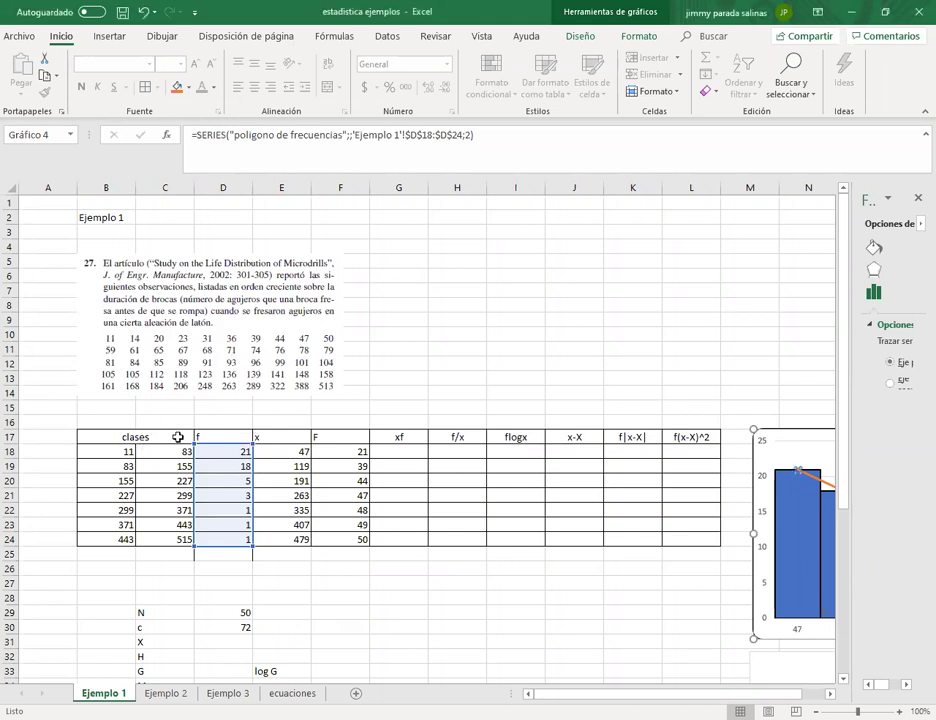
Step: Examine the class, f, x and F columns of the frequency table, including the cumulative frequency formulas in F18 and F19
{"action": "left_click", "coordinate": [184, 437]}
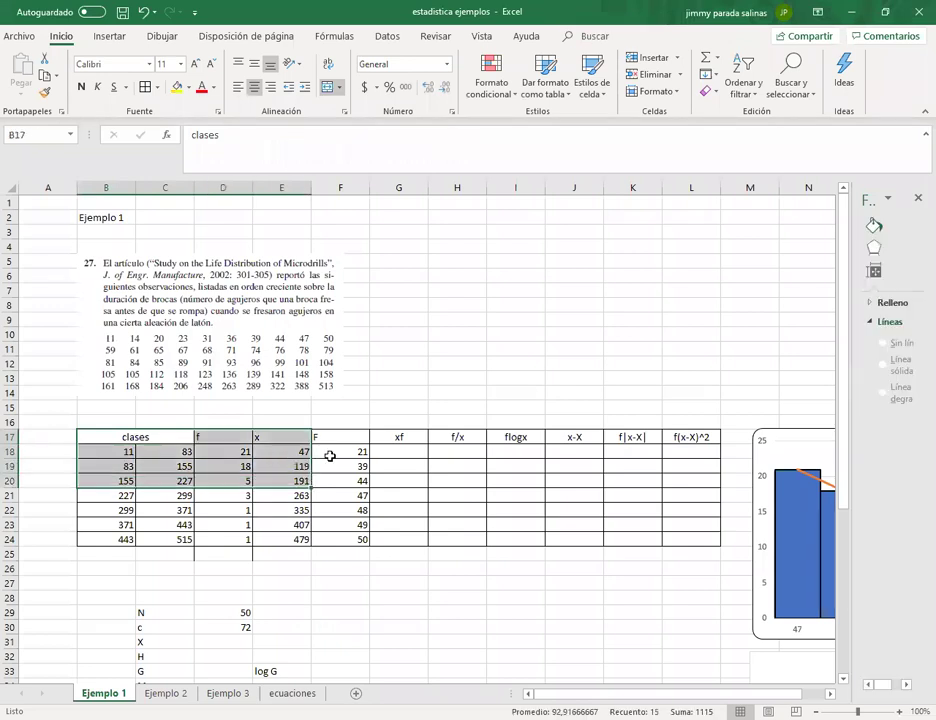
{"action": "left_click", "coordinate": [330, 456]}
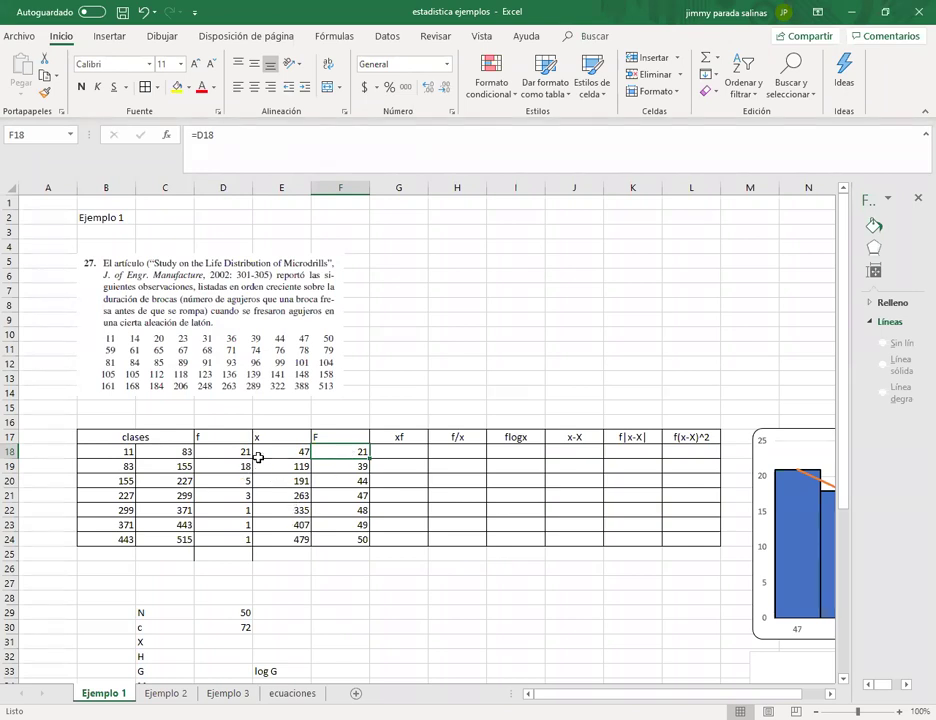
{"action": "left_click", "coordinate": [155, 434]}
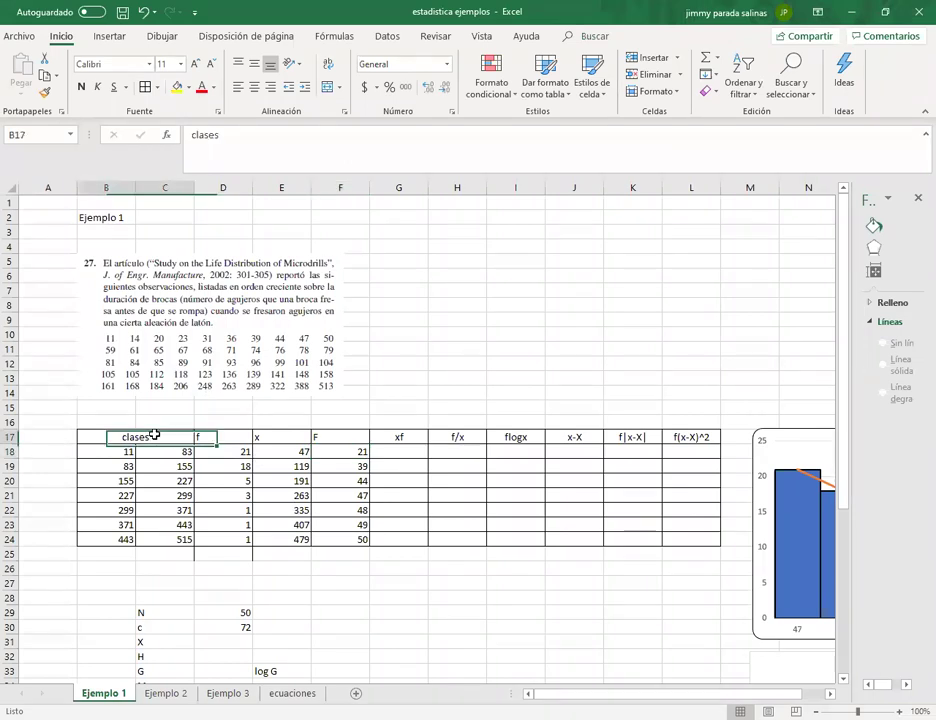
{"action": "left_click", "coordinate": [233, 440]}
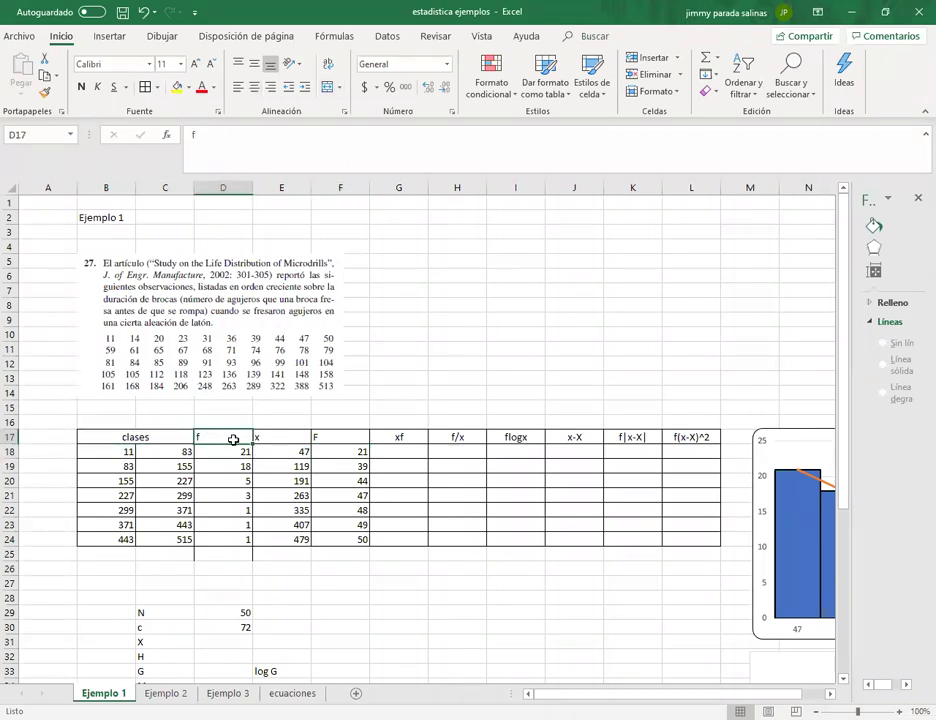
{"action": "left_click", "coordinate": [286, 437]}
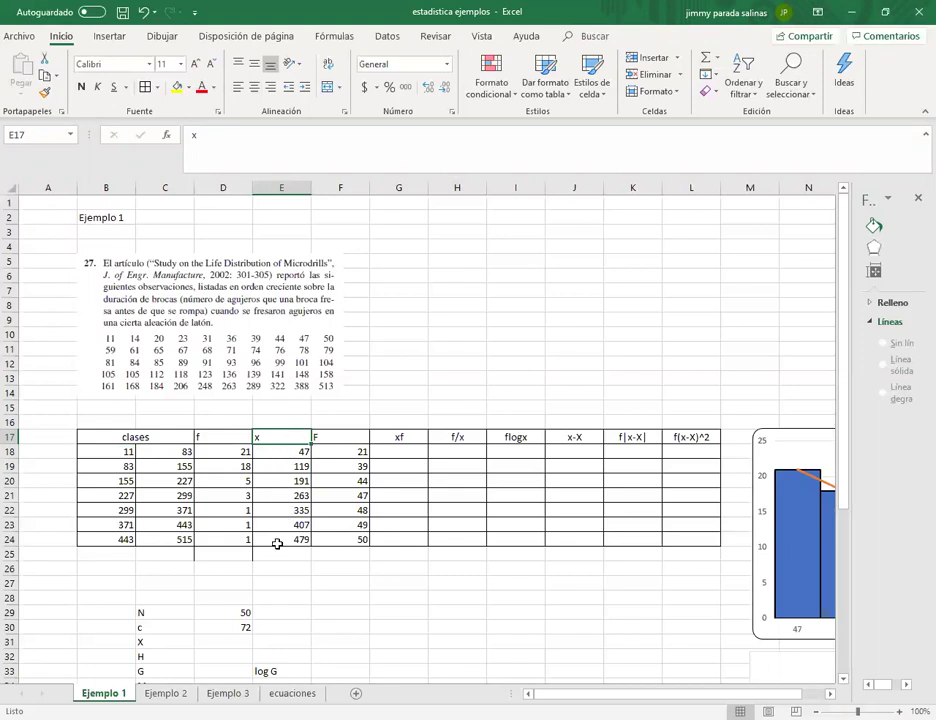
{"action": "left_click", "coordinate": [341, 438]}
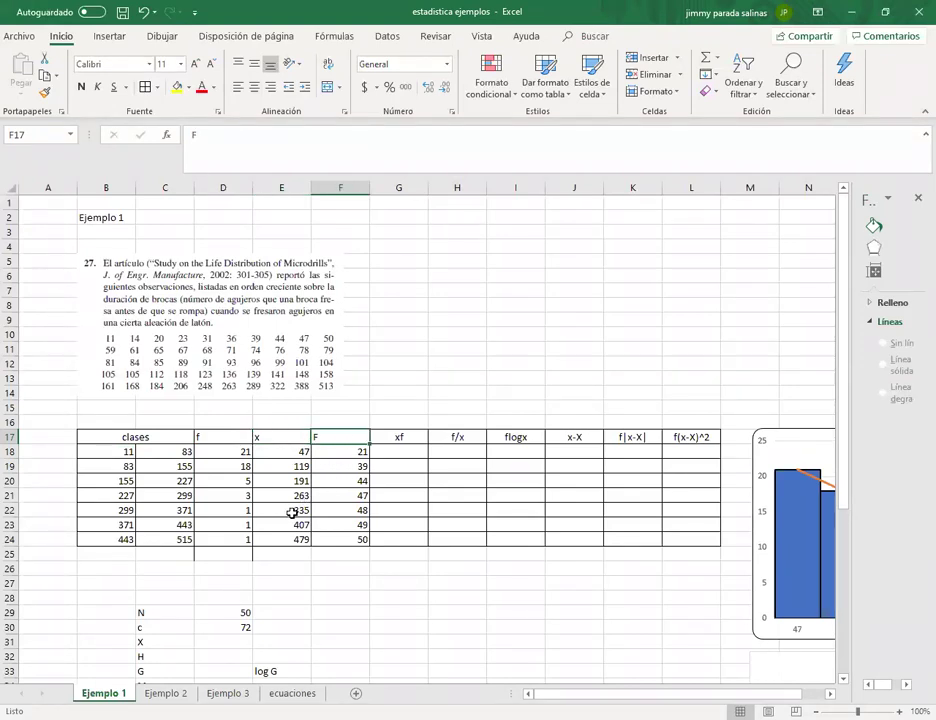
{"action": "left_click", "coordinate": [356, 451]}
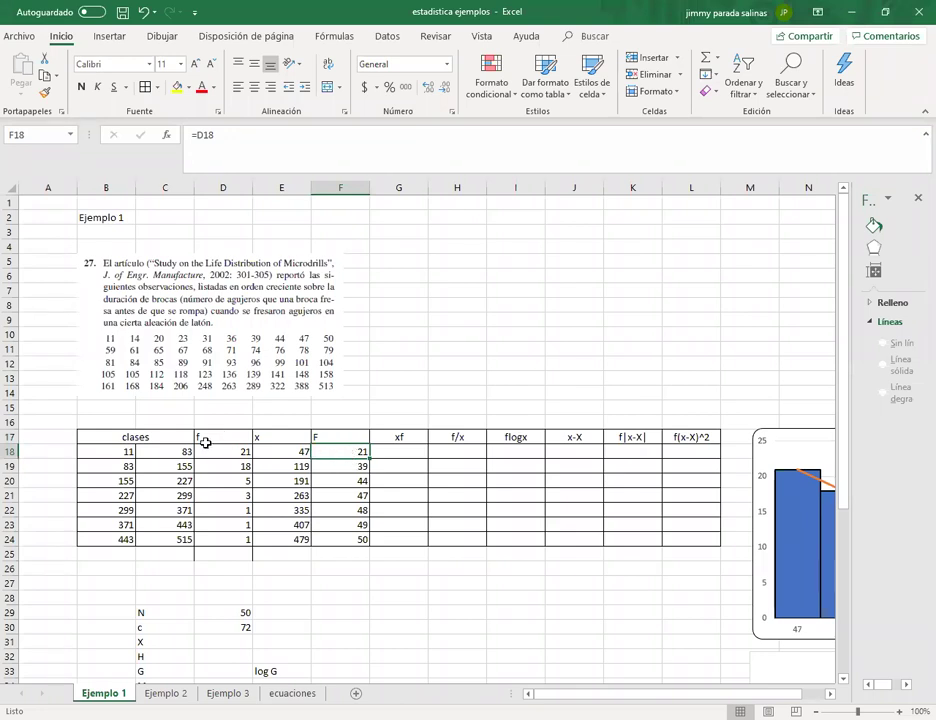
{"action": "left_click", "coordinate": [346, 466]}
{"action": "left_click", "coordinate": [345, 451]}
{"action": "left_click", "coordinate": [345, 465]}
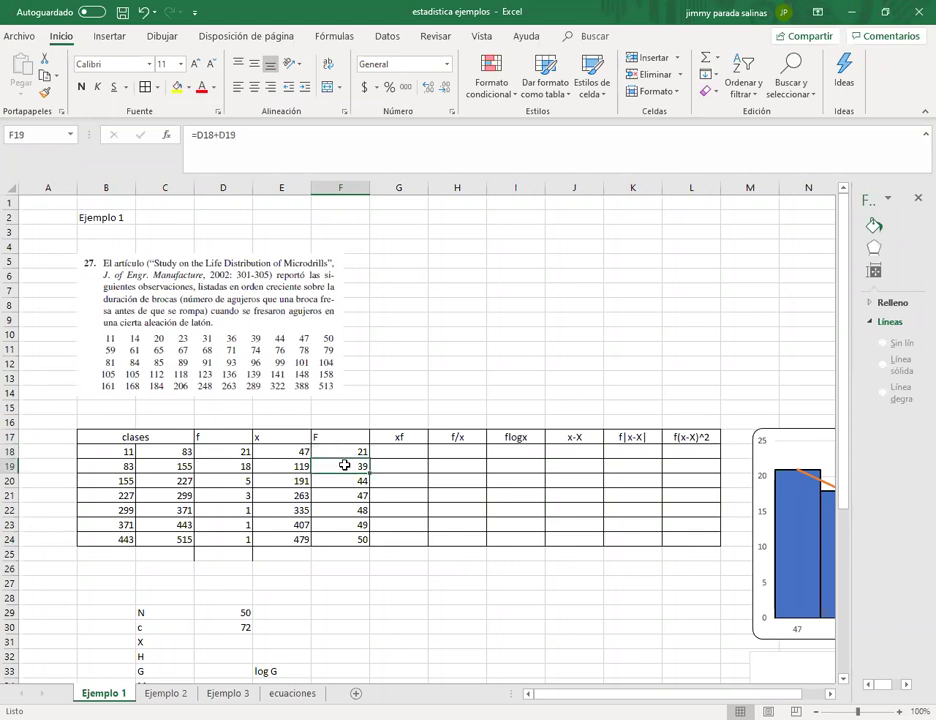
{"action": "left_click", "coordinate": [243, 451]}
{"action": "left_click", "coordinate": [240, 466]}
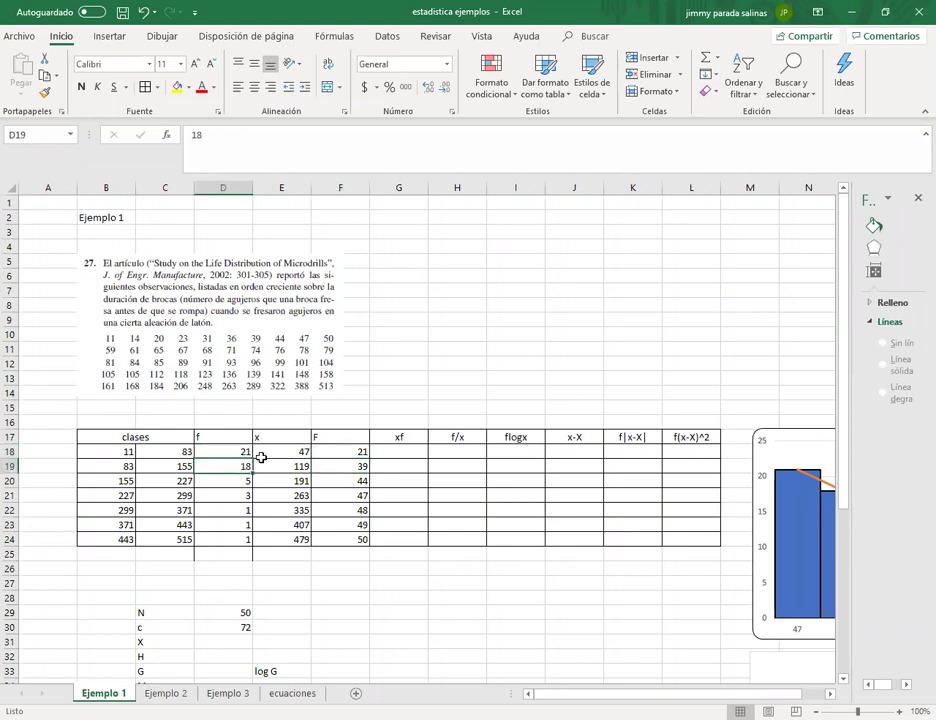
{"action": "left_click", "coordinate": [343, 469]}
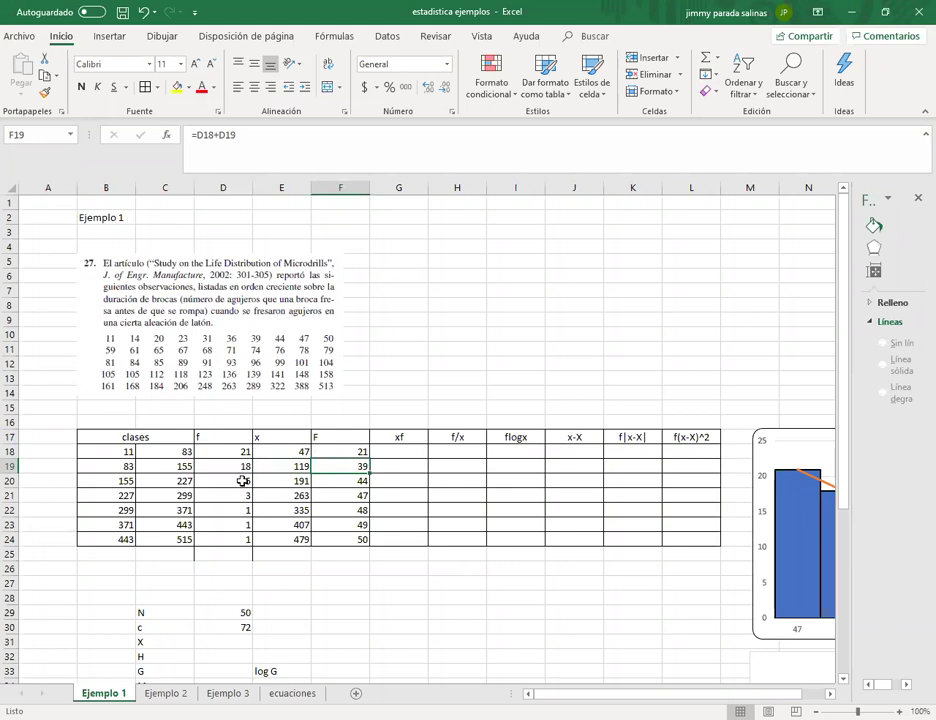
{"action": "left_click", "coordinate": [356, 451]}
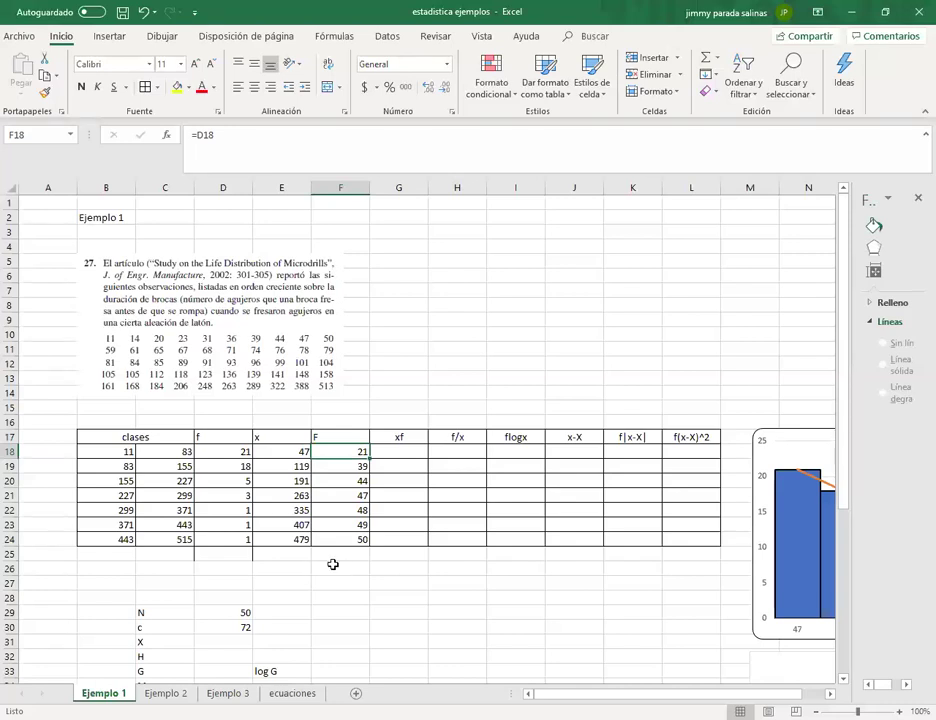
Step: Total the f column in D25 with a SUMA of D18:D24
{"action": "left_click", "coordinate": [236, 556]}
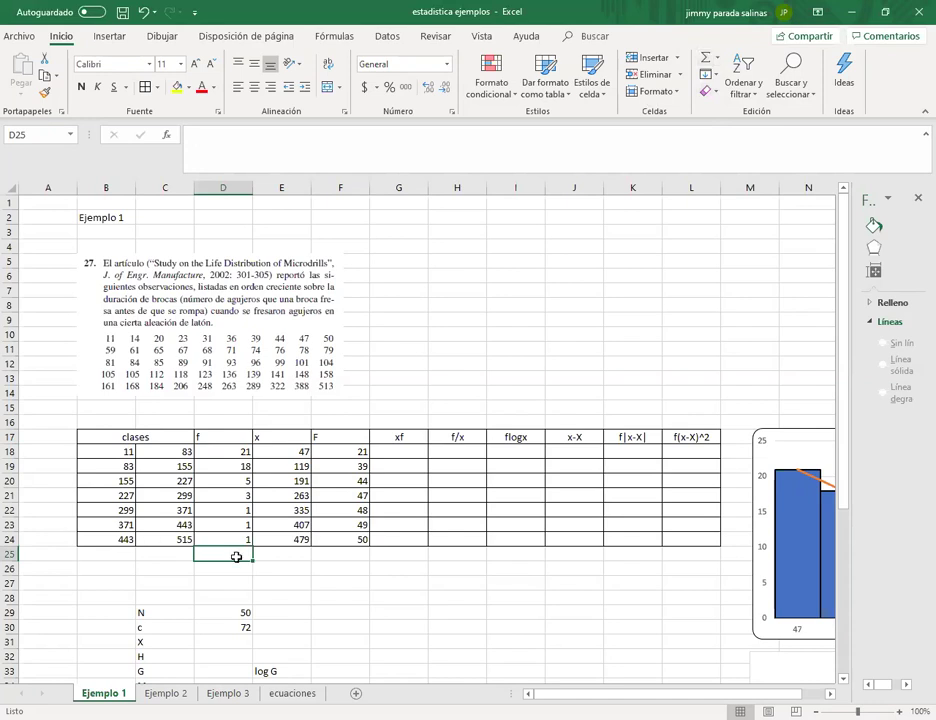
{"action": "left_click", "coordinate": [706, 58]}
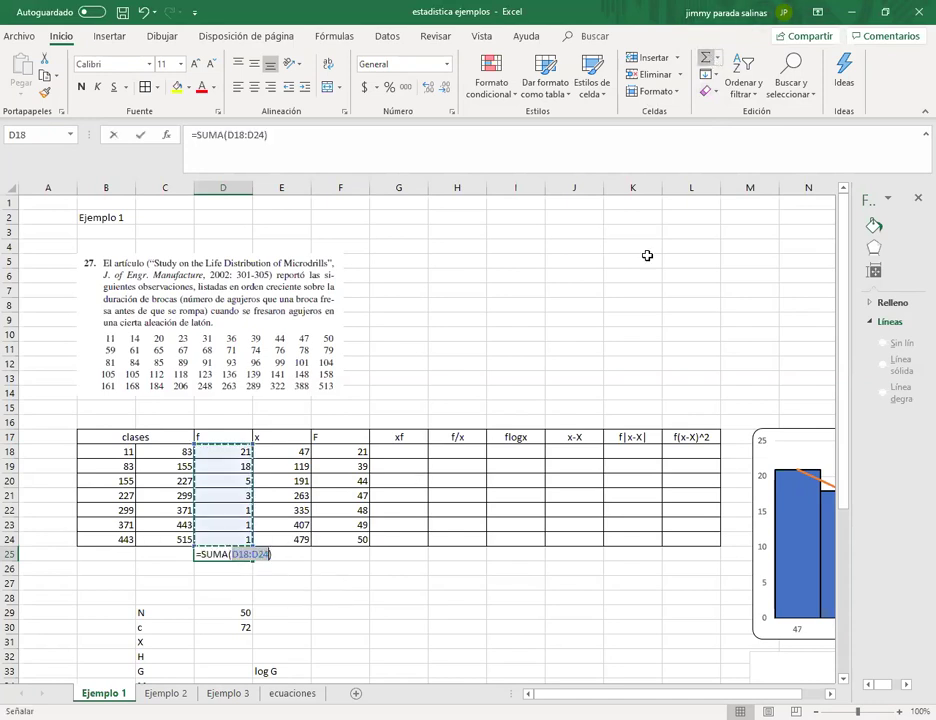
{"action": "key", "text": "Return"}
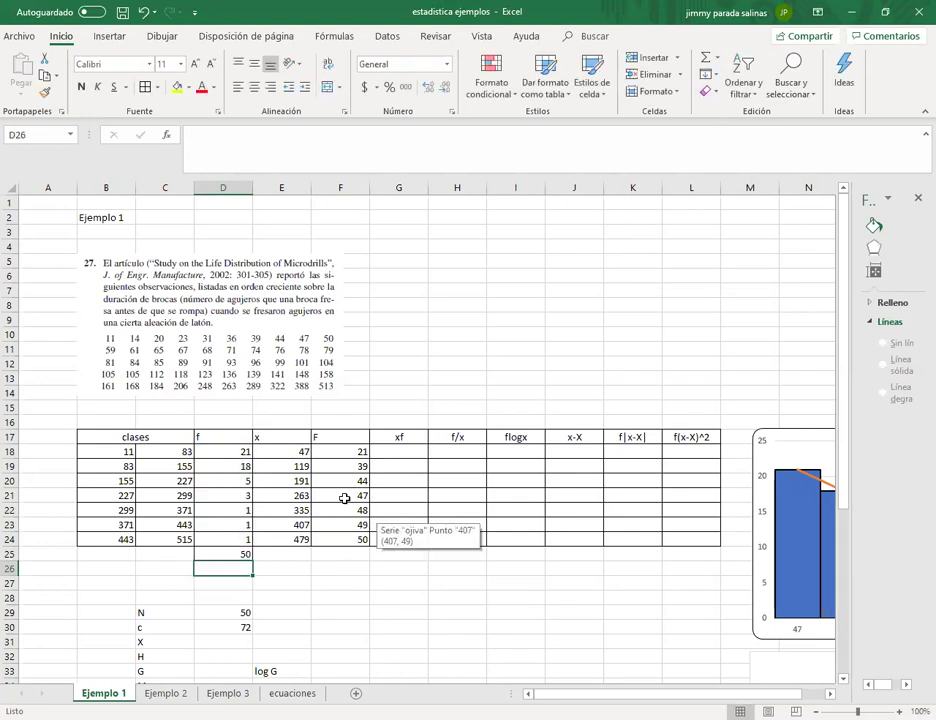
Step: Review the last cumulative frequency, the completed table columns, the X, H and G measure labels, and the xf, f/x and flogx headings
{"action": "left_click", "coordinate": [358, 539]}
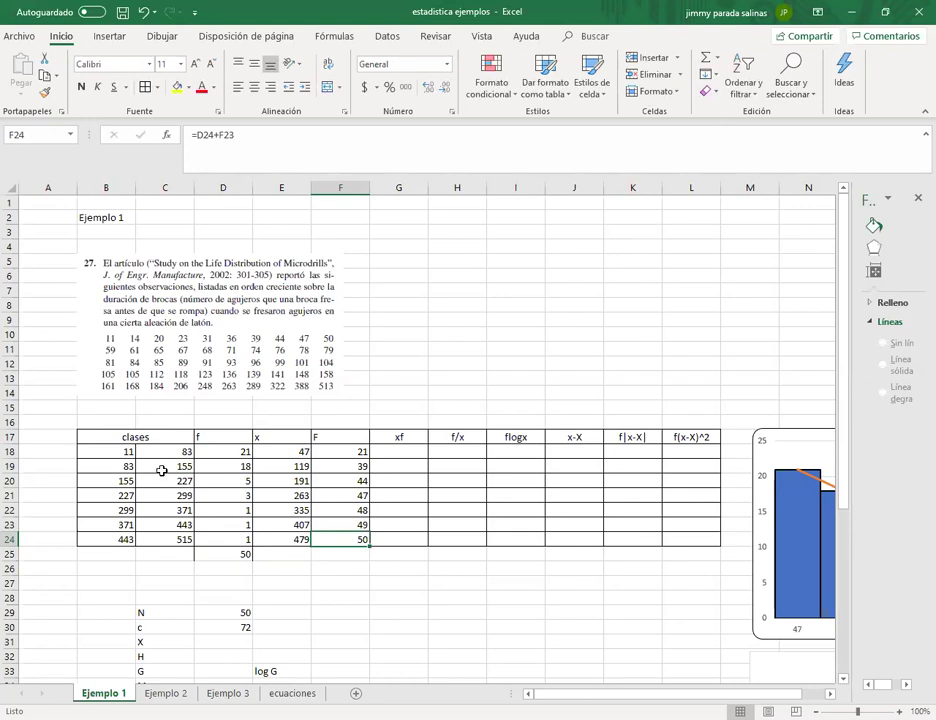
{"action": "left_click_drag", "start_coordinate": [132, 436], "coordinate": [365, 540]}
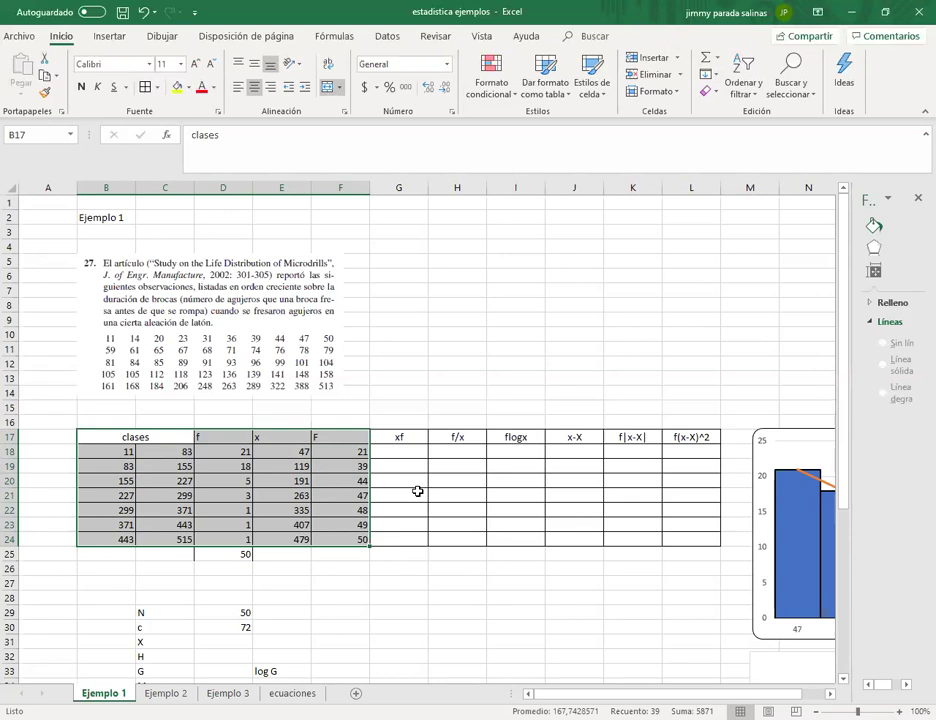
{"action": "scroll", "coordinate": [370, 595], "scroll_direction": "down", "scroll_amount": 1}
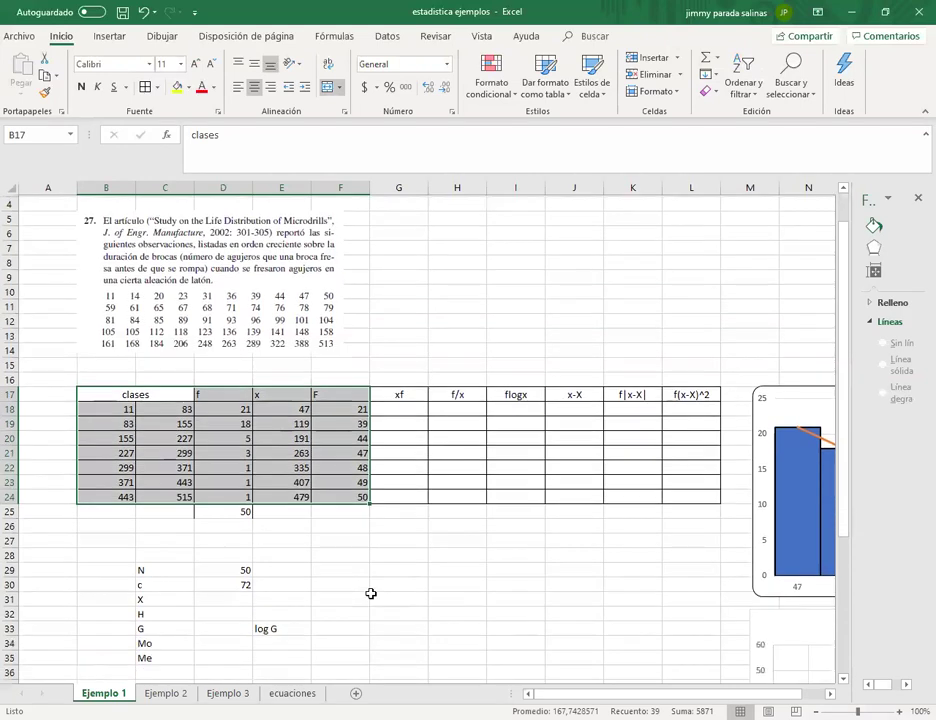
{"action": "left_click", "coordinate": [184, 602]}
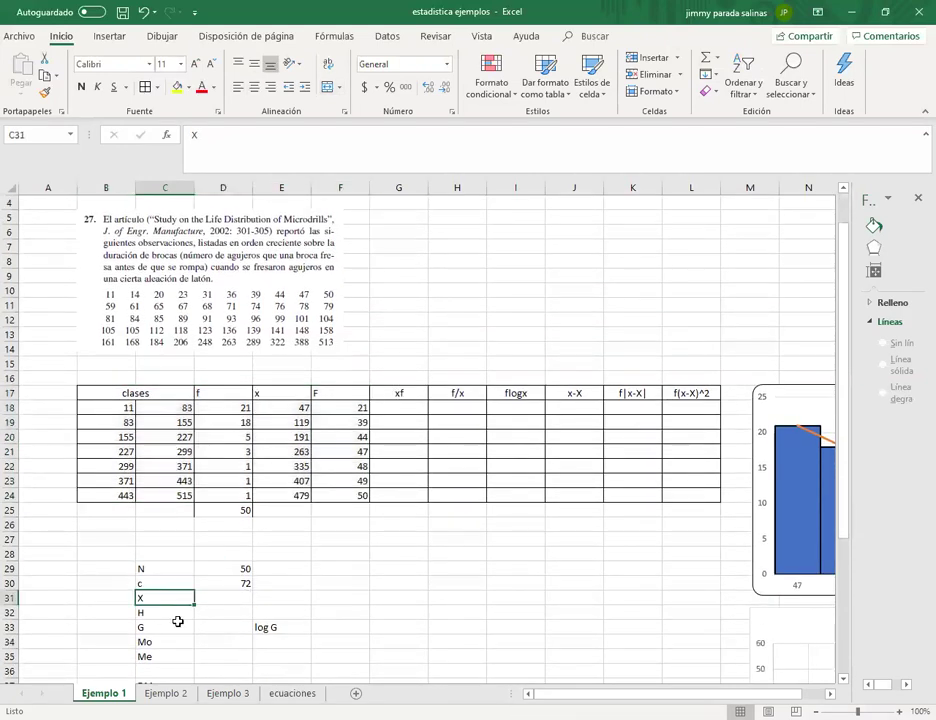
{"action": "left_click", "coordinate": [180, 612]}
{"action": "left_click", "coordinate": [181, 627]}
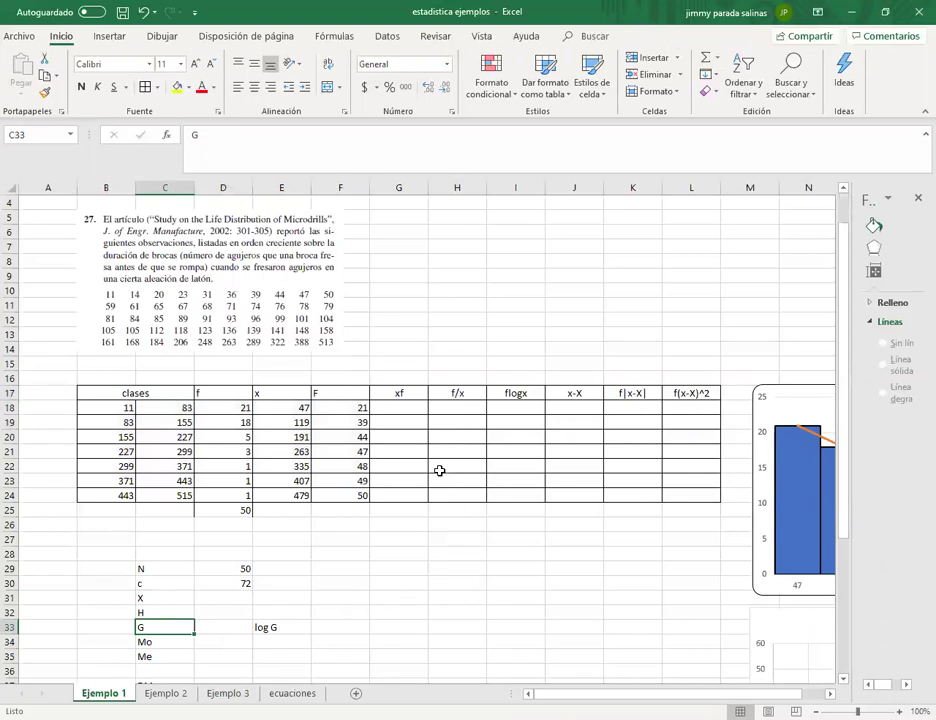
{"action": "left_click", "coordinate": [413, 394]}
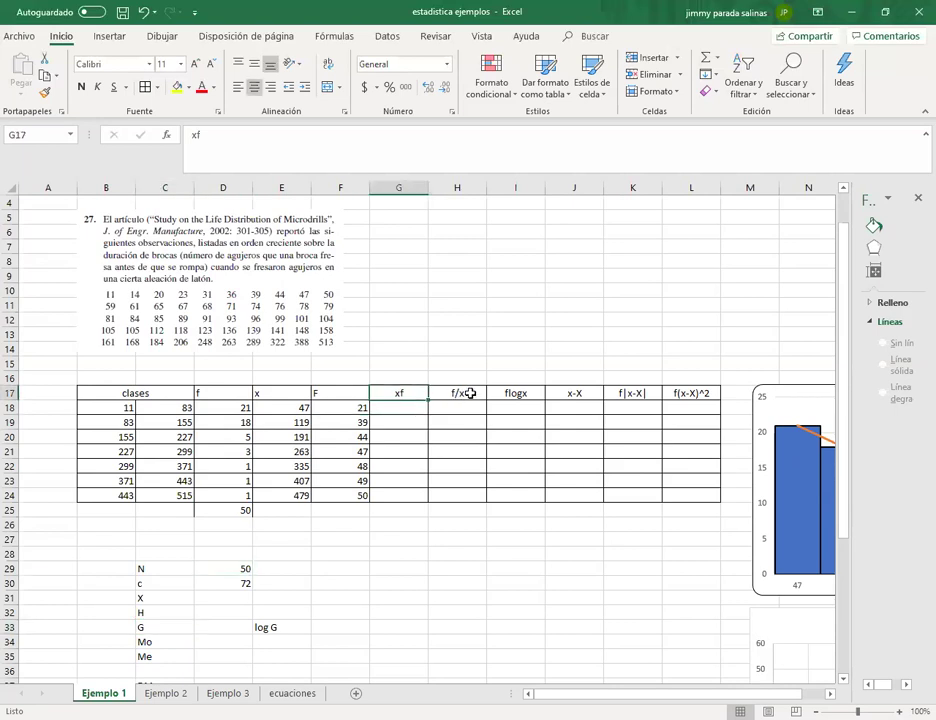
{"action": "left_click", "coordinate": [470, 394]}
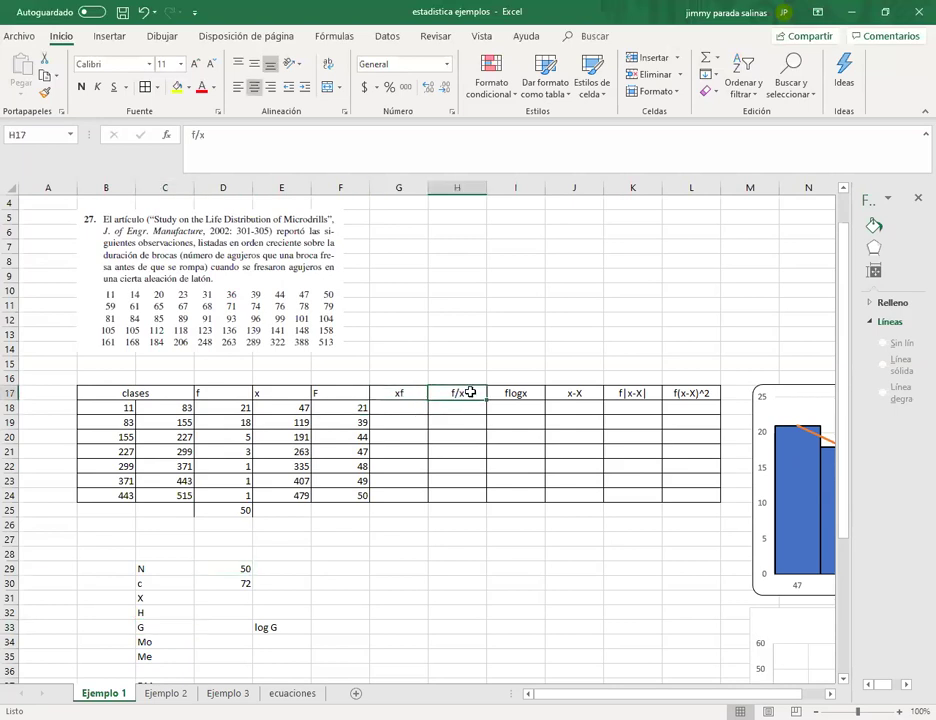
{"action": "left_click", "coordinate": [534, 393]}
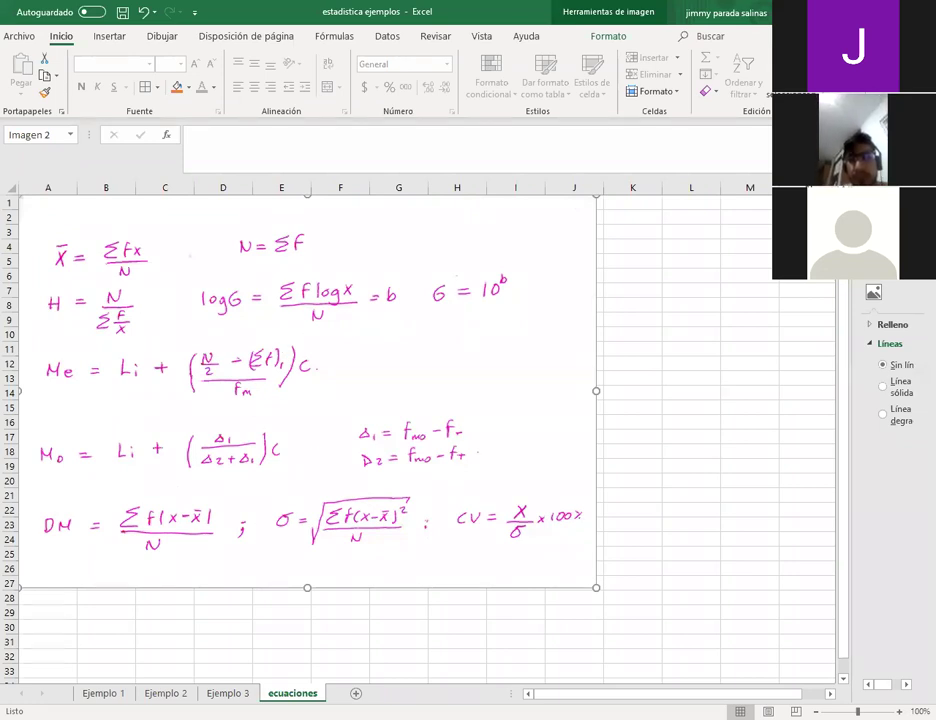
Step: On the Ejemplo 1 sheet, enter the first xf product in G18 as =E18*D18
{"action": "left_click", "coordinate": [104, 693]}
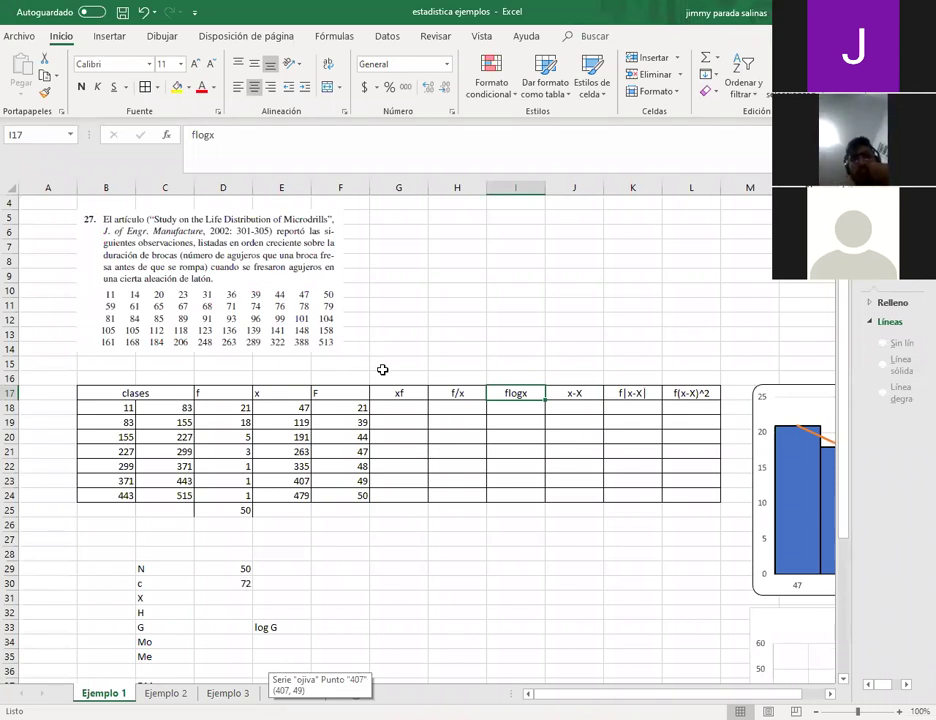
{"action": "left_click", "coordinate": [400, 410]}
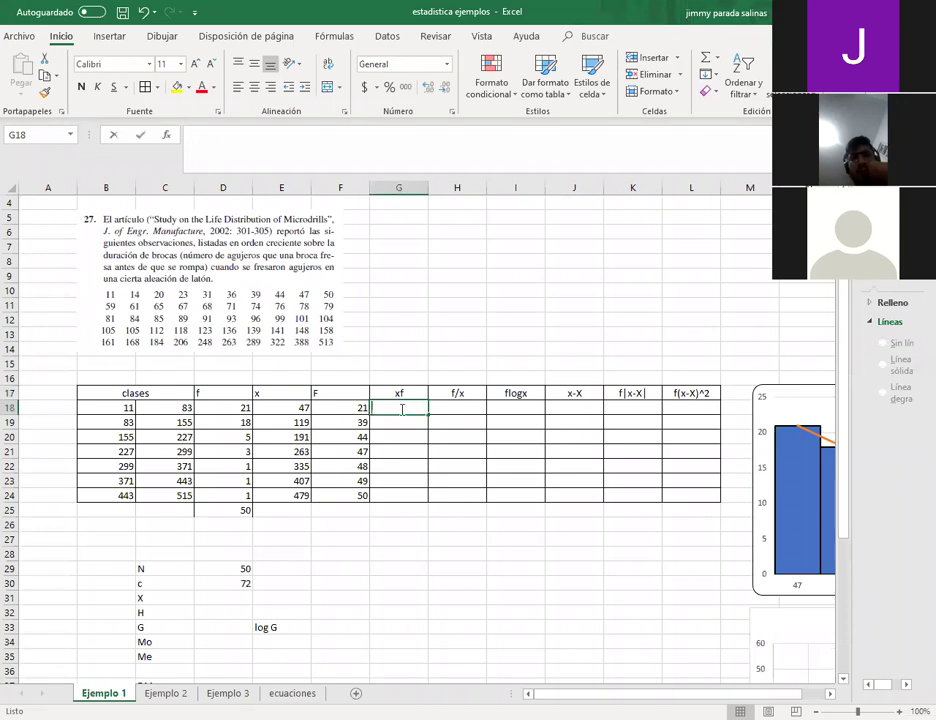
{"action": "type", "text": "="}
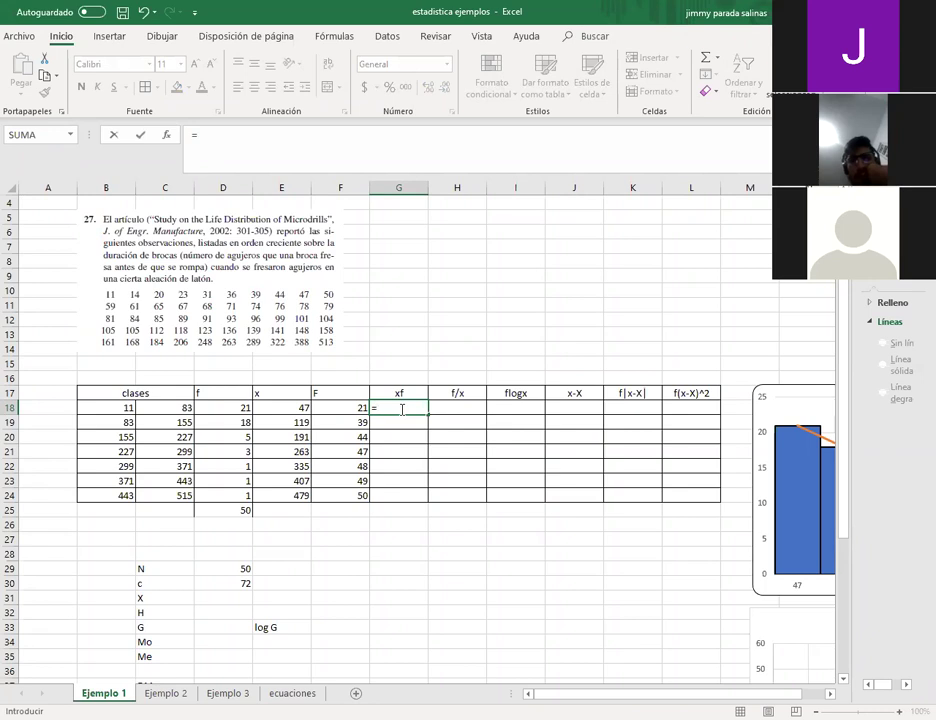
{"action": "left_click", "coordinate": [281, 408]}
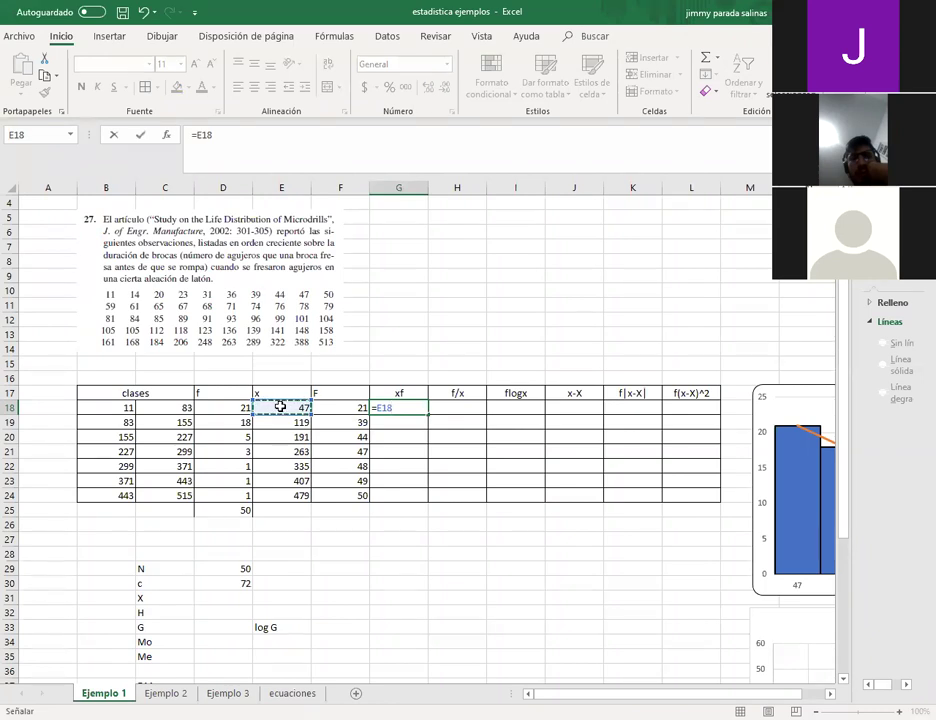
{"action": "type", "text": "*"}
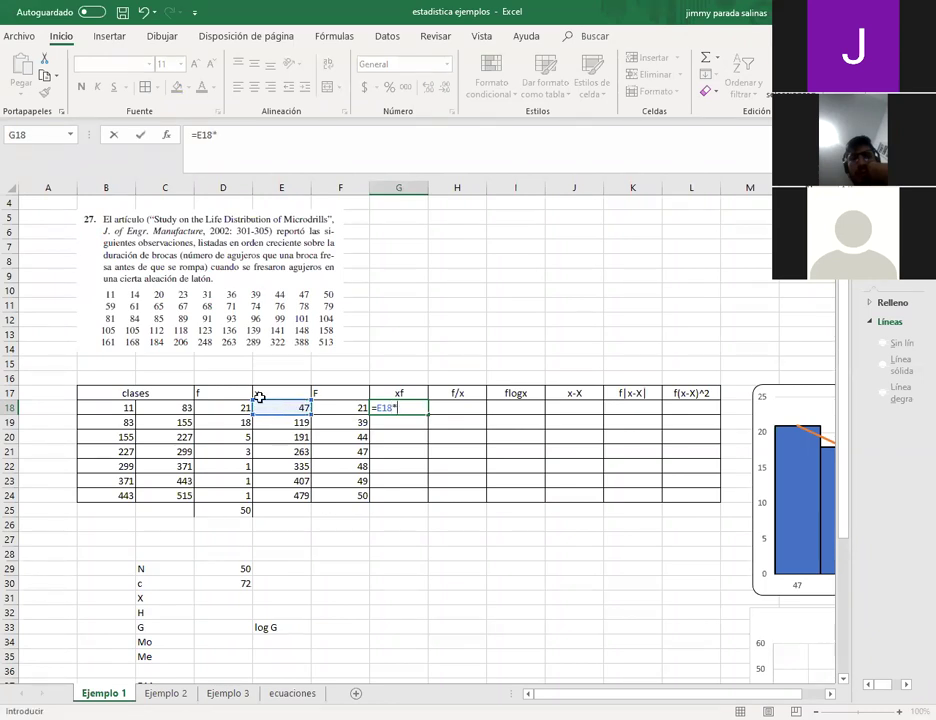
{"action": "left_click", "coordinate": [241, 407]}
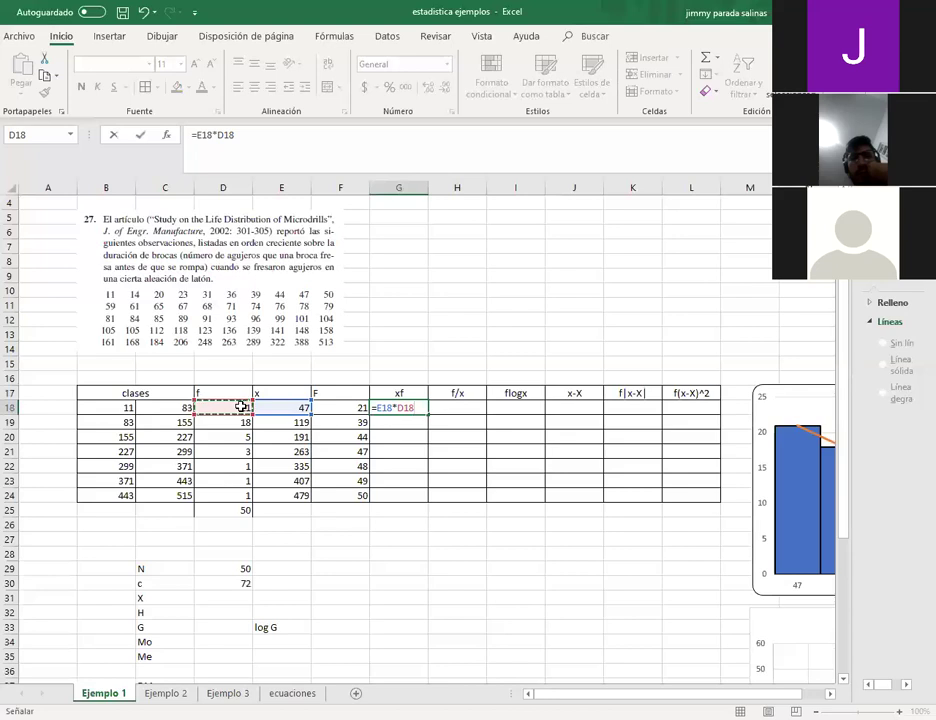
{"action": "key", "text": "Return"}
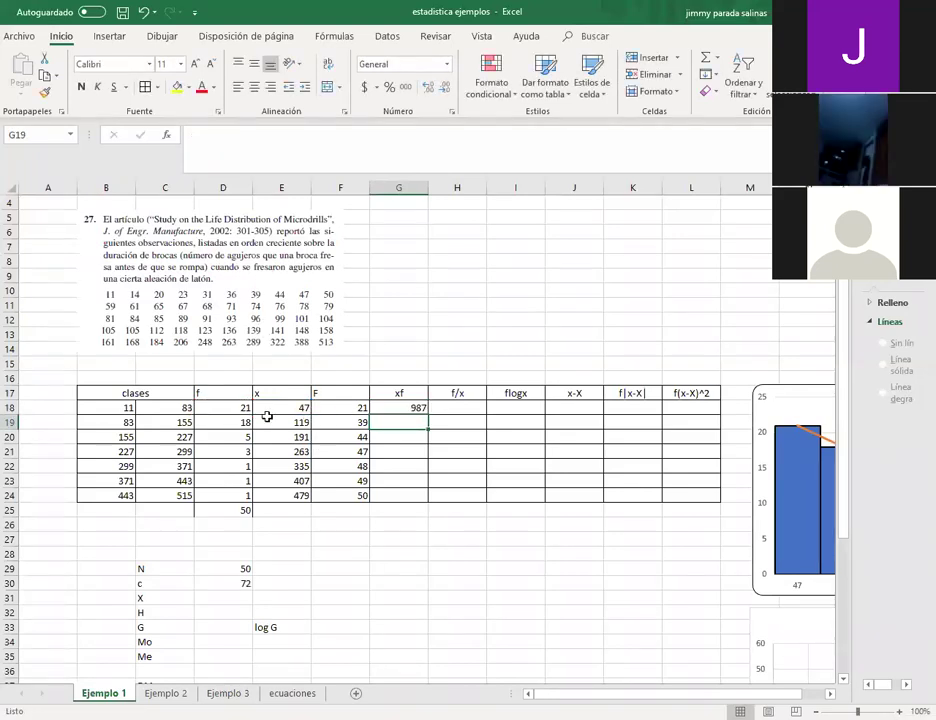
Step: Copy the xf formula from G18 down through G24 for the remaining classes
{"action": "left_click", "coordinate": [412, 407]}
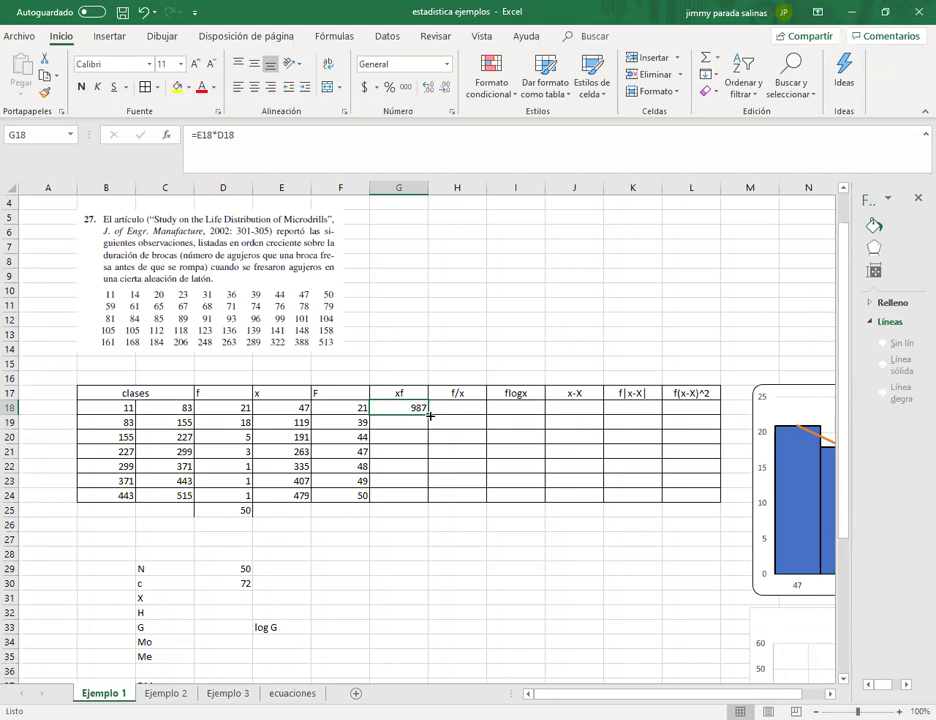
{"action": "left_click_drag", "start_coordinate": [430, 413], "coordinate": [430, 413]}
{"action": "left_click_drag", "start_coordinate": [423, 500], "coordinate": [424, 506]}
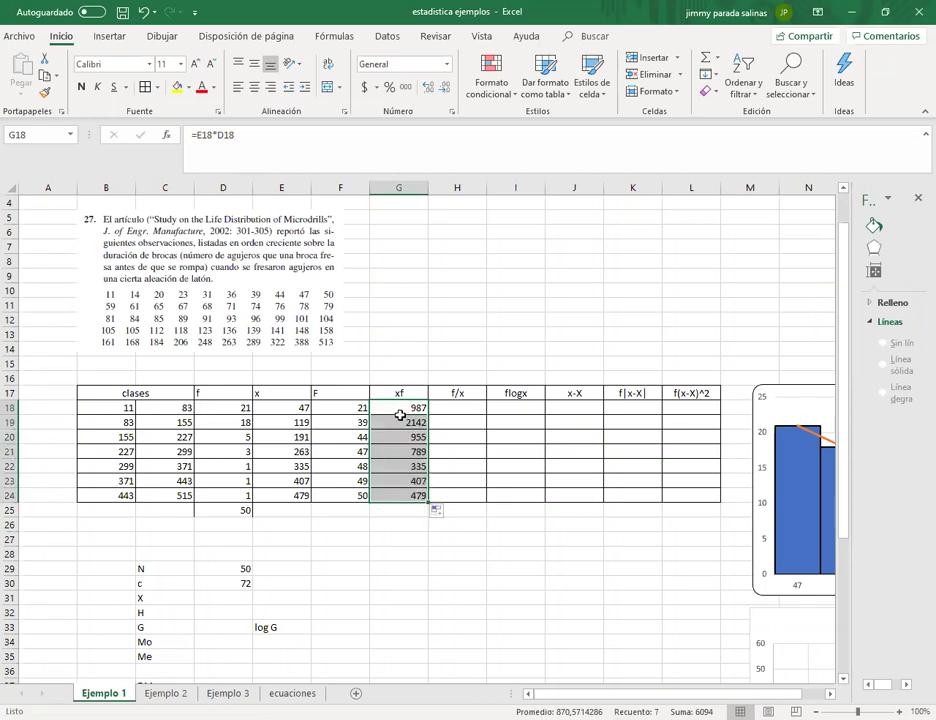
{"action": "left_click", "coordinate": [401, 494]}
{"action": "left_click", "coordinate": [411, 408]}
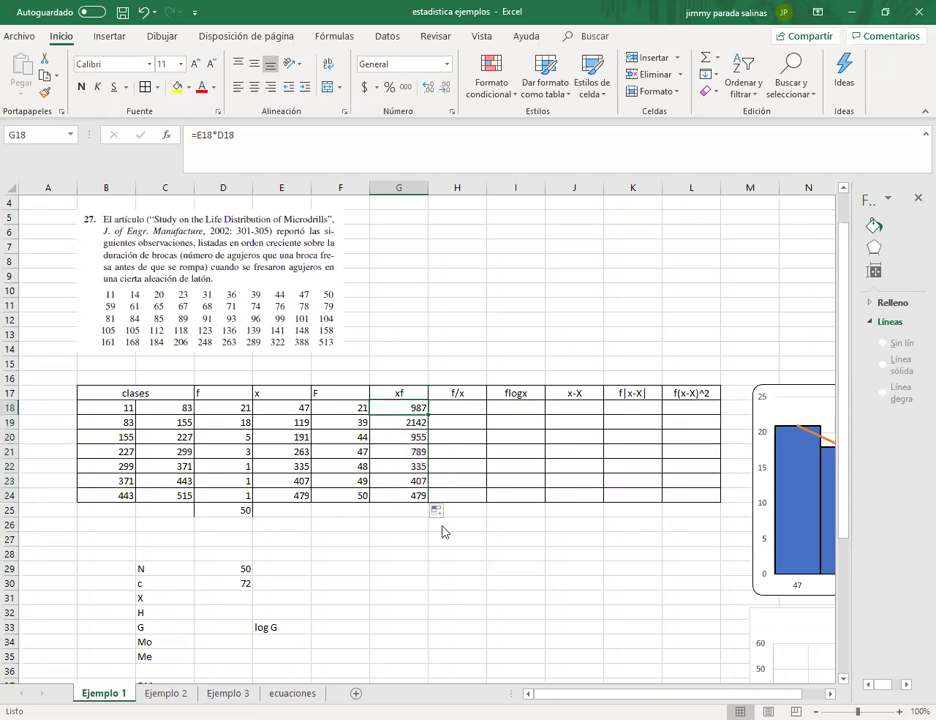
Step: Consult the handwritten formulas on the ecuaciones sheet, then return to the Ejemplo 1 sheet
{"action": "left_click", "coordinate": [298, 695]}
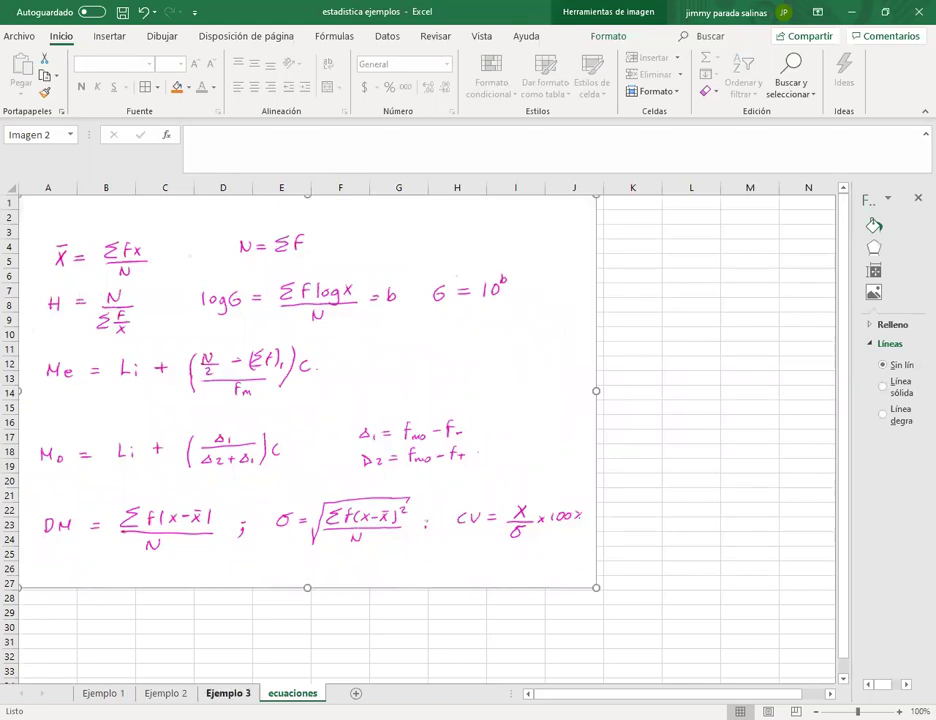
{"action": "left_click", "coordinate": [228, 693]}
{"action": "left_click", "coordinate": [166, 693]}
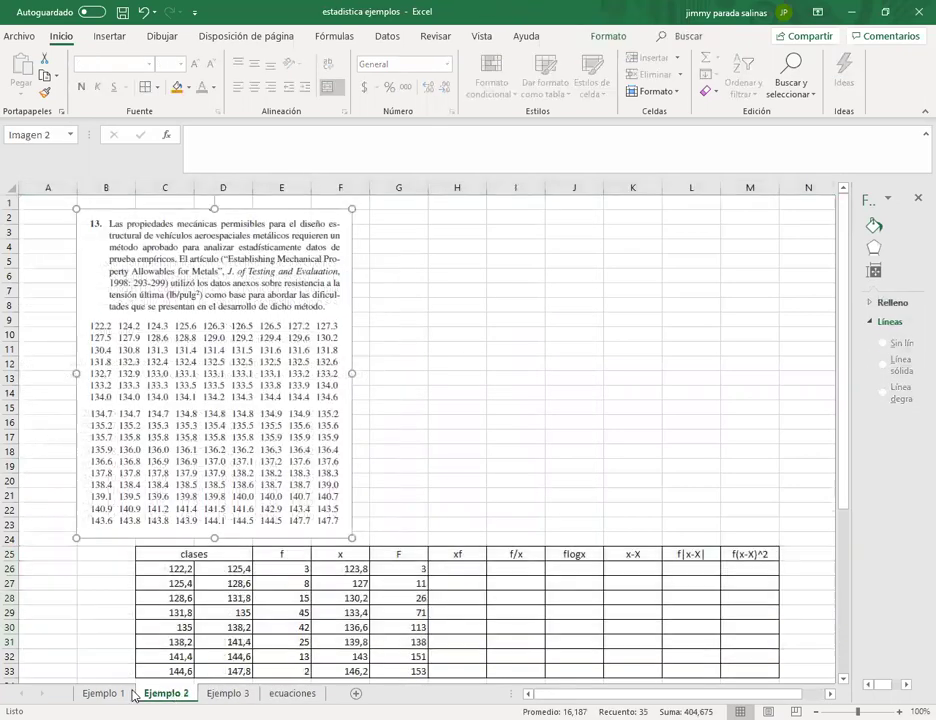
{"action": "left_click", "coordinate": [91, 693]}
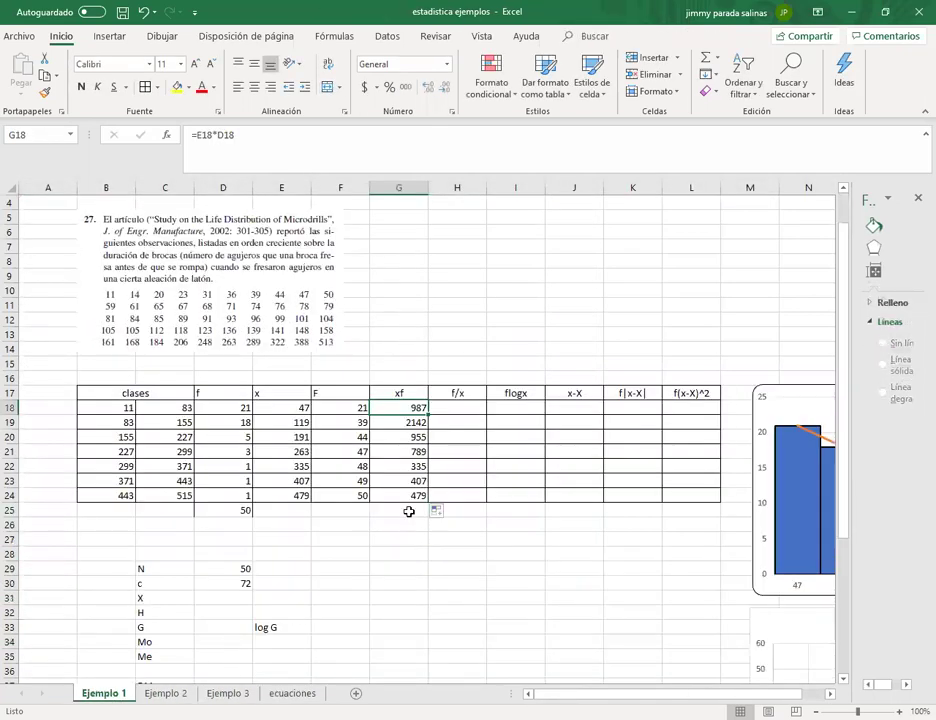
Step: Total the xf column in G25 with =SUMA(G18:G24)
{"action": "left_click", "coordinate": [409, 511]}
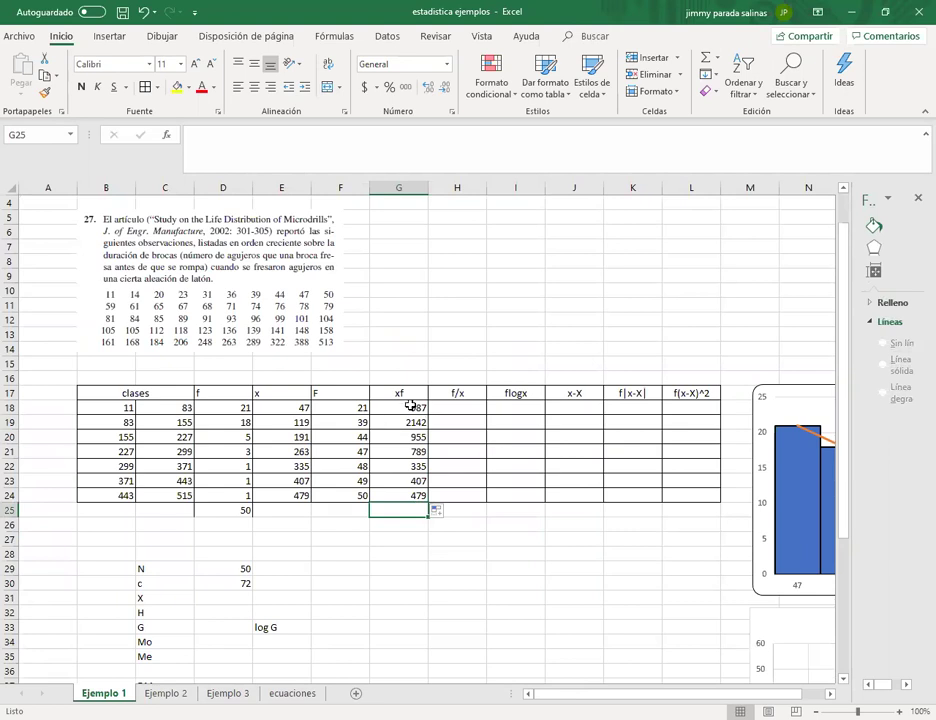
{"action": "left_click", "coordinate": [708, 60]}
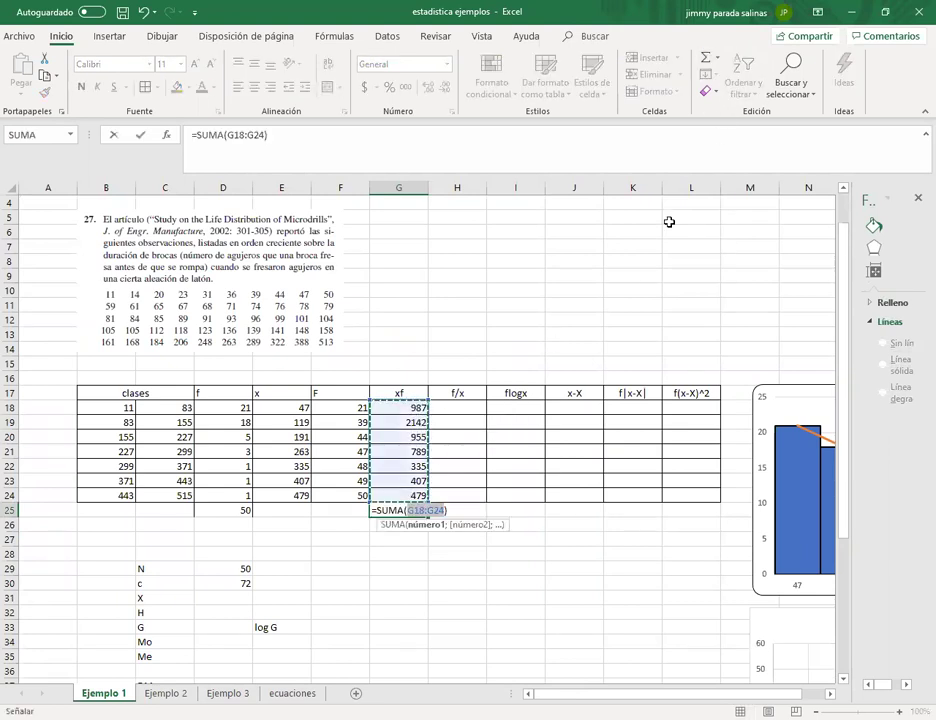
{"action": "key", "text": "Return"}
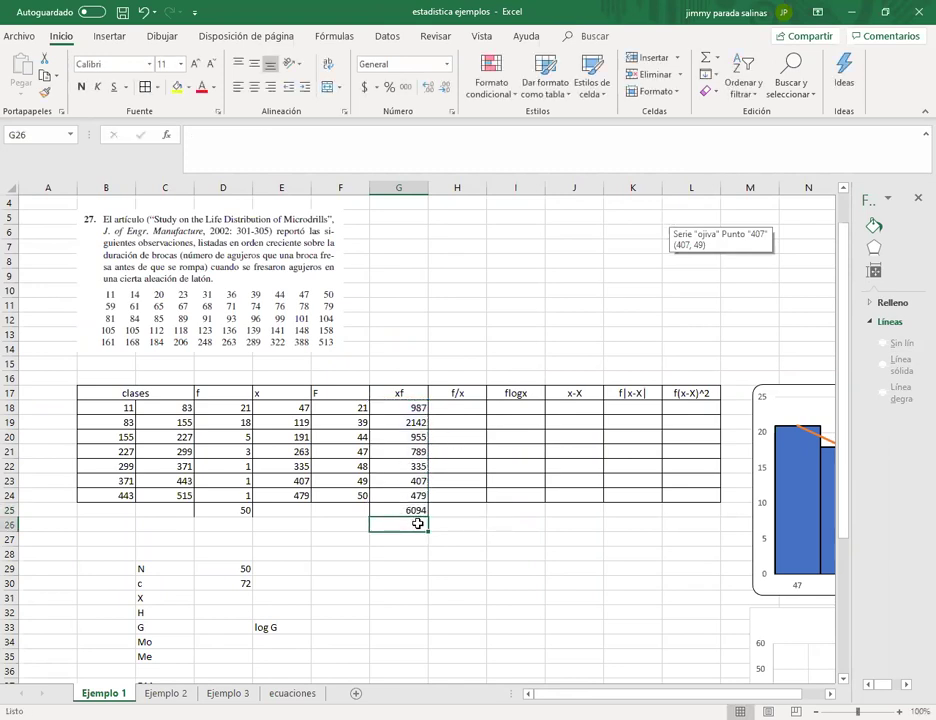
Step: Calculate the arithmetic mean X in D31 as =G25/D29
{"action": "left_click", "coordinate": [238, 596]}
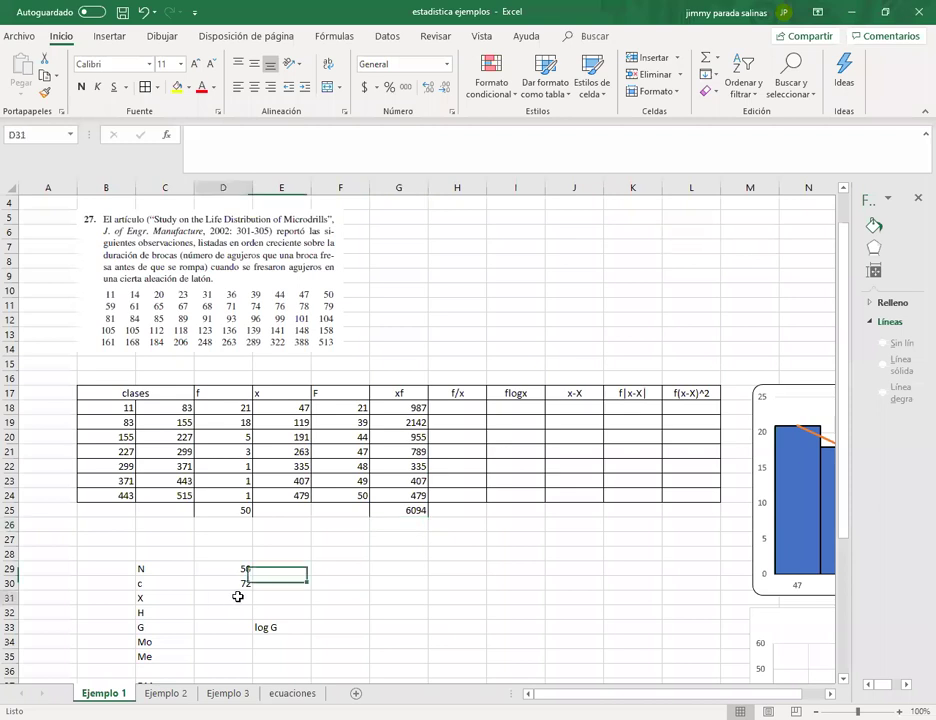
{"action": "left_click", "coordinate": [186, 599]}
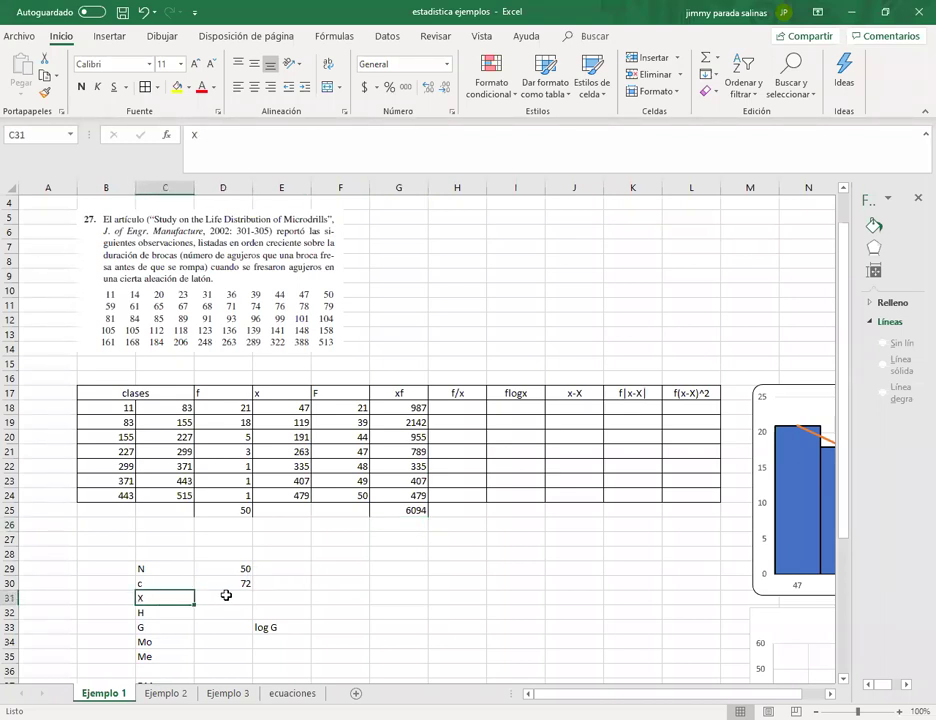
{"action": "left_click", "coordinate": [232, 597]}
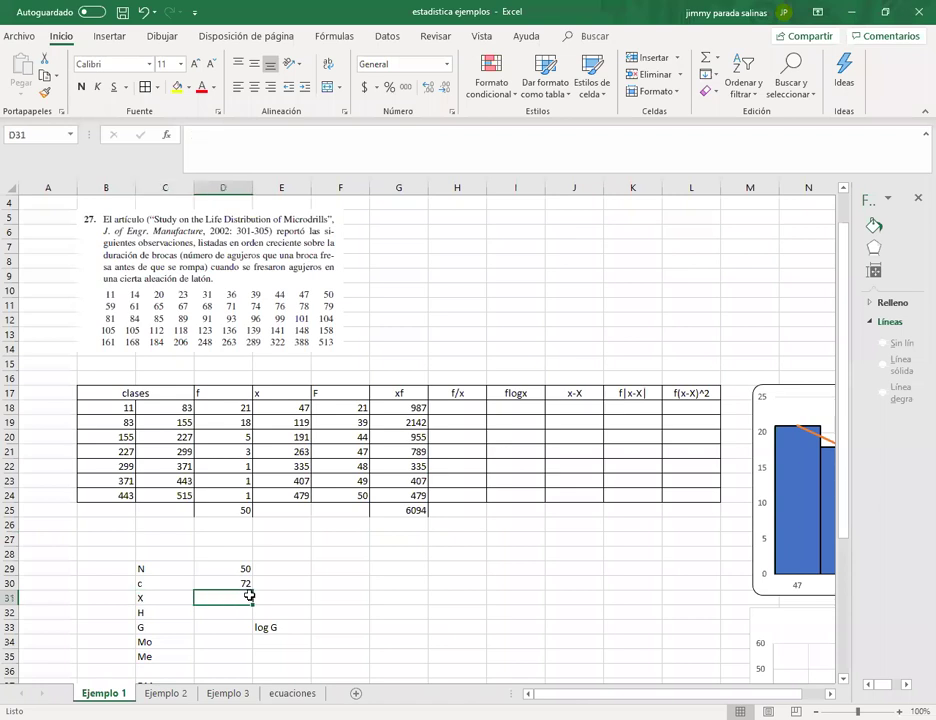
{"action": "type", "text": "="}
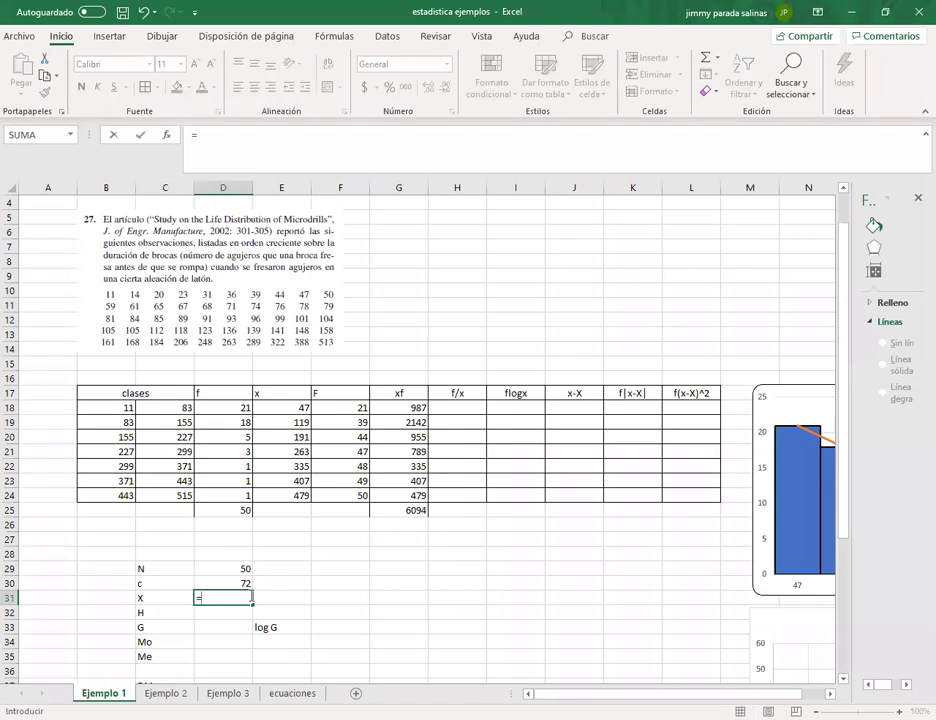
{"action": "left_click", "coordinate": [406, 511]}
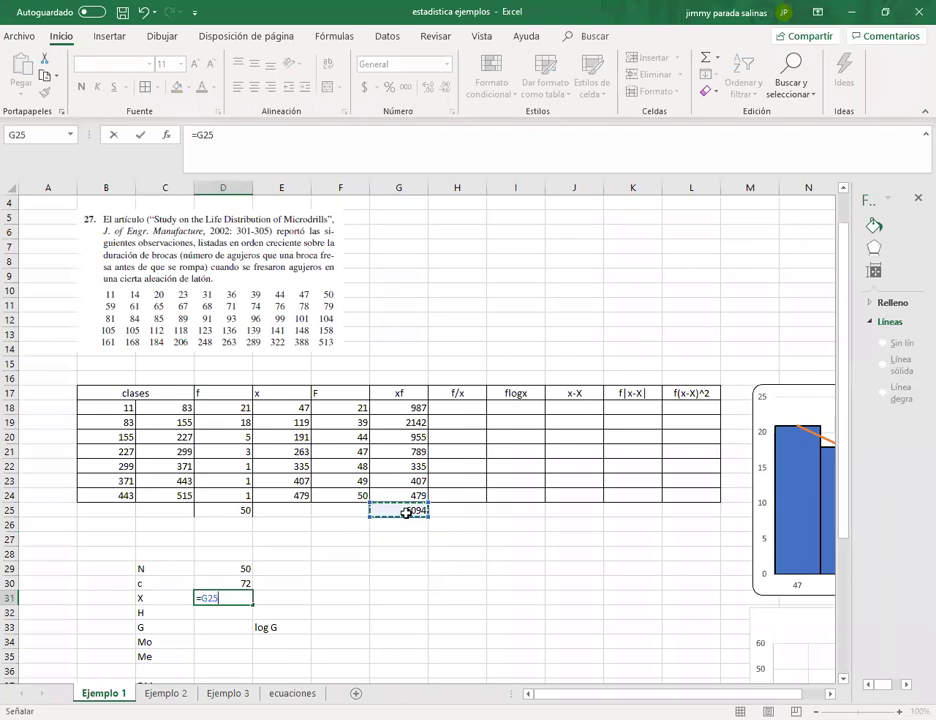
{"action": "type", "text": "/"}
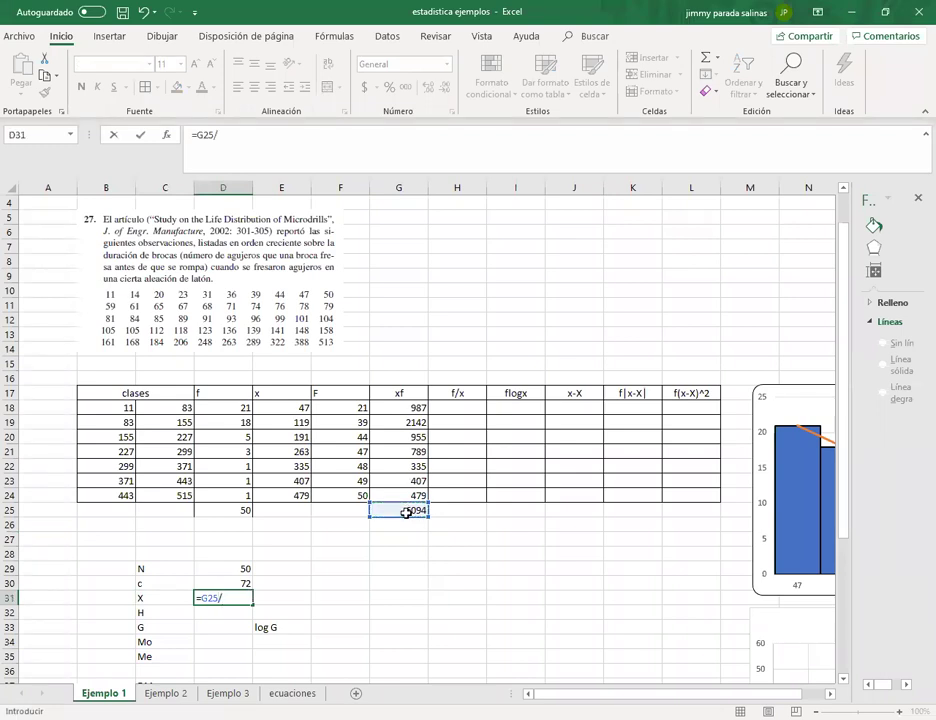
{"action": "left_click", "coordinate": [245, 570]}
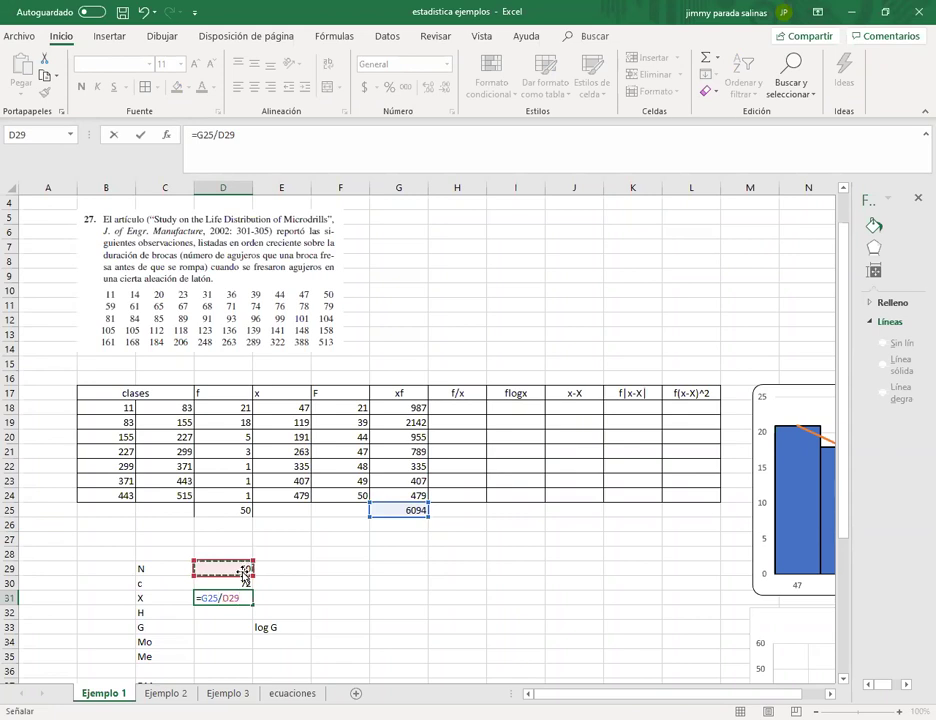
{"action": "key", "text": "Return"}
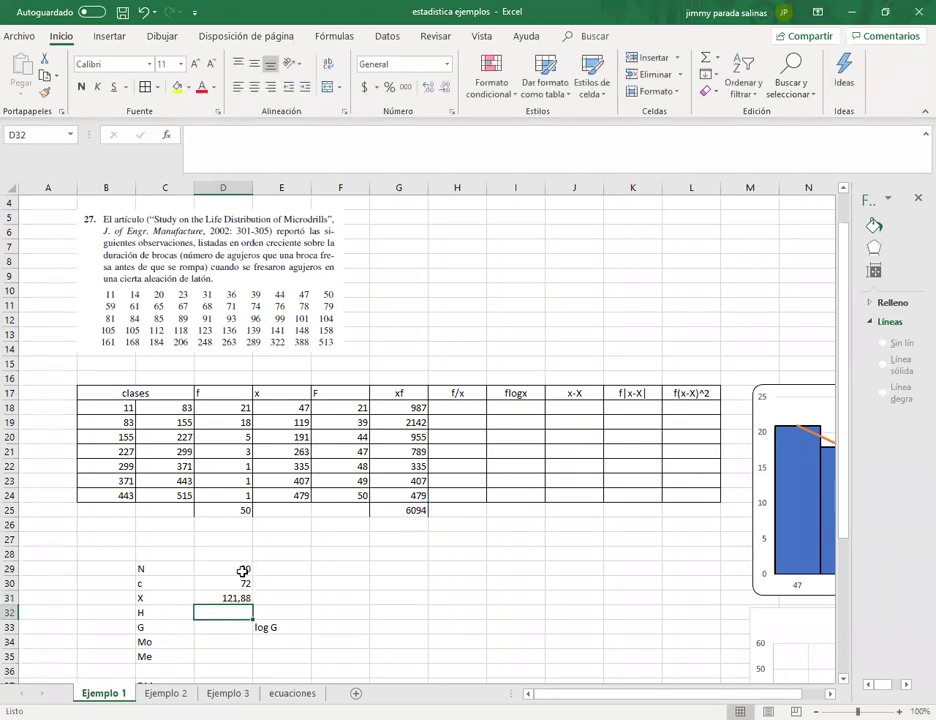
{"action": "left_click", "coordinate": [243, 598]}
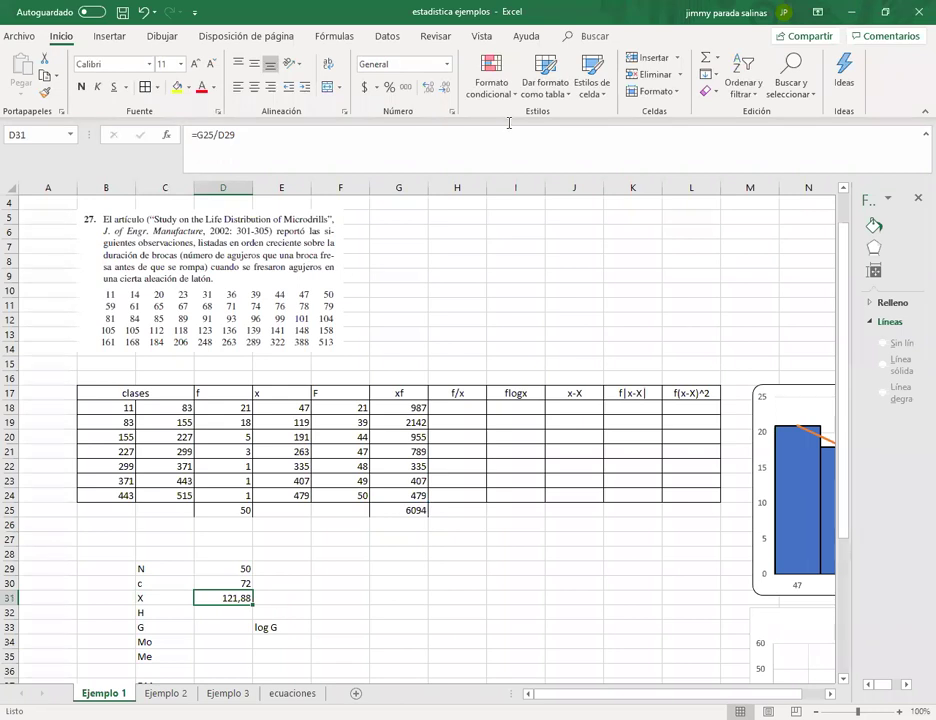
{"action": "left_click", "coordinate": [477, 524]}
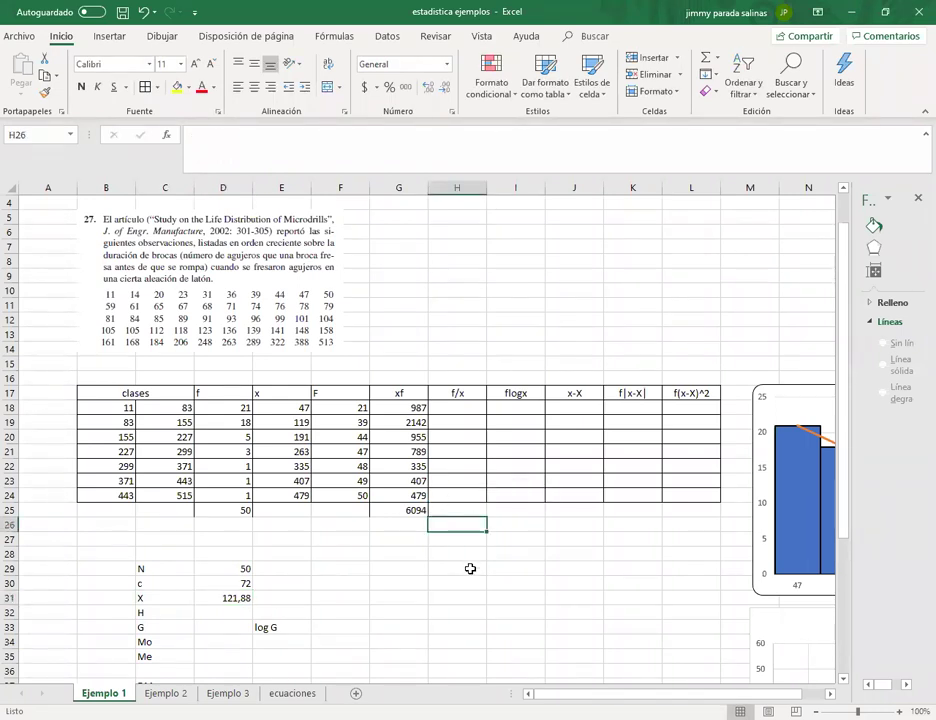
Step: Enter the first f/x quotient in H18 as =D18/E18 and copy the formula down through H24
{"action": "left_click", "coordinate": [462, 408]}
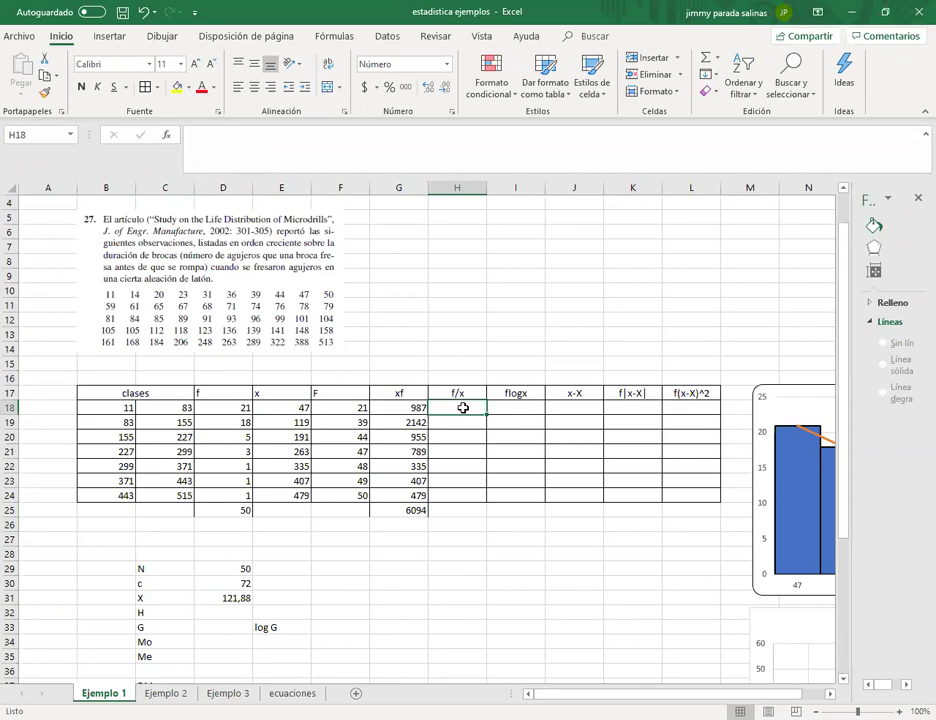
{"action": "type", "text": "="}
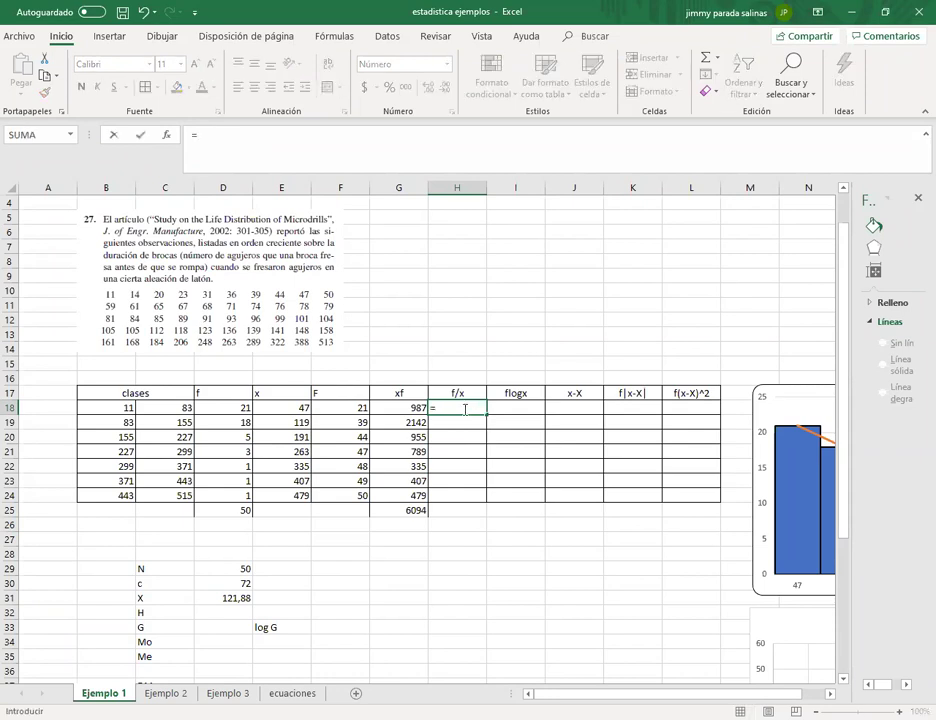
{"action": "left_click", "coordinate": [240, 408]}
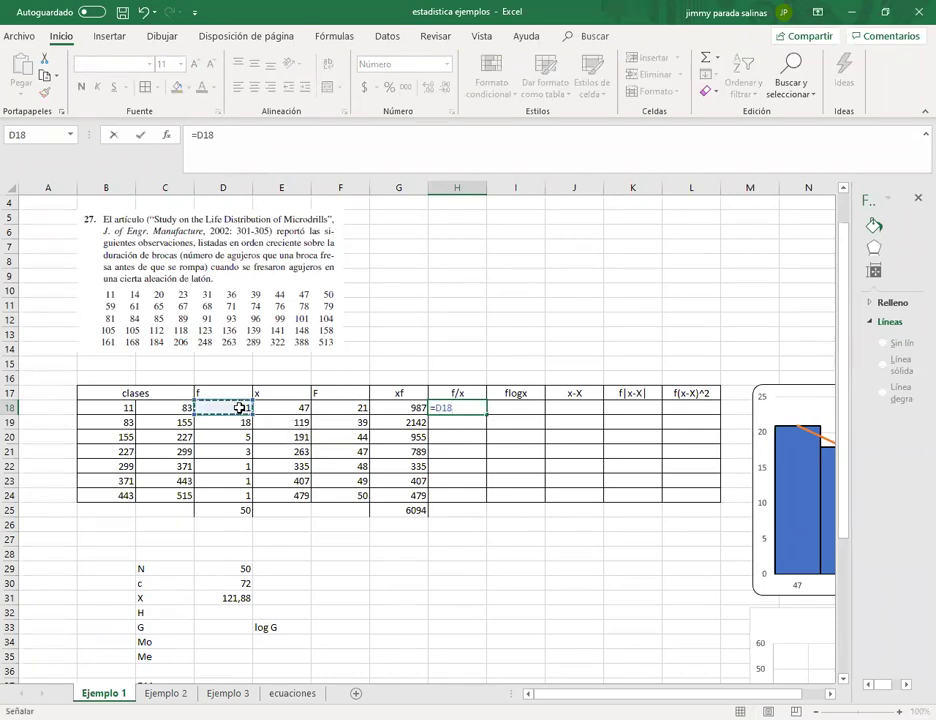
{"action": "type", "text": "/"}
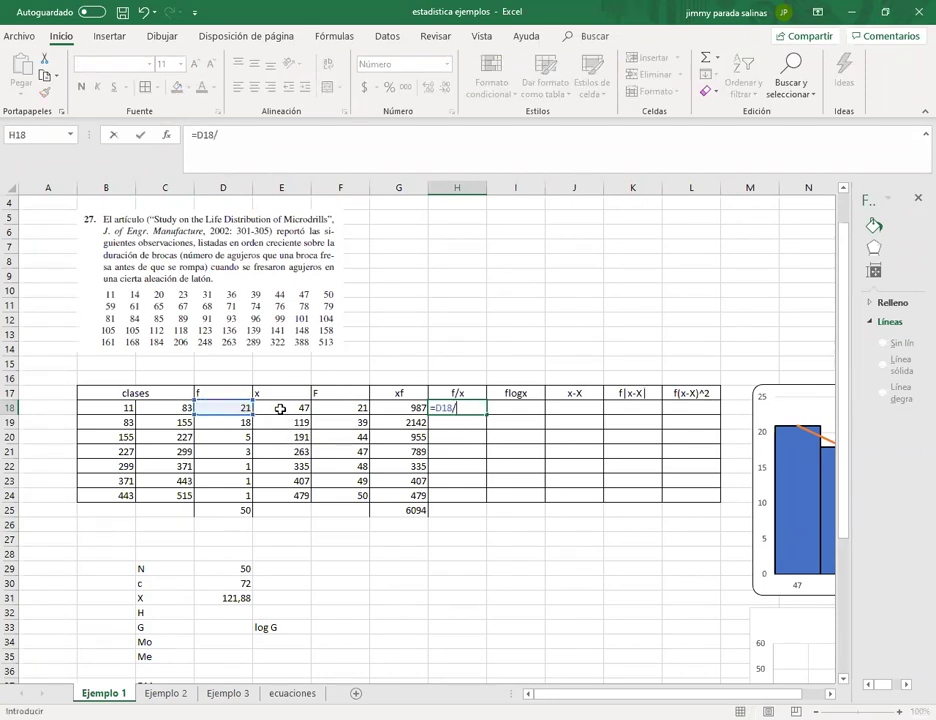
{"action": "left_click", "coordinate": [282, 409]}
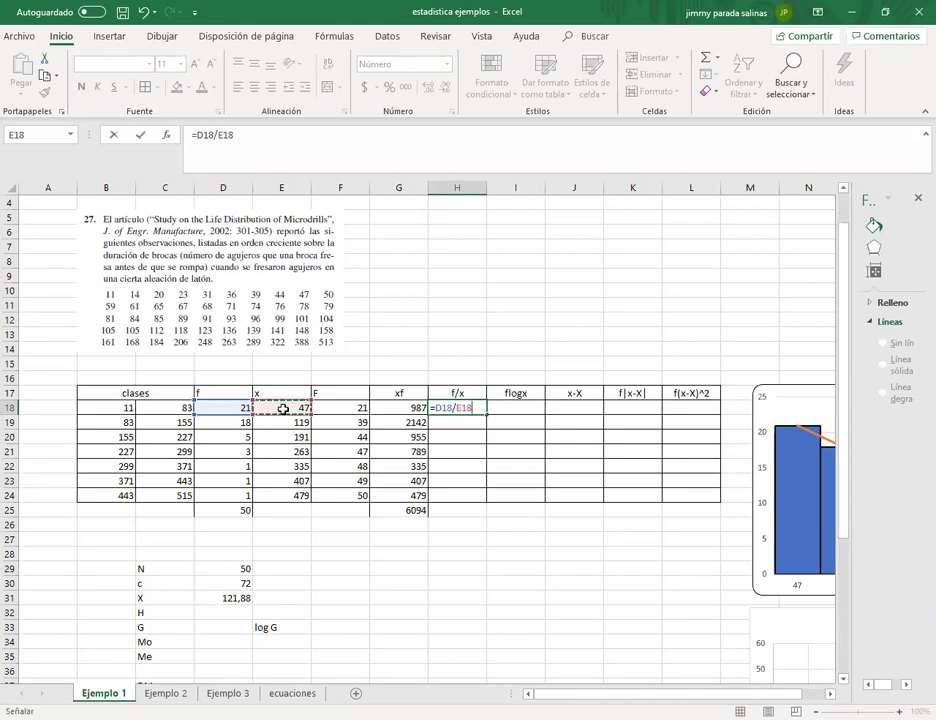
{"action": "key", "text": "Return"}
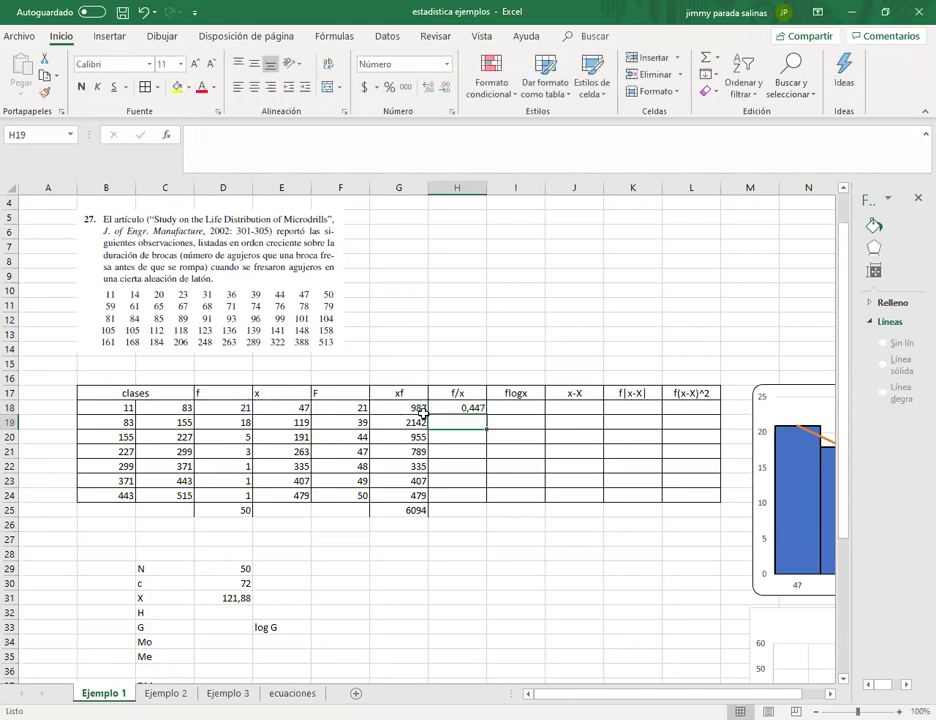
{"action": "left_click", "coordinate": [464, 407]}
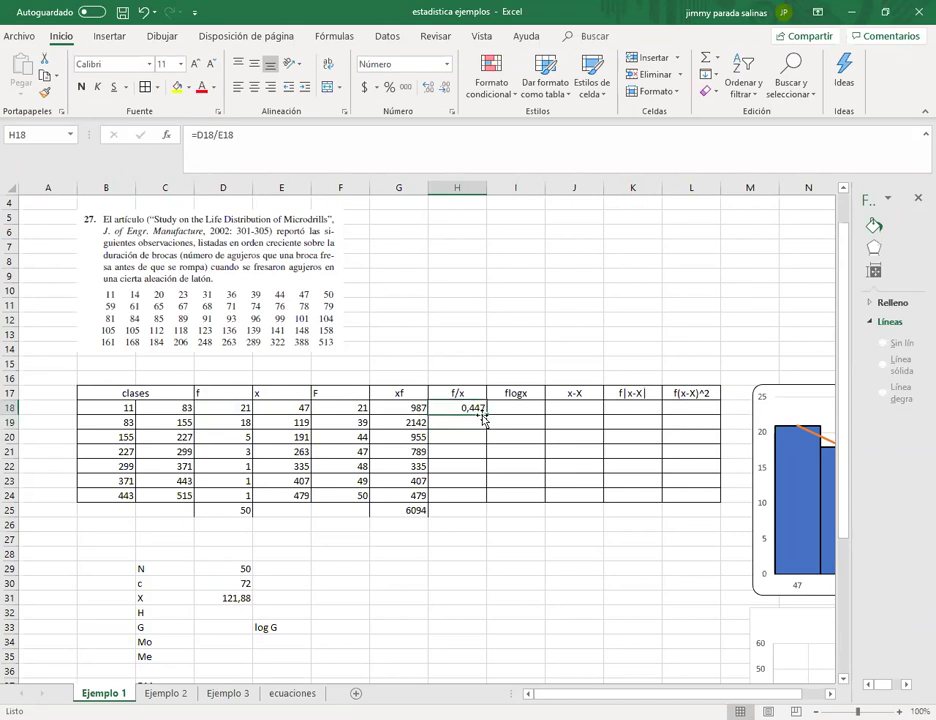
{"action": "left_click_drag", "start_coordinate": [487, 415], "coordinate": [490, 500]}
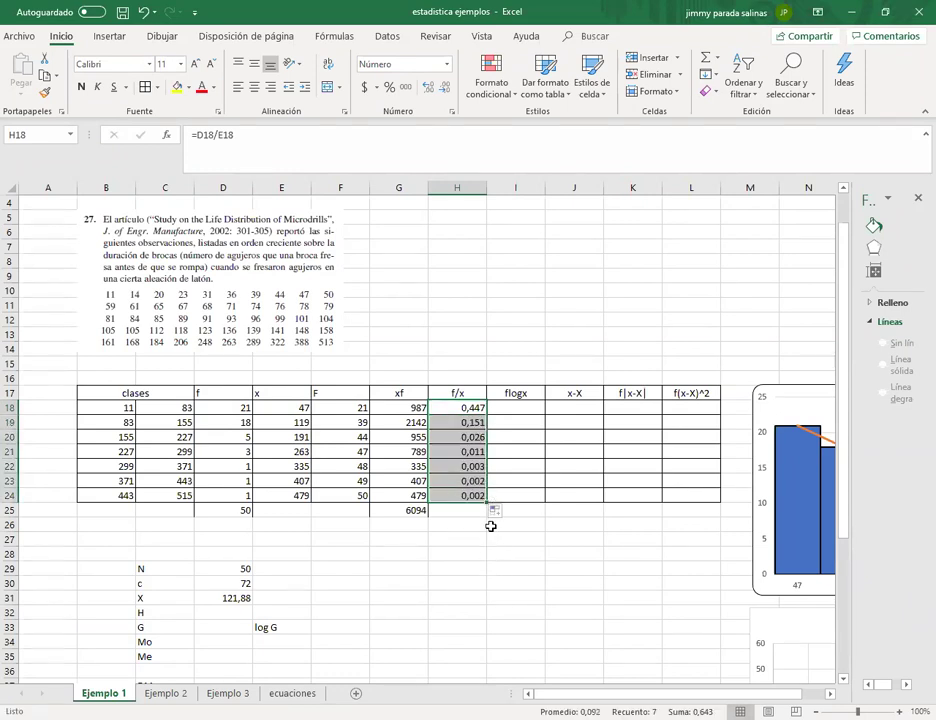
Step: Check the H formula on the ecuaciones sheet, then total the f/x column in H25 of Ejemplo 1 with =SUMA(H18:H24)
{"action": "left_click", "coordinate": [473, 509]}
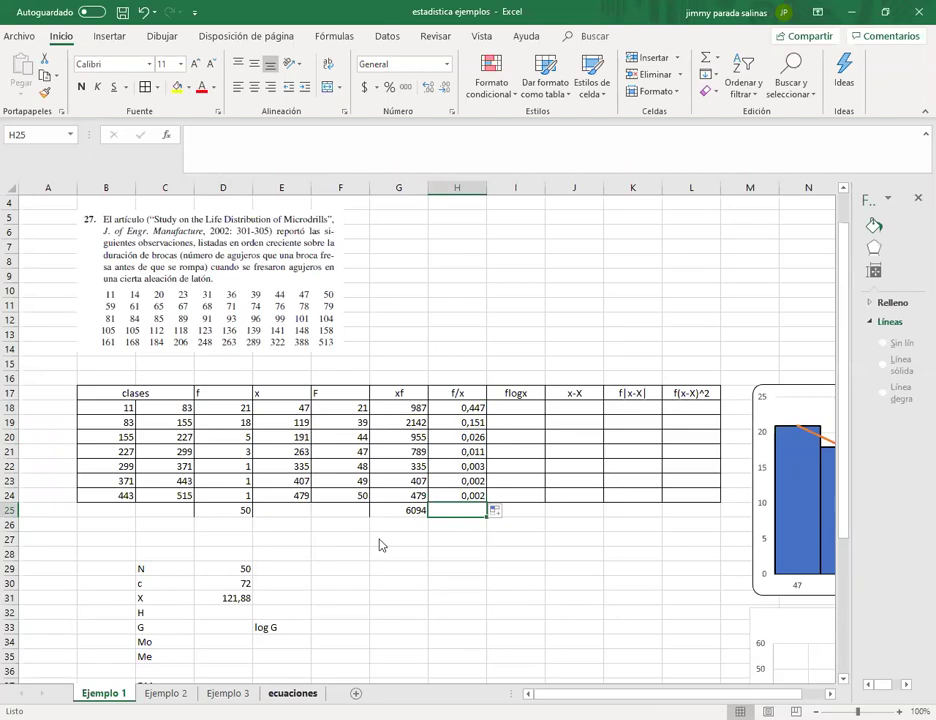
{"action": "left_click", "coordinate": [292, 693]}
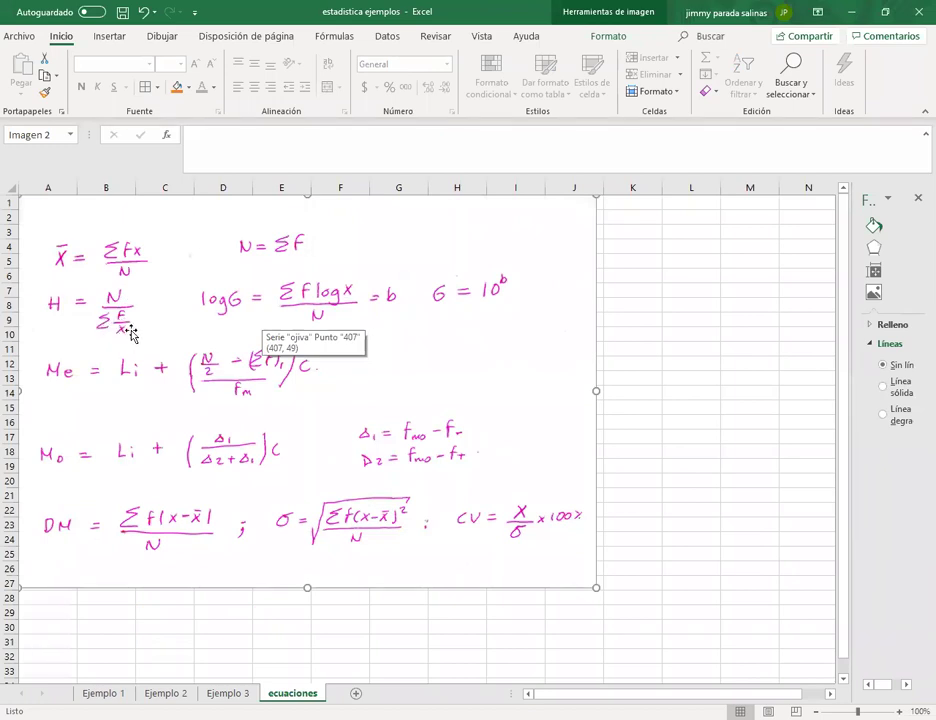
{"action": "left_click", "coordinate": [107, 694]}
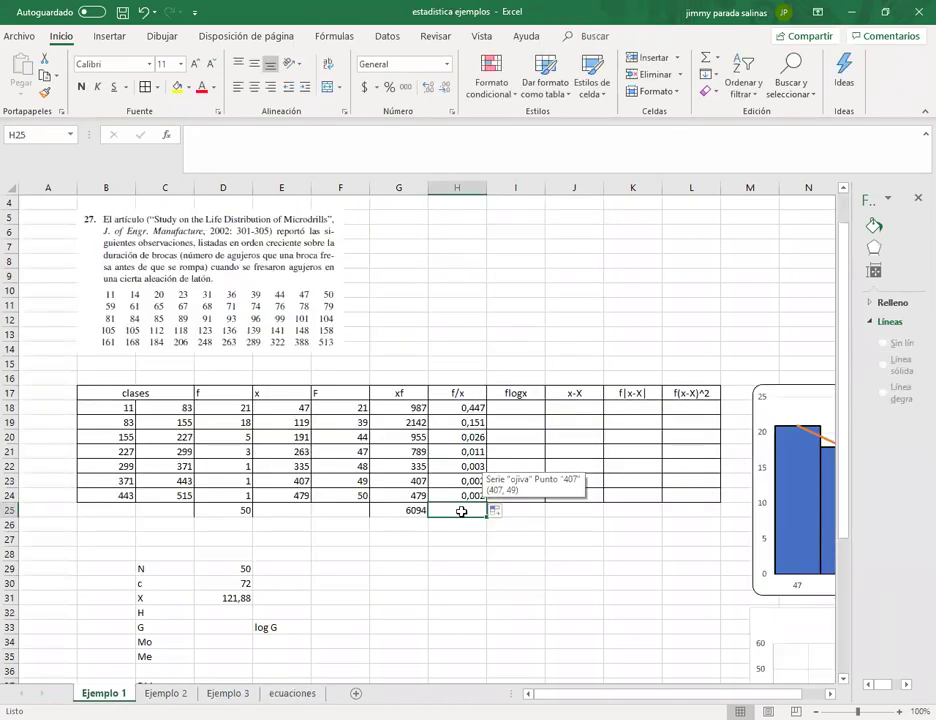
{"action": "left_click", "coordinate": [707, 60]}
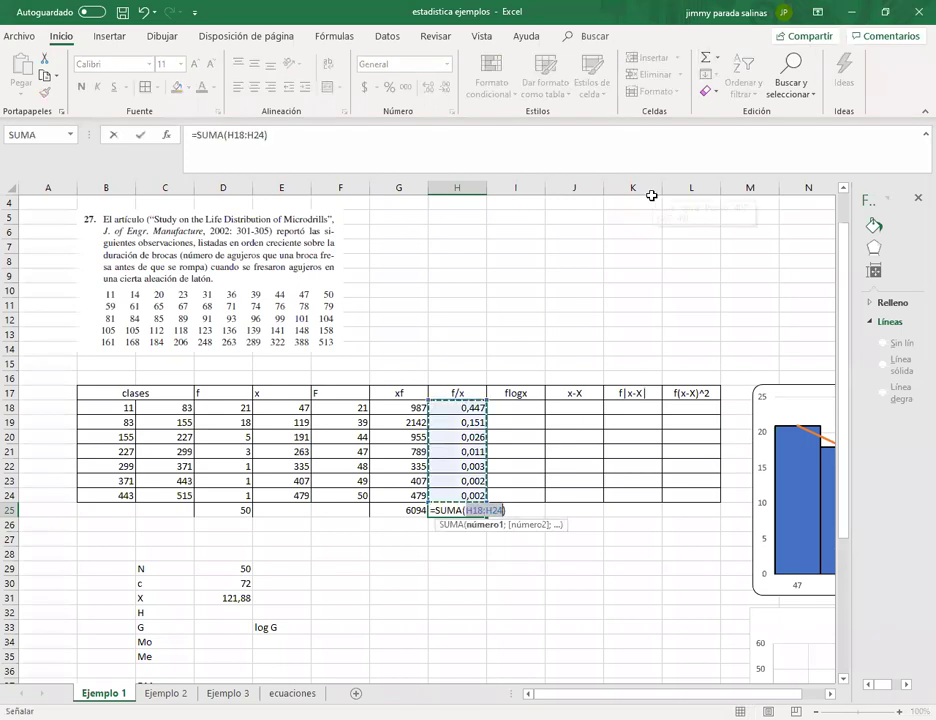
{"action": "key", "text": "Return"}
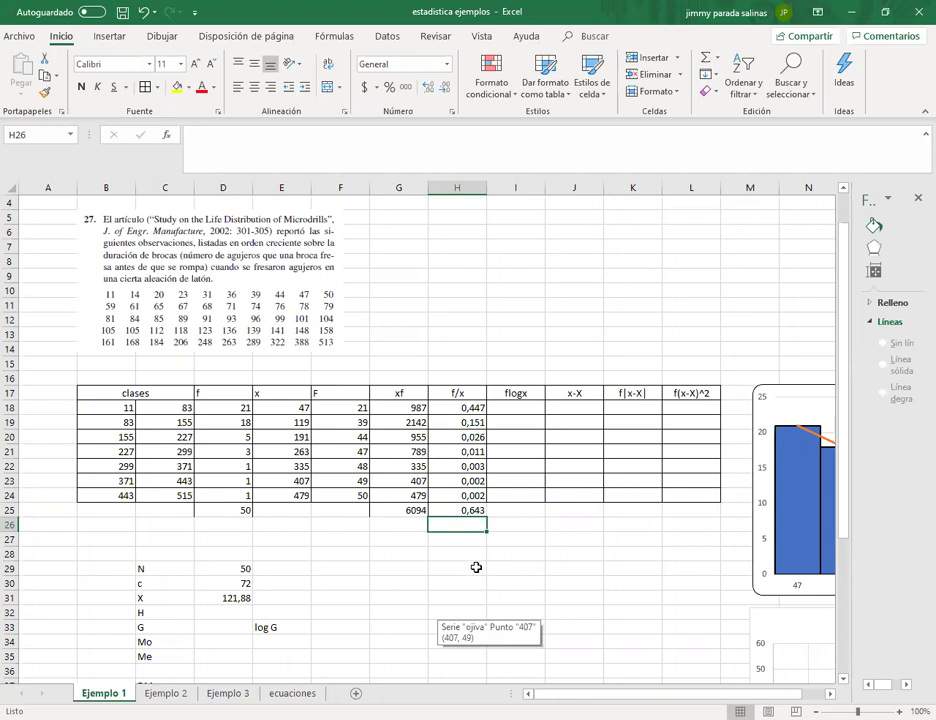
Step: Calculate the harmonic mean H in D32 as =D29/H25
{"action": "left_click", "coordinate": [235, 614]}
{"action": "type", "text": "="}
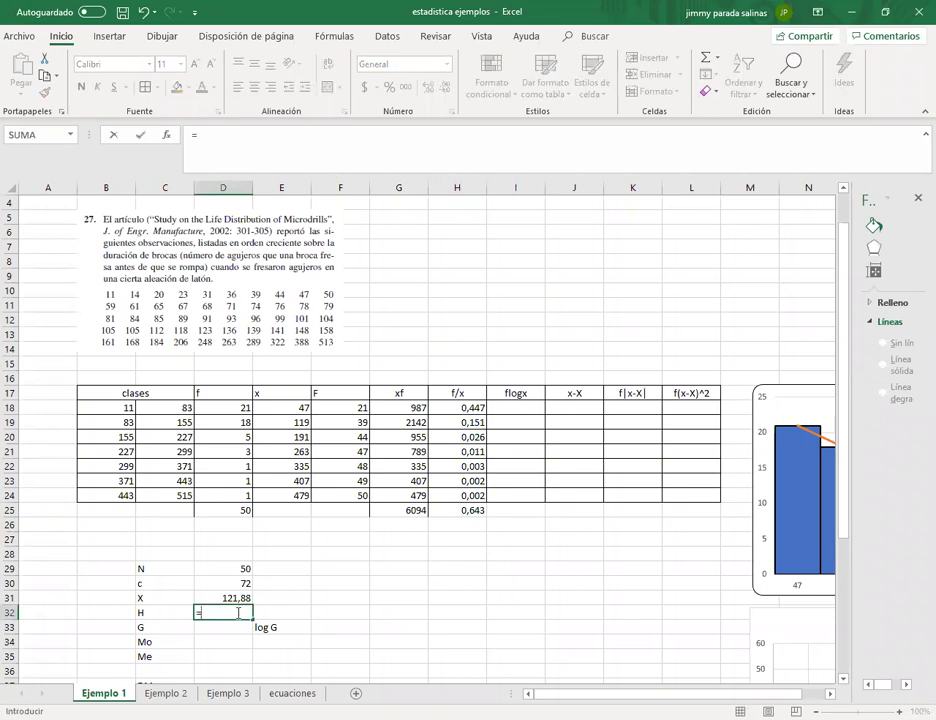
{"action": "left_click", "coordinate": [243, 568]}
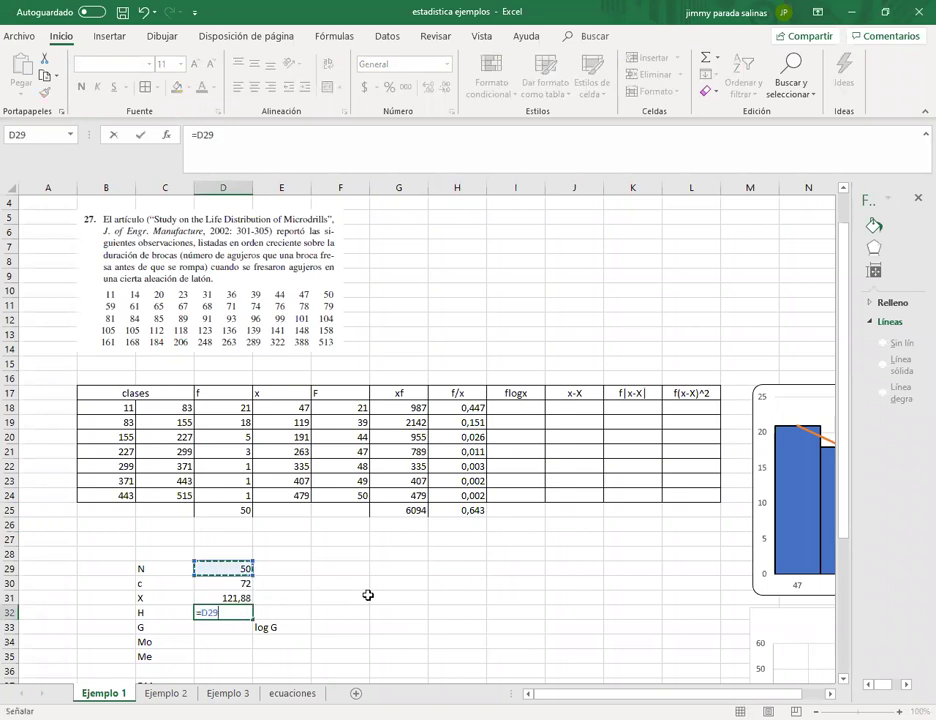
{"action": "type", "text": "/"}
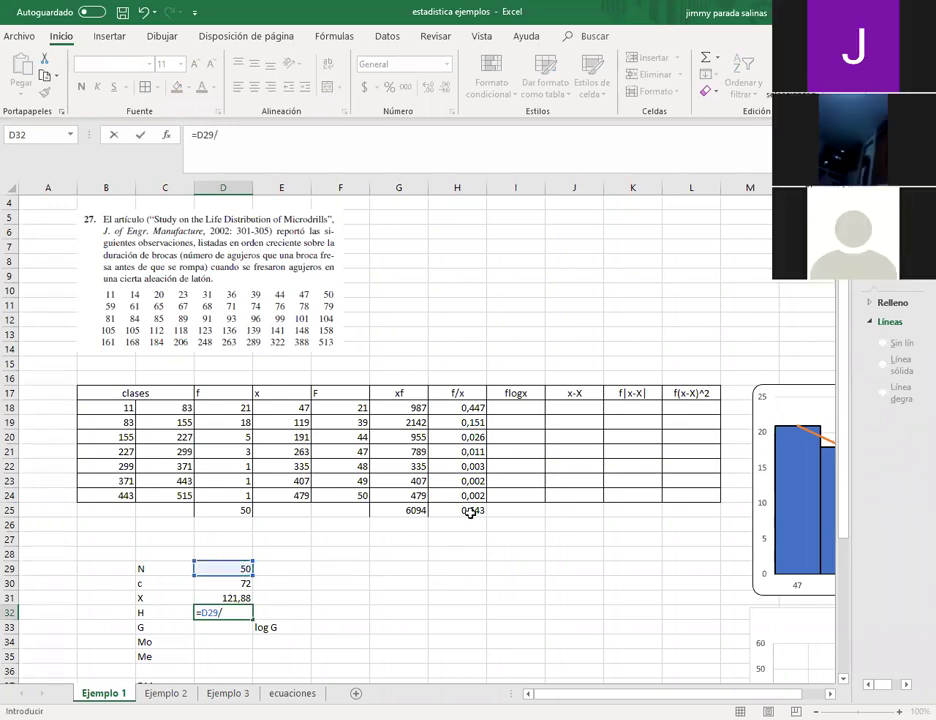
{"action": "left_click", "coordinate": [470, 512]}
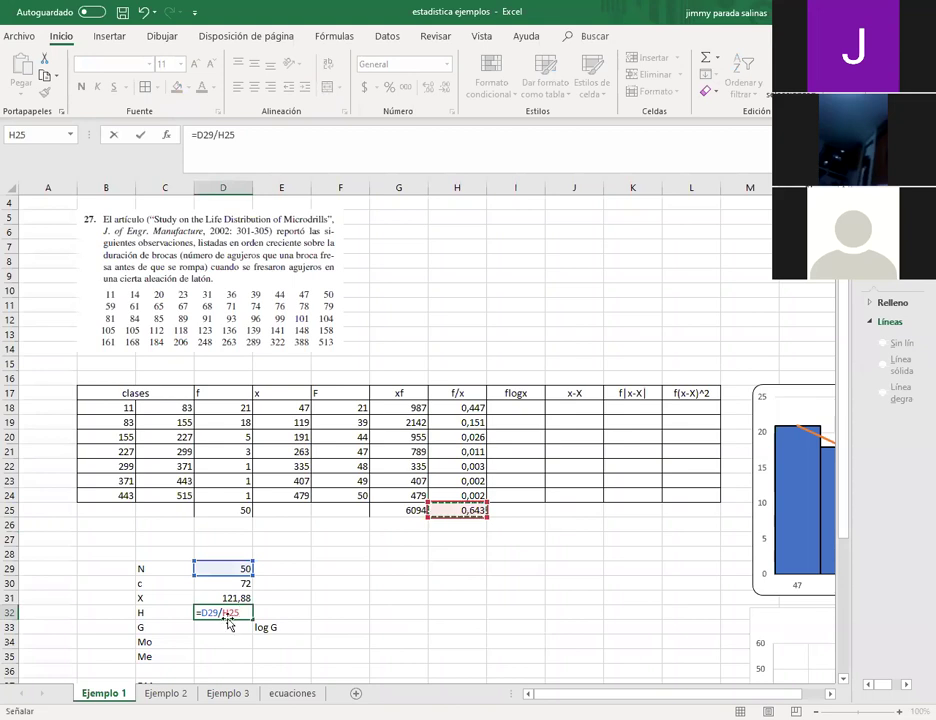
{"action": "key", "text": "Return"}
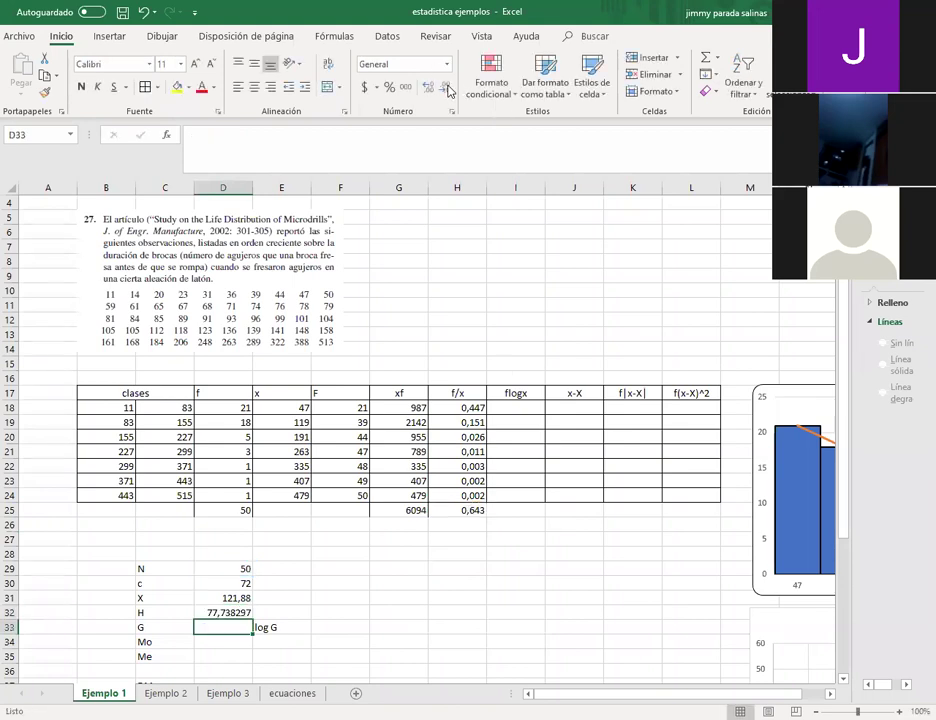
Step: Reduce the harmonic mean in D32 to two decimal places
{"action": "key", "text": "Up"}
{"action": "left_click", "coordinate": [446, 90]}
{"action": "left_click", "coordinate": [446, 90]}
{"action": "left_click", "coordinate": [446, 90]}
{"action": "left_click", "coordinate": [446, 90]}
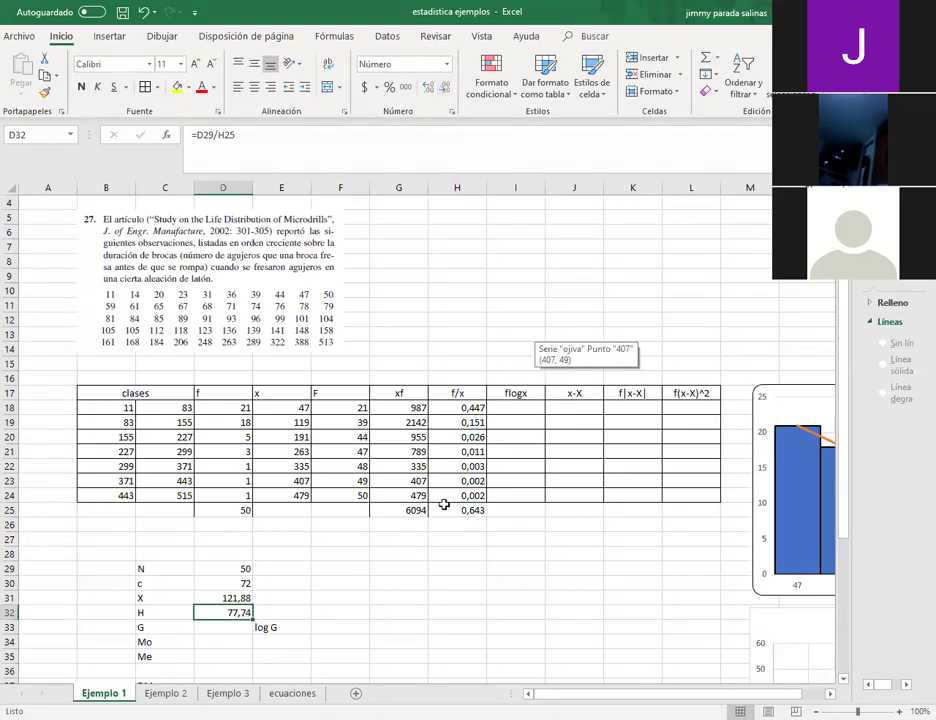
Step: Consult the log G formula on the ecuaciones sheet, then return to the first flogx cell, I18, on Ejemplo 1
{"action": "left_click", "coordinate": [339, 633]}
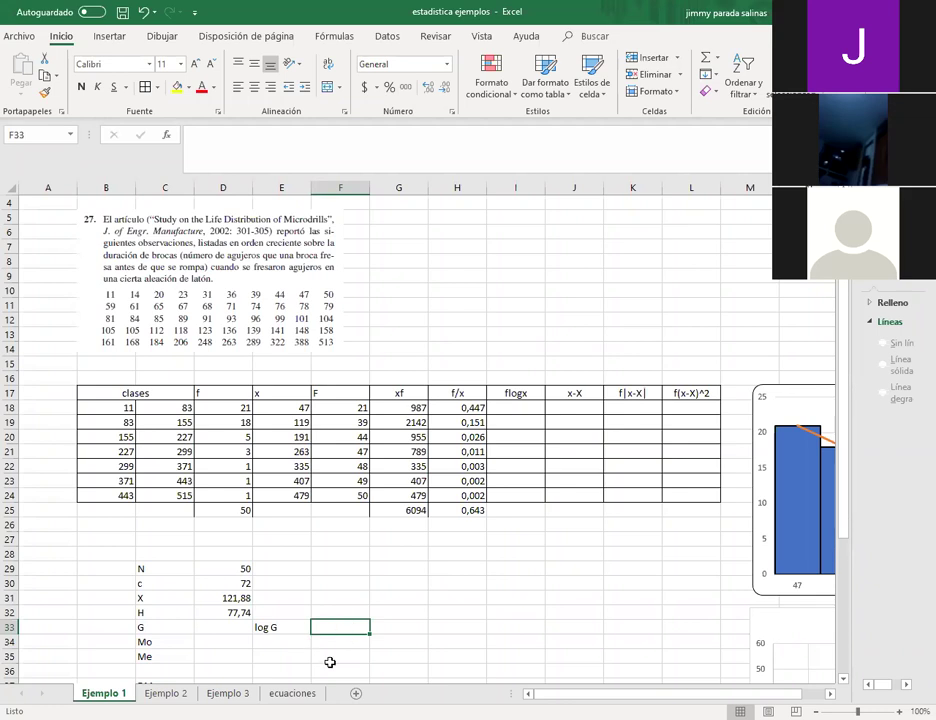
{"action": "left_click", "coordinate": [292, 693]}
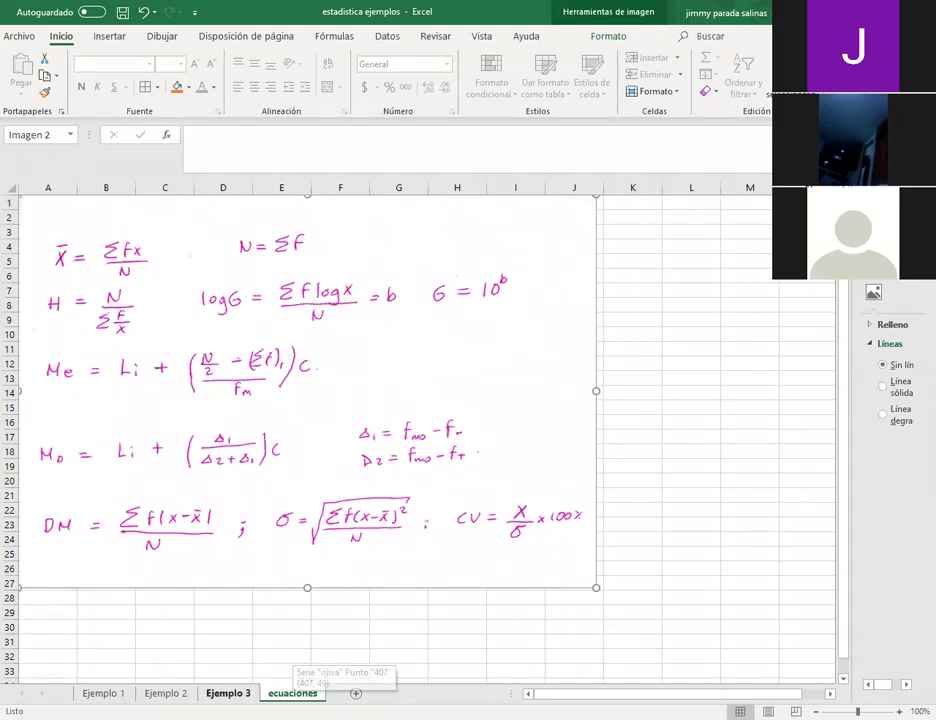
{"action": "left_click", "coordinate": [104, 693]}
{"action": "left_click", "coordinate": [533, 408]}
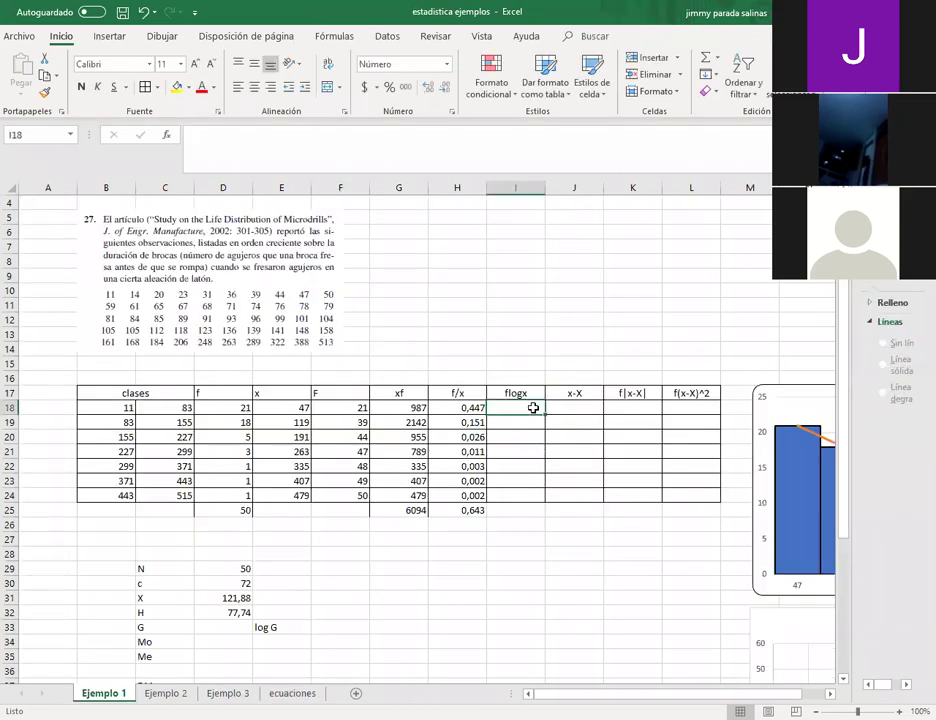
Step: Calculate flogx in I18 as =D18*LOG10(E18) and fill the formula down through I24
{"action": "type", "text": "="}
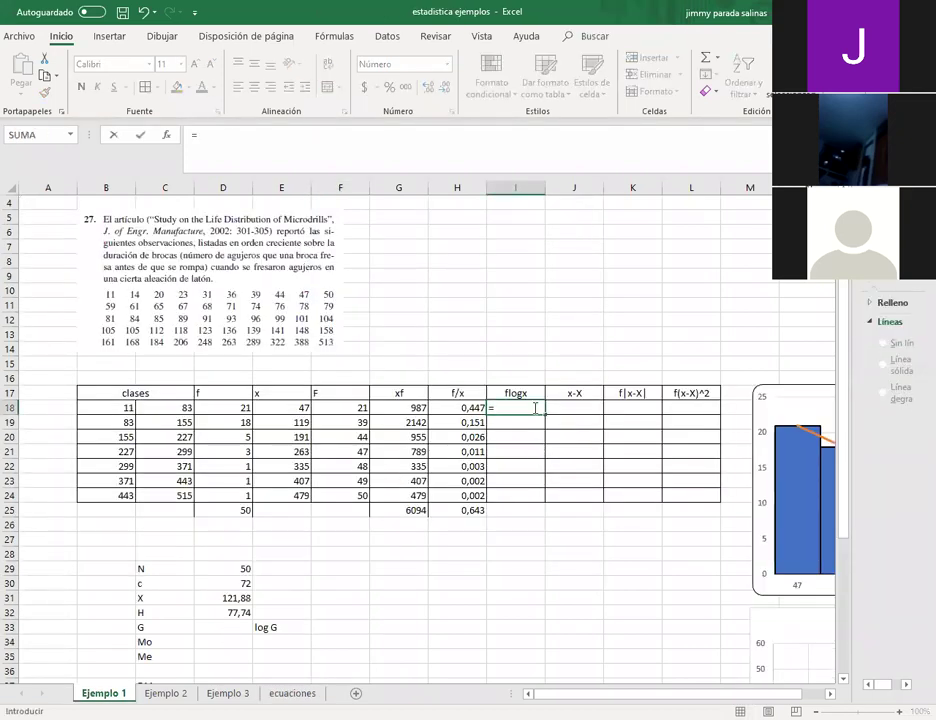
{"action": "left_click", "coordinate": [233, 409]}
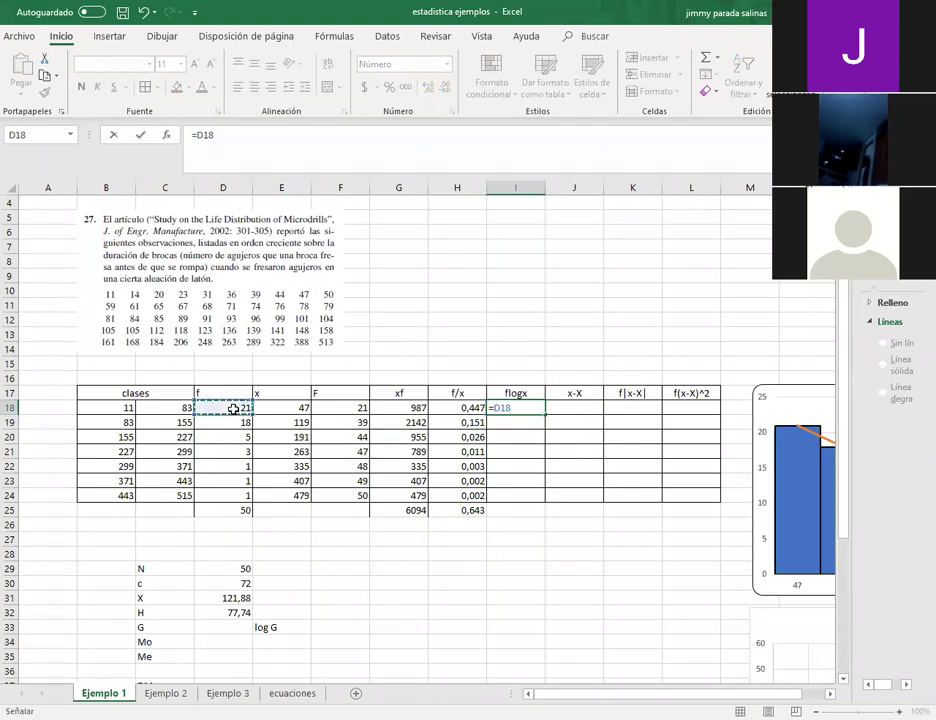
{"action": "type", "text": "*"}
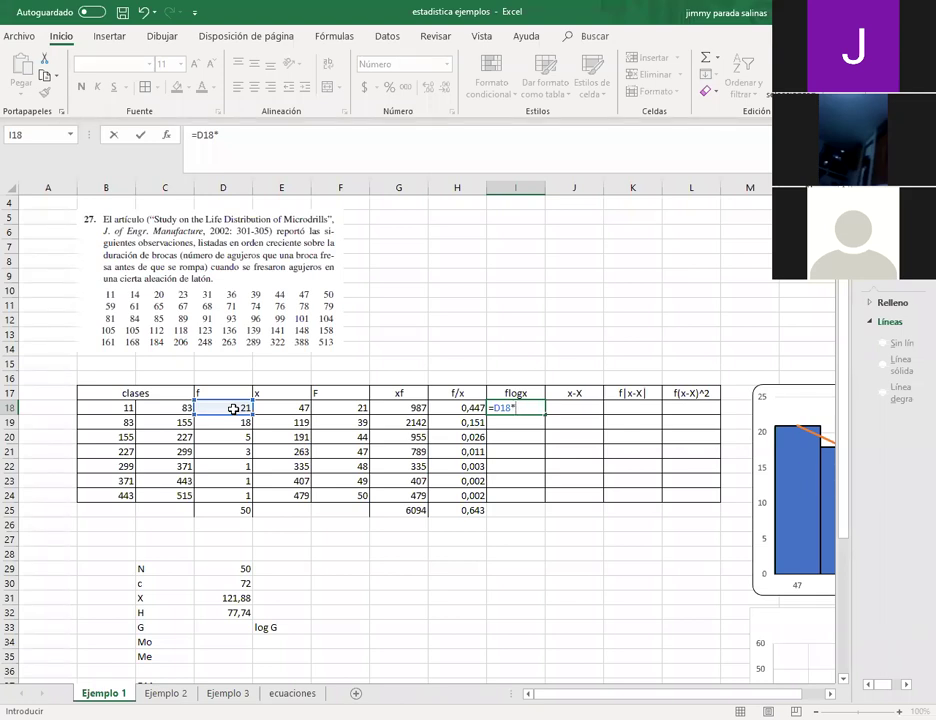
{"action": "type", "text": "L"}
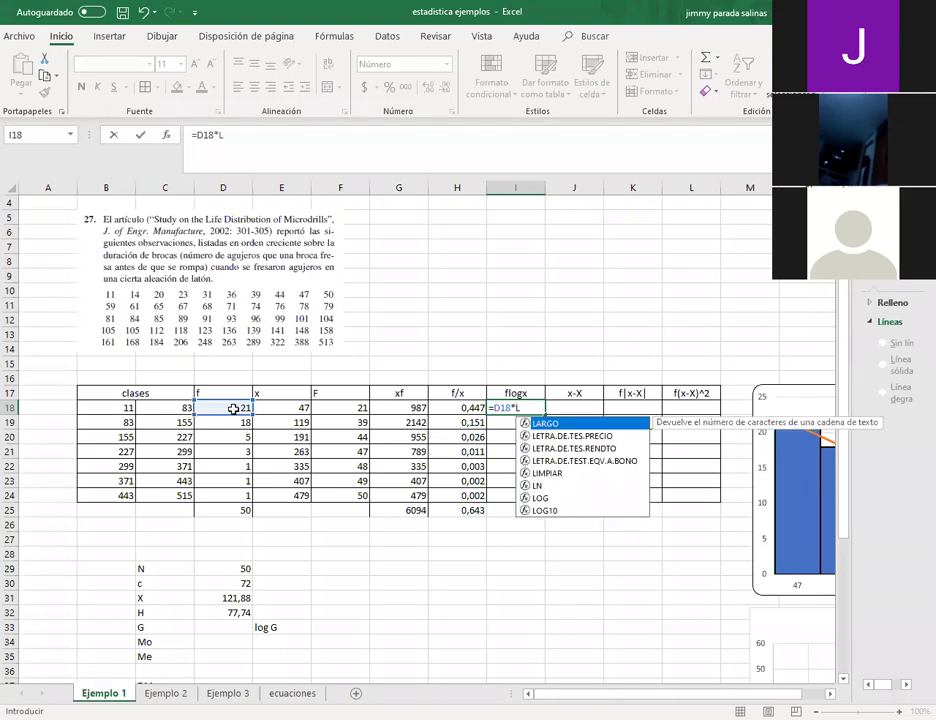
{"action": "type", "text": "o"}
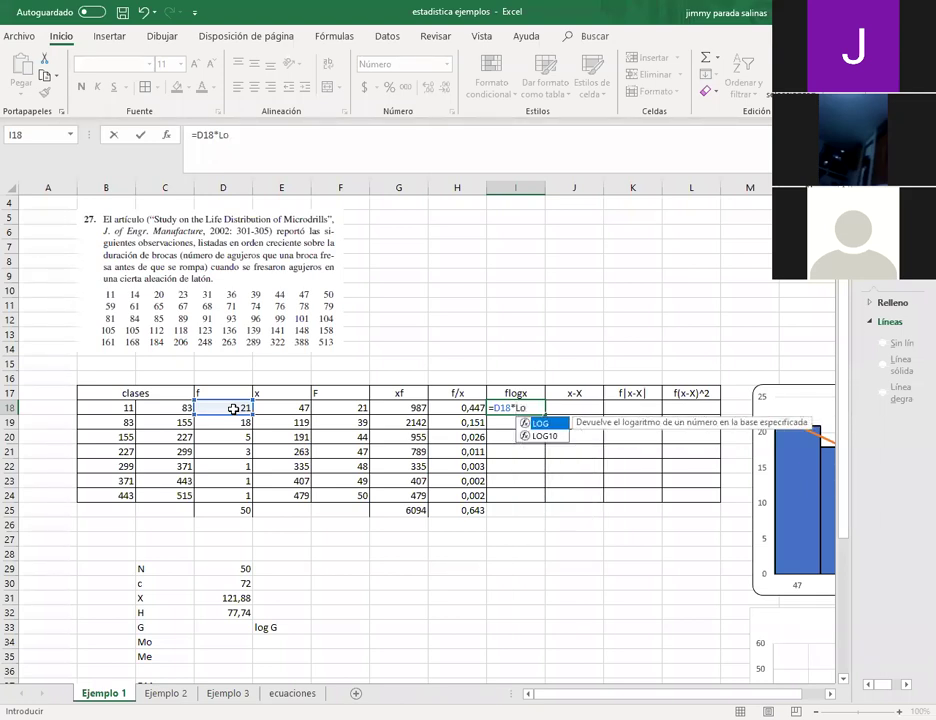
{"action": "left_click", "coordinate": [553, 436]}
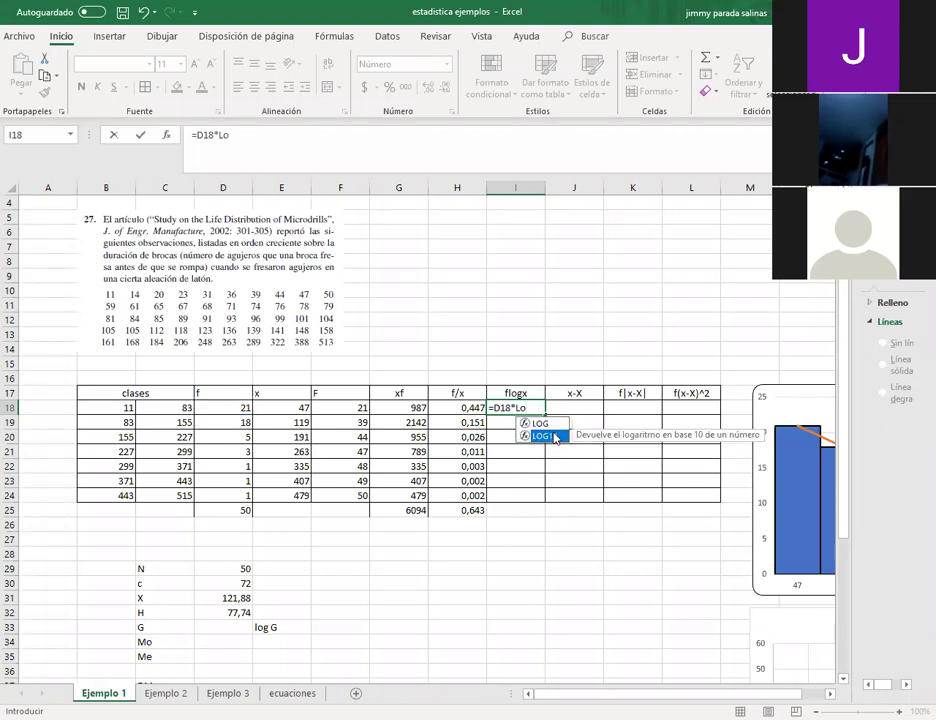
{"action": "double_click", "coordinate": [553, 436]}
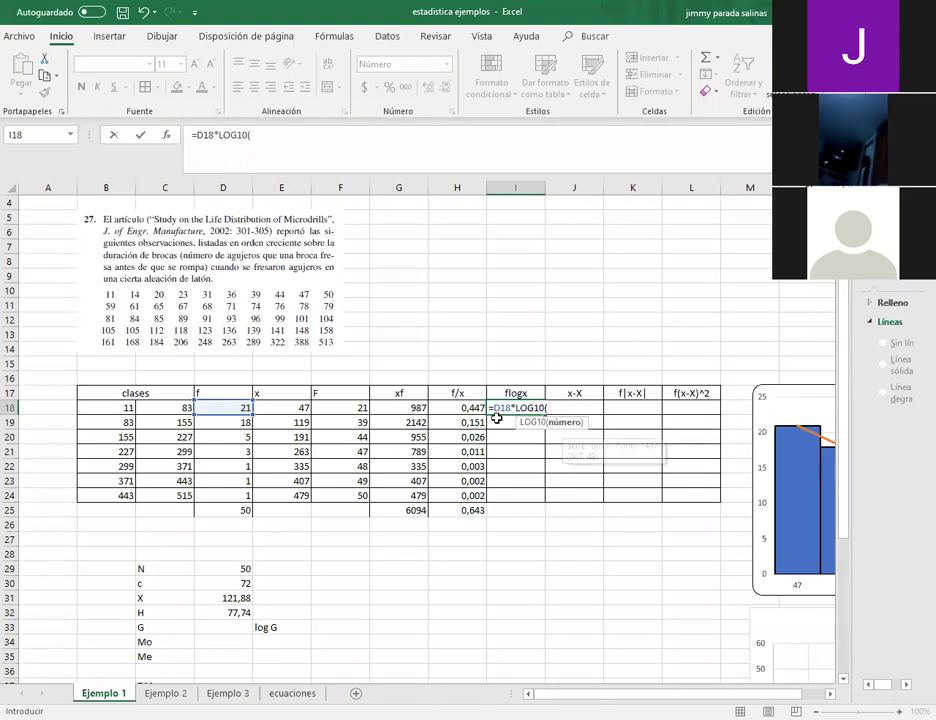
{"action": "left_click", "coordinate": [291, 407]}
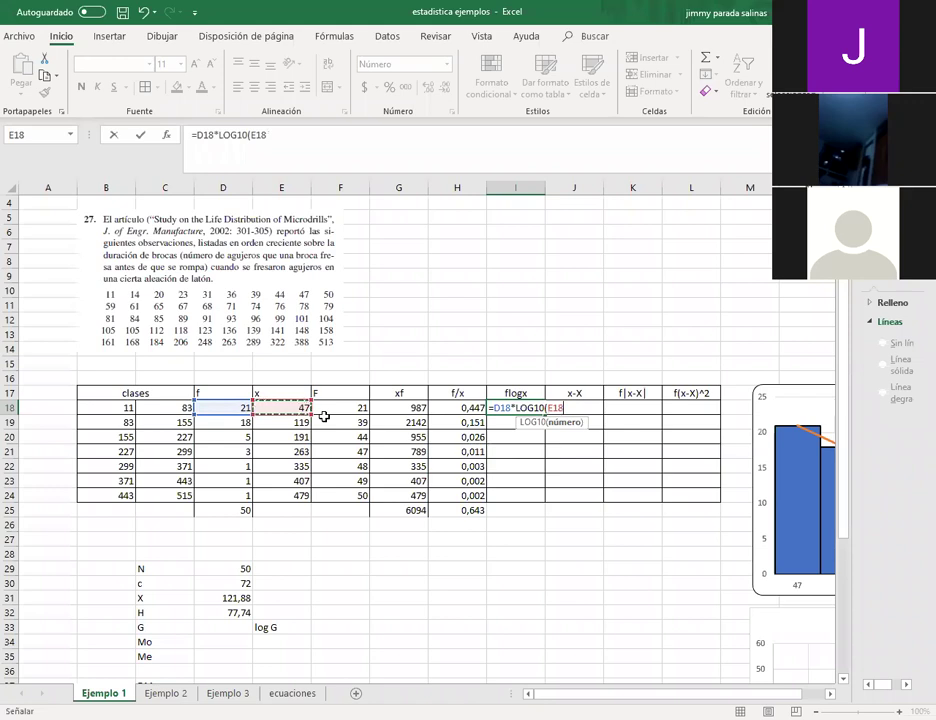
{"action": "type", "text": ")"}
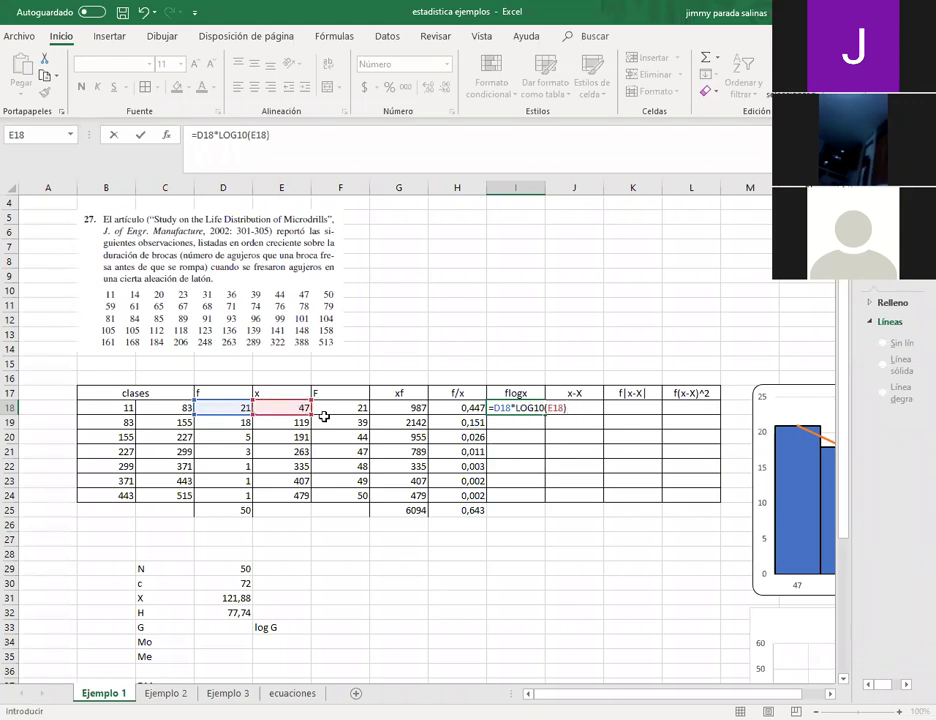
{"action": "key", "text": "Return"}
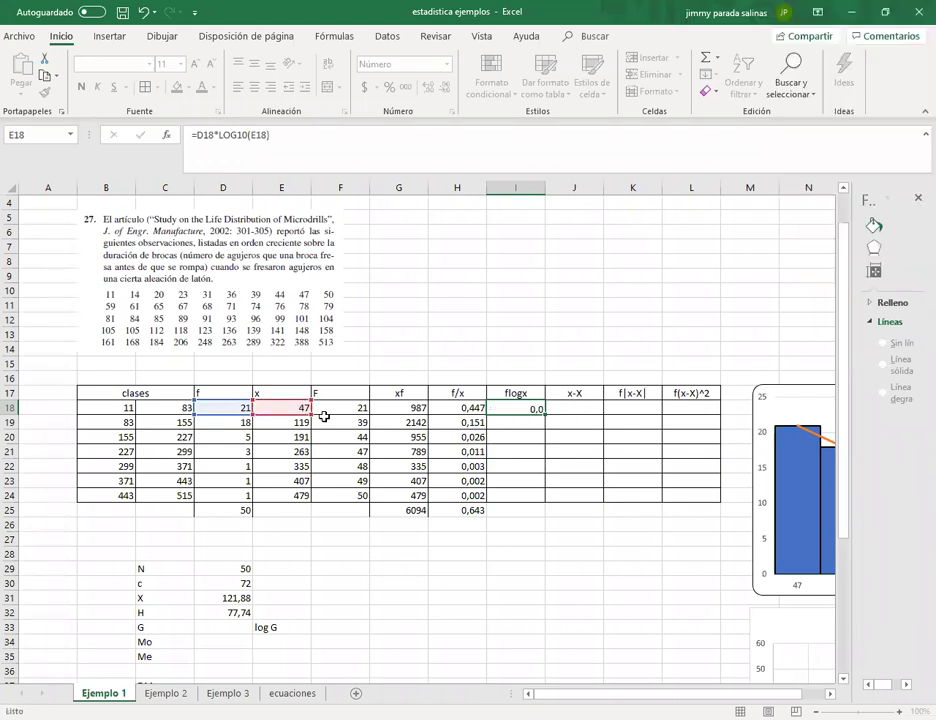
{"action": "left_click", "coordinate": [536, 409]}
{"action": "left_click_drag", "start_coordinate": [546, 413], "coordinate": [546, 499]}
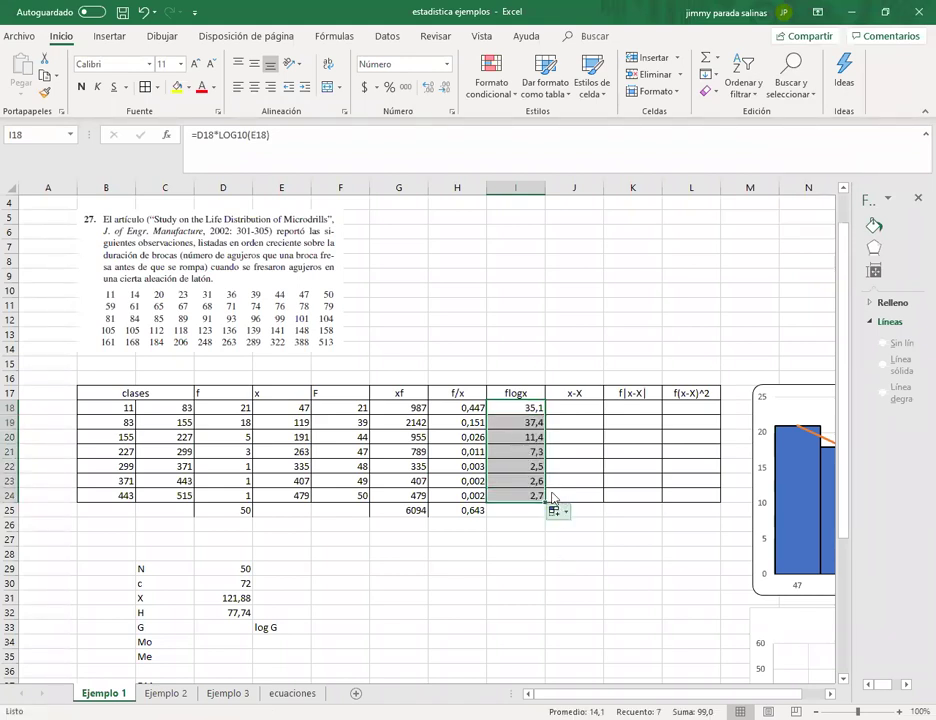
Step: Total the flogx column in I25 with AutoSum
{"action": "left_click", "coordinate": [530, 511]}
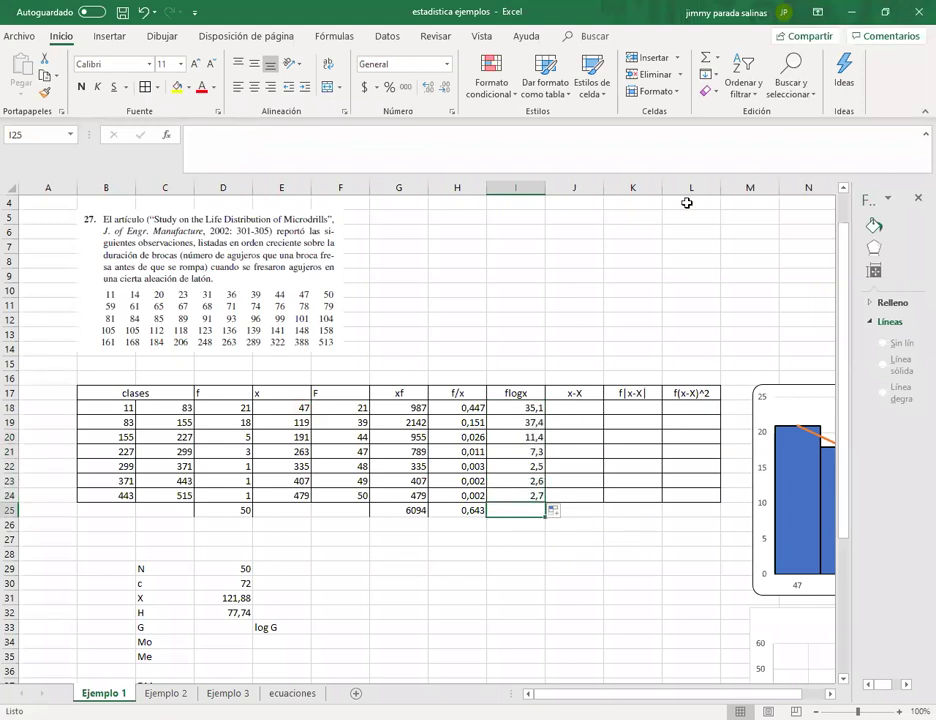
{"action": "left_click", "coordinate": [708, 60]}
{"action": "key", "text": "Return"}
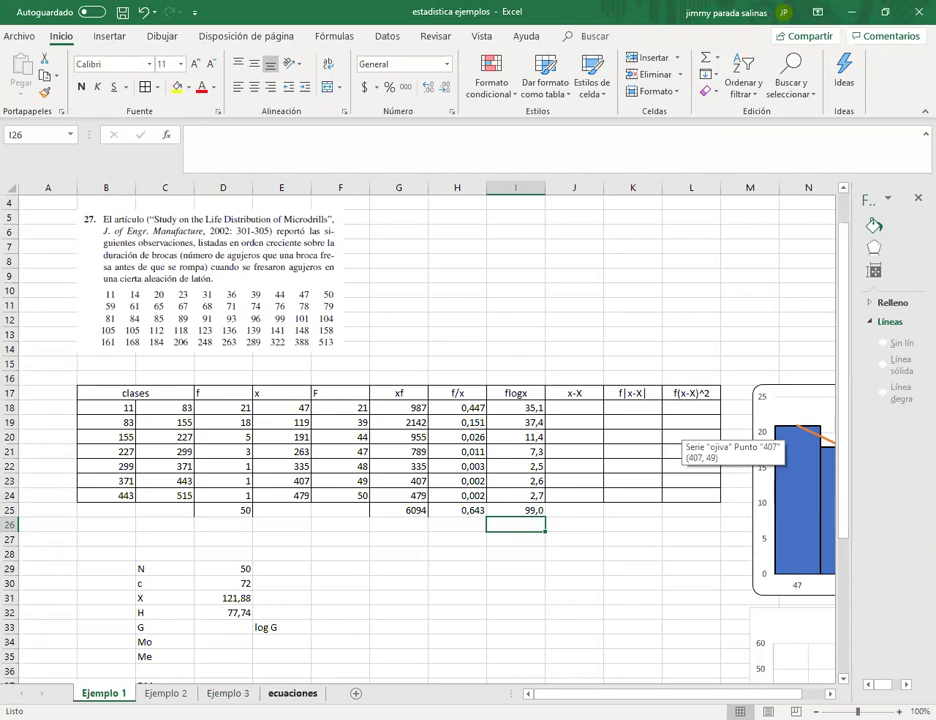
Step: Check the log G formula on the ecuaciones sheet and return to Ejemplo 1
{"action": "left_click", "coordinate": [304, 690]}
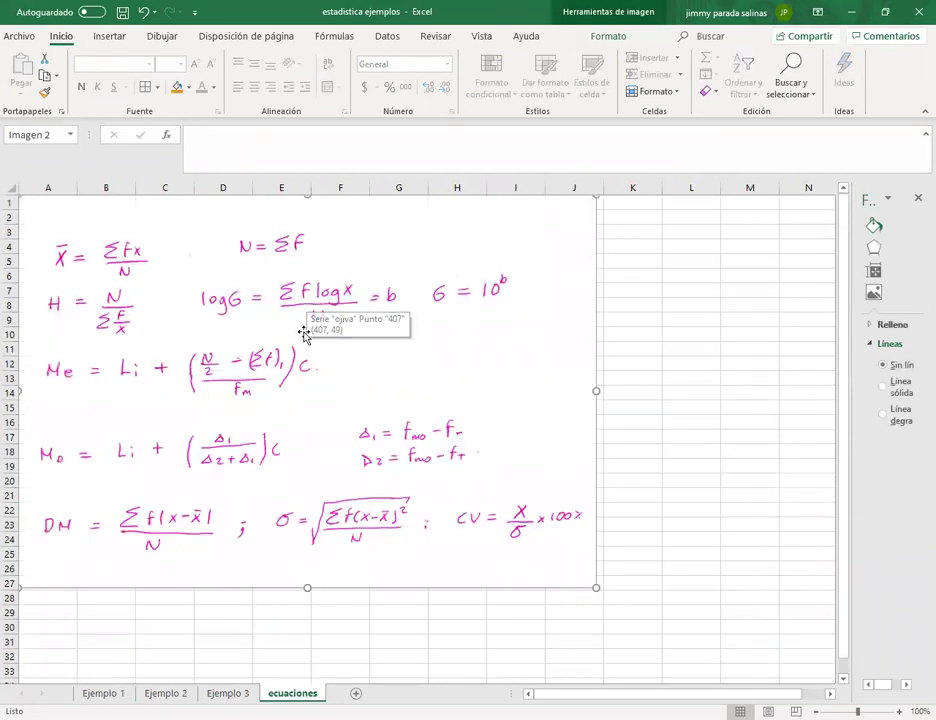
{"action": "left_click", "coordinate": [242, 693]}
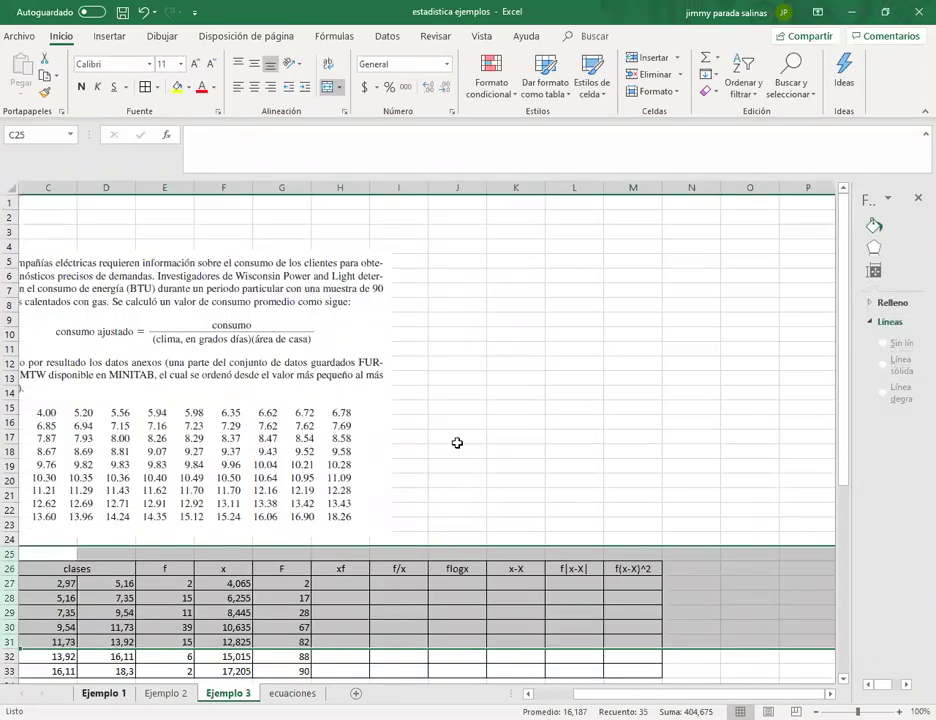
{"action": "key", "text": "ctrl+Page_Up"}
{"action": "key", "text": "ctrl+Page_Up"}
Step: Calculate log G in F33 as =I25/D29
{"action": "left_click", "coordinate": [318, 626]}
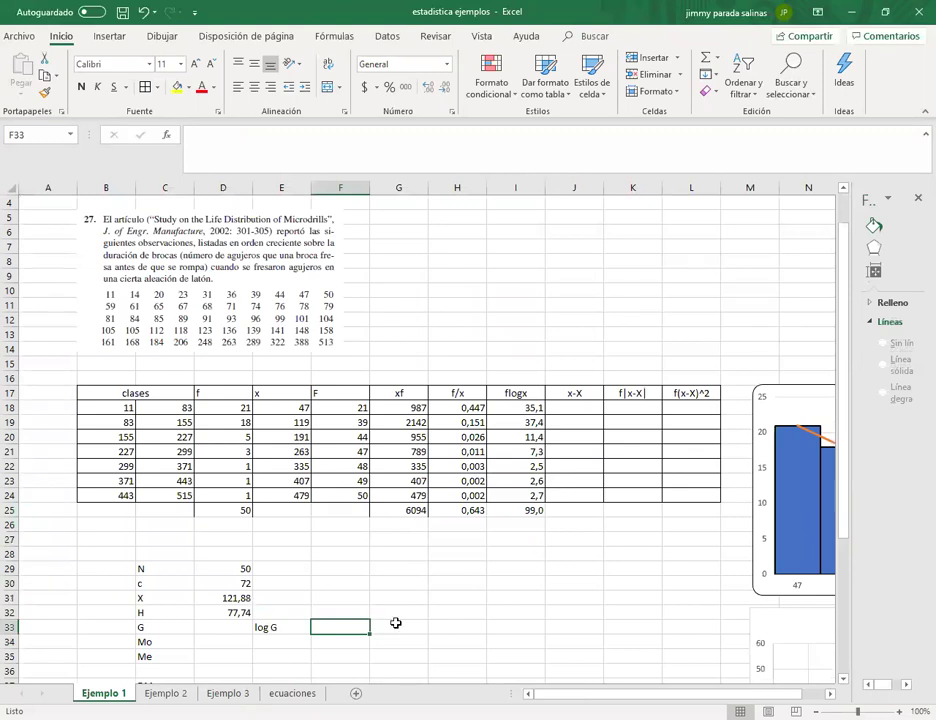
{"action": "type", "text": "="}
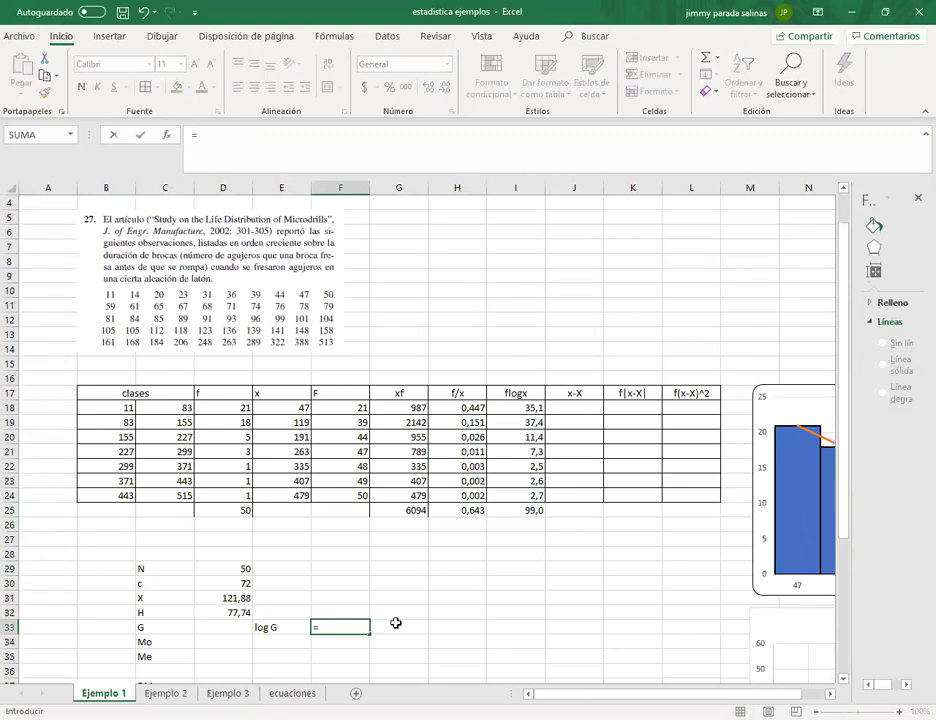
{"action": "left_click", "coordinate": [523, 511]}
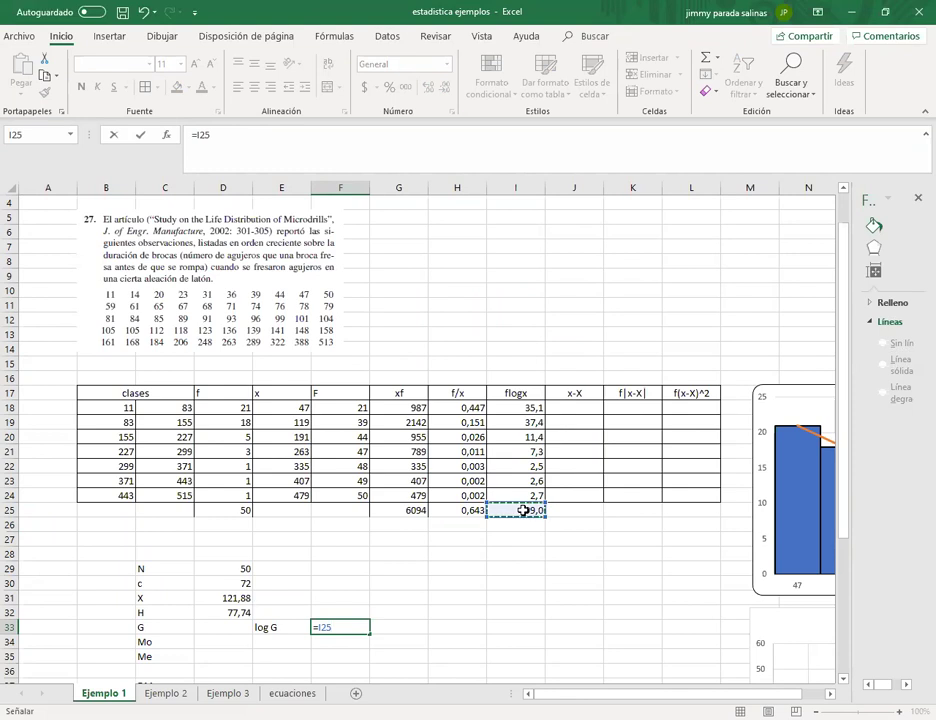
{"action": "type", "text": "/"}
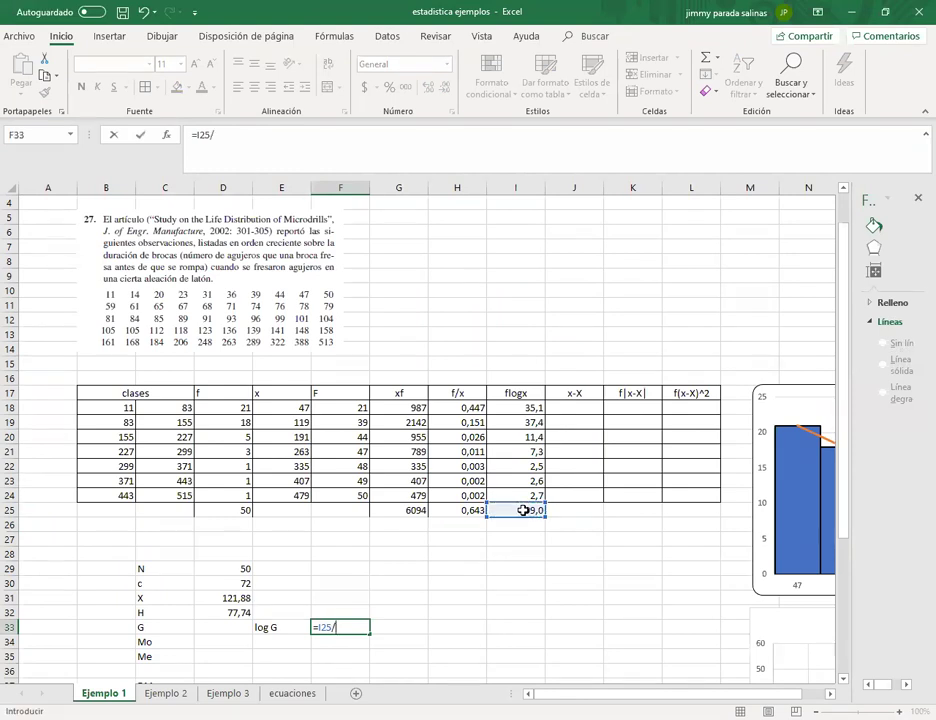
{"action": "left_click", "coordinate": [233, 568]}
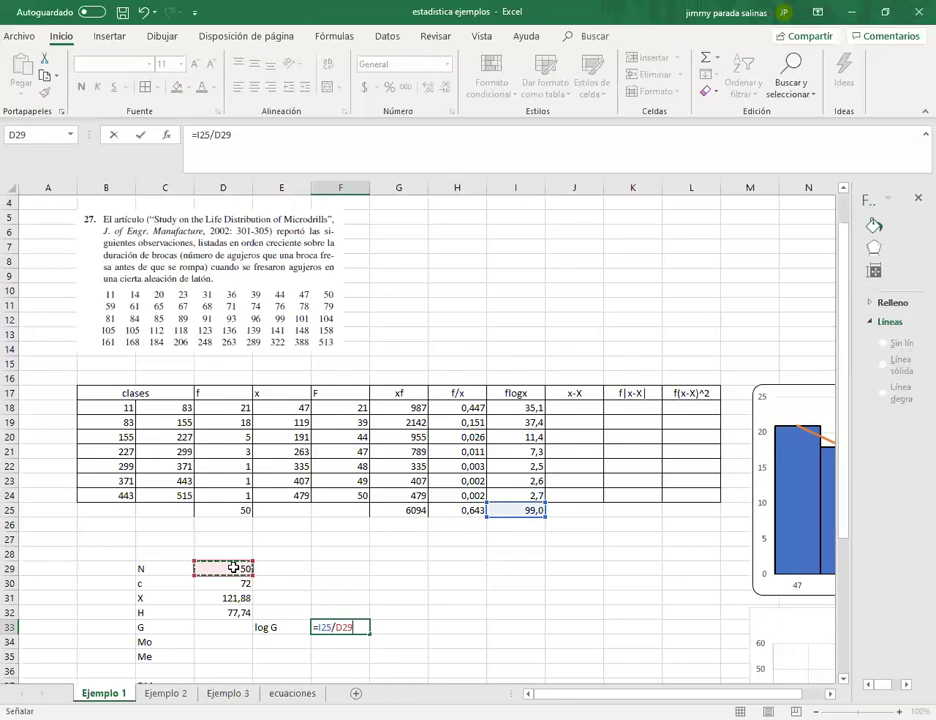
{"action": "key", "text": "Return"}
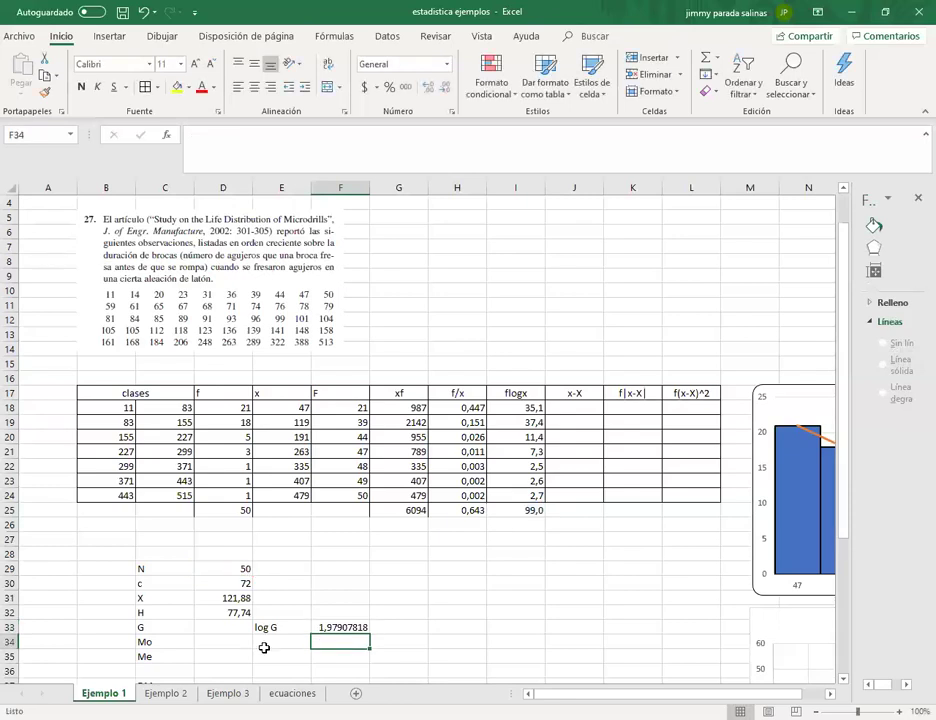
{"action": "left_click", "coordinate": [340, 627]}
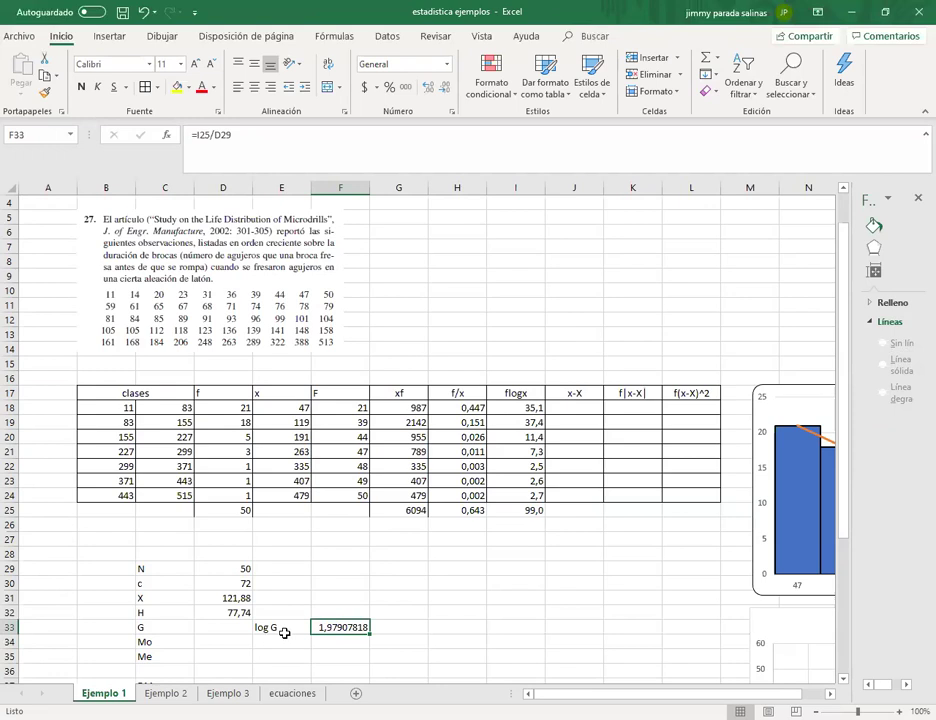
Step: Calculate the geometric mean G in D33 as =10^F33
{"action": "left_click", "coordinate": [220, 630]}
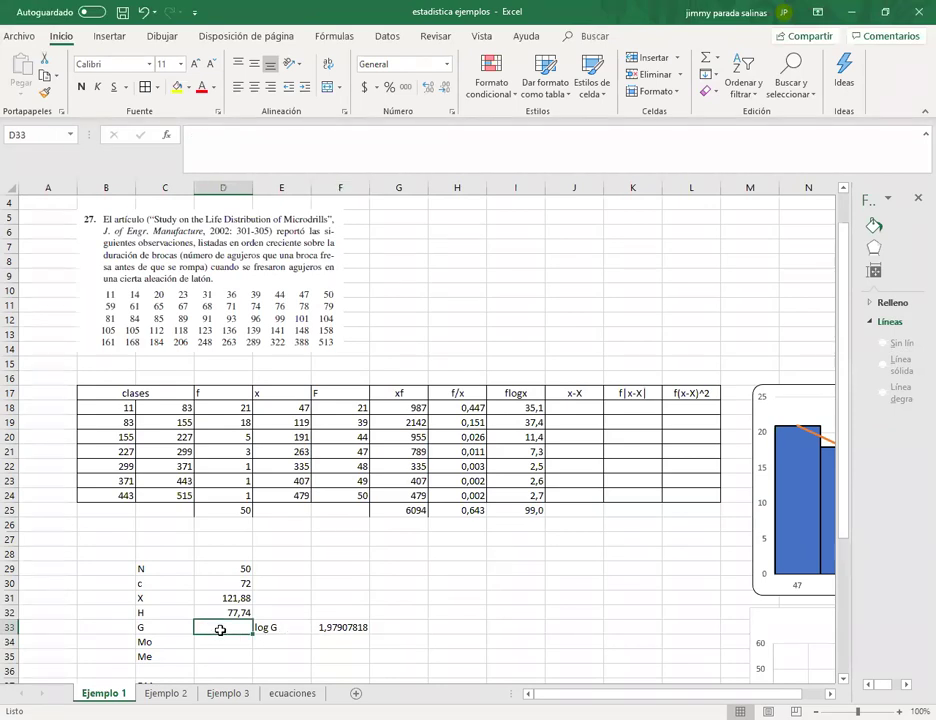
{"action": "type", "text": "="}
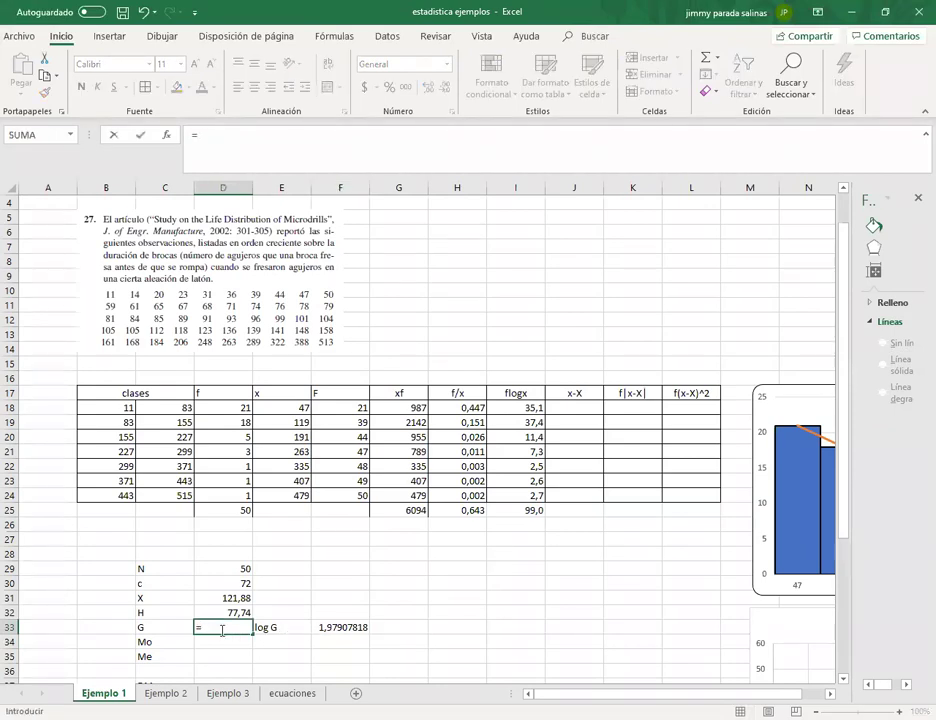
{"action": "type", "text": "10^^"}
{"action": "left_click", "coordinate": [331, 626]}
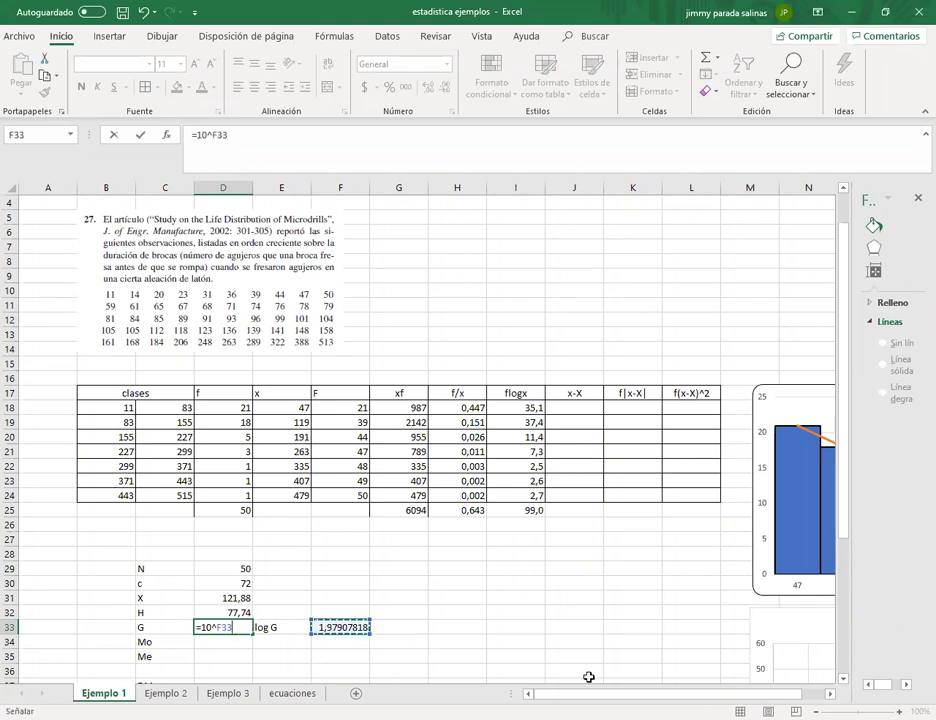
{"action": "key", "text": "Return"}
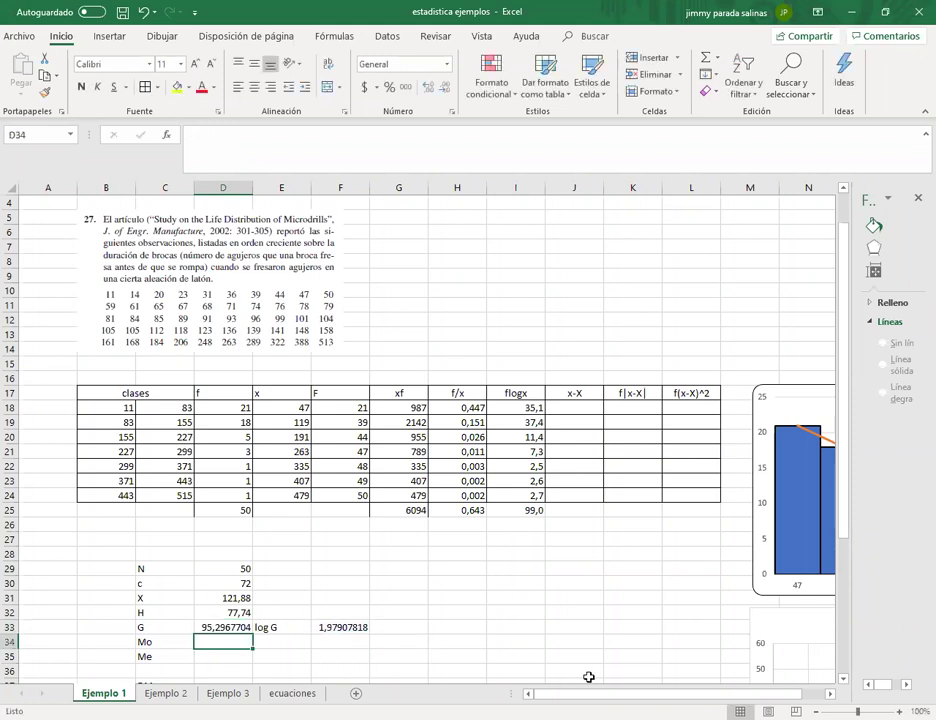
Step: Reduce the geometric mean in D33 to two decimal places
{"action": "left_click", "coordinate": [220, 627]}
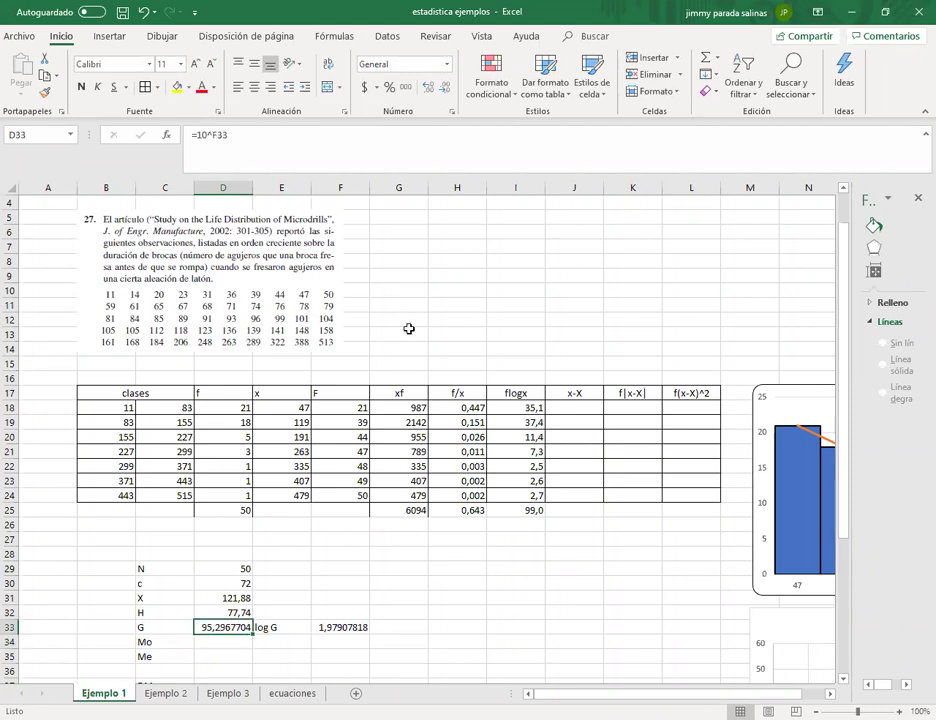
{"action": "left_click", "coordinate": [445, 91]}
{"action": "left_click", "coordinate": [445, 91]}
{"action": "left_click", "coordinate": [445, 91]}
{"action": "left_click", "coordinate": [445, 91]}
{"action": "left_click", "coordinate": [445, 91]}
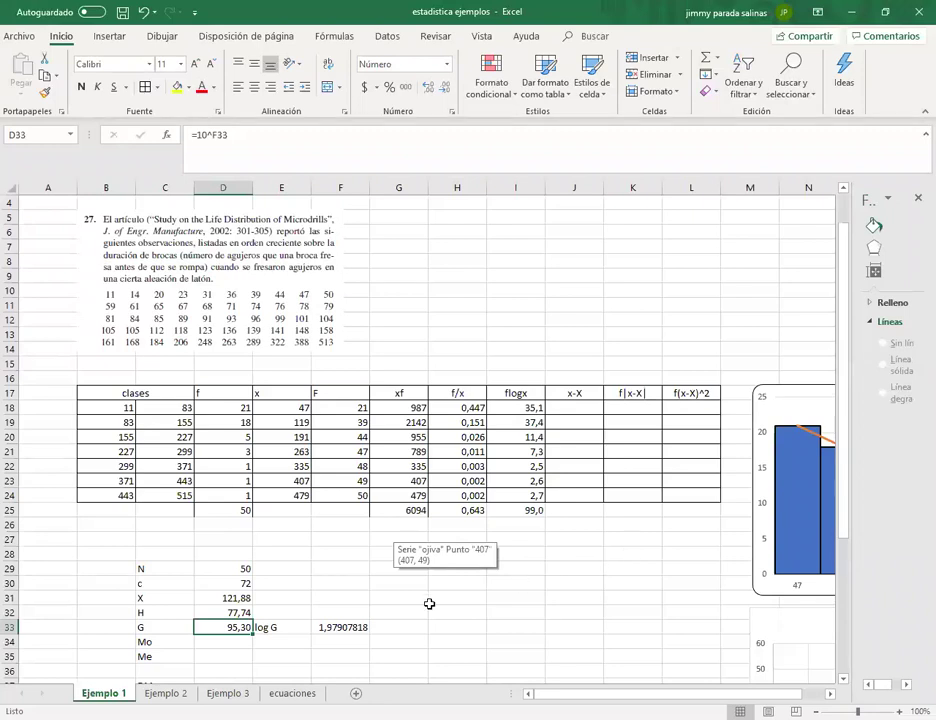
Step: Consult the Me formula on the ecuaciones sheet, then go back to the Ejemplo 1 sheet
{"action": "scroll", "coordinate": [412, 568], "scroll_direction": "down", "scroll_amount": 1}
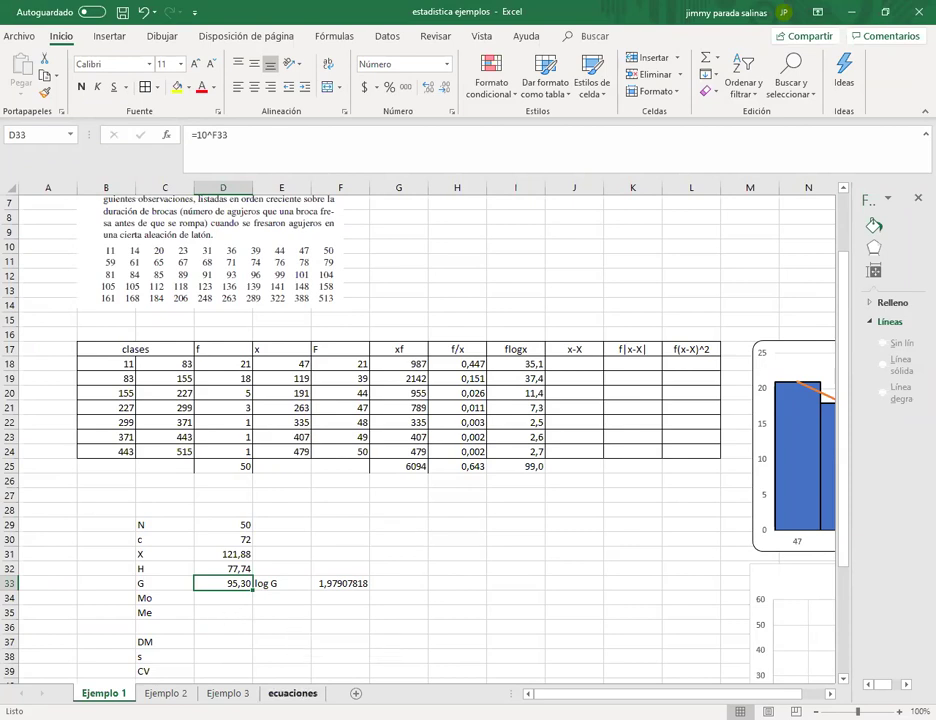
{"action": "left_click", "coordinate": [292, 693]}
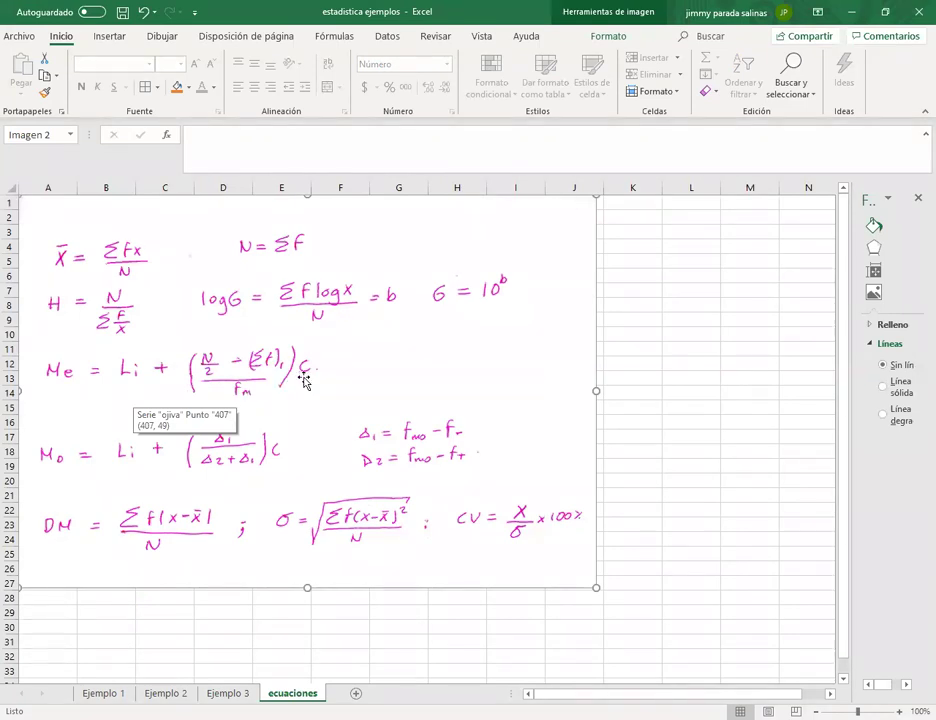
{"action": "left_click", "coordinate": [309, 632]}
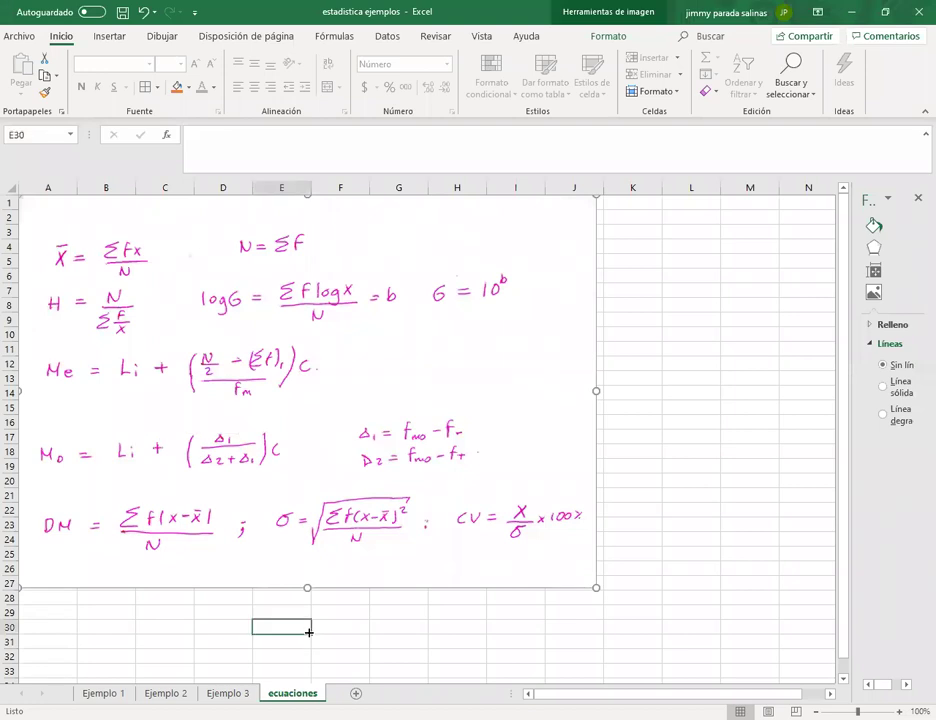
{"action": "left_click", "coordinate": [228, 693]}
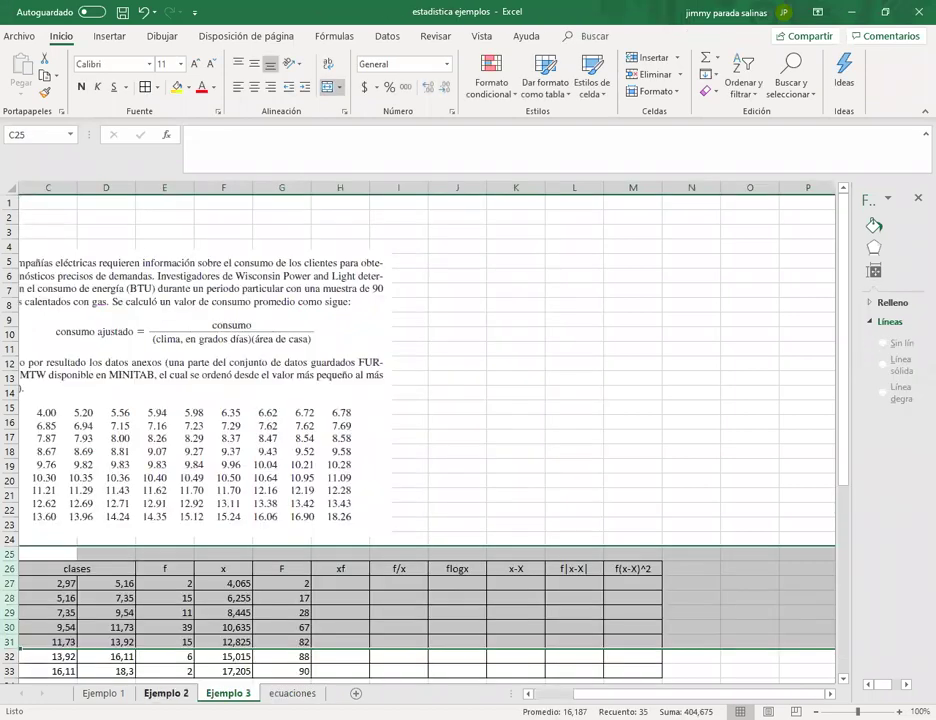
{"action": "left_click", "coordinate": [166, 693]}
{"action": "left_click", "coordinate": [100, 693]}
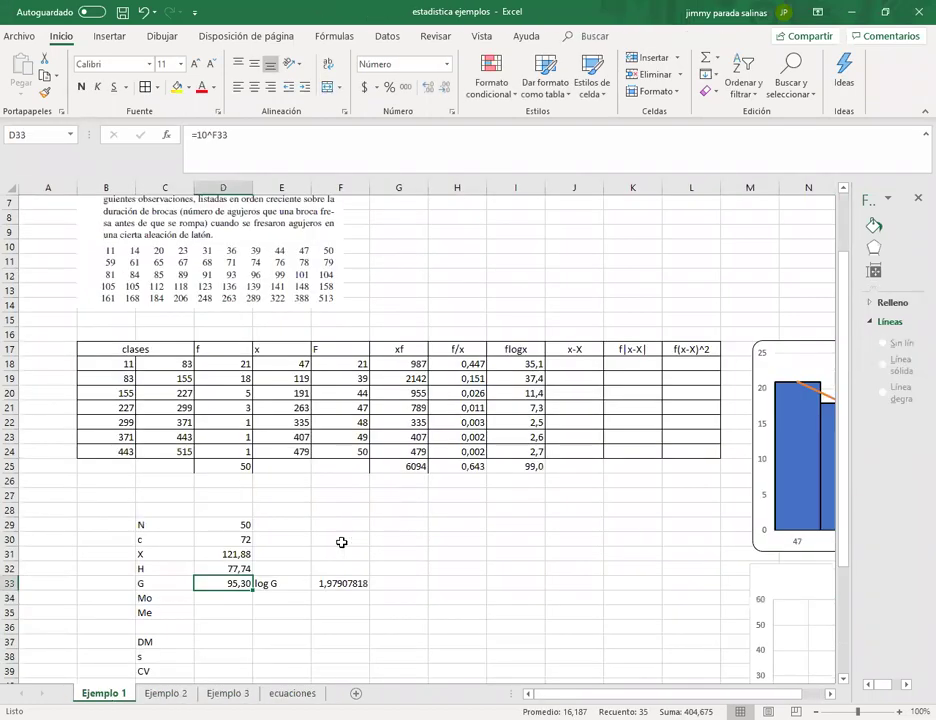
Step: Enter the label "fmediana" in I29 and "sumas anteriores" in I30
{"action": "left_click", "coordinate": [502, 524]}
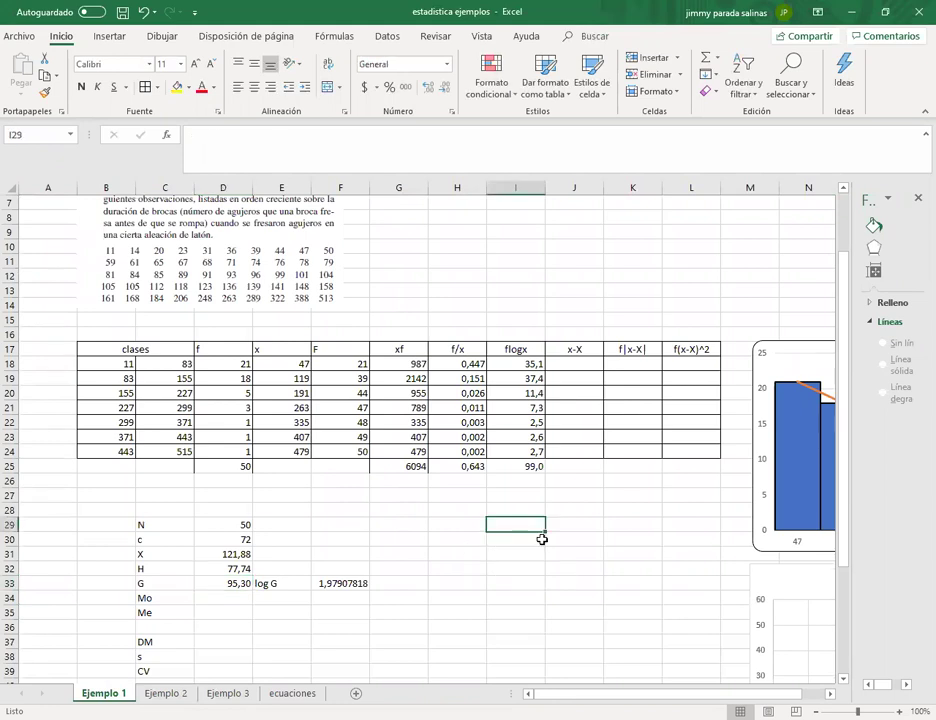
{"action": "type", "text": "fm"}
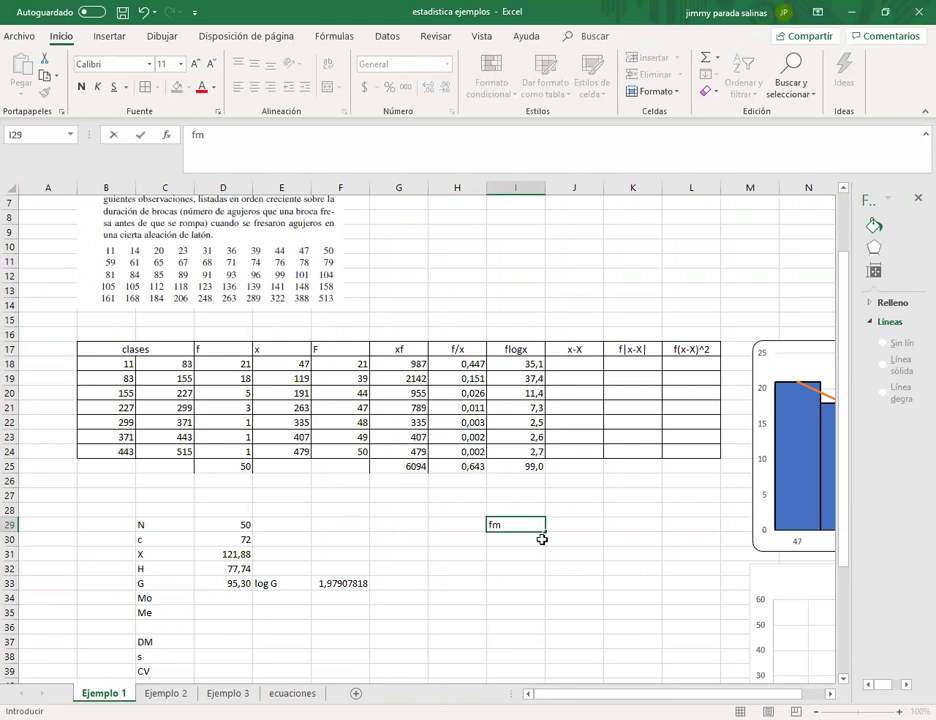
{"action": "type", "text": "rfiana"}
{"action": "key", "text": "BackSpace"}
{"action": "key", "text": "BackSpace"}
{"action": "key", "text": "BackSpace"}
{"action": "key", "text": "BackSpace"}
{"action": "key", "text": "BackSpace"}
{"action": "type", "text": "ediana"}
{"action": "left_click", "coordinate": [526, 537]}
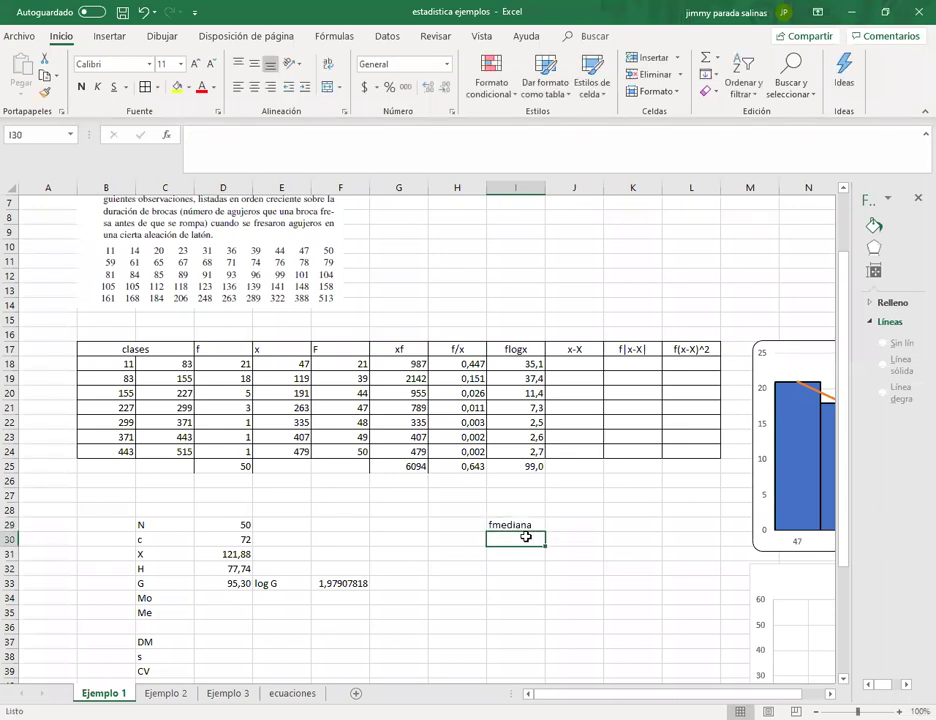
{"action": "type", "text": "su"}
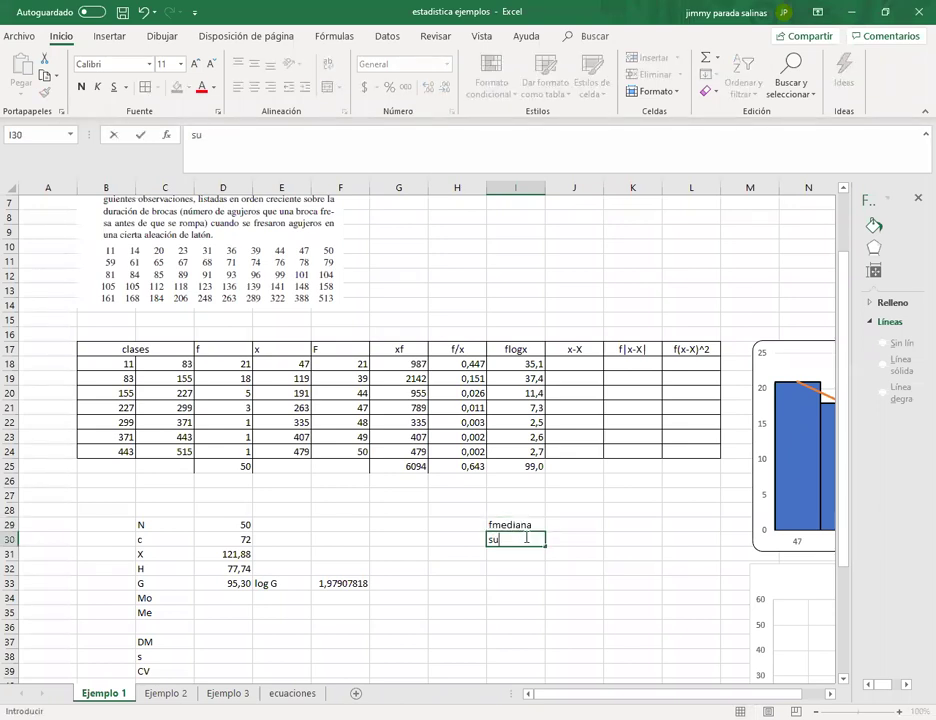
{"action": "type", "text": "mas anteriores"}
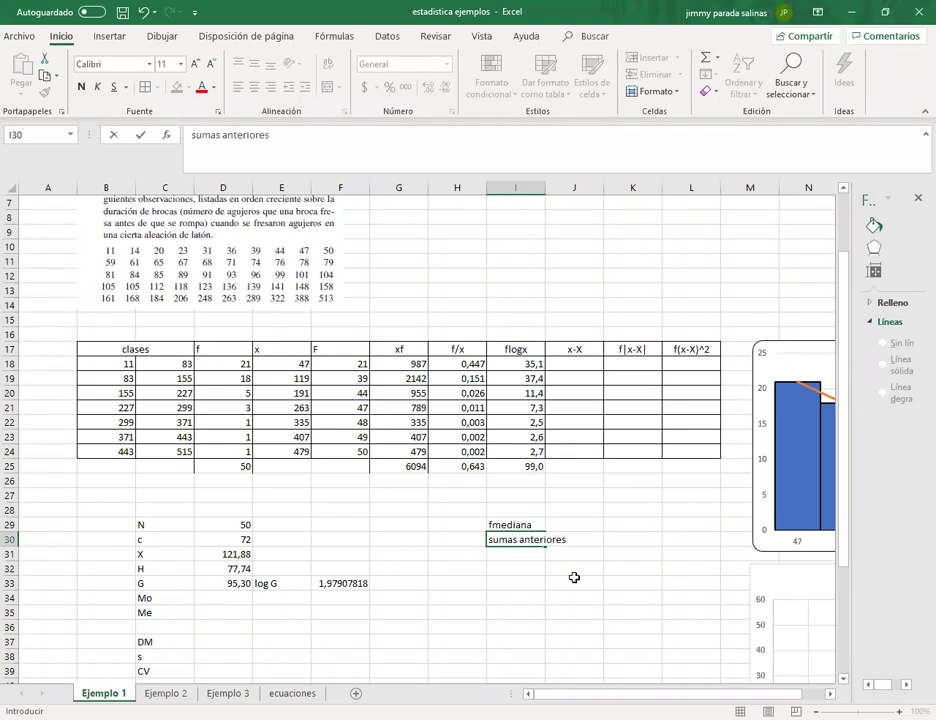
Step: Add the labels "c" in I31, "N" in I32 and "limite inferior" in I33
{"action": "left_click", "coordinate": [505, 551]}
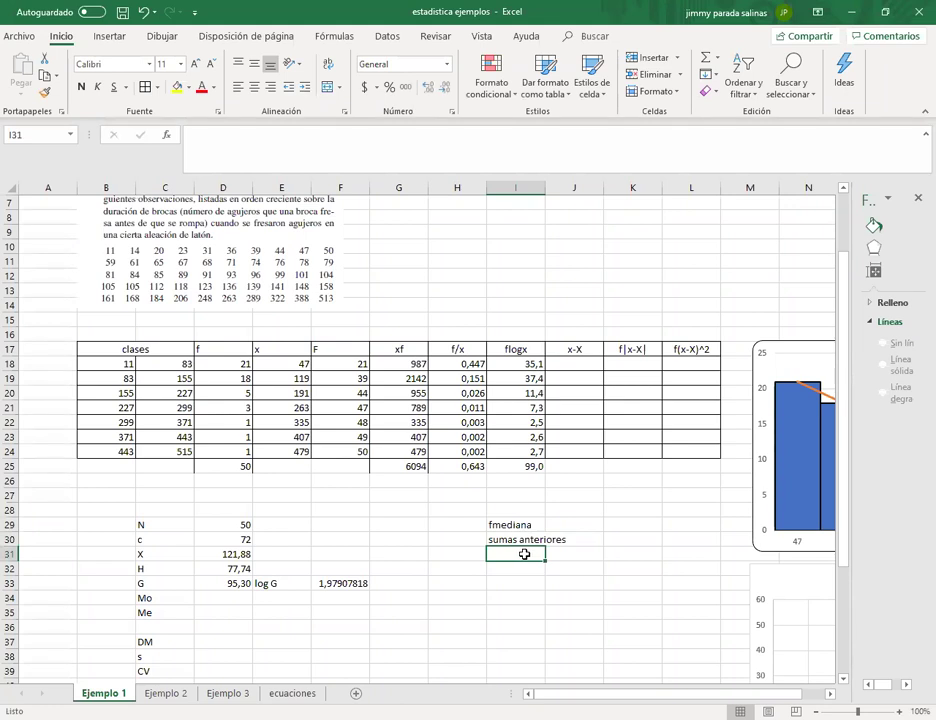
{"action": "type", "text": "c"}
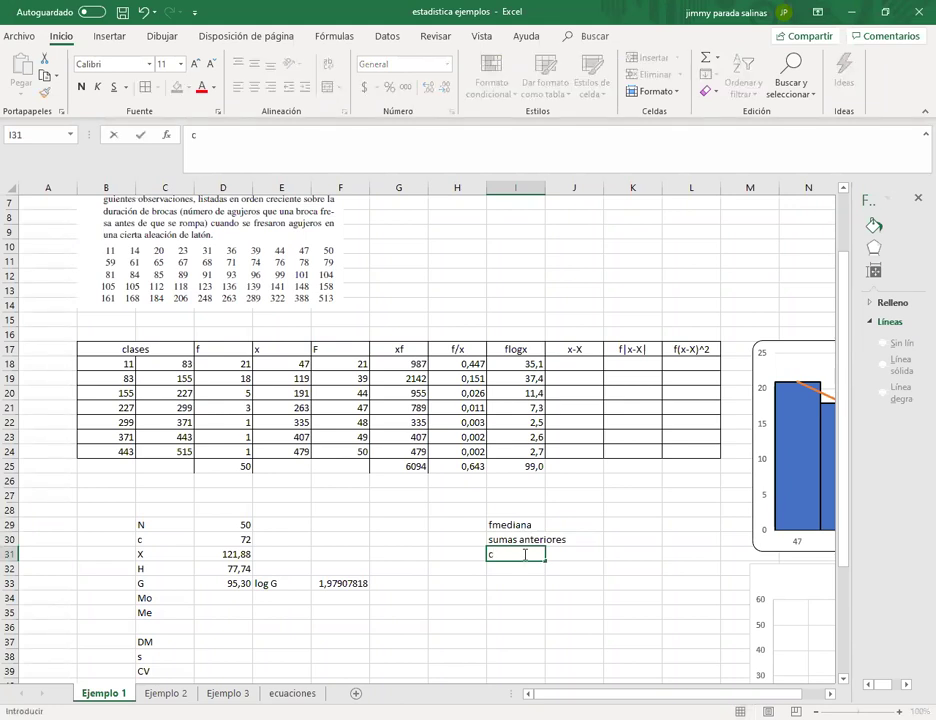
{"action": "left_click", "coordinate": [524, 568]}
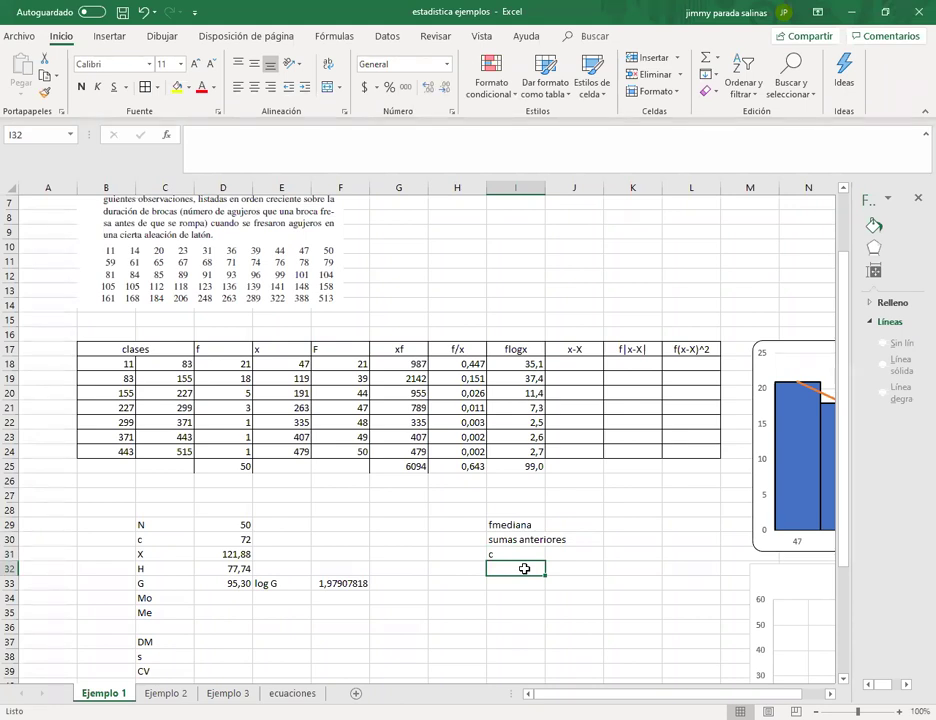
{"action": "type", "text": "n"}
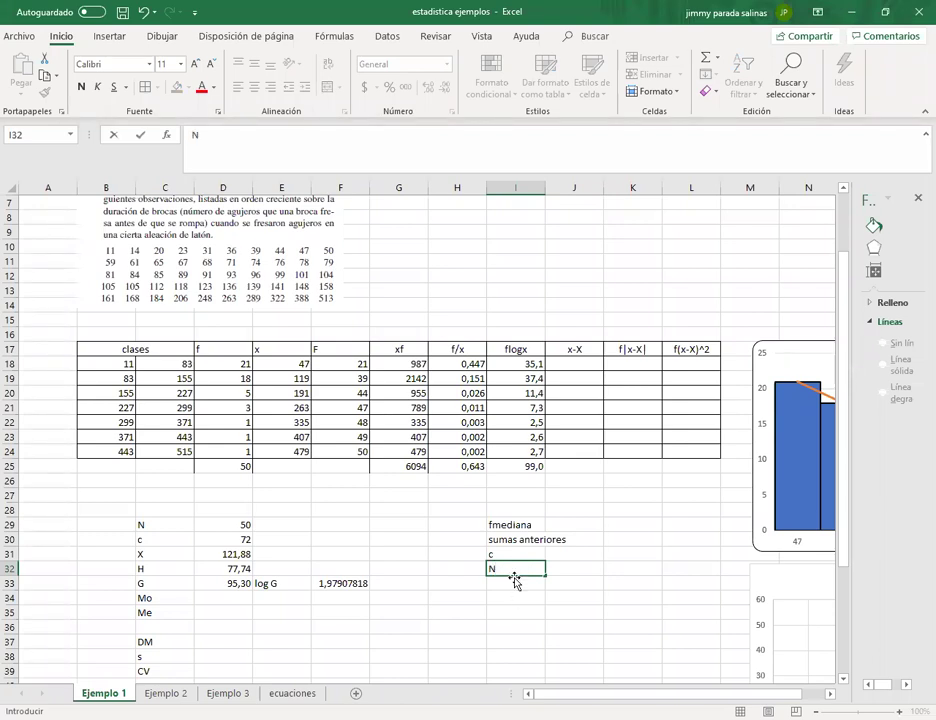
{"action": "left_click", "coordinate": [514, 581]}
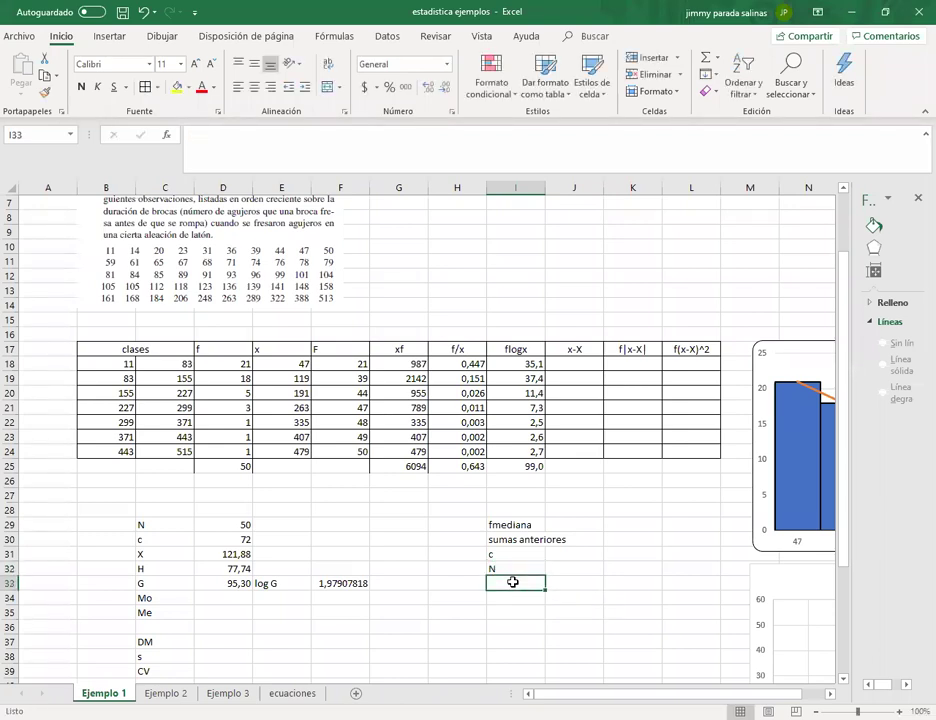
{"action": "type", "text": "l"}
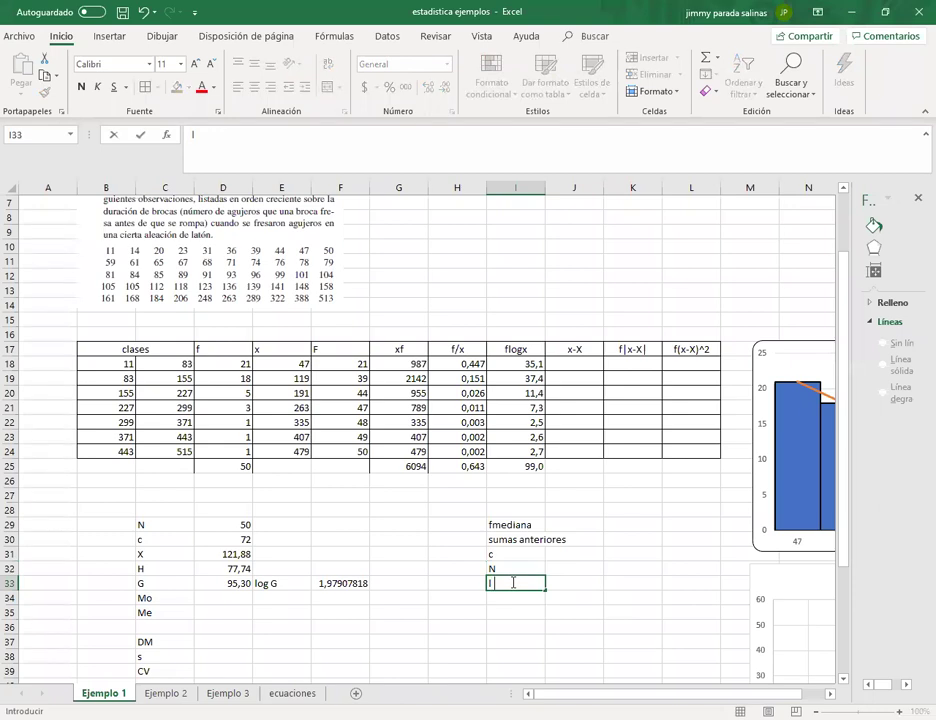
{"action": "type", "text": "imite inferior"}
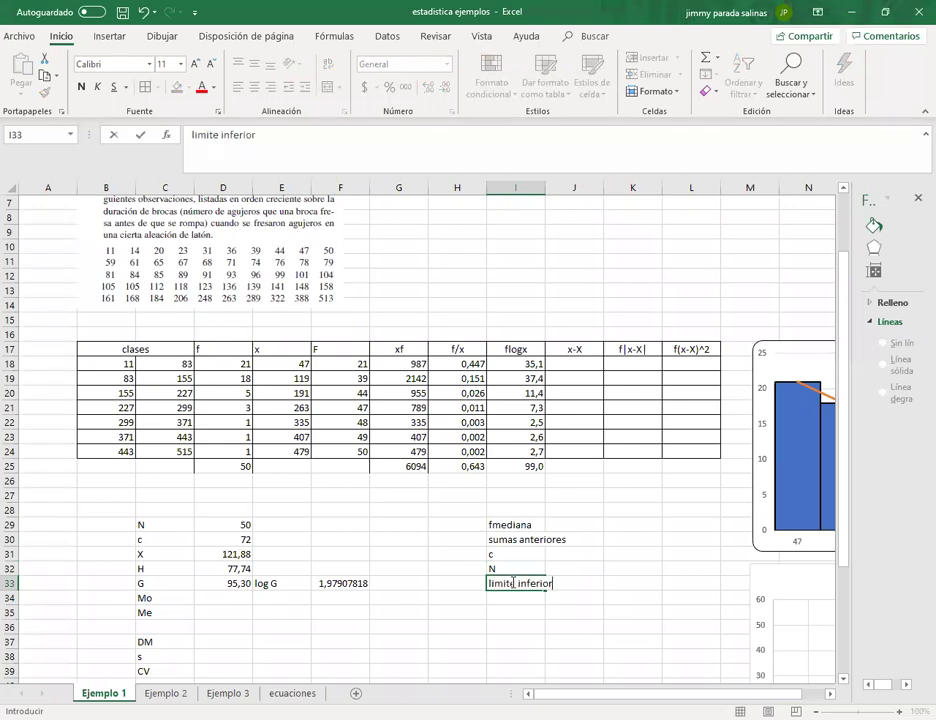
{"action": "left_click", "coordinate": [543, 625]}
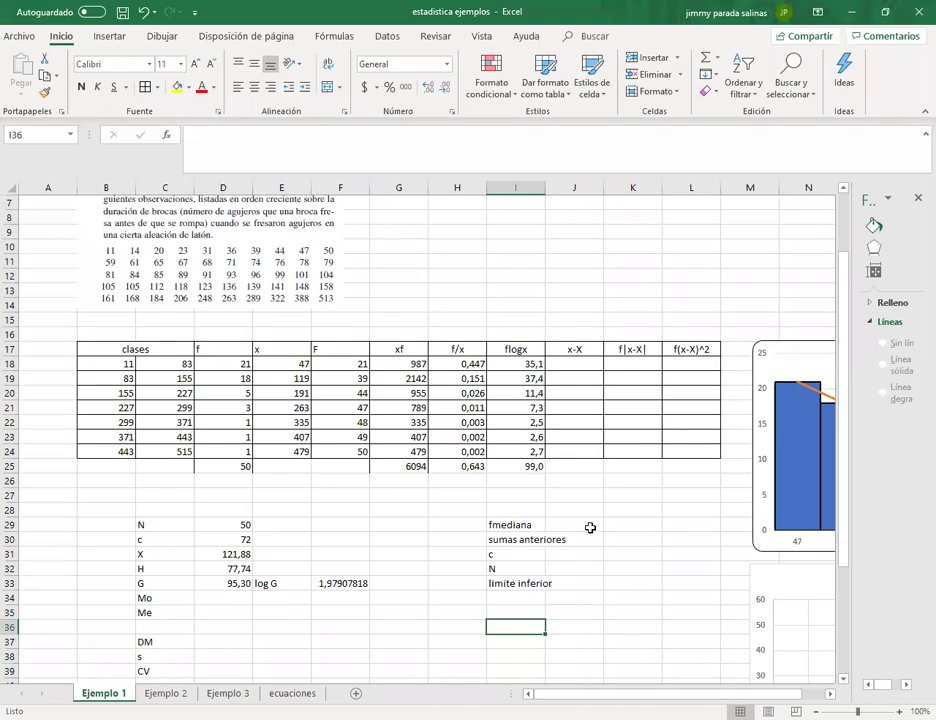
Step: Highlight the median class row B19:F19 of the frequency table with yellow fill
{"action": "left_click", "coordinate": [351, 350]}
{"action": "left_click_drag", "start_coordinate": [362, 455], "coordinate": [362, 454]}
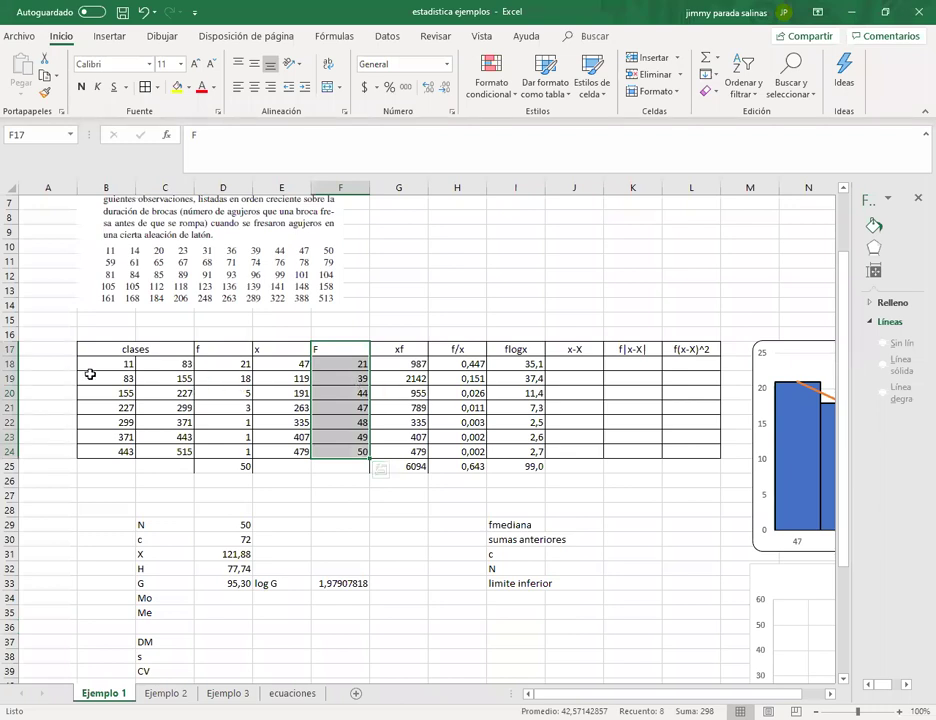
{"action": "left_click", "coordinate": [130, 377]}
{"action": "left_click_drag", "start_coordinate": [130, 377], "coordinate": [368, 379]}
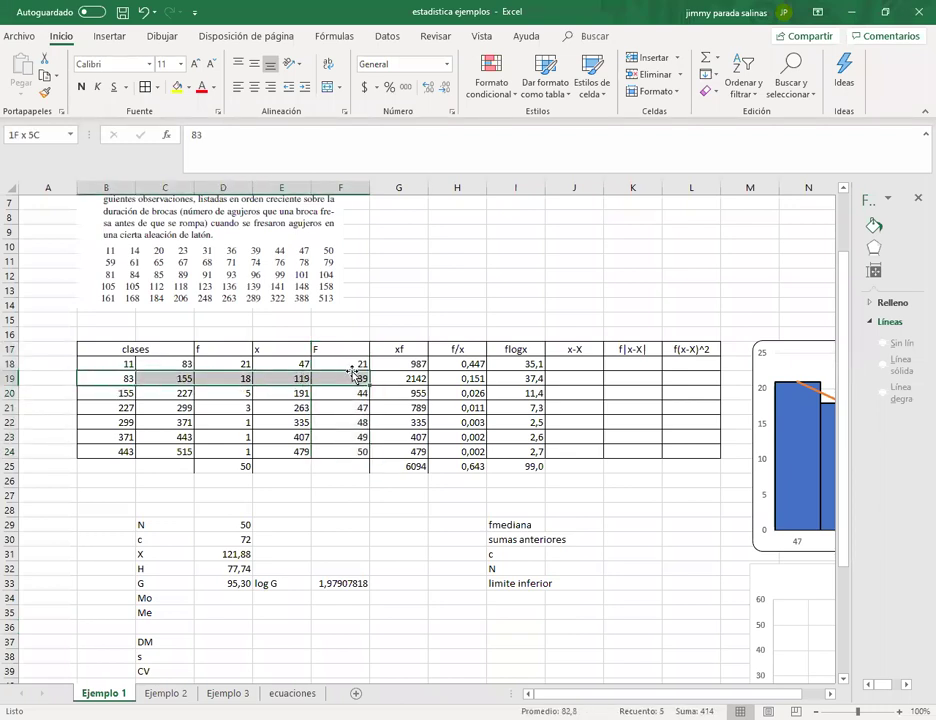
{"action": "left_click", "coordinate": [177, 88]}
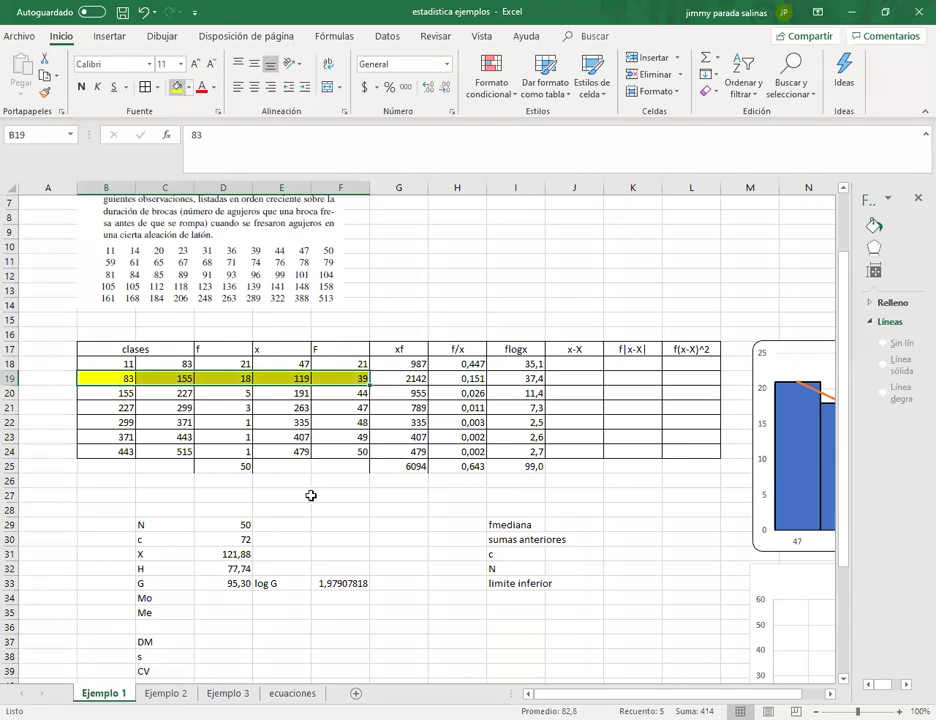
{"action": "left_click", "coordinate": [293, 378]}
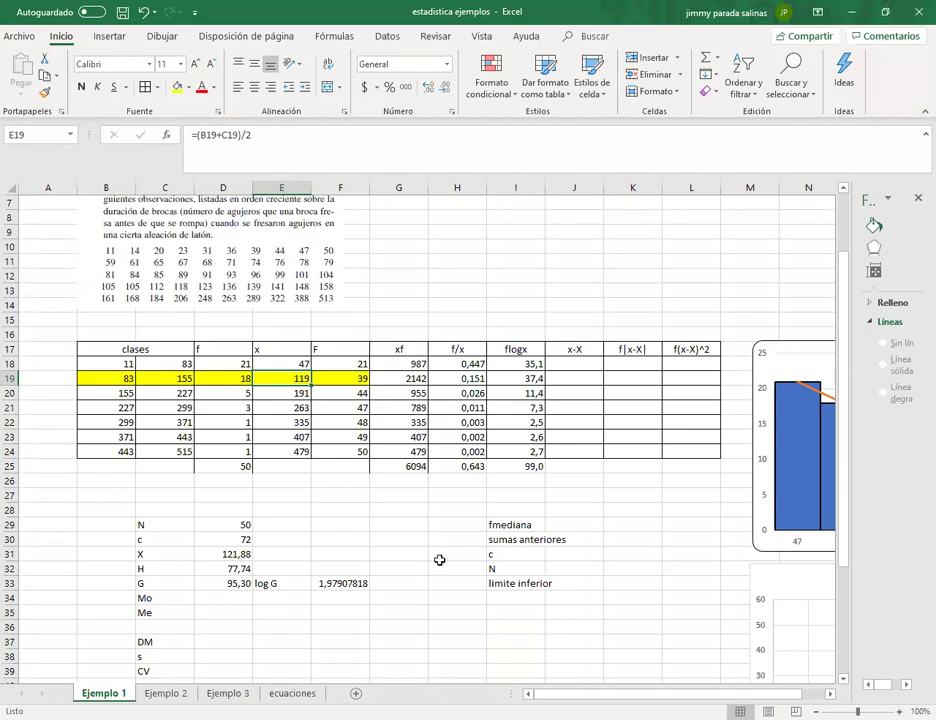
Step: Enter the median class's limite inferior as 83 in K33 and N as 50 in K32
{"action": "left_click", "coordinate": [340, 523]}
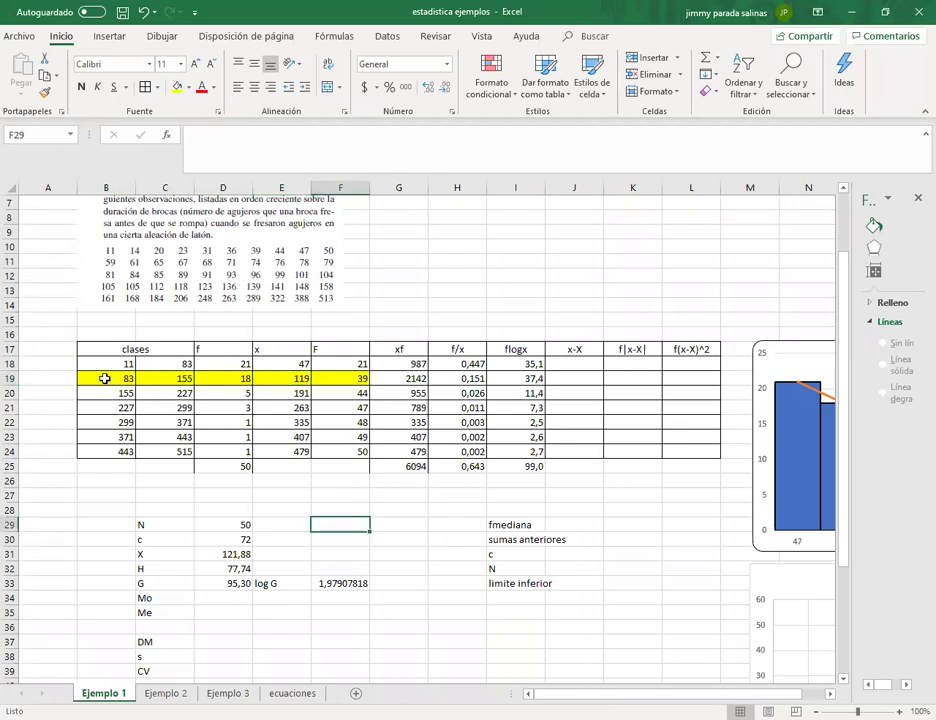
{"action": "left_click", "coordinate": [123, 380]}
{"action": "left_click", "coordinate": [147, 379]}
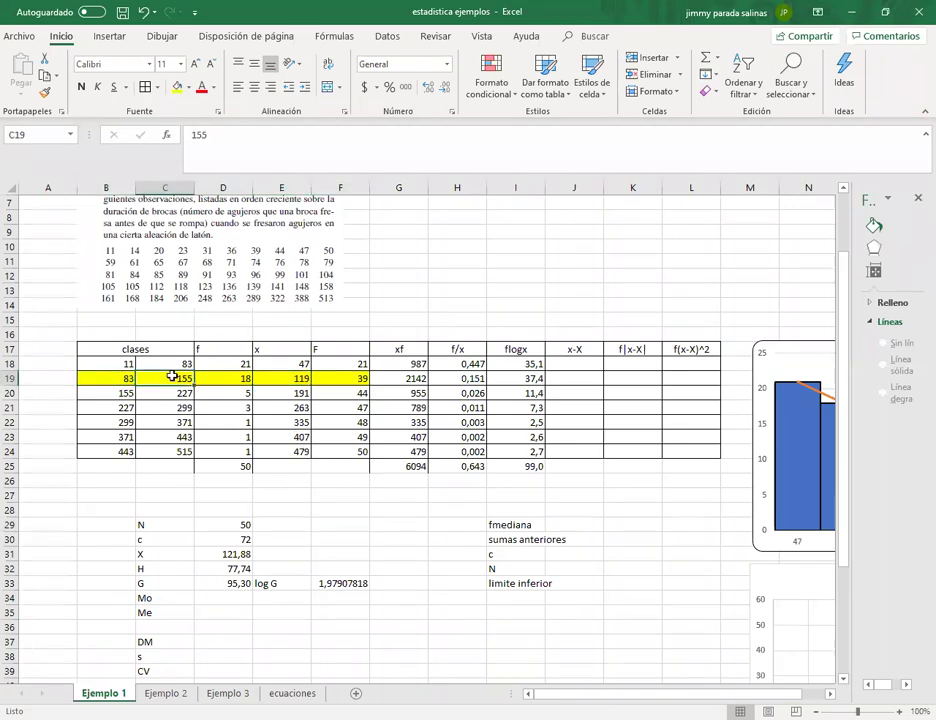
{"action": "left_click", "coordinate": [92, 380]}
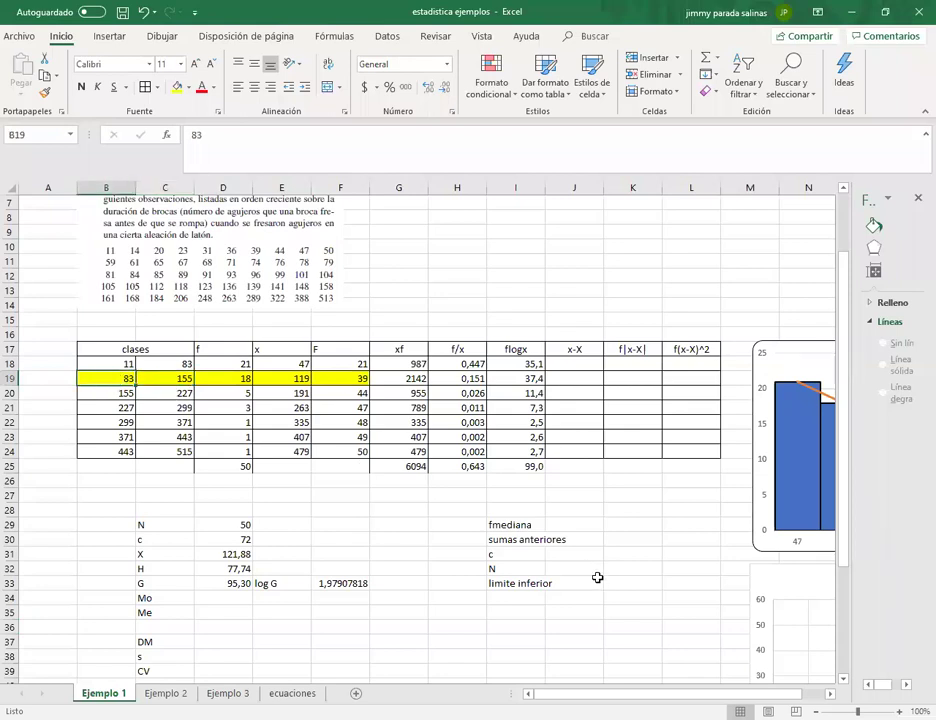
{"action": "left_click", "coordinate": [628, 580]}
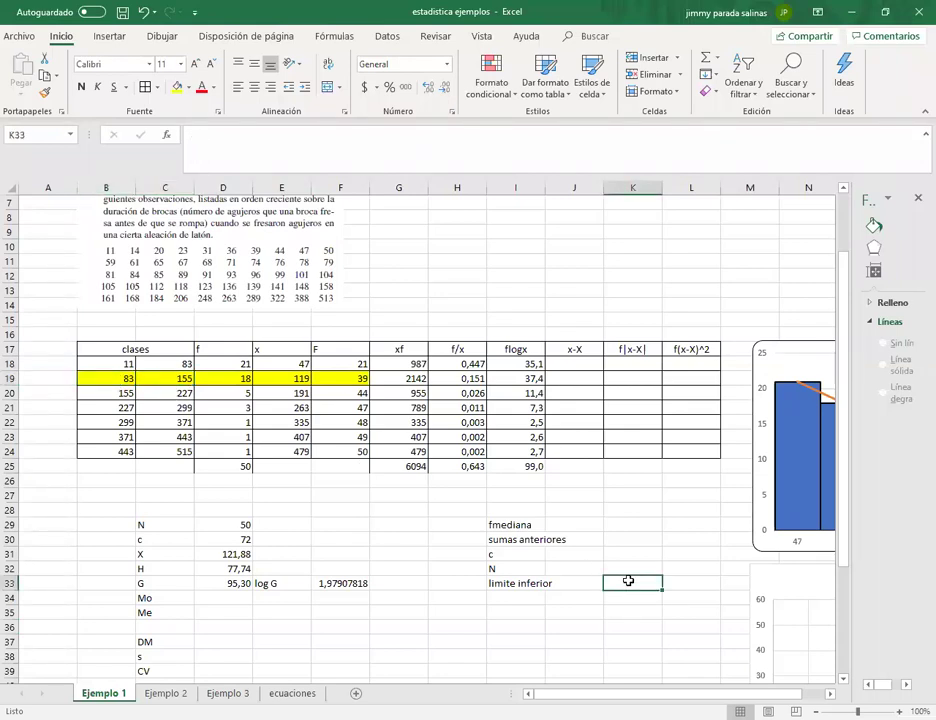
{"action": "type", "text": "83"}
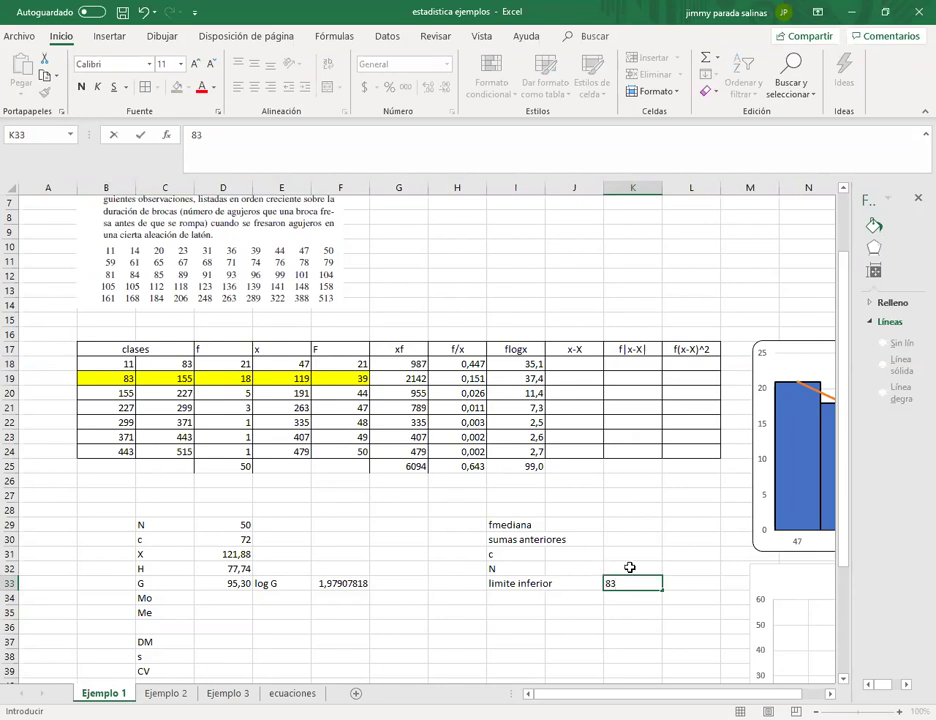
{"action": "left_click", "coordinate": [630, 567]}
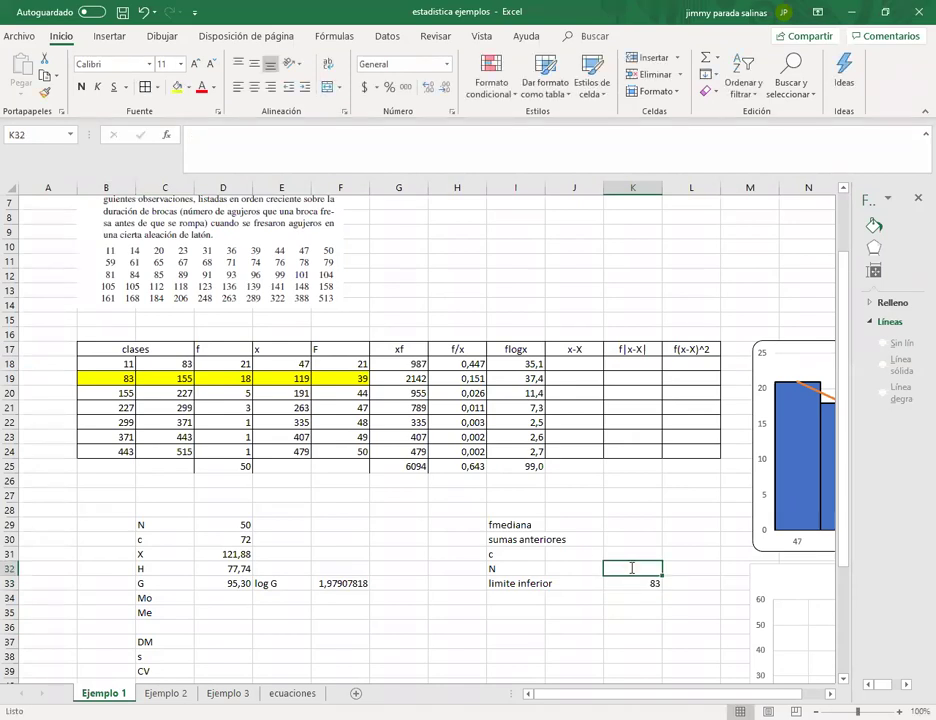
{"action": "type", "text": "50"}
{"action": "key", "text": "Return"}
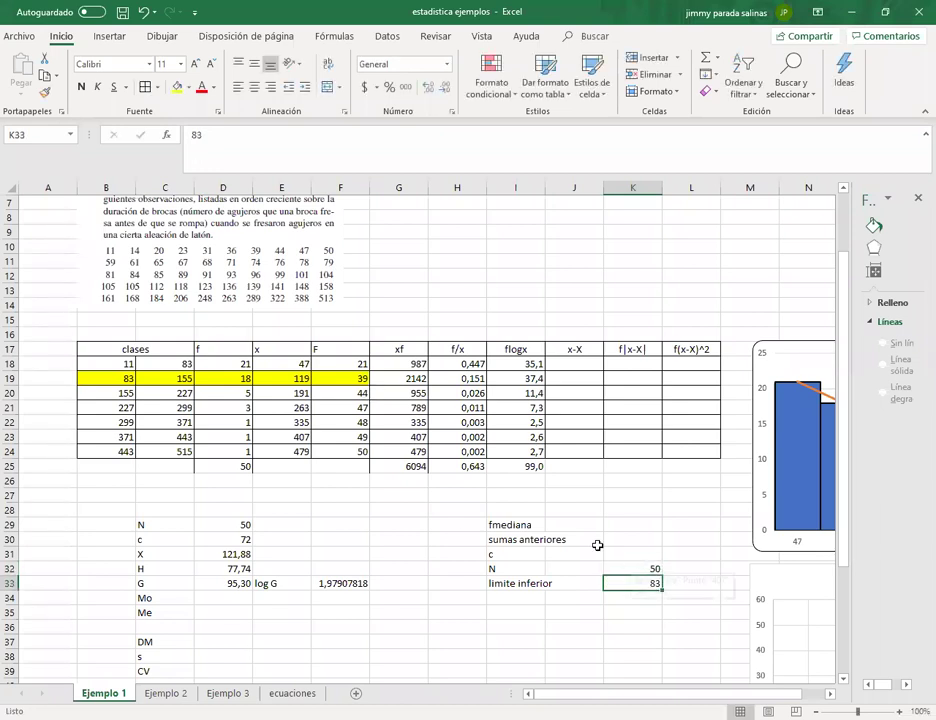
Step: Calculate the class width c in K31 as =C19-B19
{"action": "left_click", "coordinate": [622, 557]}
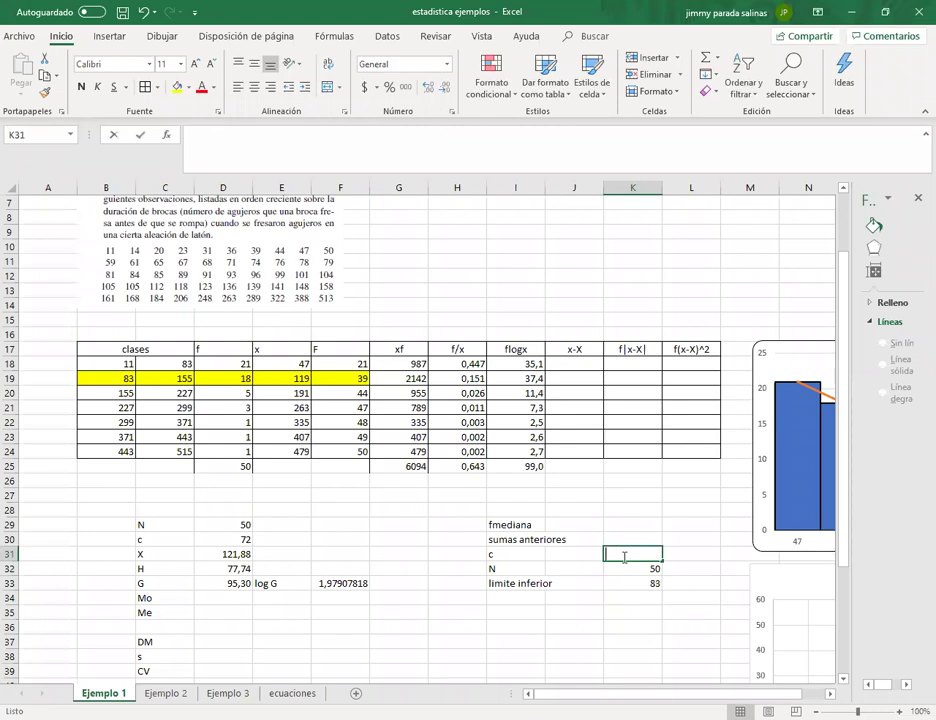
{"action": "type", "text": "="}
{"action": "left_click", "coordinate": [170, 378]}
{"action": "type", "text": "-"}
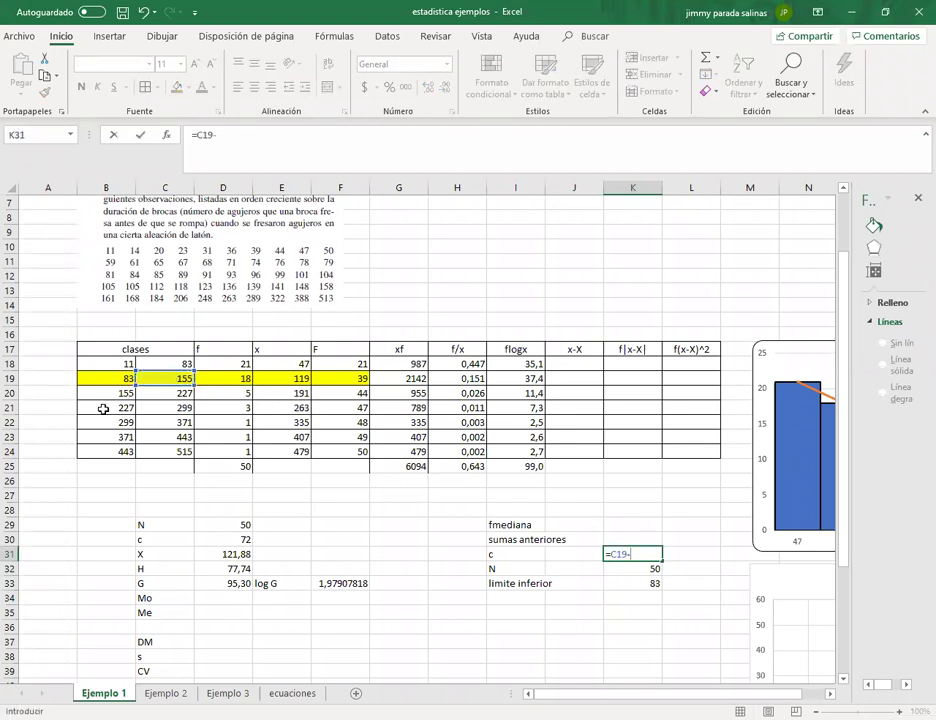
{"action": "left_click", "coordinate": [118, 377]}
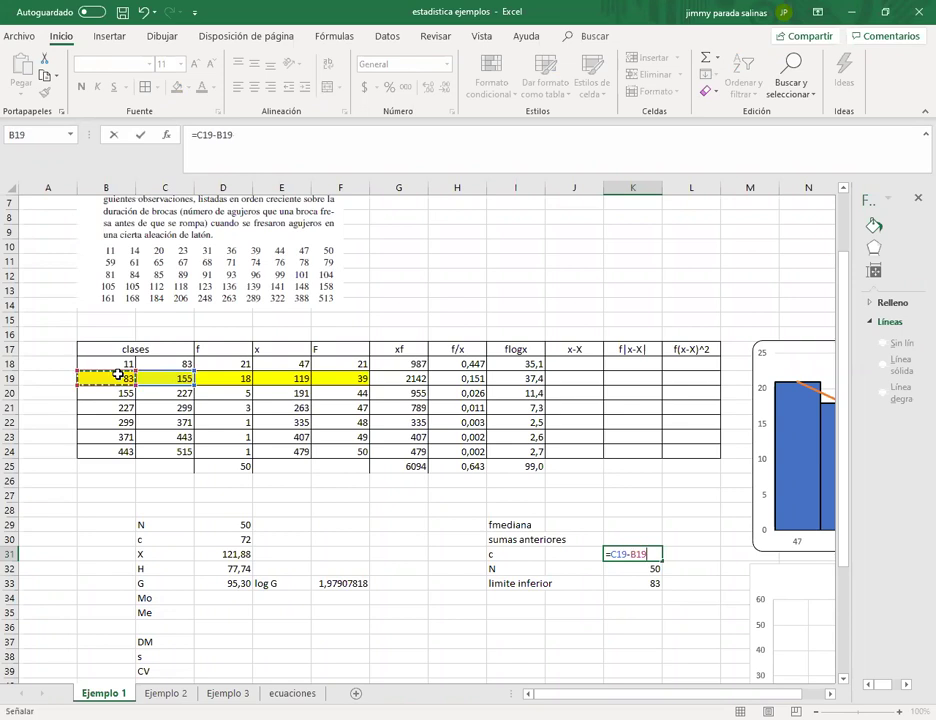
{"action": "key", "text": "Return"}
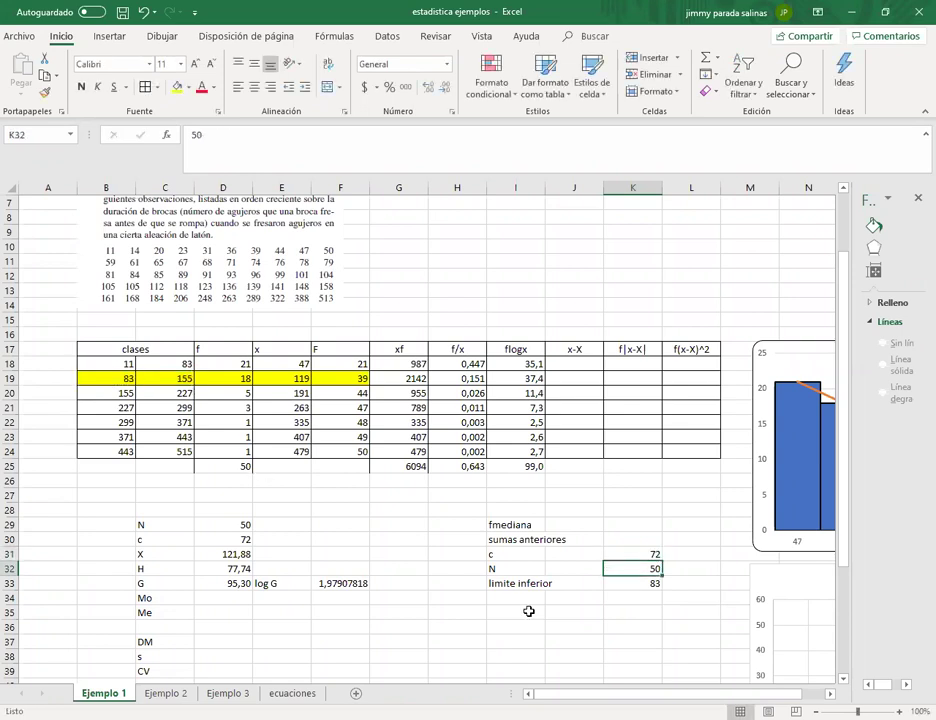
Step: Enter 21, the cumulative frequency before the median class, in K30 for sumas anteriores
{"action": "left_click", "coordinate": [645, 541]}
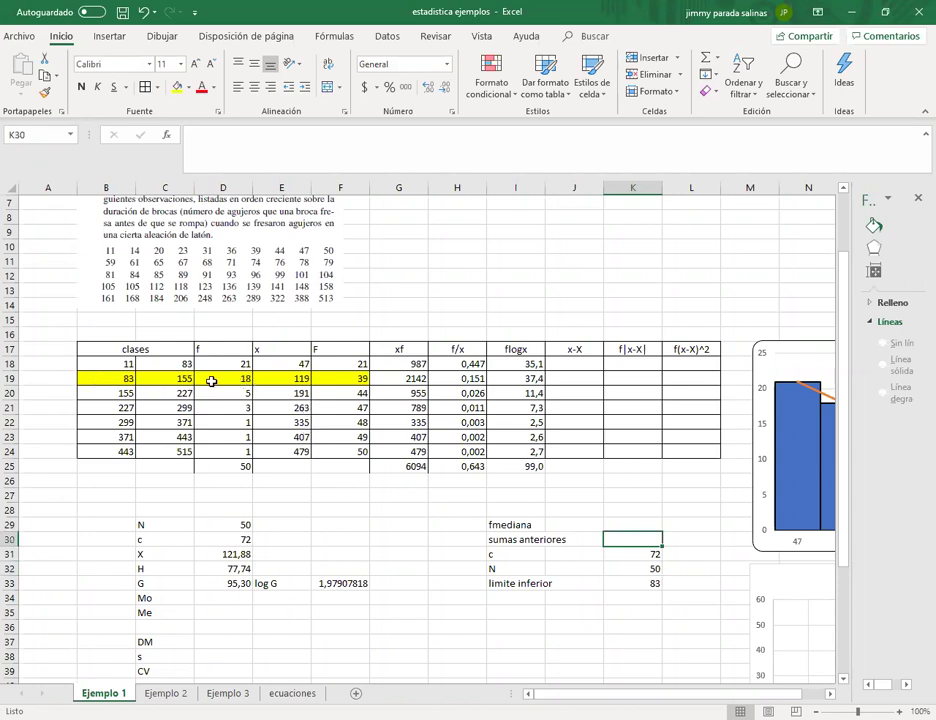
{"action": "left_click", "coordinate": [354, 364]}
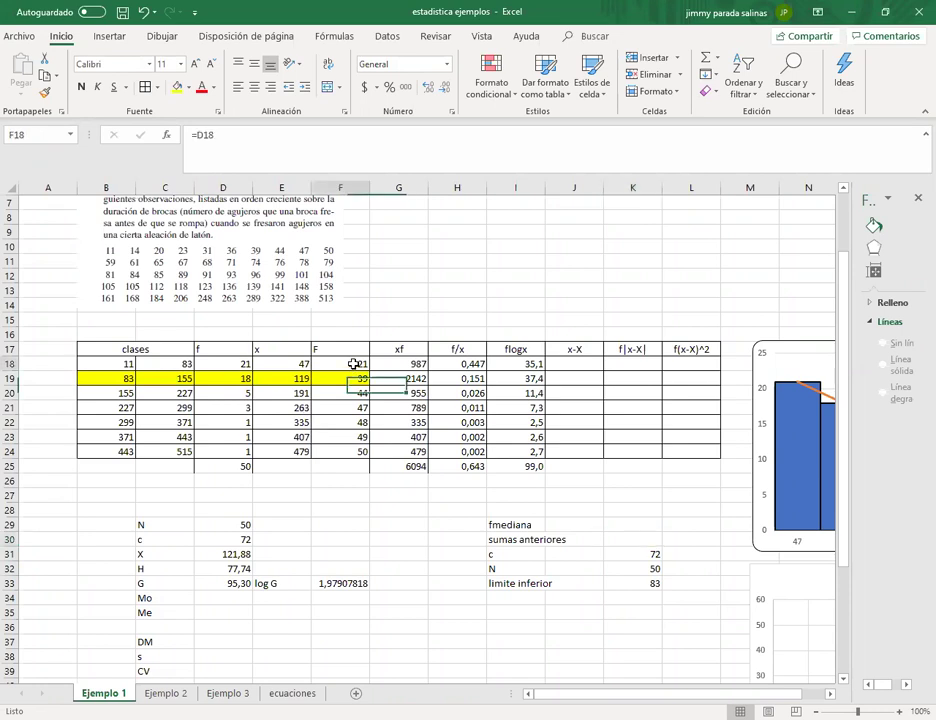
{"action": "left_click", "coordinate": [652, 539]}
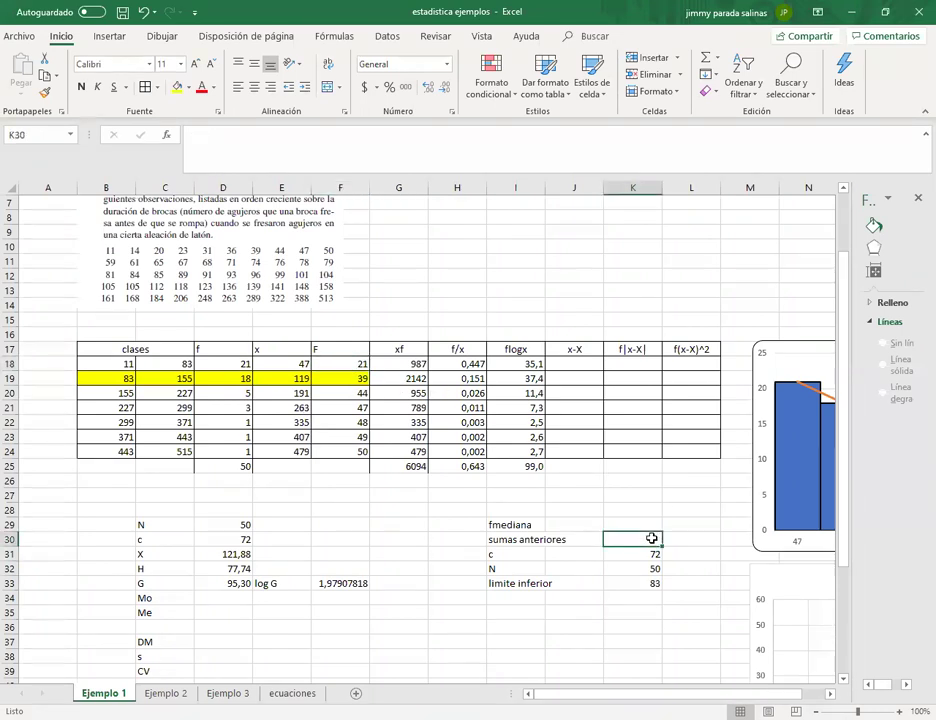
{"action": "type", "text": "21"}
{"action": "key", "text": "Return"}
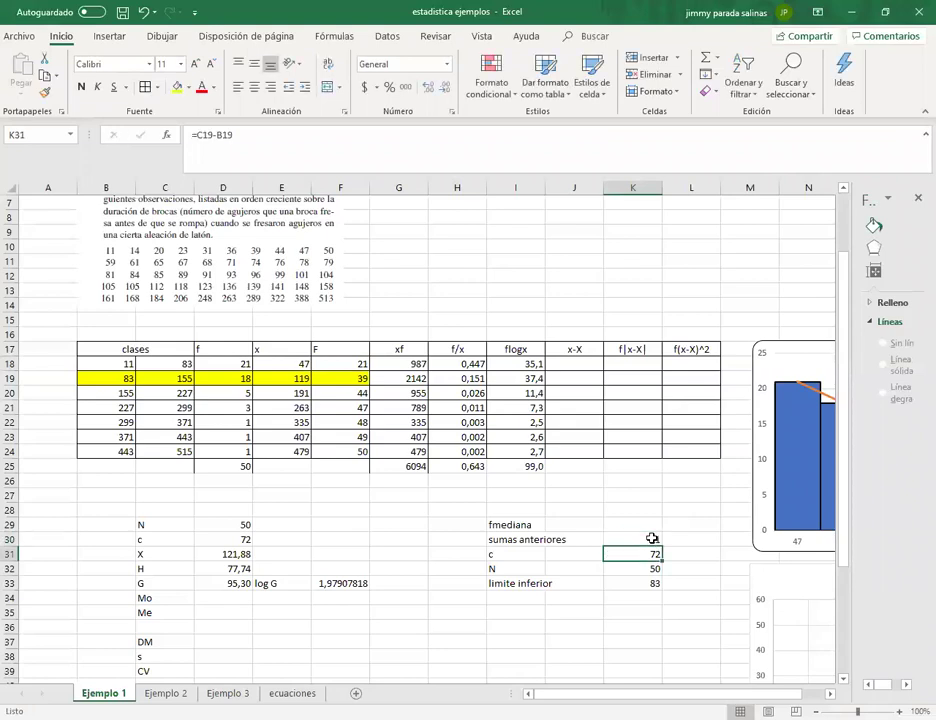
Step: Enter 18, the median class's frequency, in K29 for fmediana
{"action": "left_click", "coordinate": [650, 523]}
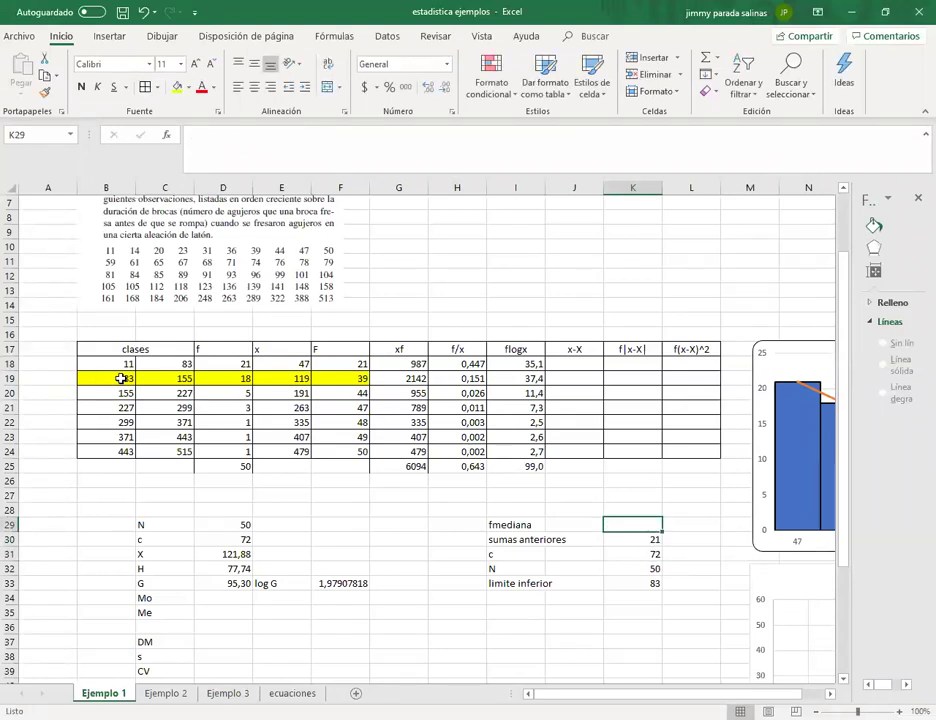
{"action": "left_click", "coordinate": [236, 381]}
{"action": "left_click", "coordinate": [648, 526]}
{"action": "type", "text": "18"}
{"action": "key", "text": "Return"}
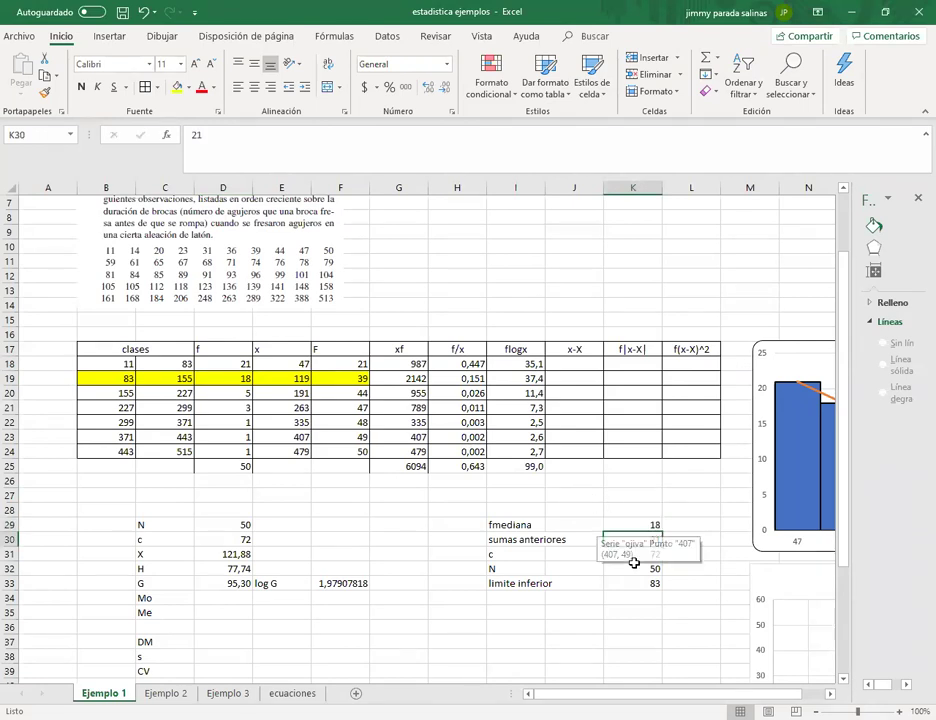
Step: Calculate the median Me in D35 as =K33+(25-K30)*K31/K29
{"action": "left_click", "coordinate": [236, 614]}
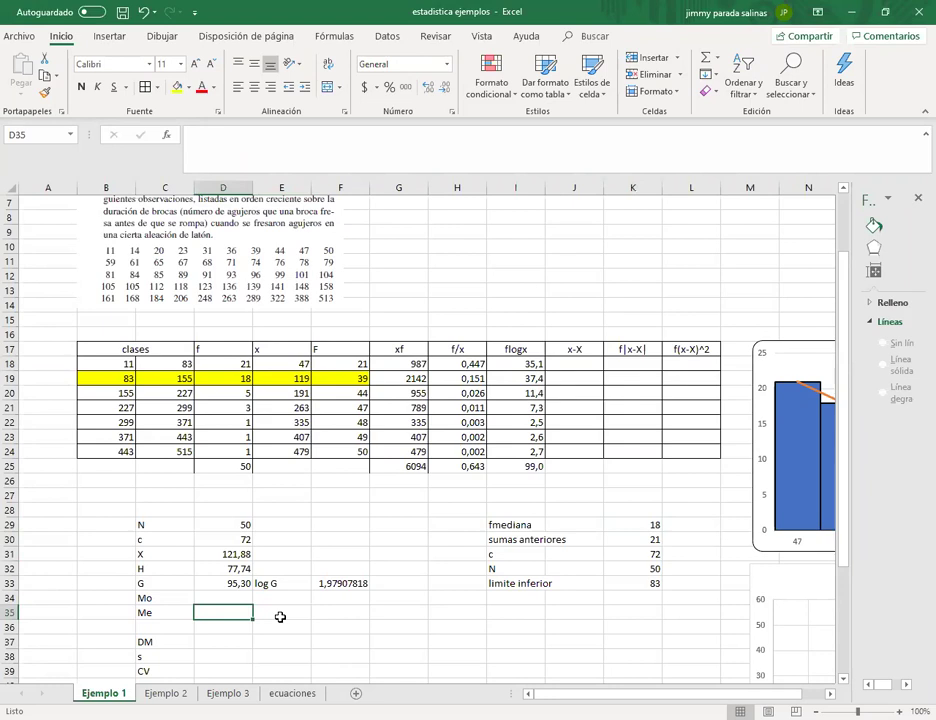
{"action": "type", "text": "="}
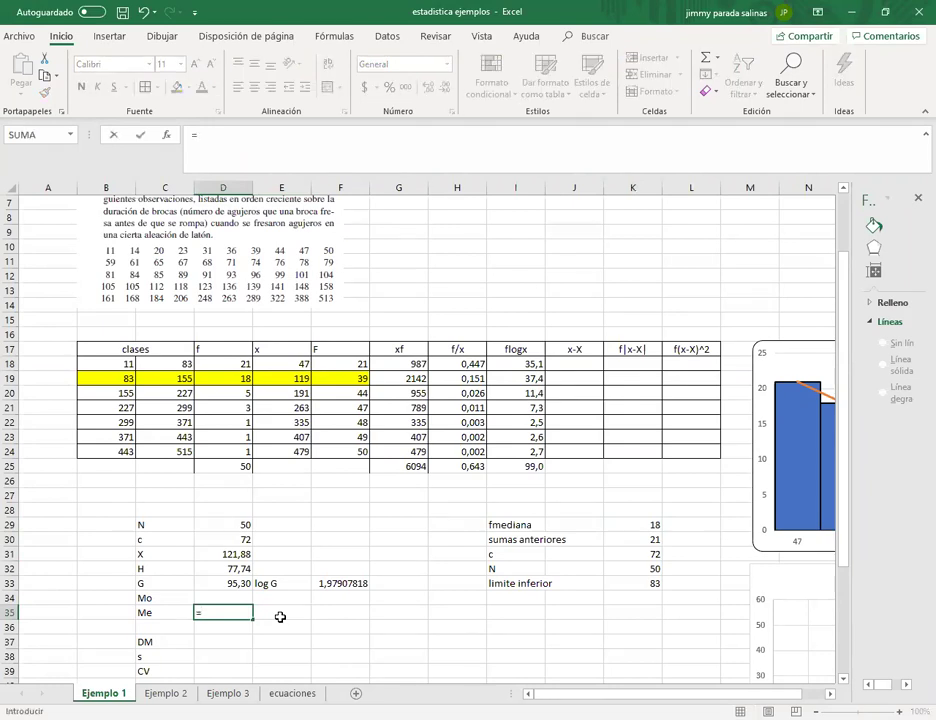
{"action": "left_click", "coordinate": [650, 588]}
{"action": "type", "text": "+("}
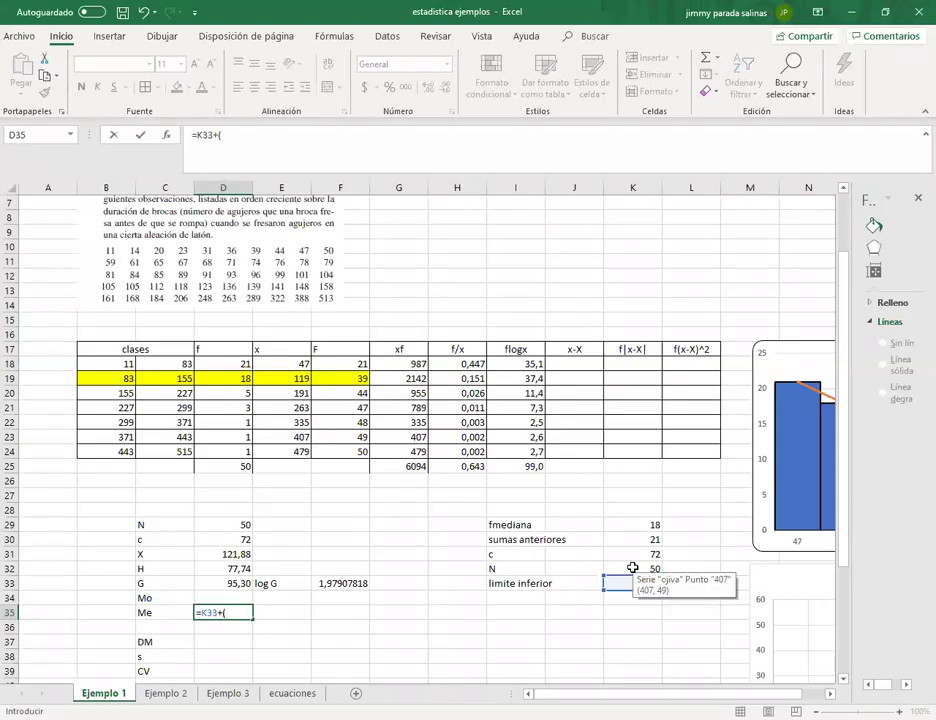
{"action": "type", "text": "25-"}
{"action": "left_click", "coordinate": [653, 539]}
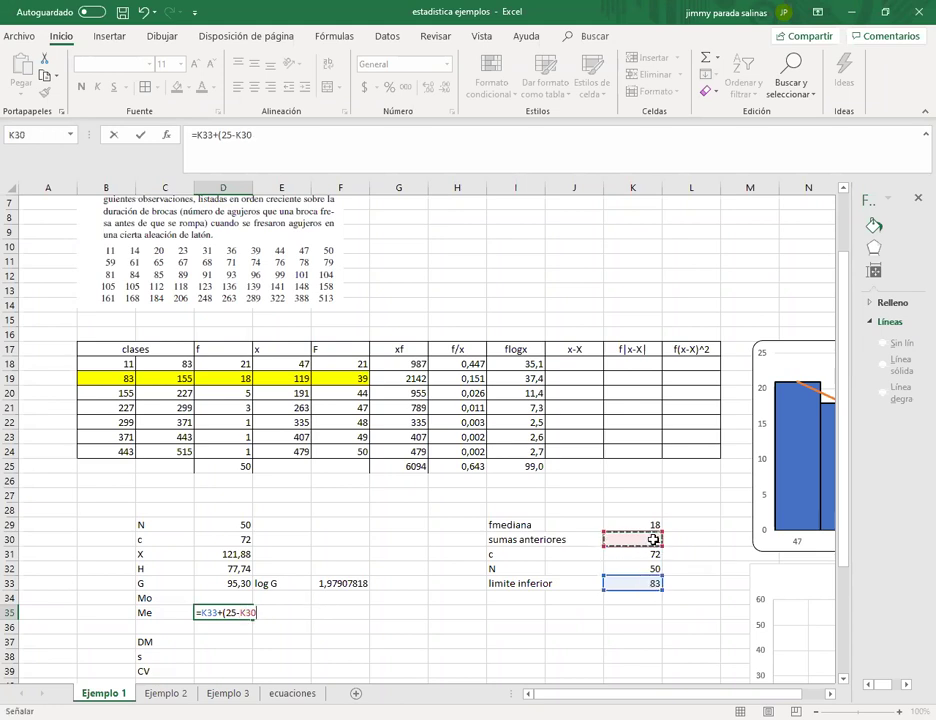
{"action": "type", "text": ")*"}
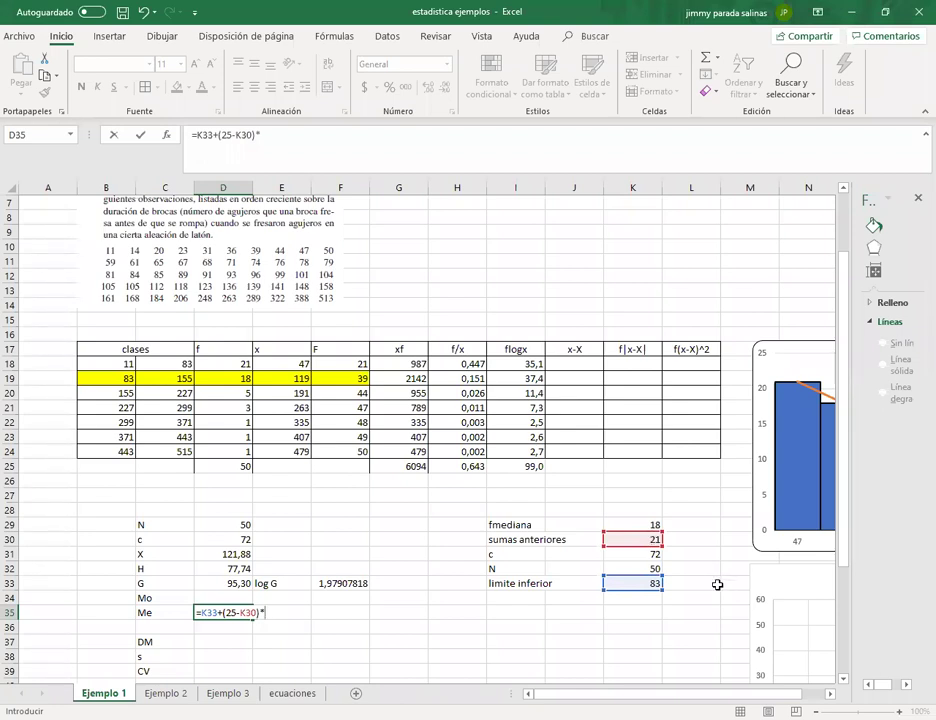
{"action": "left_click", "coordinate": [646, 556]}
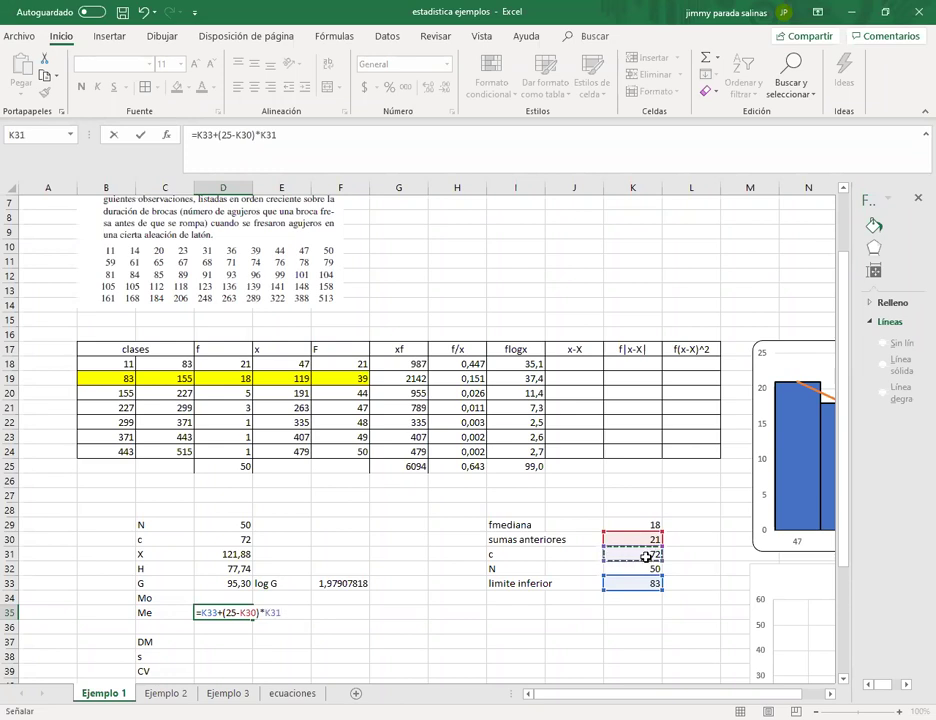
{"action": "type", "text": "/"}
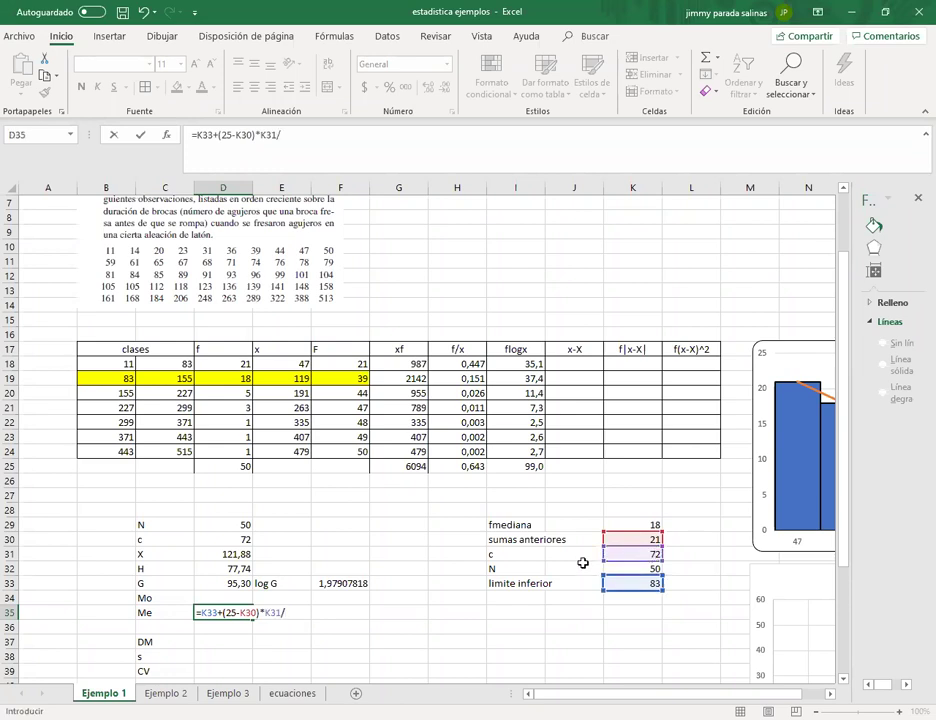
{"action": "left_click", "coordinate": [628, 523]}
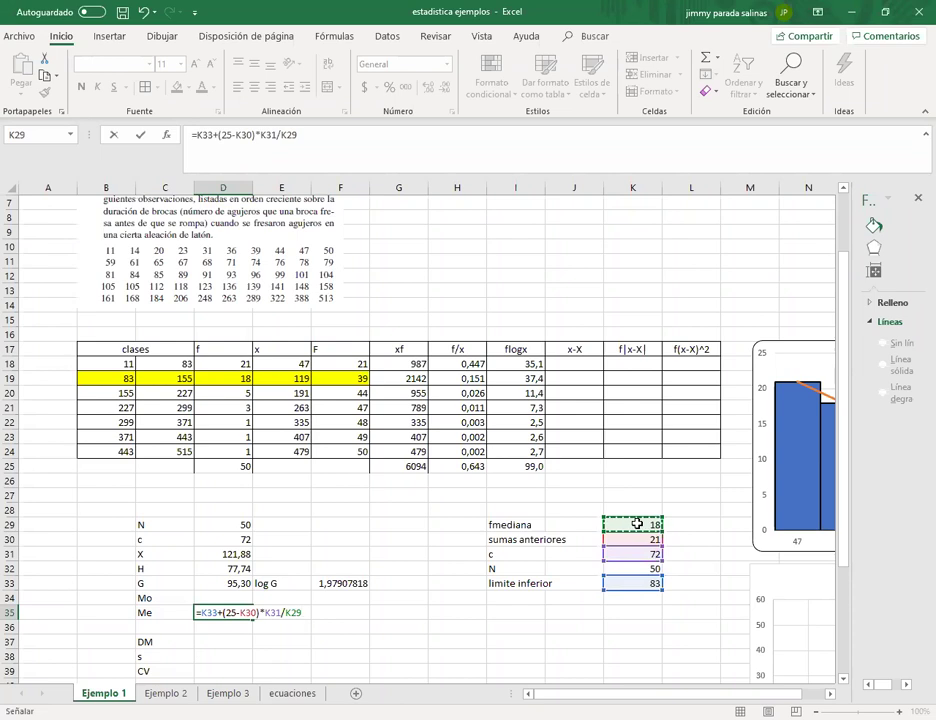
{"action": "key", "text": "Return"}
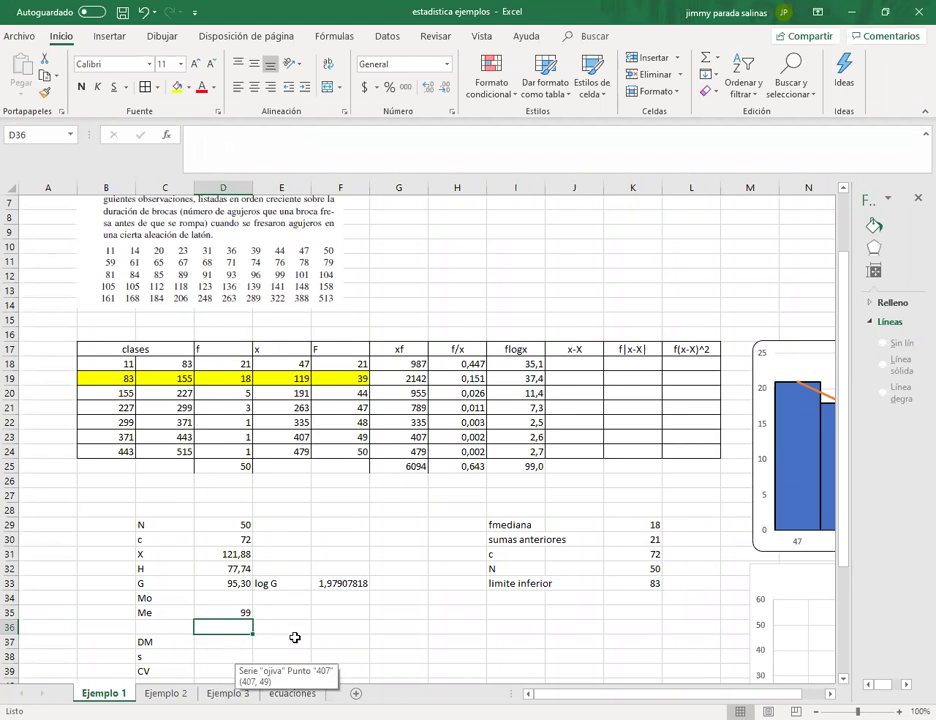
Step: Check the mode formula on the ecuaciones sheet, then return to the Ejemplo 1 sheet
{"action": "scroll", "coordinate": [370, 613], "scroll_direction": "down", "scroll_amount": 2}
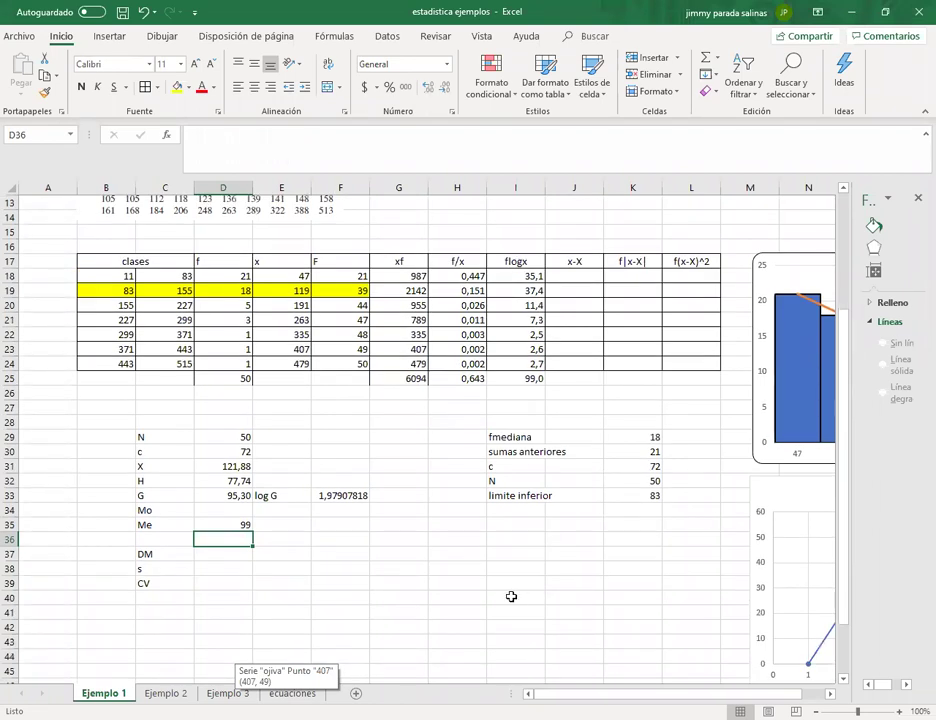
{"action": "left_click", "coordinate": [293, 693]}
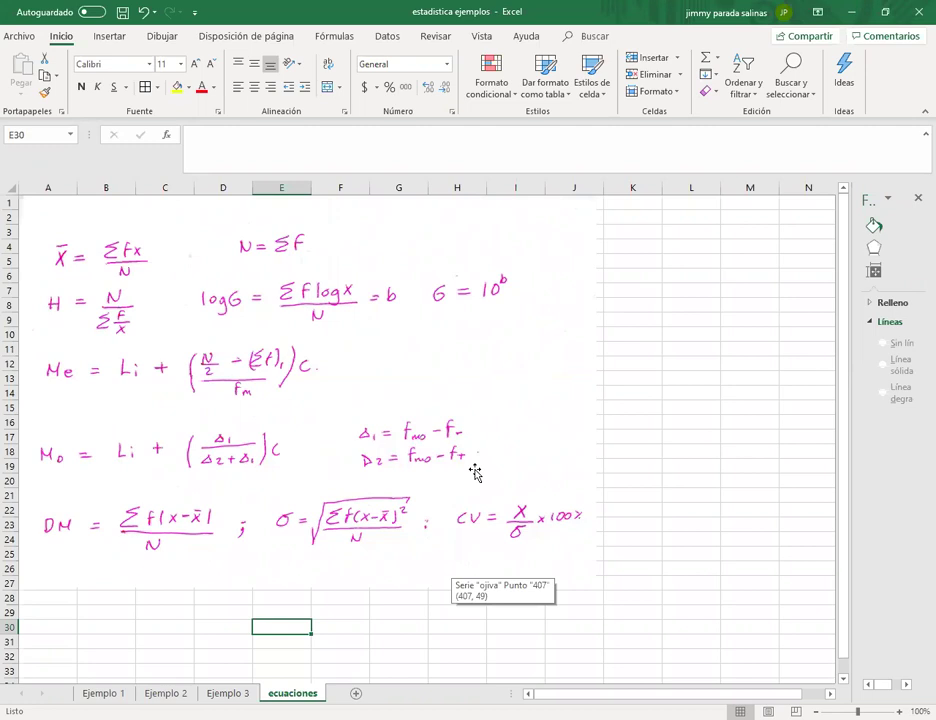
{"action": "left_click", "coordinate": [228, 693]}
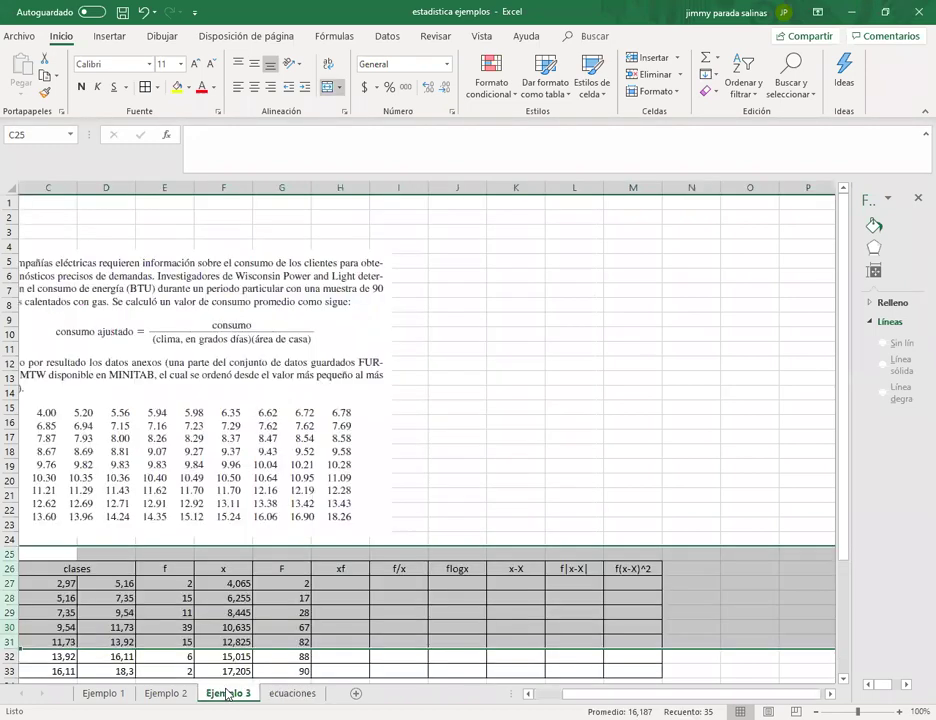
{"action": "left_click", "coordinate": [166, 693]}
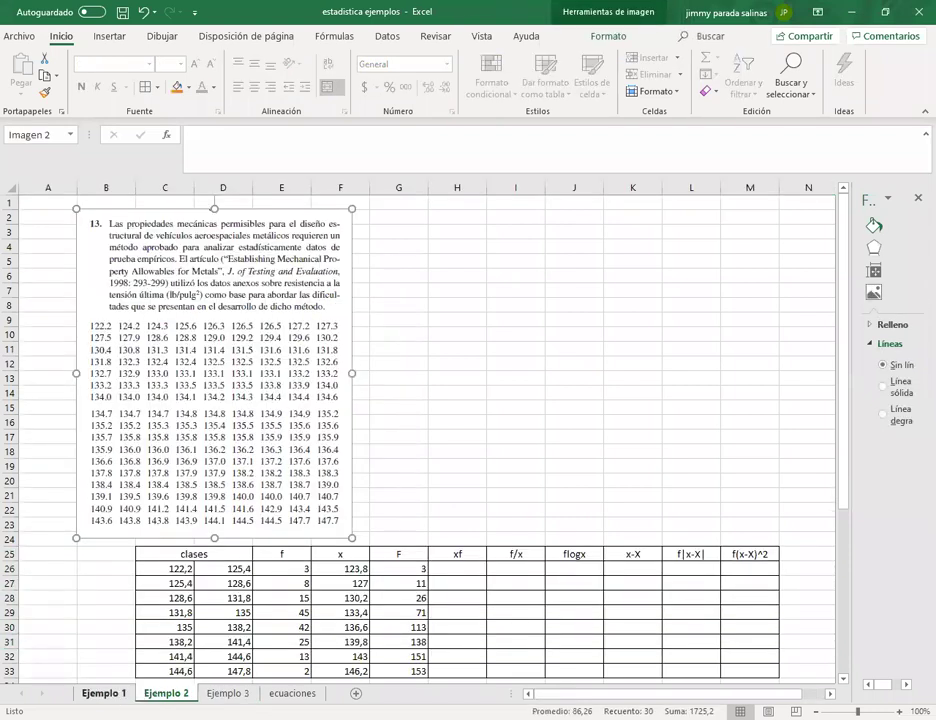
{"action": "left_click", "coordinate": [104, 693]}
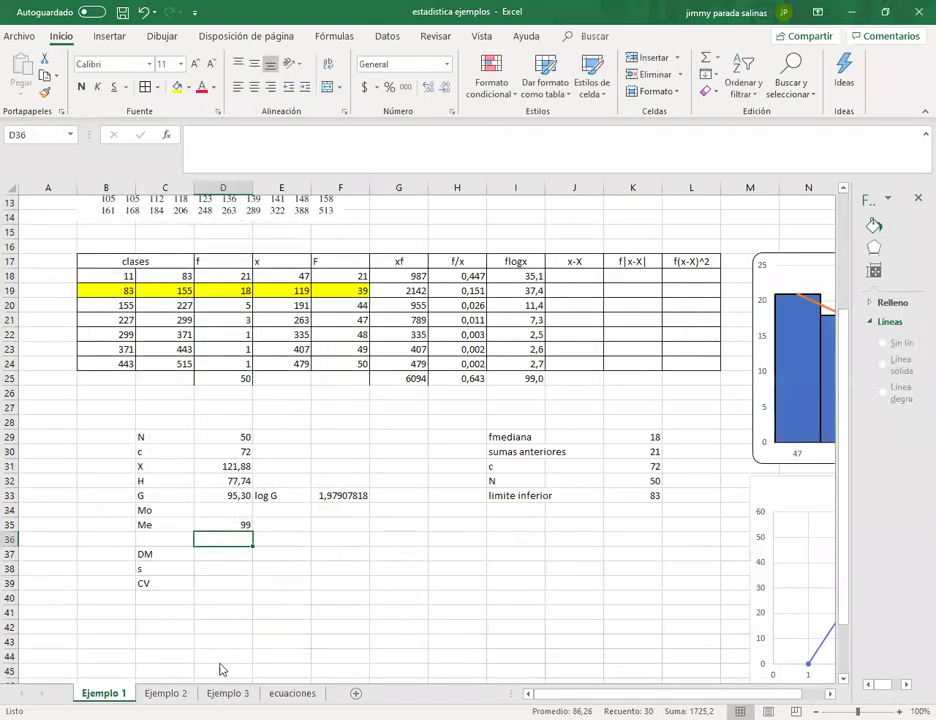
Step: Label the mode's difference terms as d1 in I37 and d2 in I38
{"action": "left_click", "coordinate": [508, 554]}
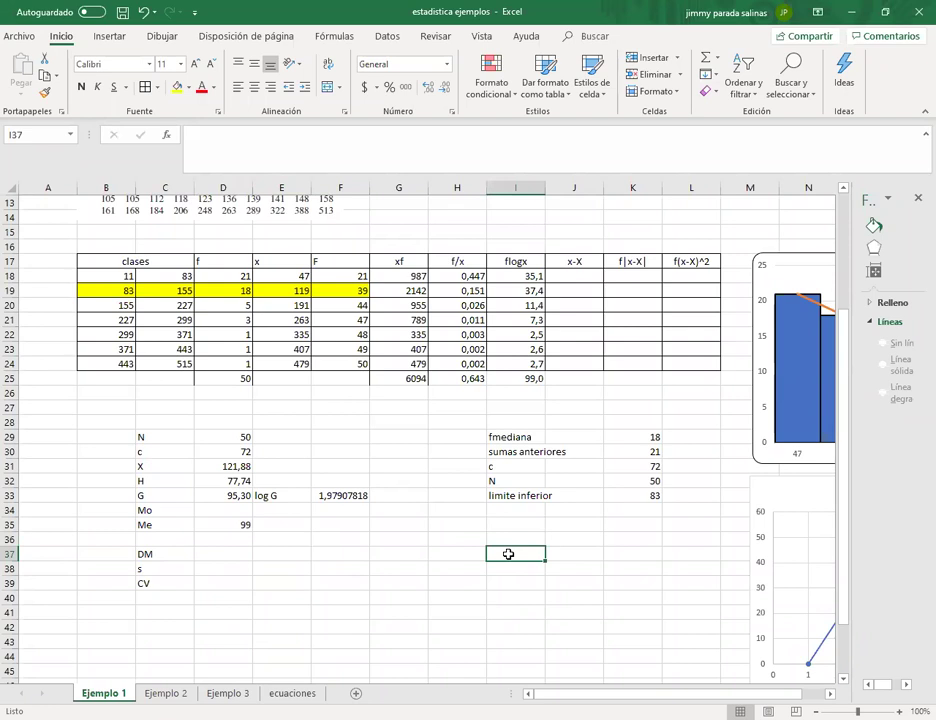
{"action": "type", "text": "d1"}
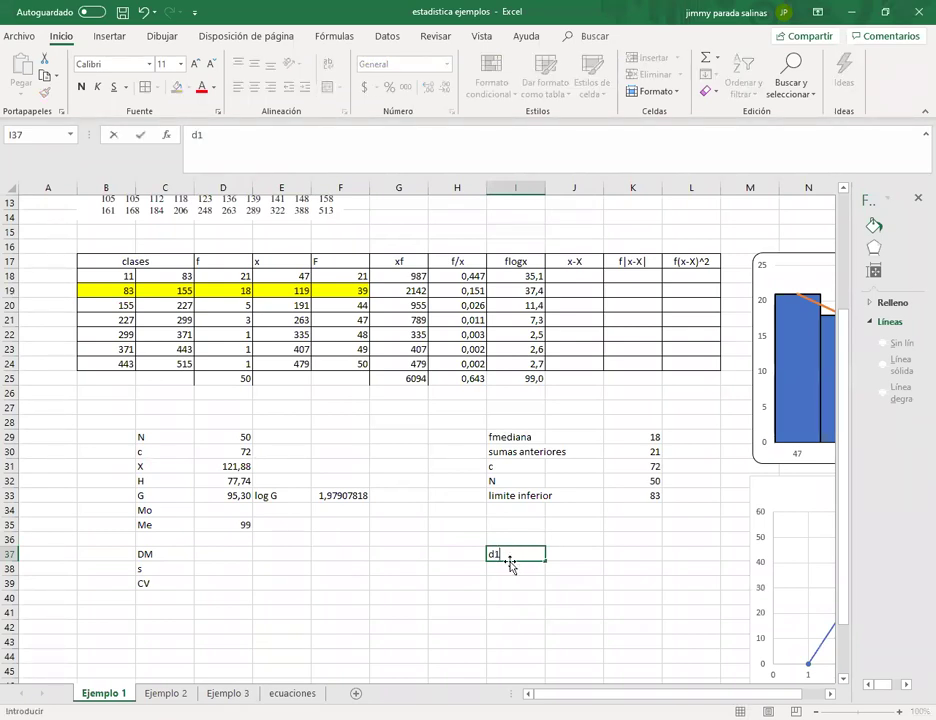
{"action": "left_click", "coordinate": [508, 571]}
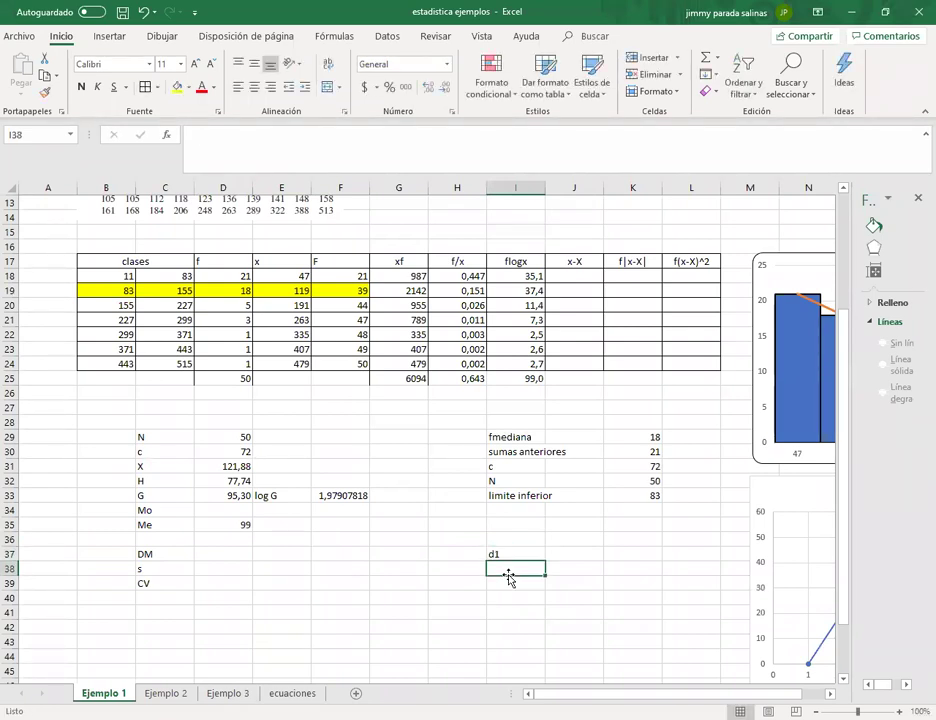
{"action": "type", "text": "d1"}
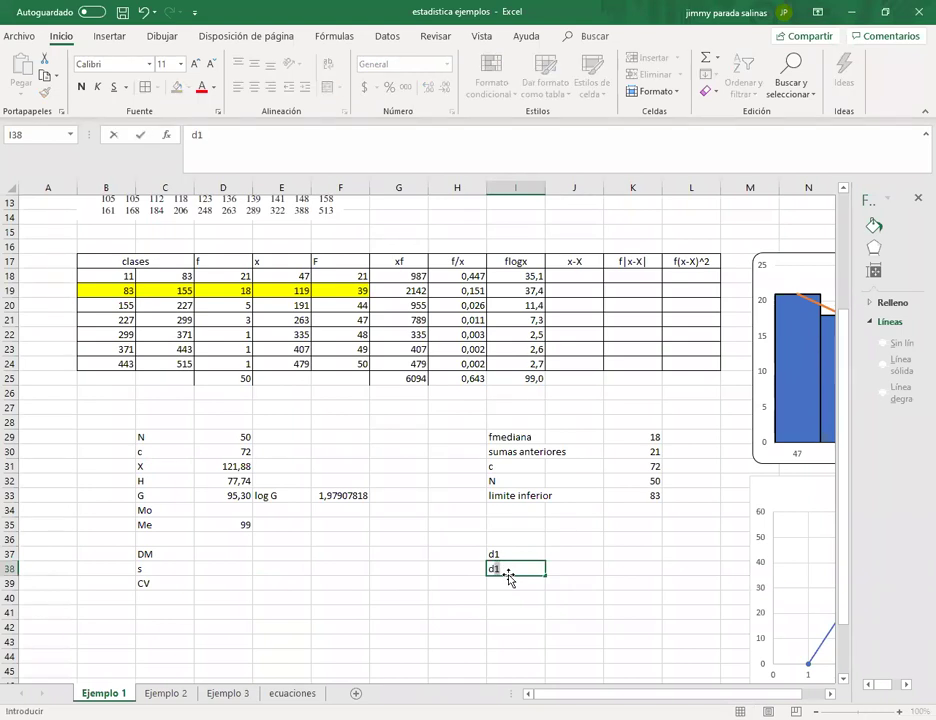
{"action": "key", "text": "BackSpace"}
{"action": "type", "text": "2"}
Step: Add the labels frecuencia modal, frecuencia anterior and frecuencia posterior in I39:I41, and autofit column I to its contents
{"action": "left_click", "coordinate": [510, 583]}
{"action": "type", "text": "f"}
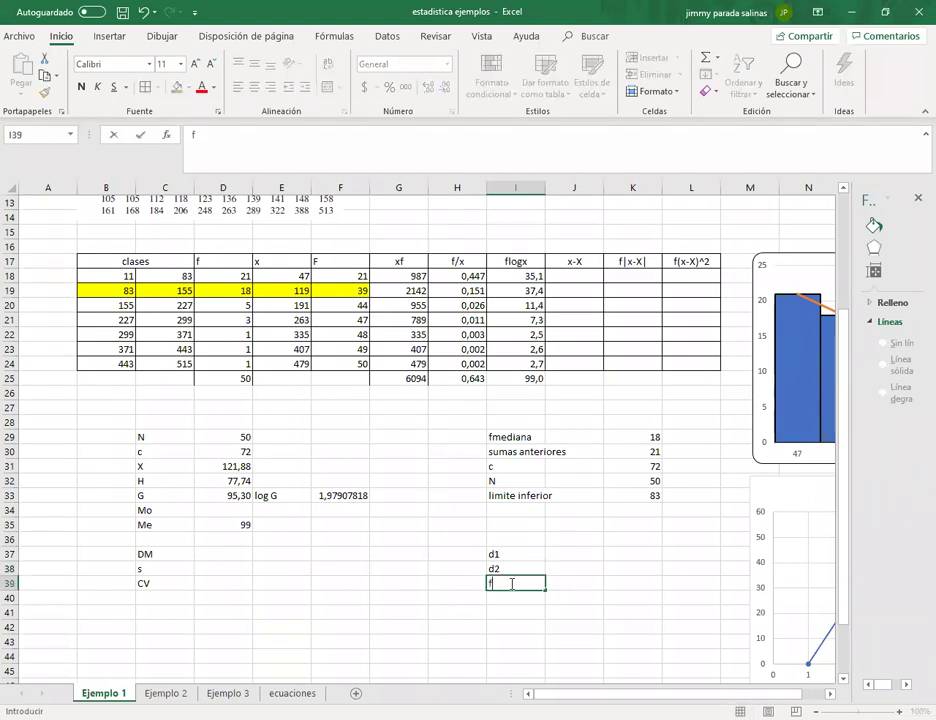
{"action": "type", "text": "recuencia modal"}
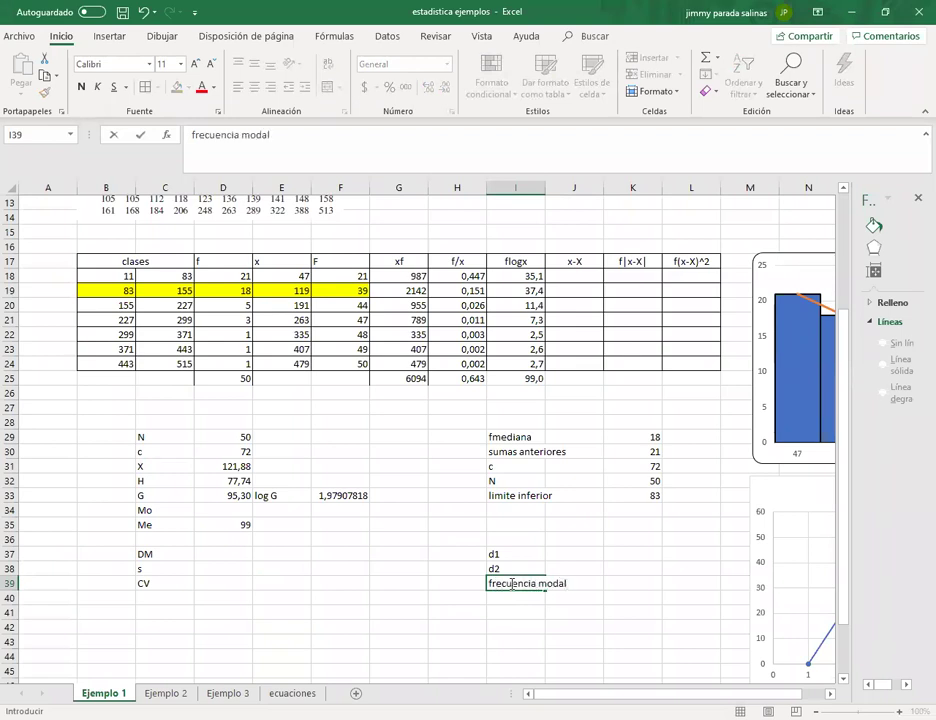
{"action": "left_click", "coordinate": [520, 601]}
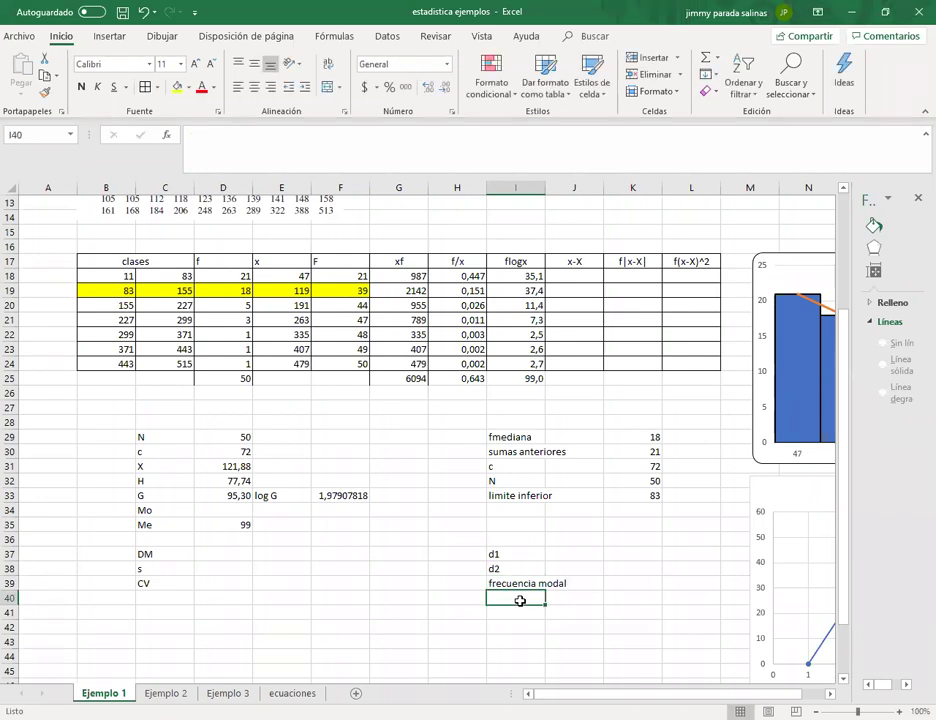
{"action": "type", "text": "frecuencia anterior"}
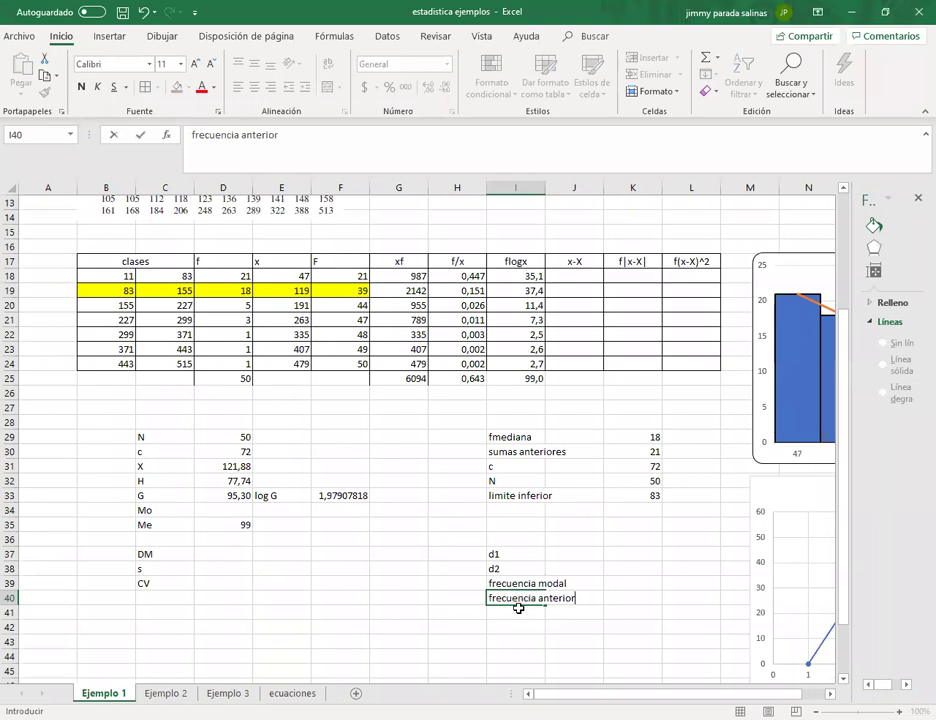
{"action": "left_click", "coordinate": [517, 612]}
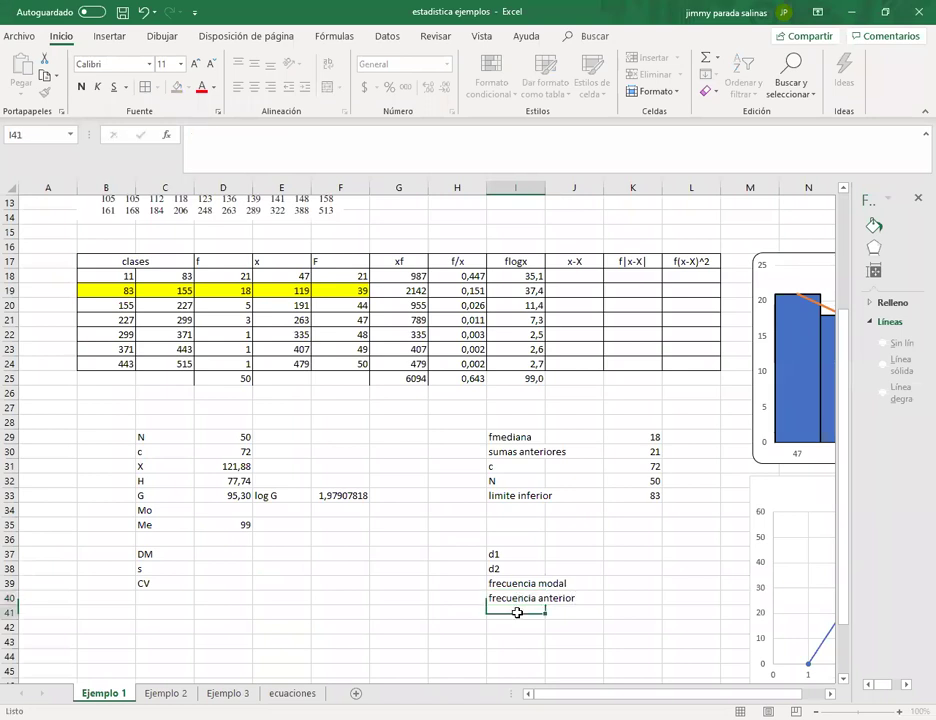
{"action": "type", "text": "fre"}
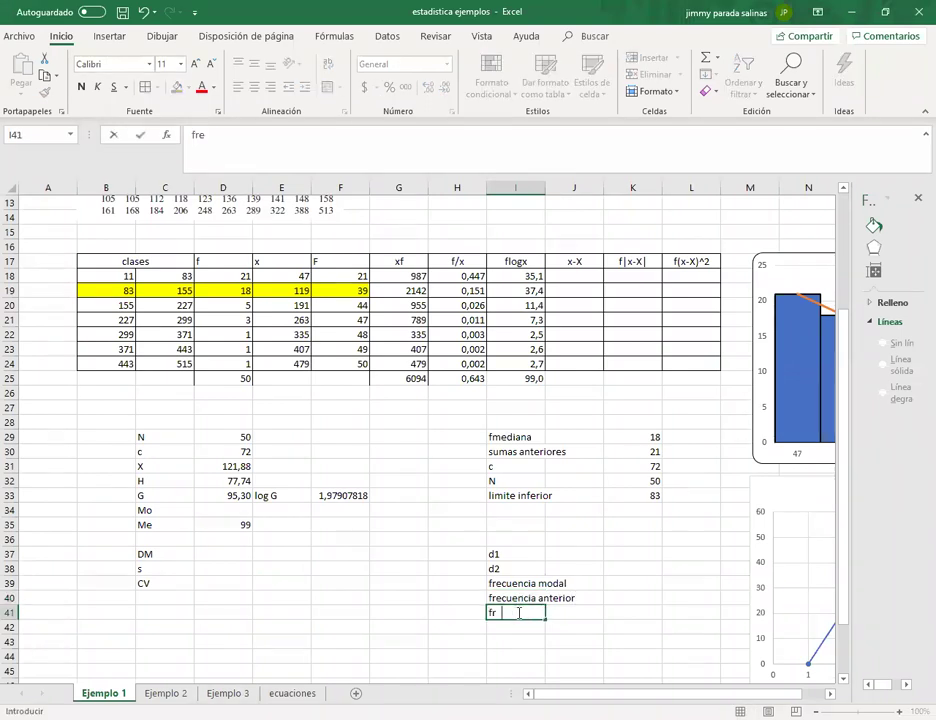
{"action": "type", "text": "cuencia p"}
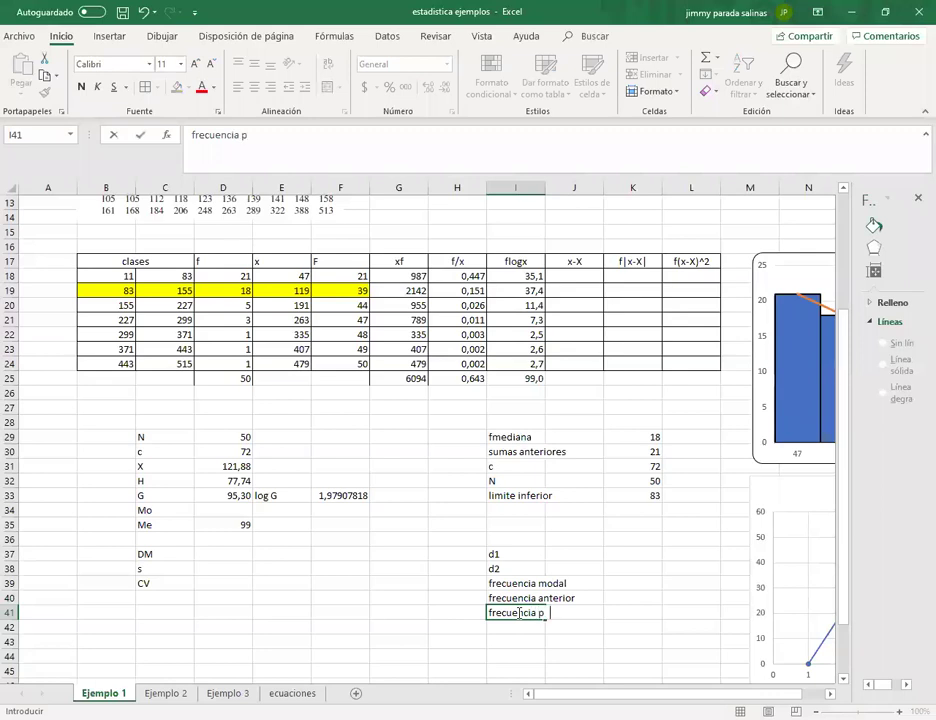
{"action": "type", "text": "osterior"}
{"action": "key", "text": "Right"}
{"action": "key", "text": "Right"}
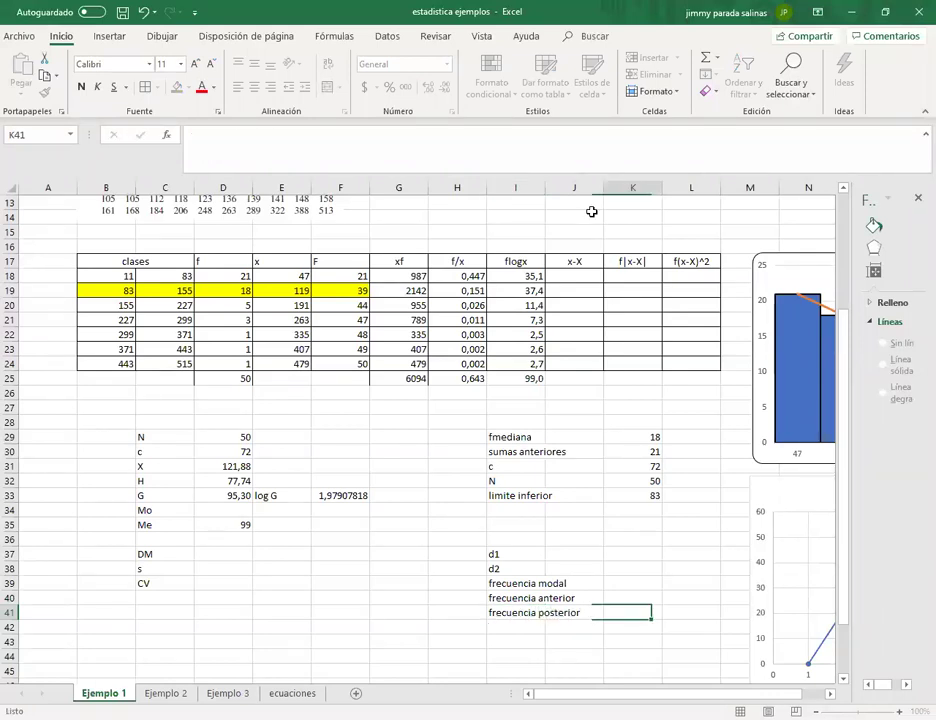
{"action": "double_click", "coordinate": [545, 188]}
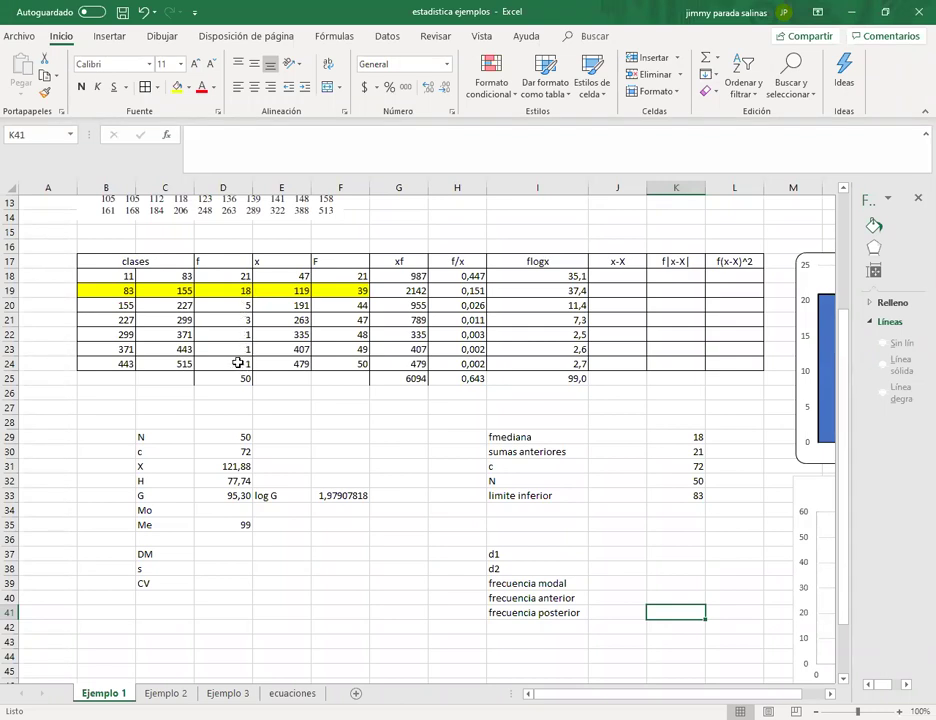
Step: Highlight the modal class row B18:F18 with a light green fill
{"action": "left_click", "coordinate": [192, 90]}
{"action": "left_click", "coordinate": [288, 150]}
{"action": "left_click_drag", "start_coordinate": [111, 278], "coordinate": [356, 273]}
{"action": "left_click", "coordinate": [176, 87]}
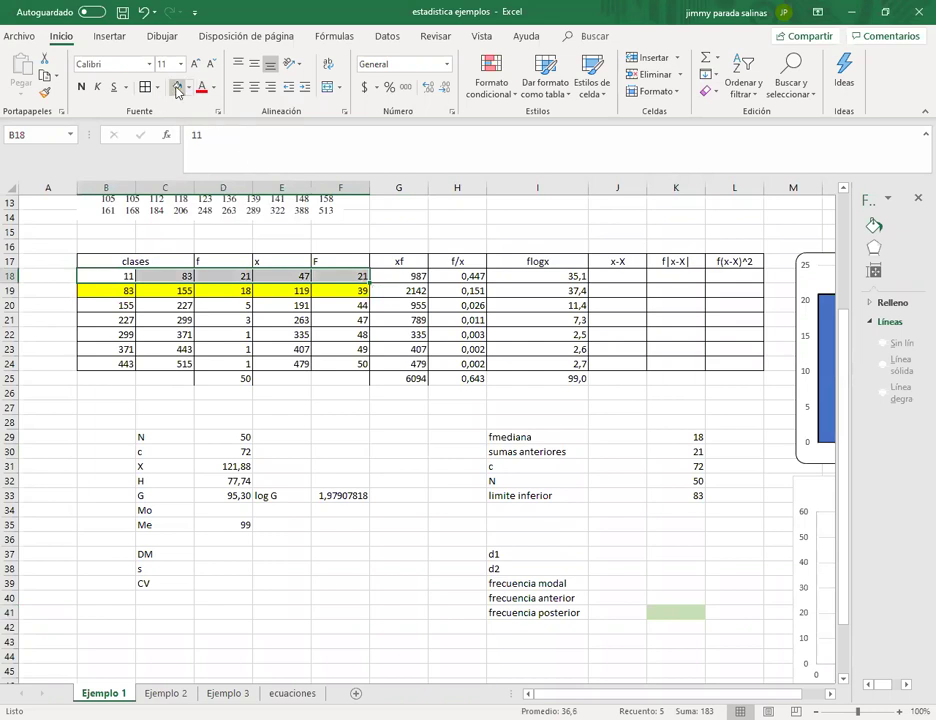
{"action": "left_click", "coordinate": [265, 374]}
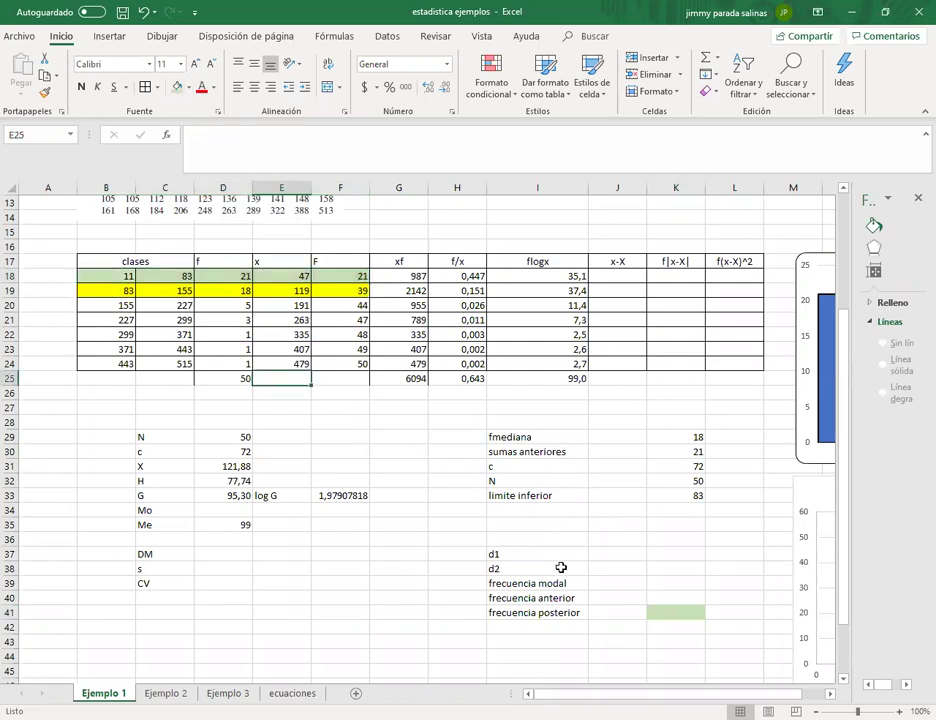
Step: Add the label limite inferior in I42 below frecuencia posterior
{"action": "left_click", "coordinate": [633, 584]}
{"action": "left_click", "coordinate": [530, 612]}
{"action": "left_click", "coordinate": [526, 623]}
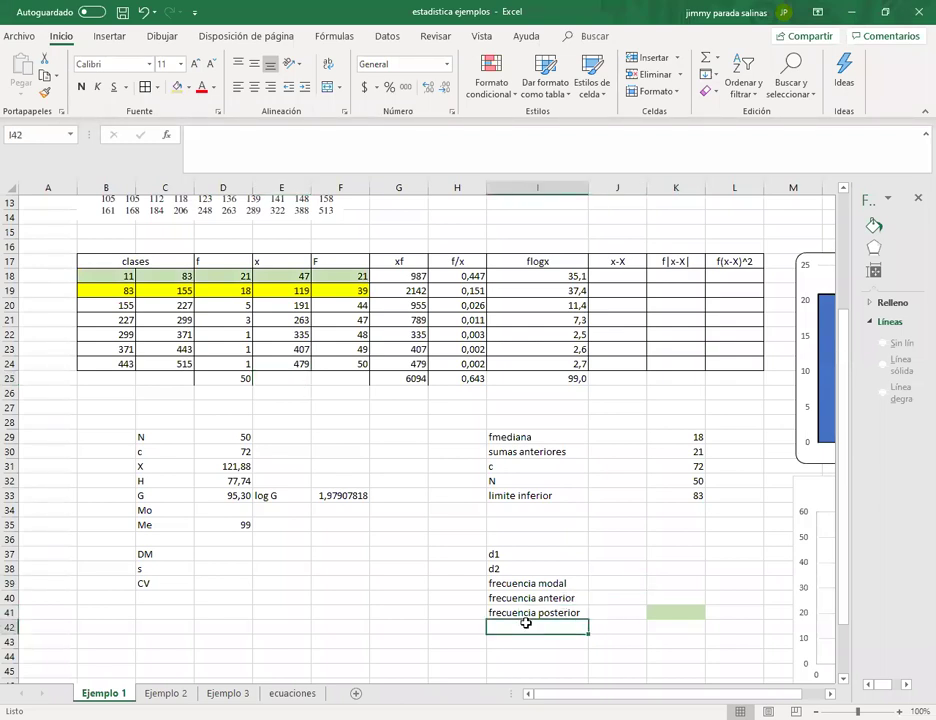
{"action": "type", "text": "limit"}
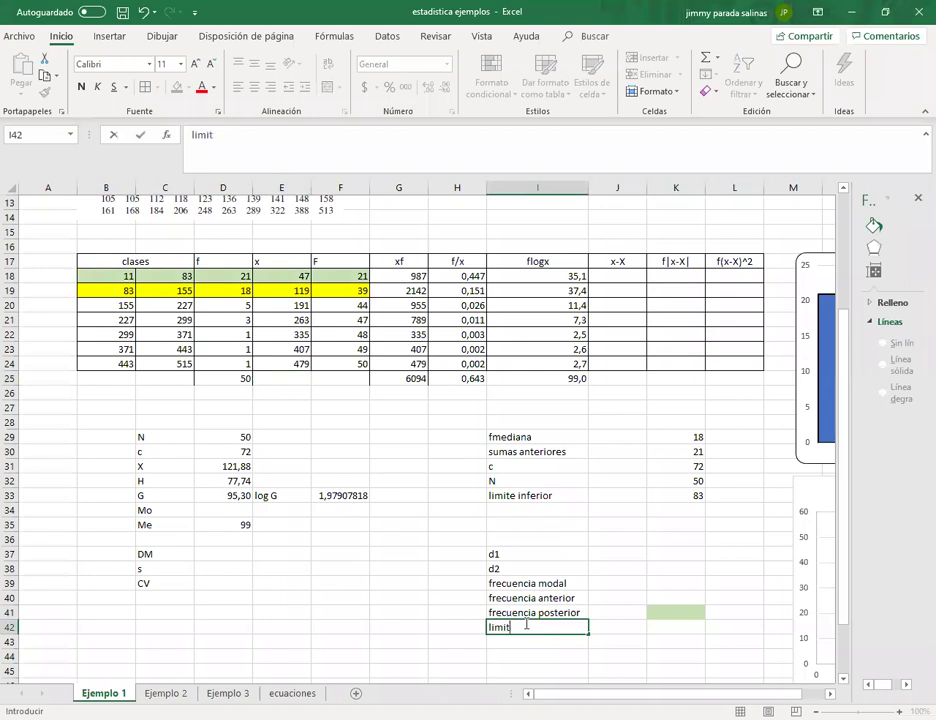
{"action": "type", "text": "e inferior"}
Step: Enter 21 in J39 for frecuencia modal and 0 in J40 for frecuencia anterior
{"action": "left_click", "coordinate": [608, 584]}
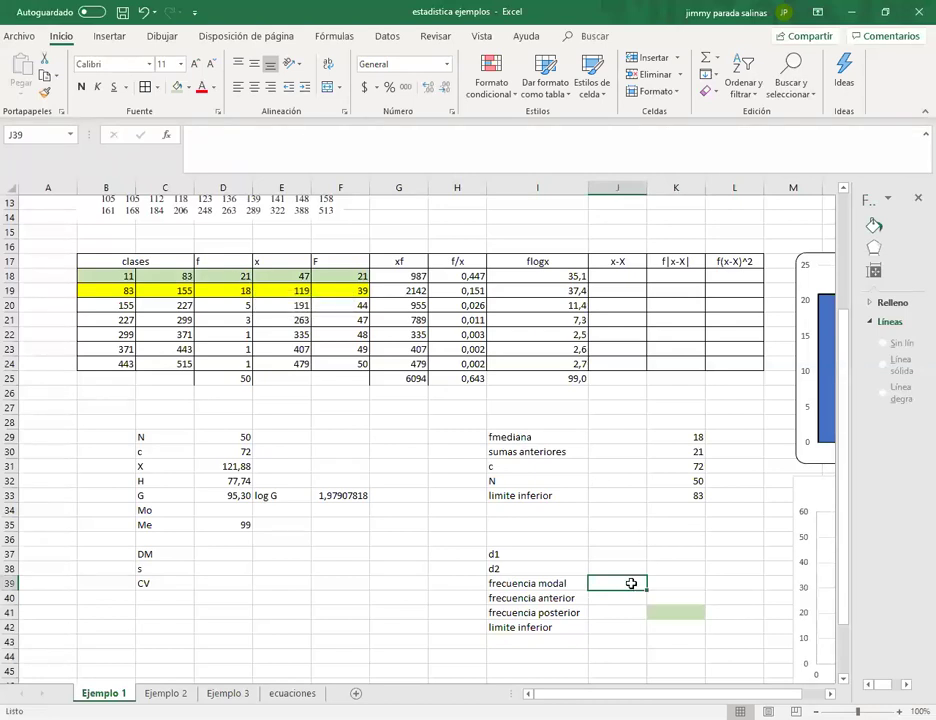
{"action": "type", "text": "21"}
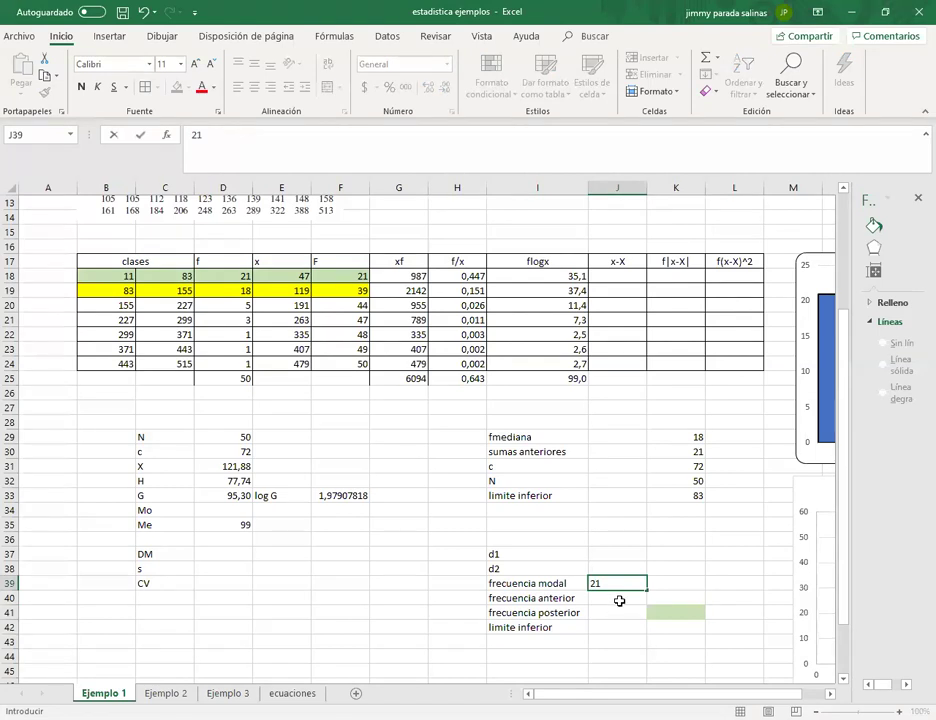
{"action": "key", "text": "Return"}
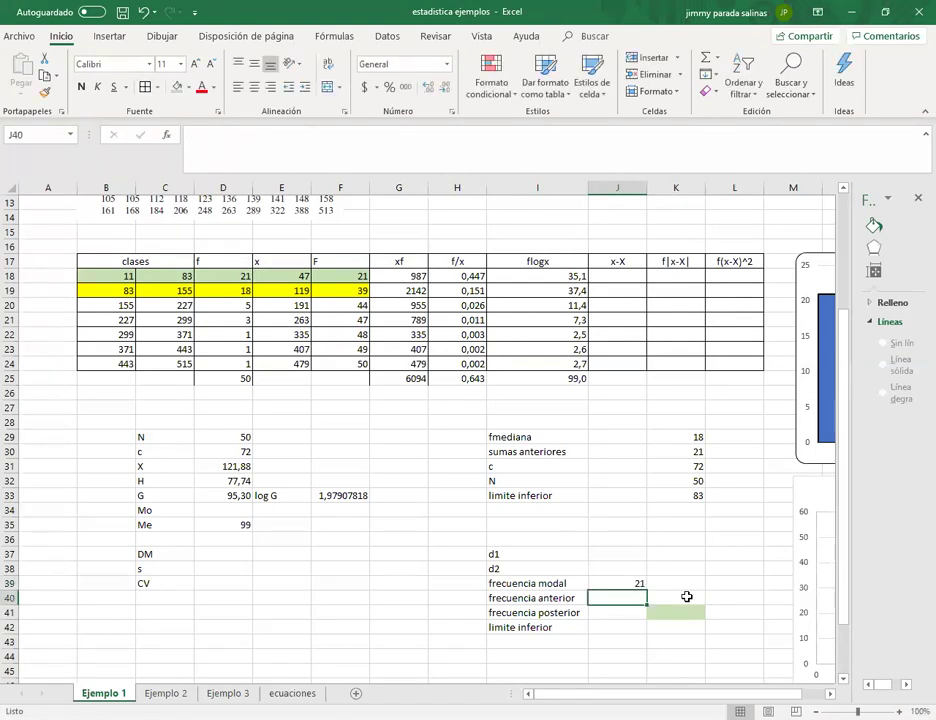
{"action": "type", "text": "0"}
{"action": "key", "text": "Return"}
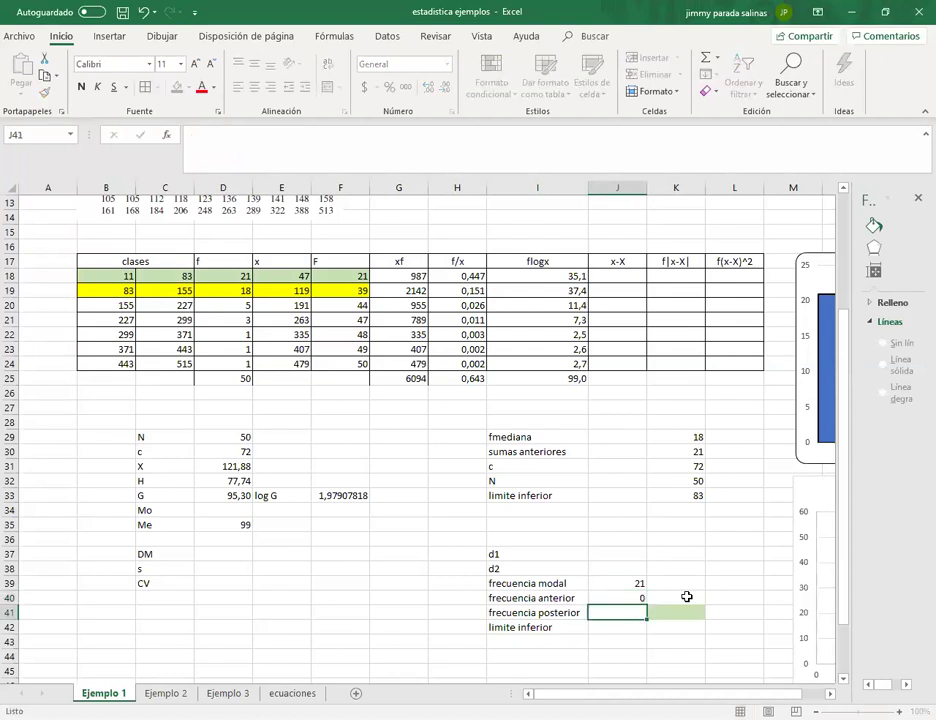
Step: Enter 18 in J41 for frecuencia posterior and 11 in J42 for limite inferior
{"action": "left_click", "coordinate": [242, 295]}
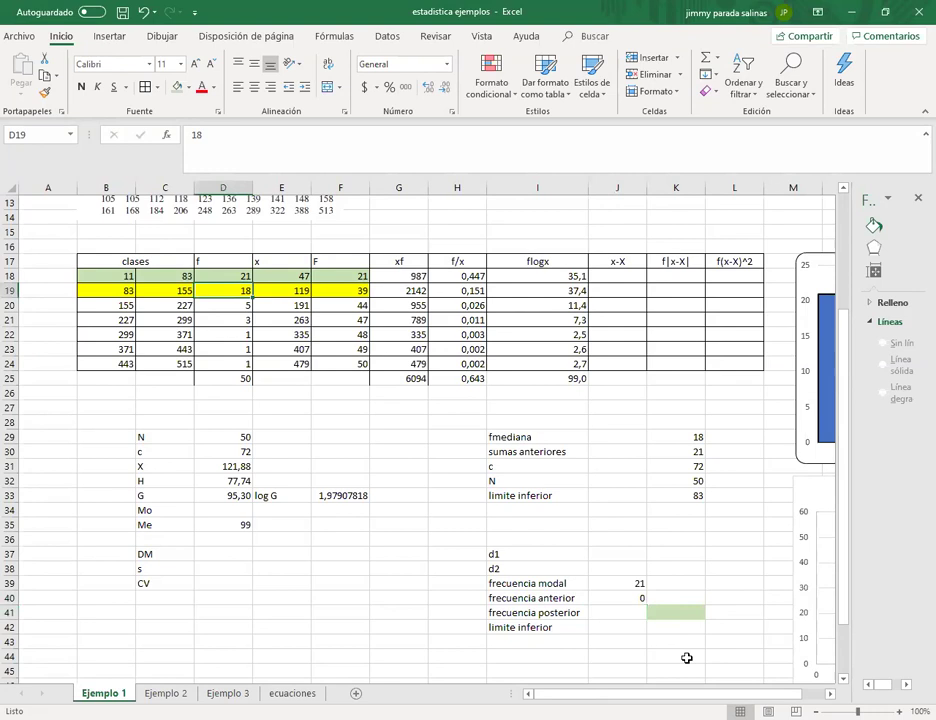
{"action": "left_click", "coordinate": [634, 613]}
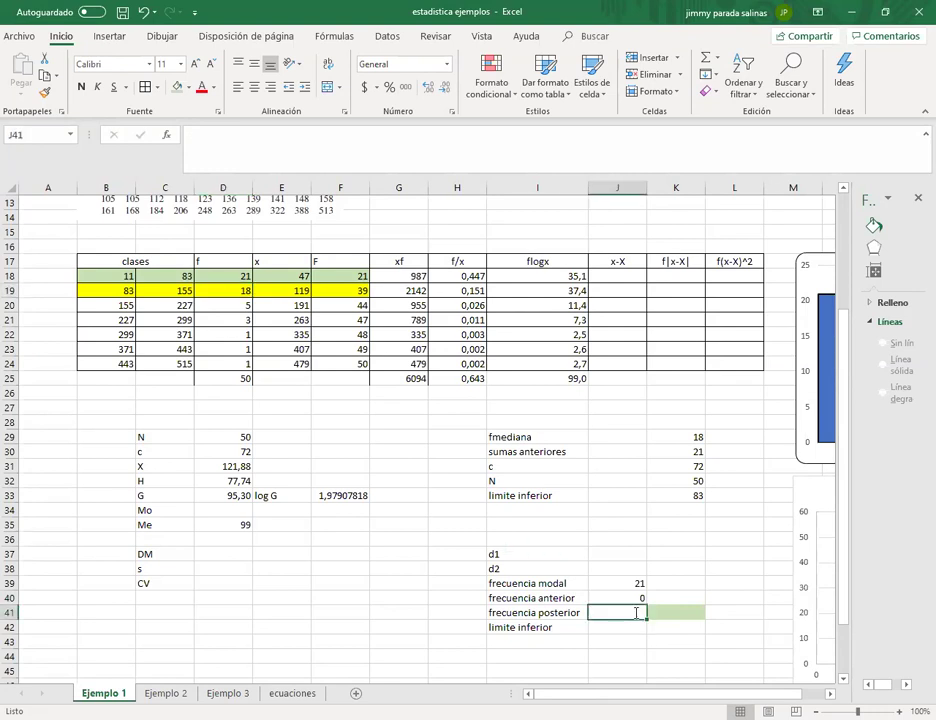
{"action": "type", "text": "18"}
{"action": "key", "text": "Return"}
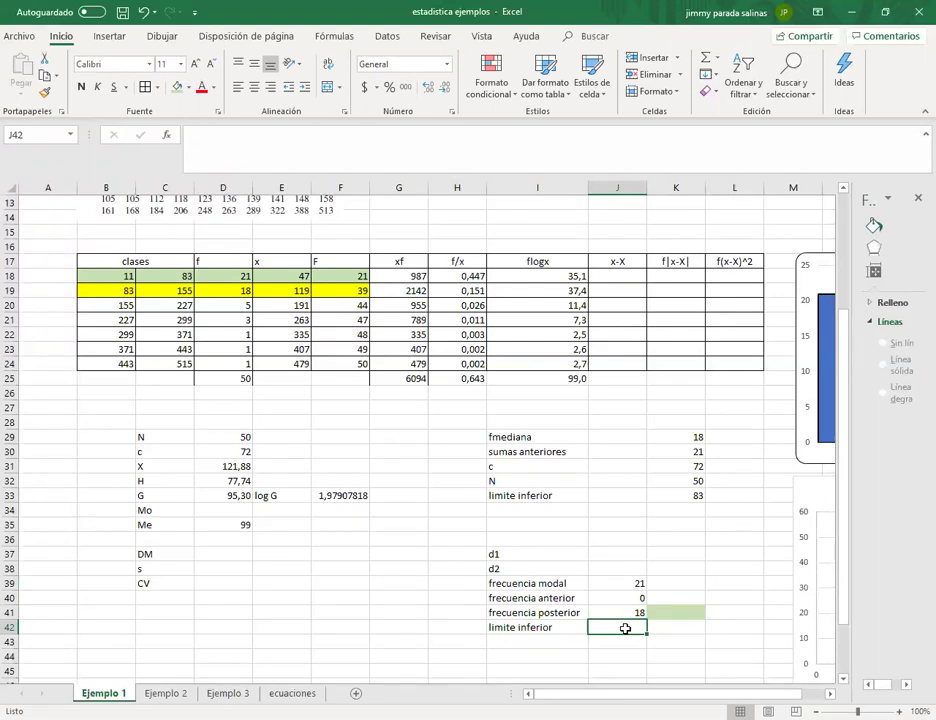
{"action": "type", "text": "11"}
{"action": "key", "text": "Return"}
Step: Calculate d1 in J37 as frecuencia modal minus frecuencia anterior with the formula =J39-J40
{"action": "left_click", "coordinate": [608, 556]}
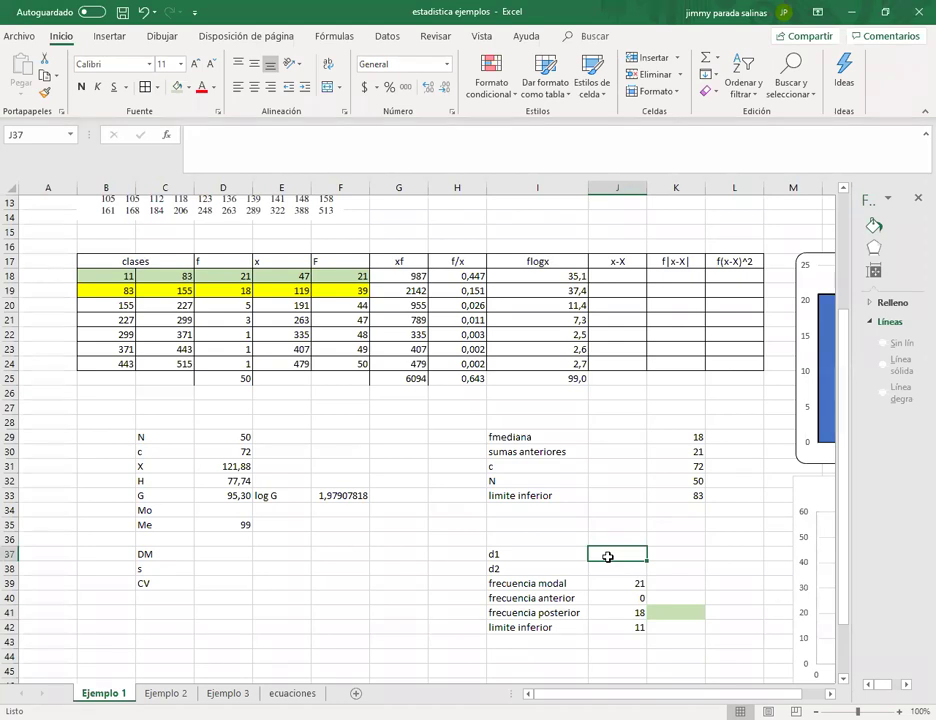
{"action": "type", "text": "="}
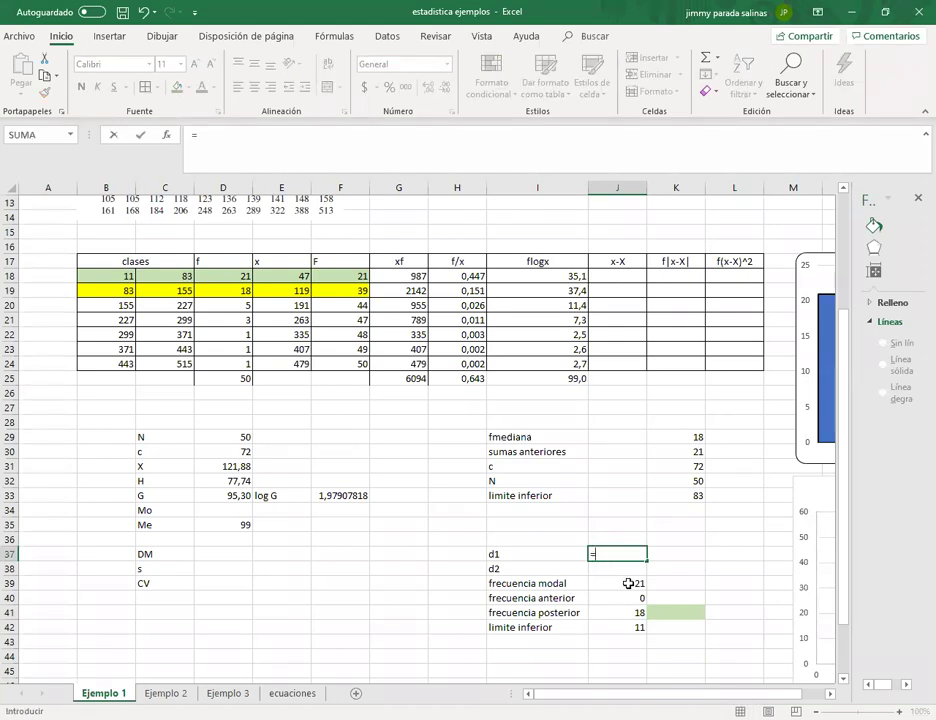
{"action": "left_click", "coordinate": [628, 583]}
{"action": "type", "text": "-"}
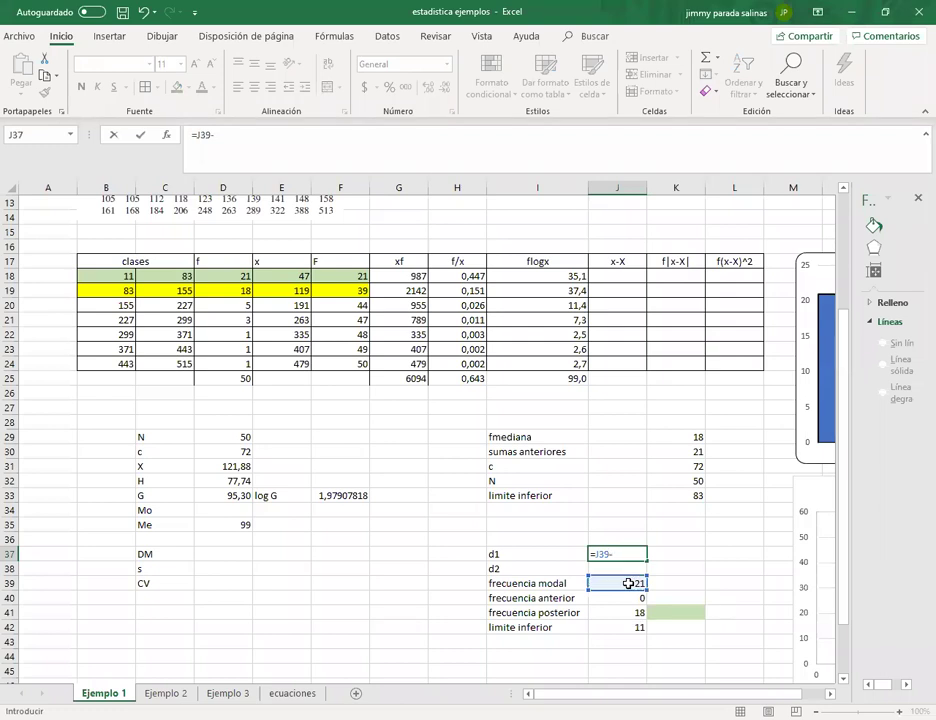
{"action": "left_click", "coordinate": [630, 598]}
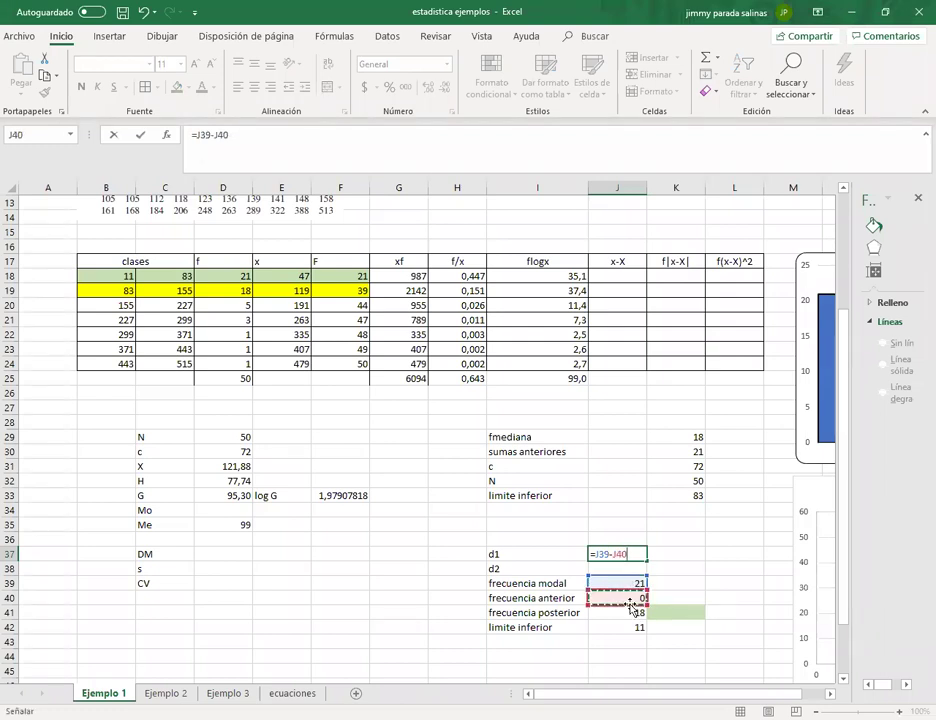
{"action": "key", "text": "Return"}
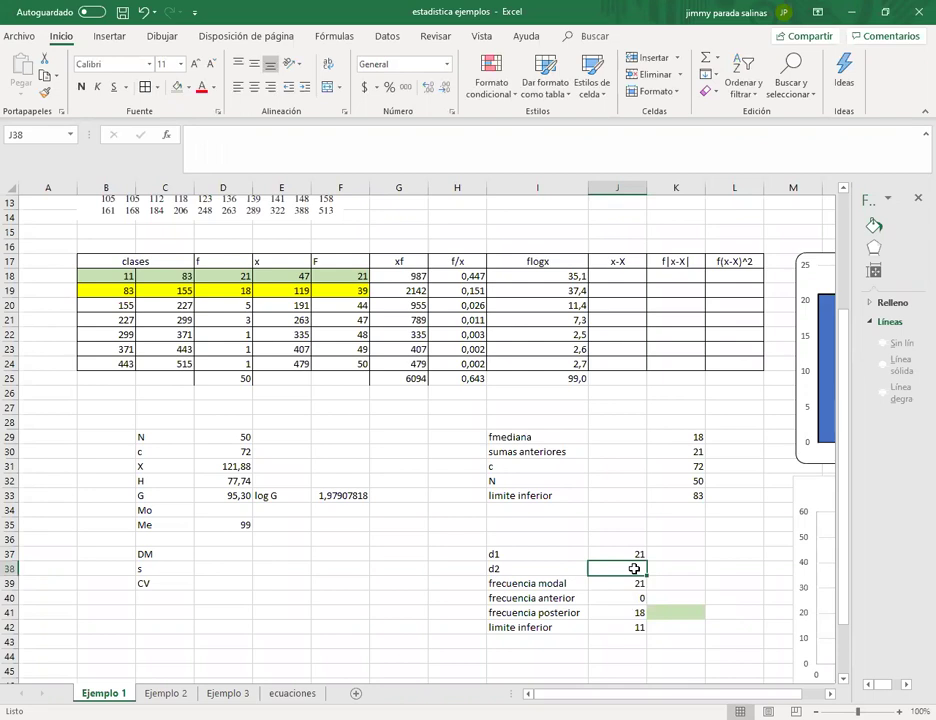
Step: Calculate d2 in J38 as frecuencia modal minus frecuencia posterior with the formula =J39-J41
{"action": "type", "text": "="}
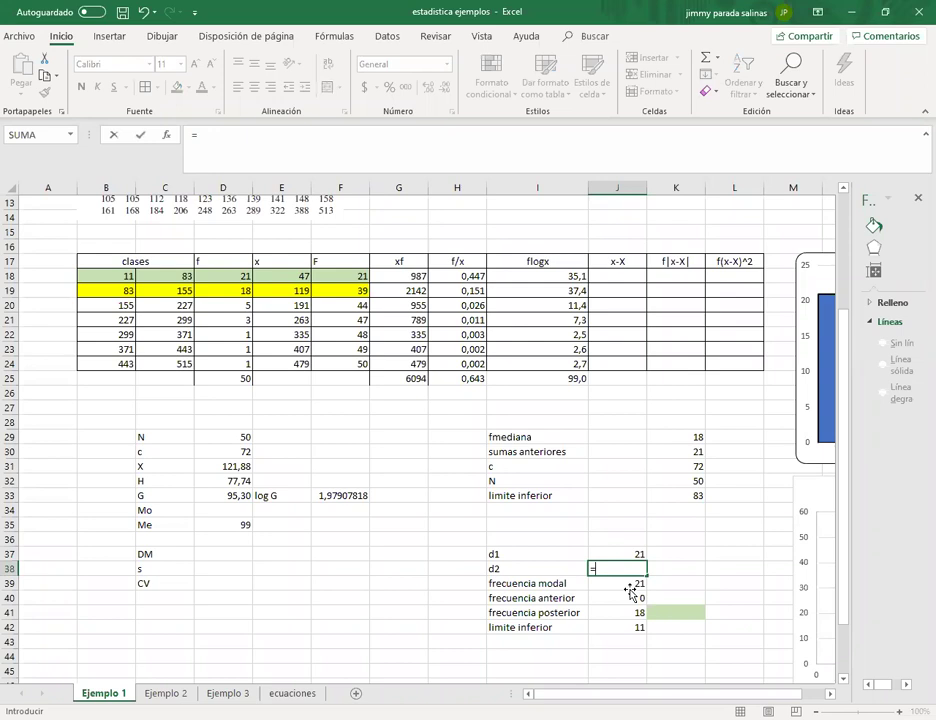
{"action": "left_click", "coordinate": [628, 589]}
{"action": "type", "text": "-"}
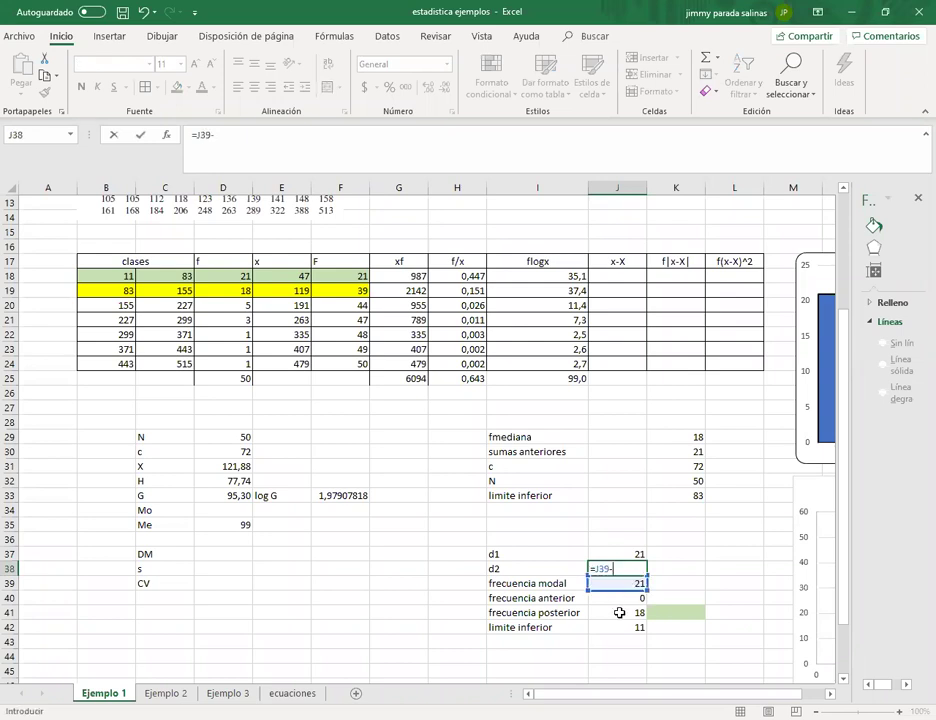
{"action": "left_click", "coordinate": [620, 613]}
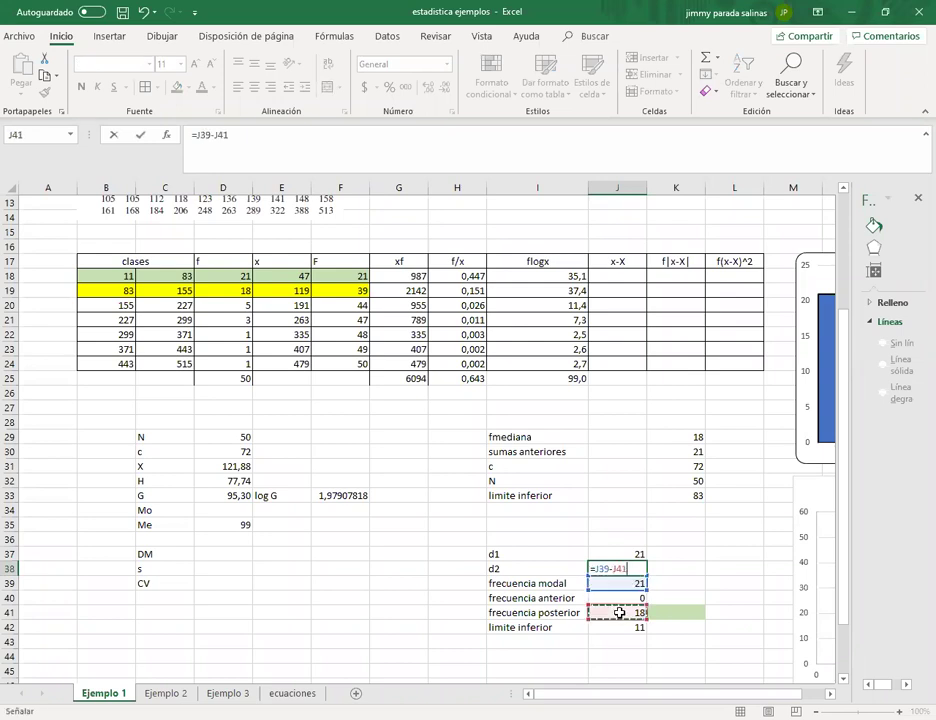
{"action": "key", "text": "Return"}
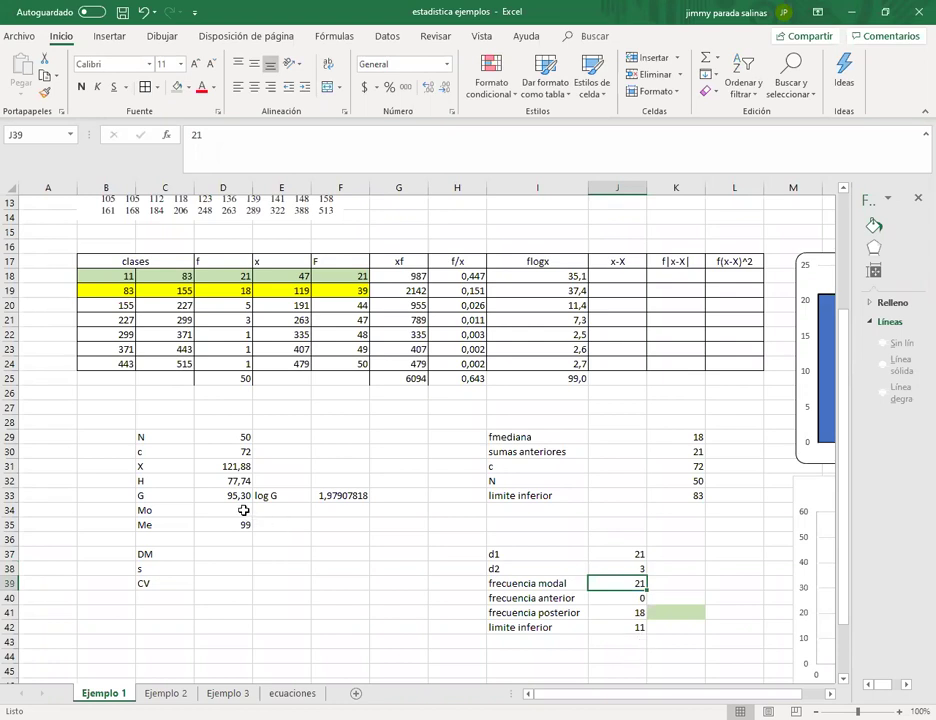
Step: Calculate the mode Mo in D34 with the formula =J42+(J37*K31)/(J37+J38)
{"action": "left_click", "coordinate": [244, 510]}
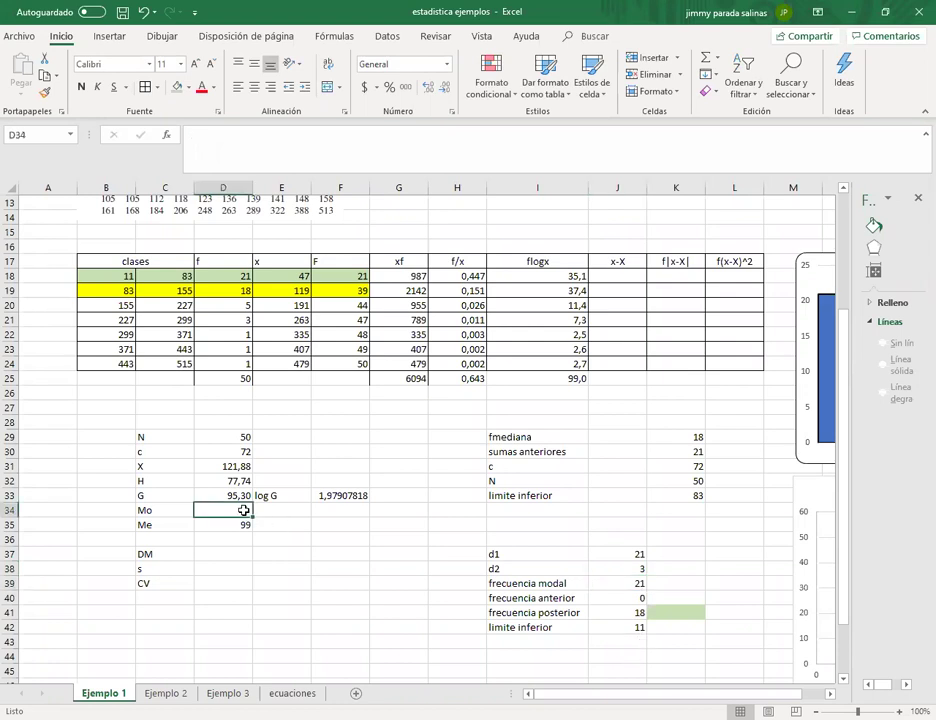
{"action": "type", "text": "="}
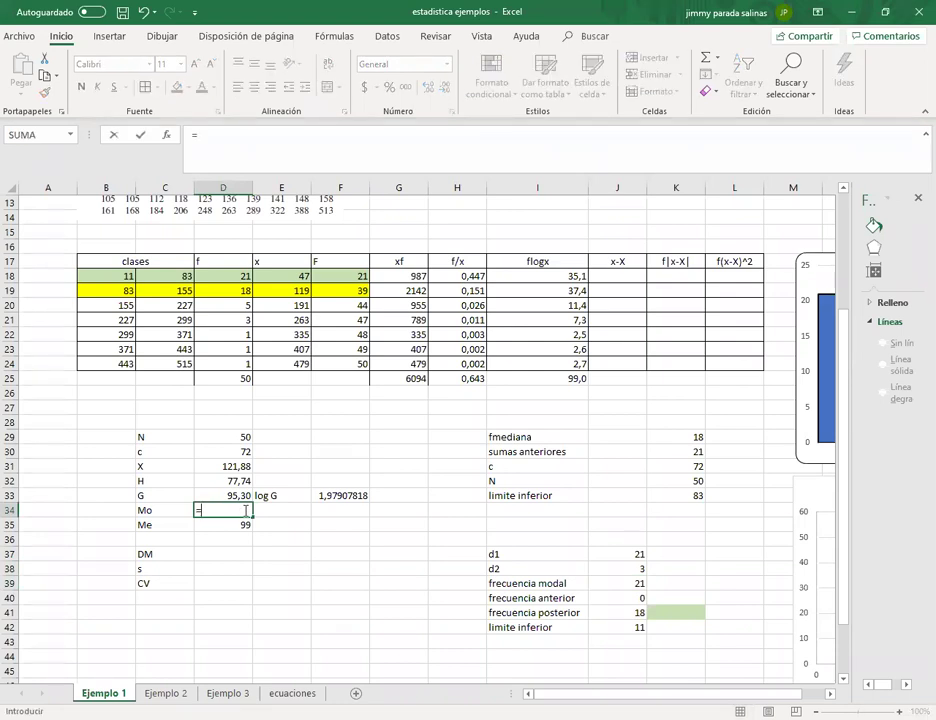
{"action": "left_click", "coordinate": [621, 627]}
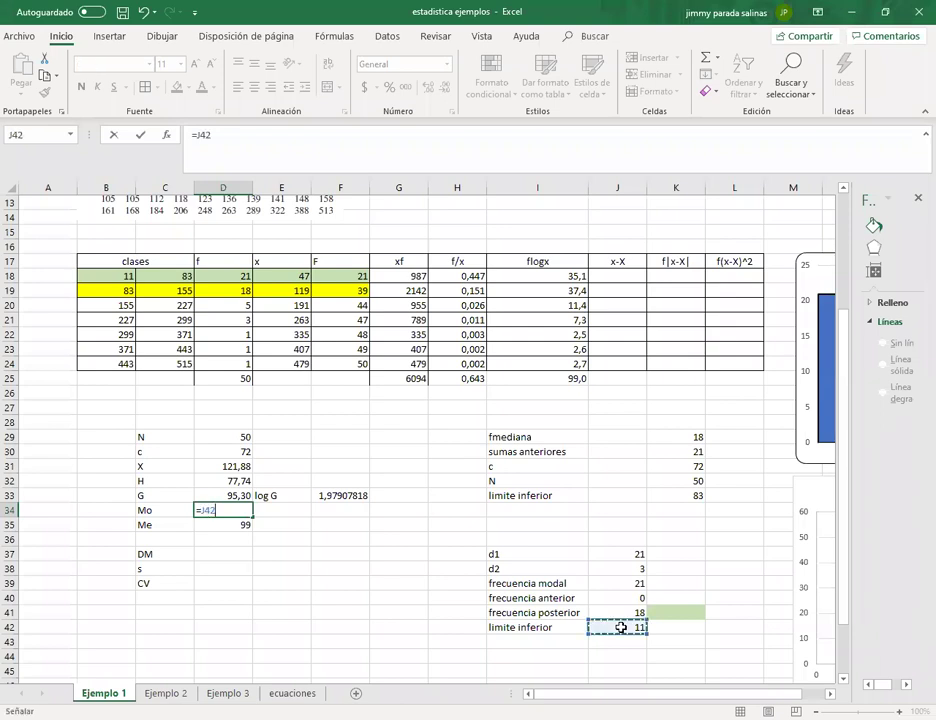
{"action": "type", "text": "+"}
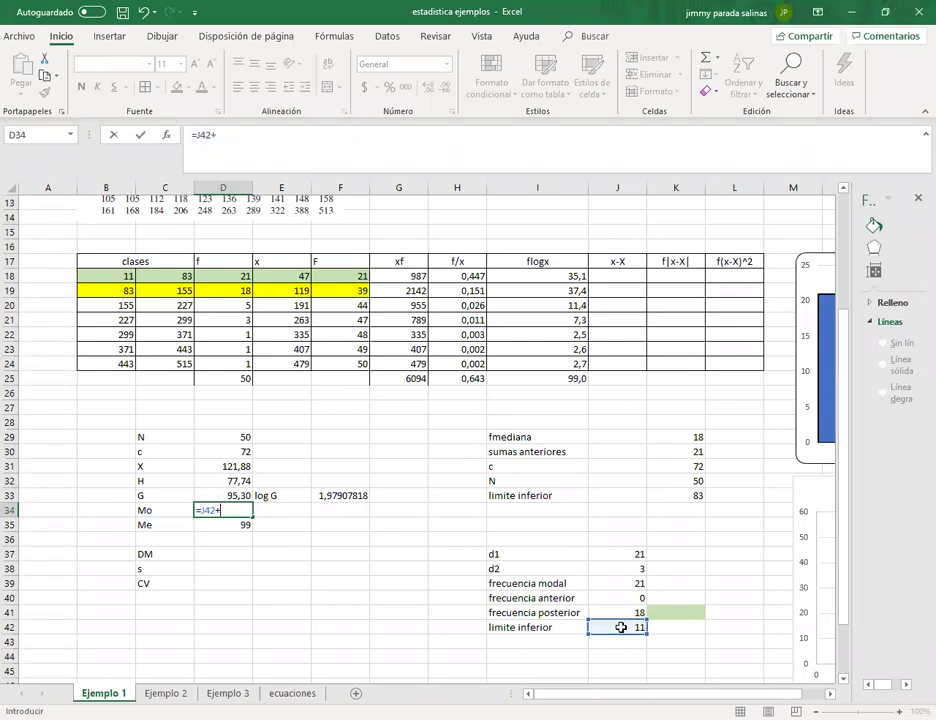
{"action": "type", "text": "("}
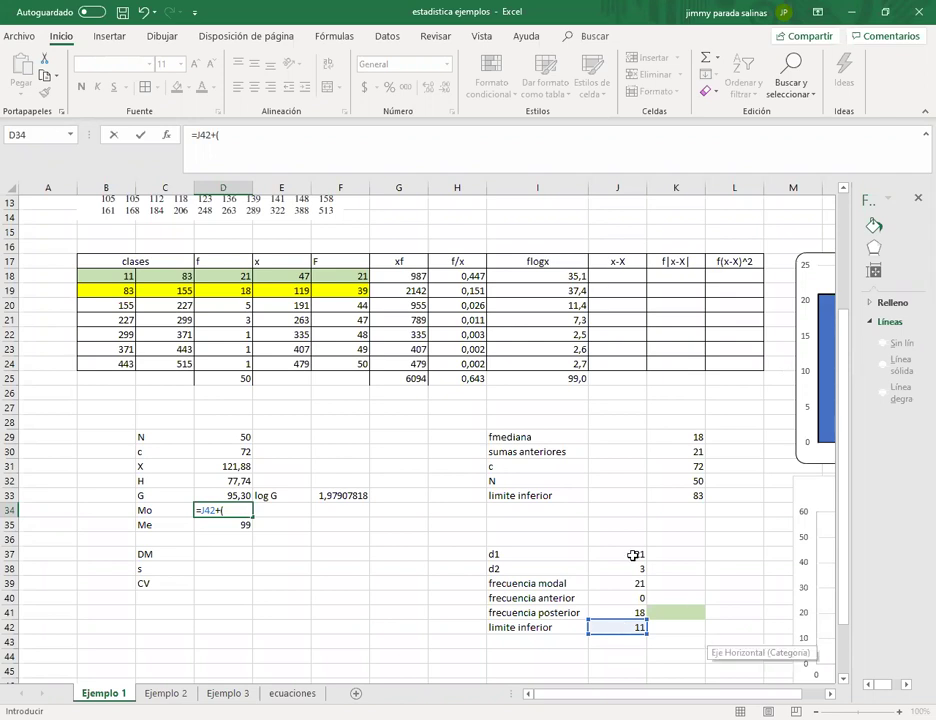
{"action": "left_click", "coordinate": [633, 555]}
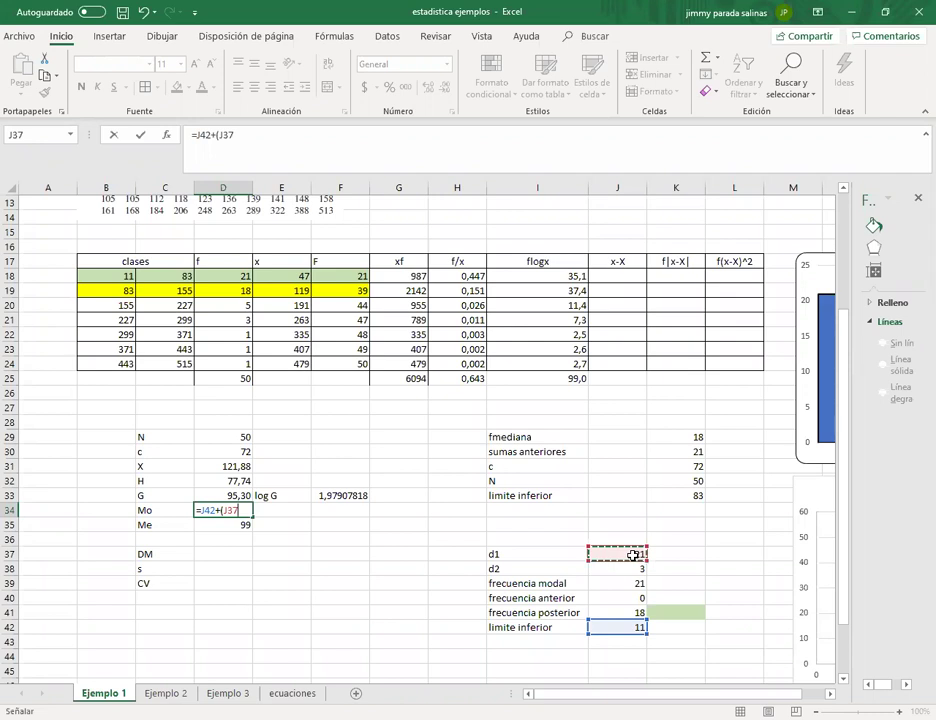
{"action": "type", "text": "*"}
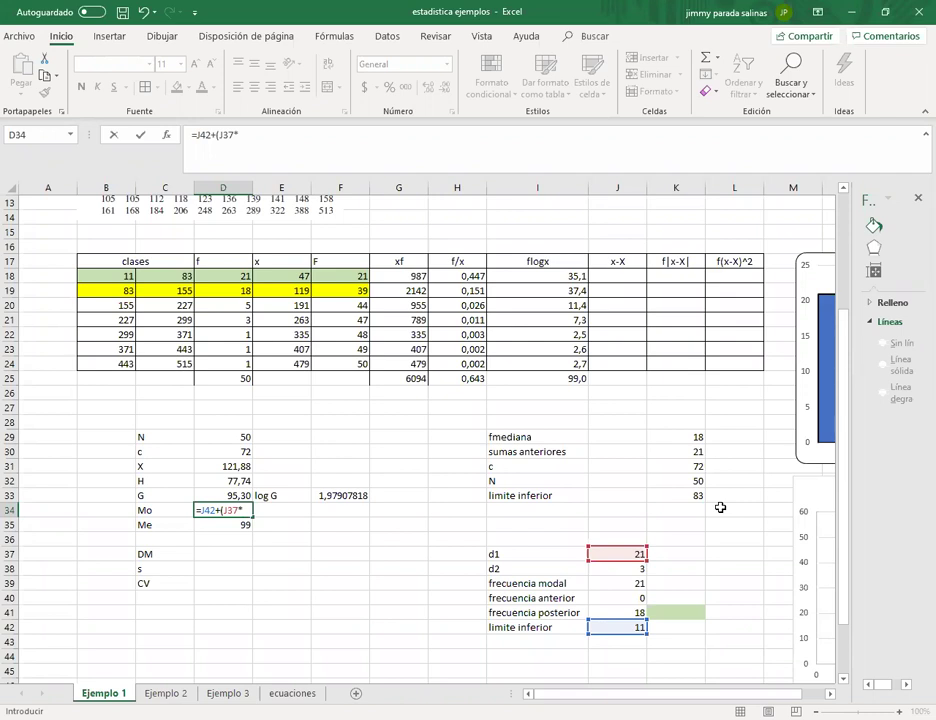
{"action": "left_click", "coordinate": [677, 467]}
{"action": "type", "text": ")/("}
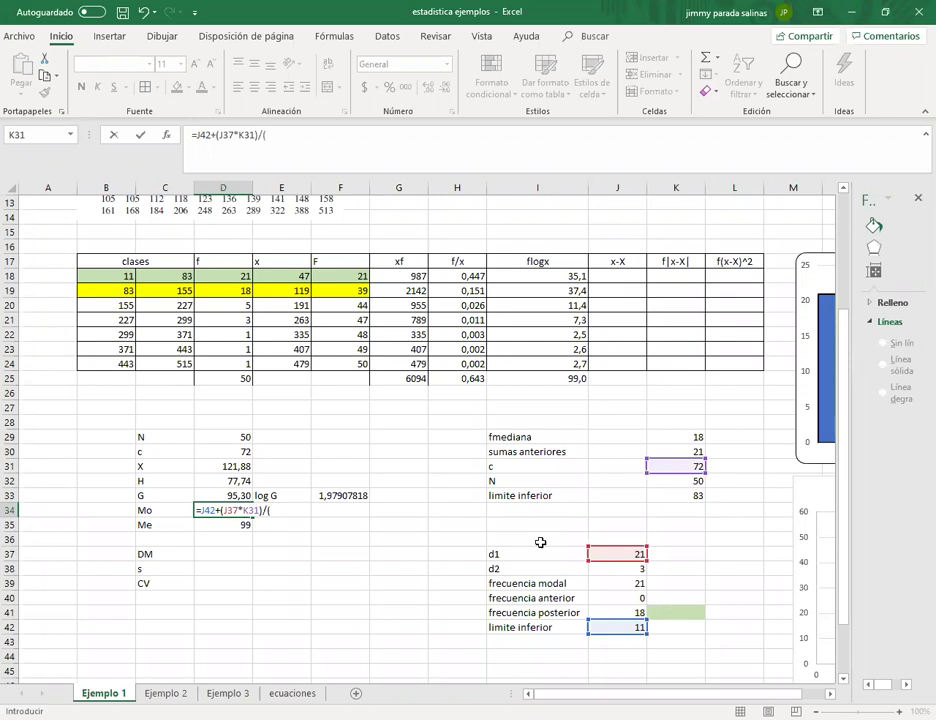
{"action": "left_click", "coordinate": [625, 553]}
{"action": "type", "text": "+"}
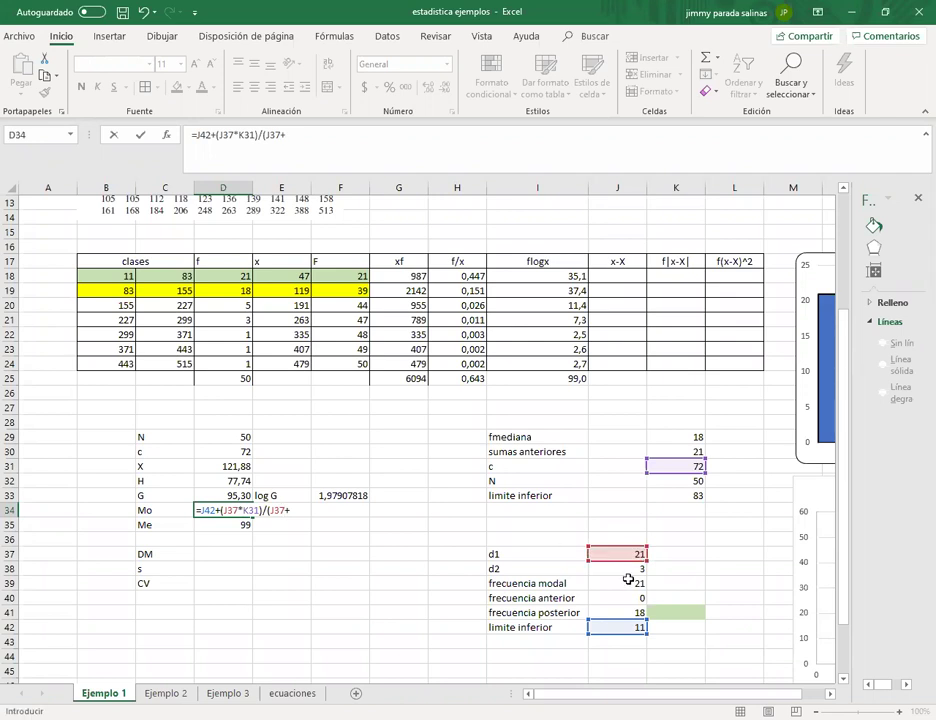
{"action": "left_click", "coordinate": [631, 572]}
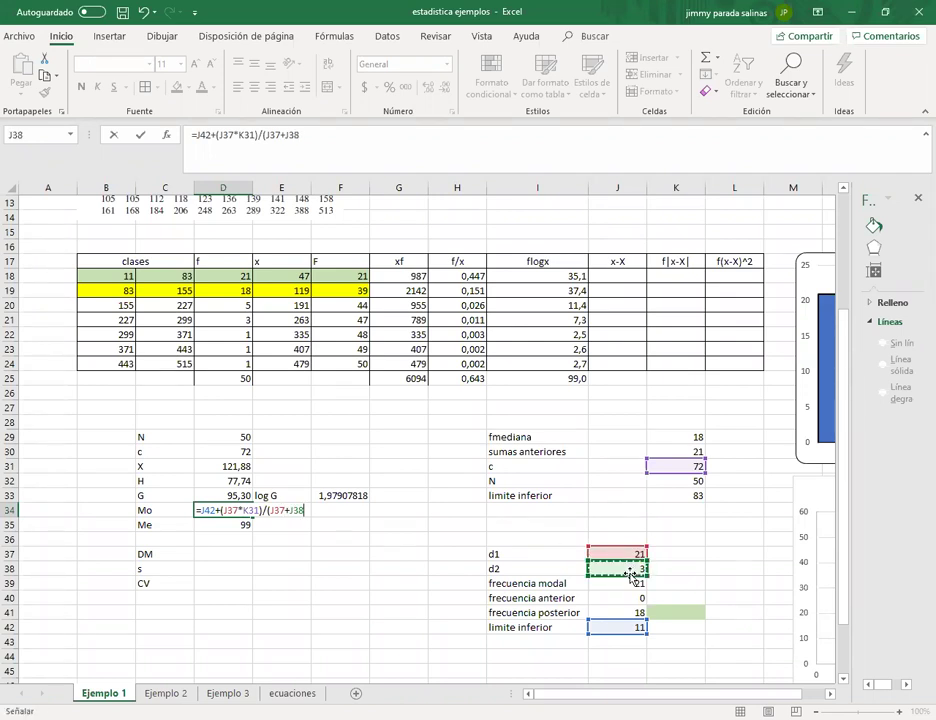
{"action": "type", "text": ")"}
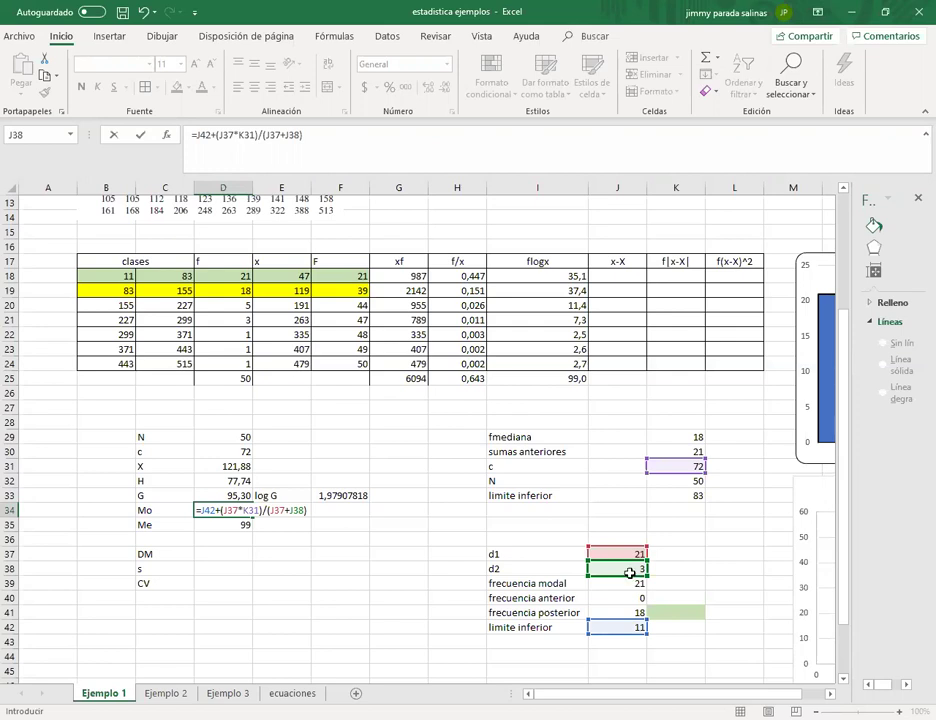
{"action": "key", "text": "Return"}
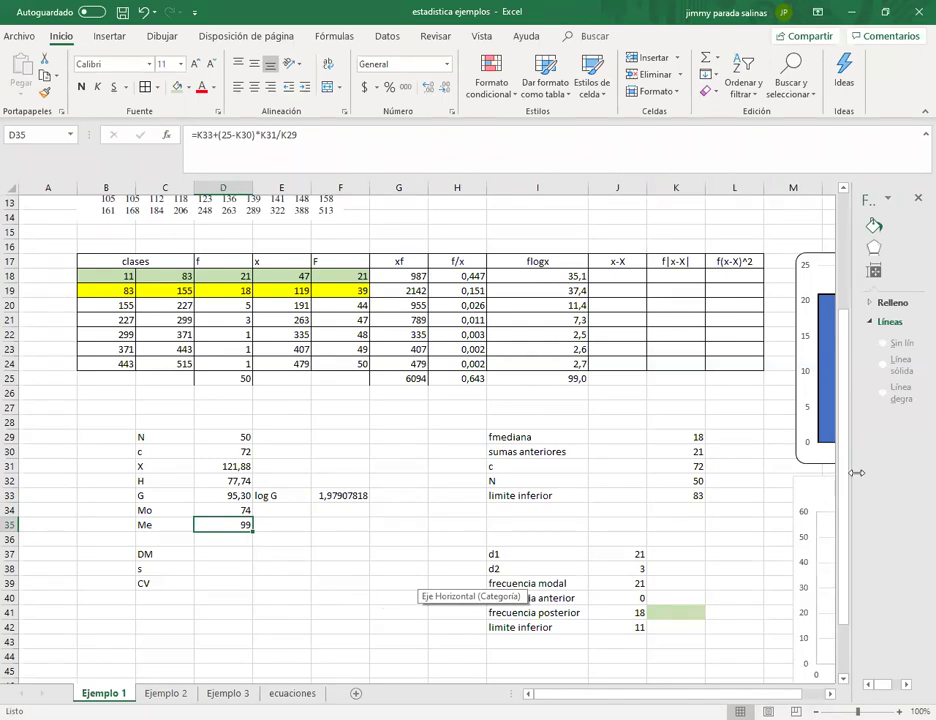
Step: Review the DM, standard deviation and CV formulas on the ecuaciones sheet, and return to the Ejemplo 1 sheet
{"action": "left_click", "coordinate": [679, 29]}
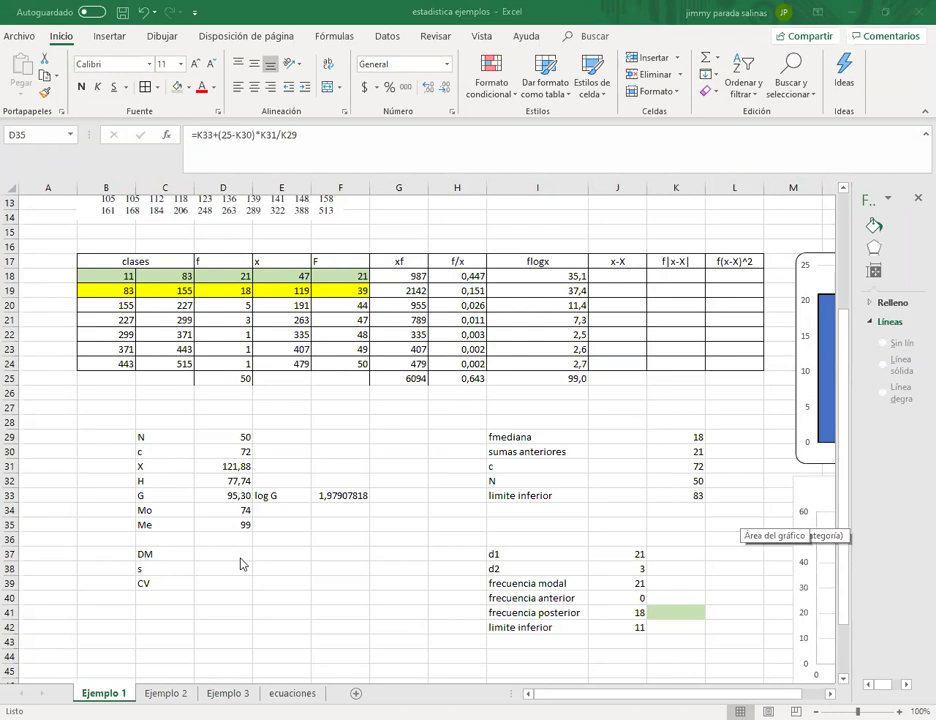
{"action": "left_click", "coordinate": [163, 558]}
{"action": "left_click", "coordinate": [167, 569]}
{"action": "left_click", "coordinate": [172, 586]}
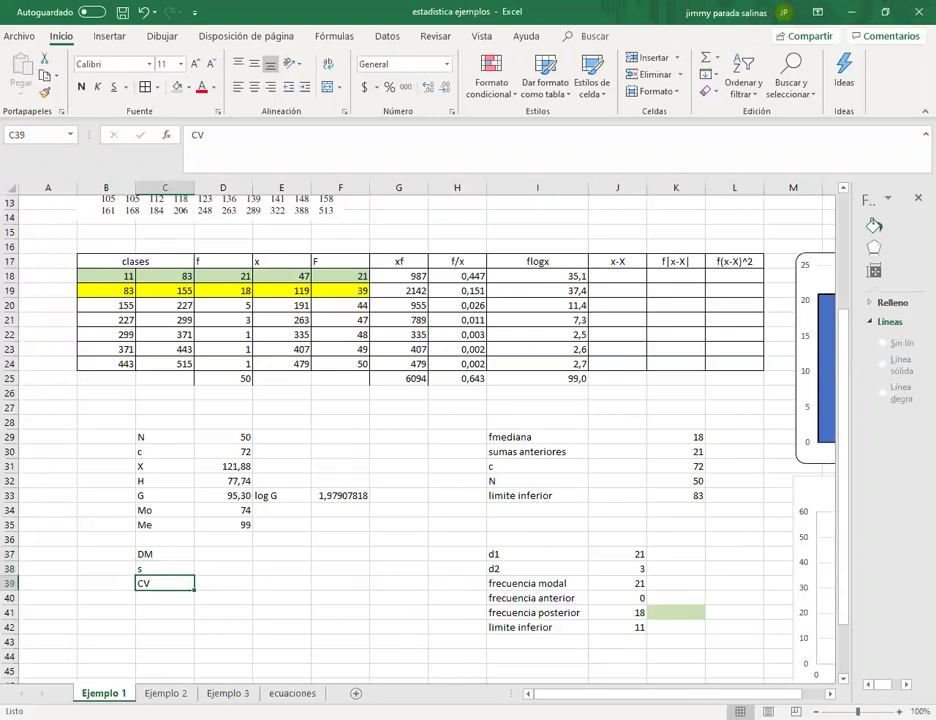
{"action": "key", "text": "alt+Tab"}
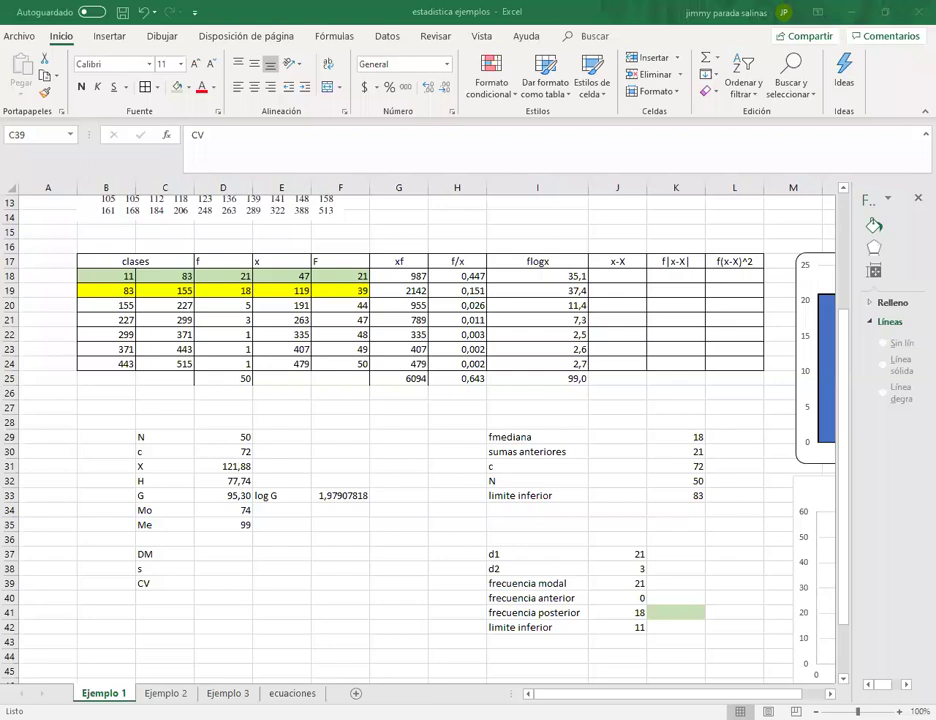
{"action": "left_click", "coordinate": [302, 692]}
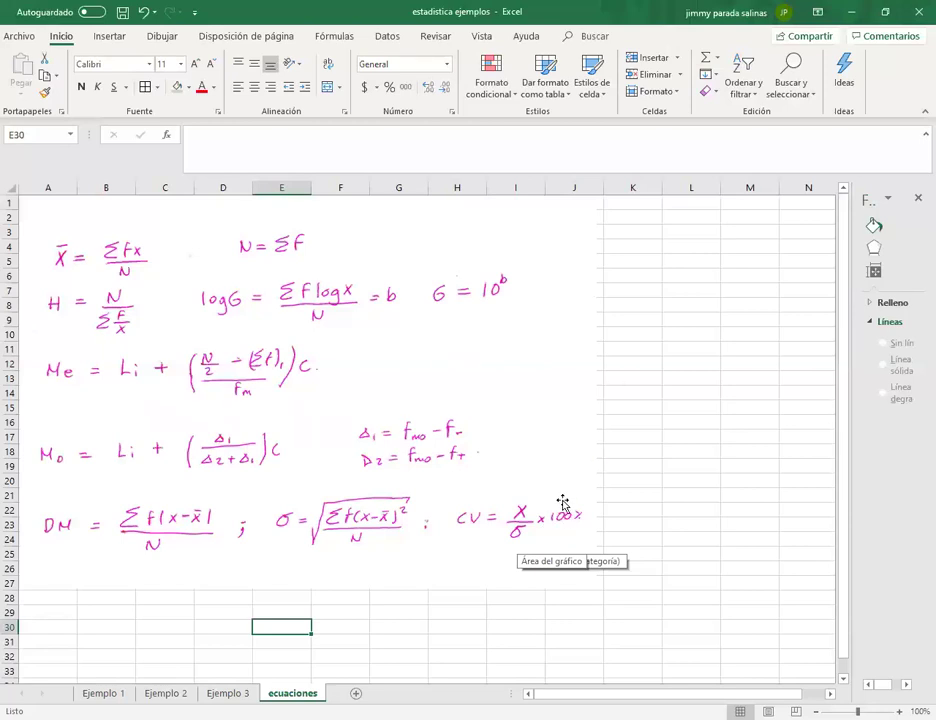
{"action": "left_click", "coordinate": [733, 391]}
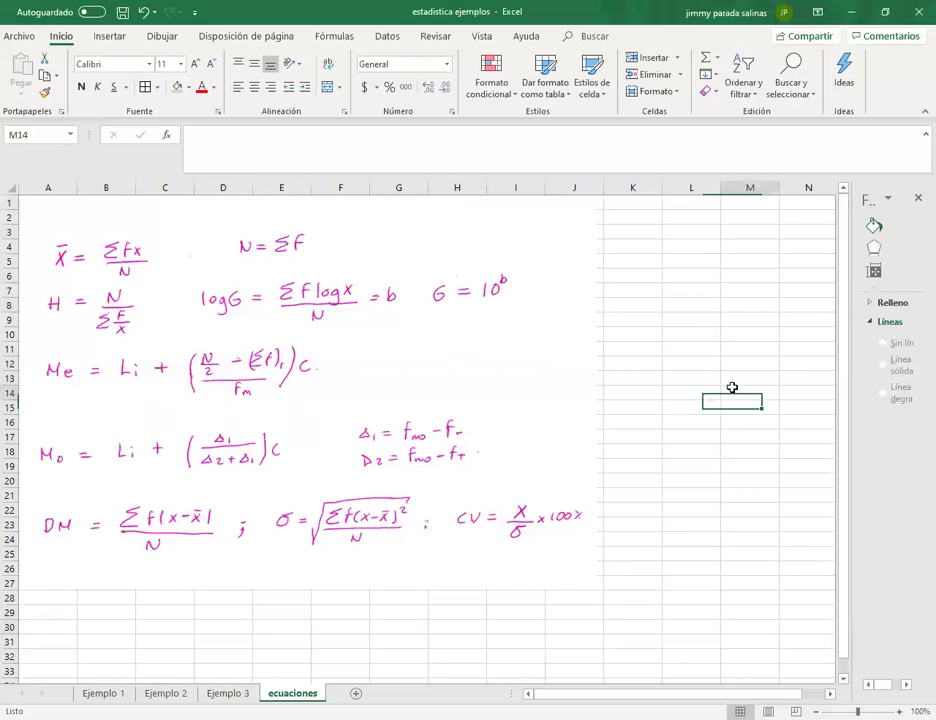
{"action": "left_click", "coordinate": [99, 694]}
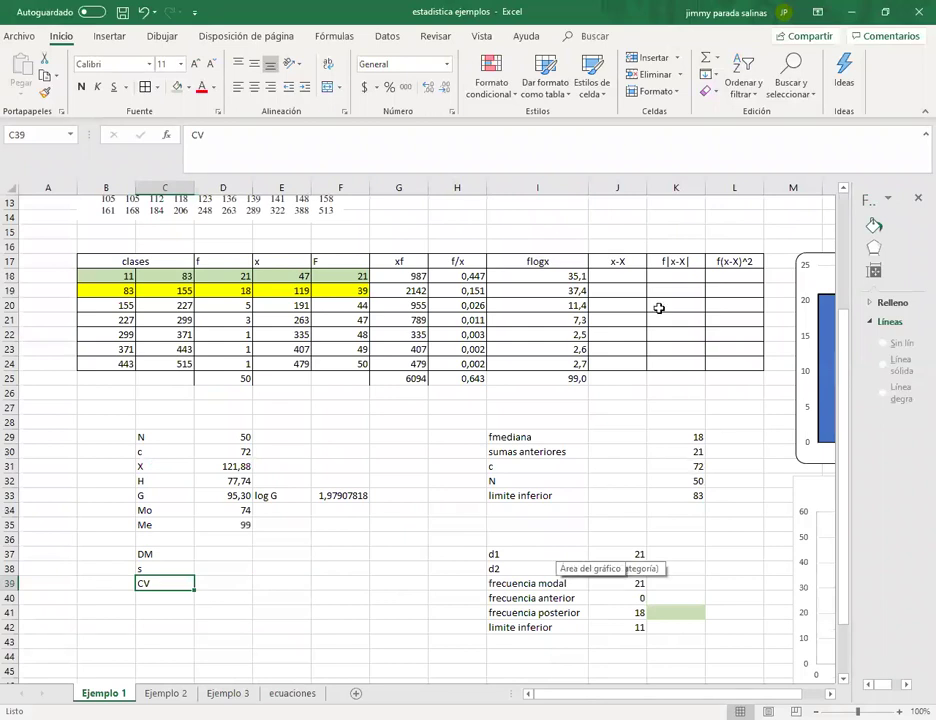
Step: Calculate the first class's deviation from the mean in the x-X column, cell J18, with =E18-121,88
{"action": "left_click", "coordinate": [628, 277]}
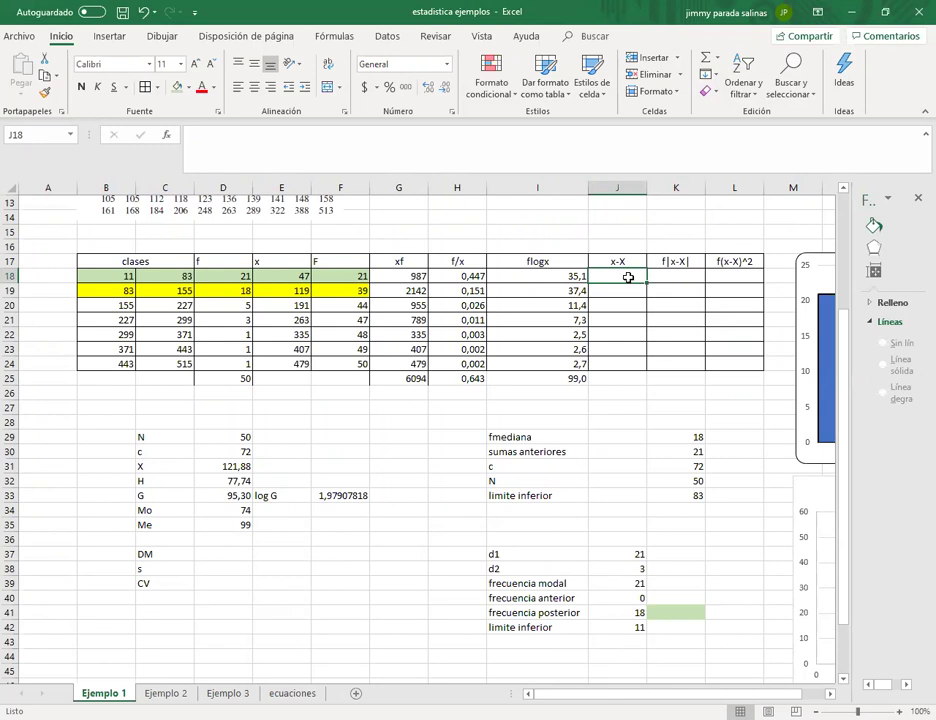
{"action": "type", "text": "="}
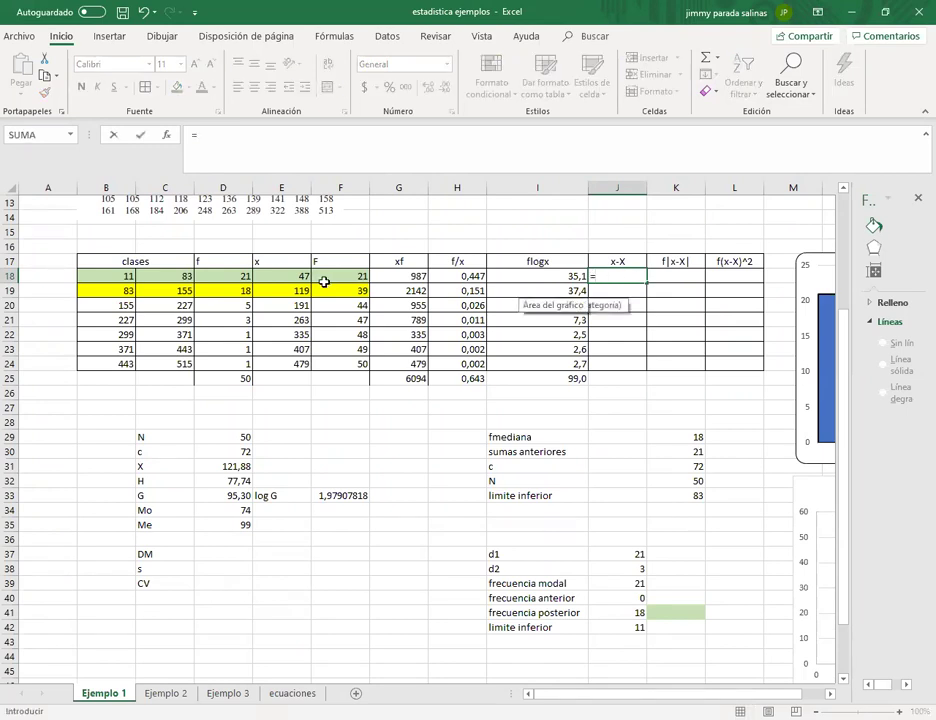
{"action": "left_click", "coordinate": [291, 276]}
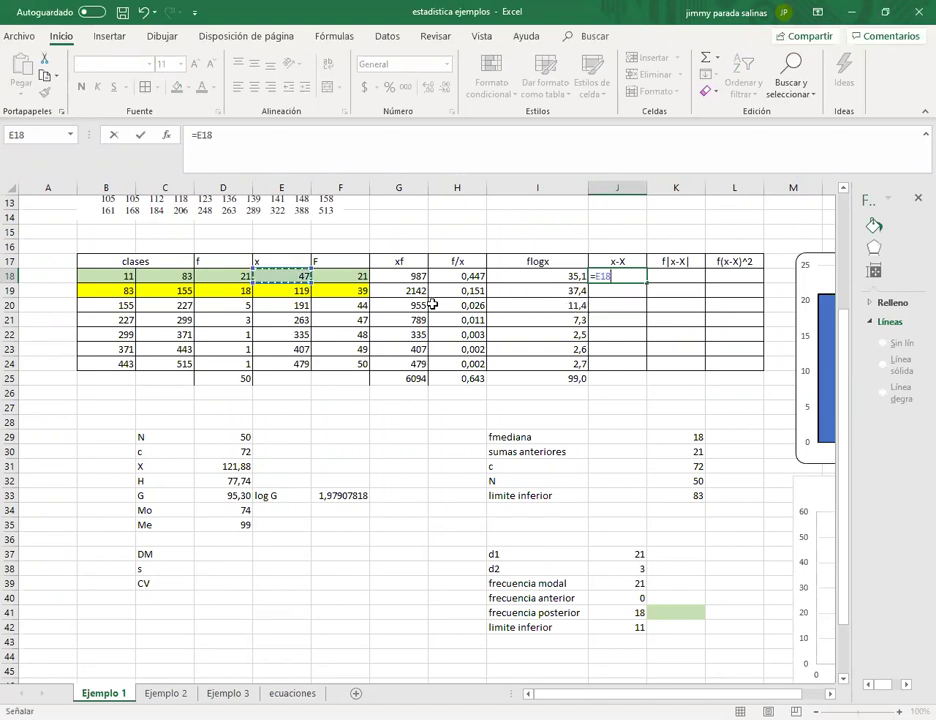
{"action": "type", "text": "-"}
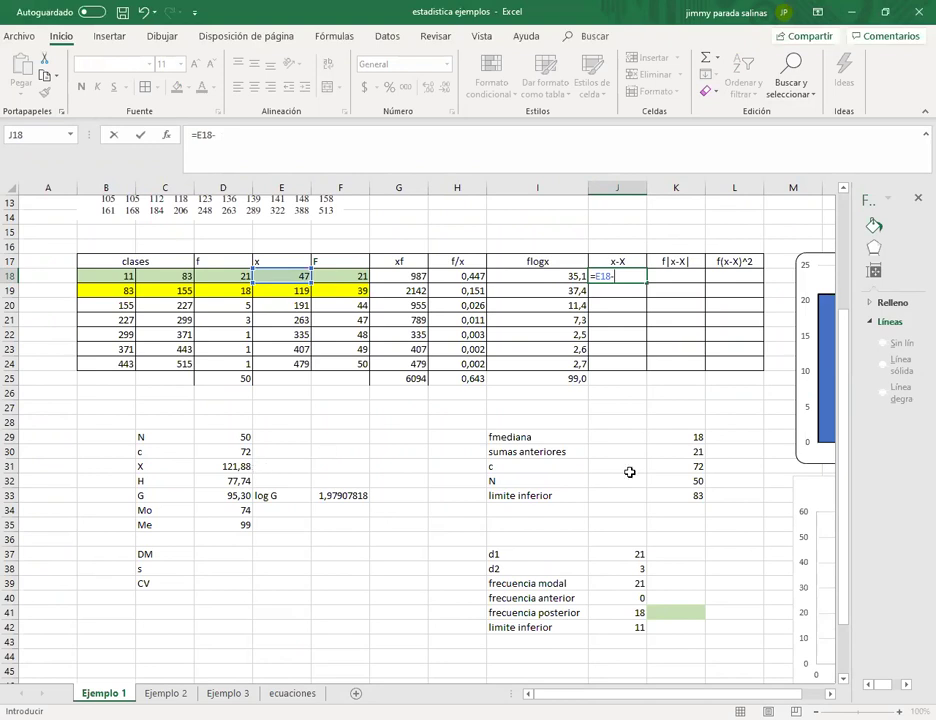
{"action": "type", "text": "121,88"}
{"action": "key", "text": "Return"}
{"action": "left_click", "coordinate": [633, 274]}
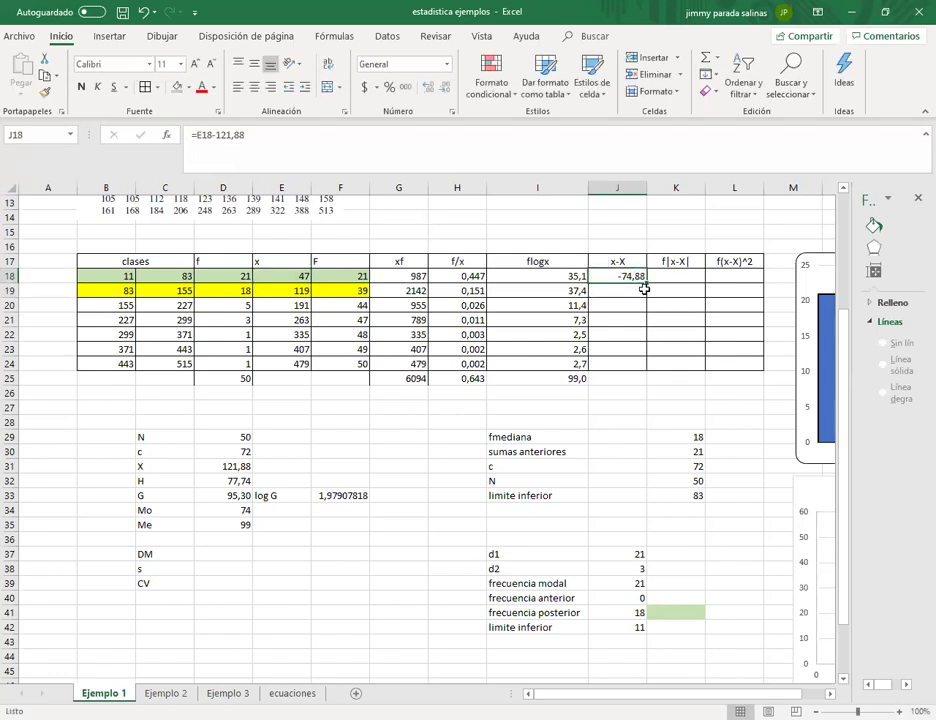
Step: Copy the x-X formula down to J24, and calculate the first class's f|x-X| value in K18 with =D18*ABS(J18)
{"action": "left_click_drag", "start_coordinate": [650, 285], "coordinate": [650, 366]}
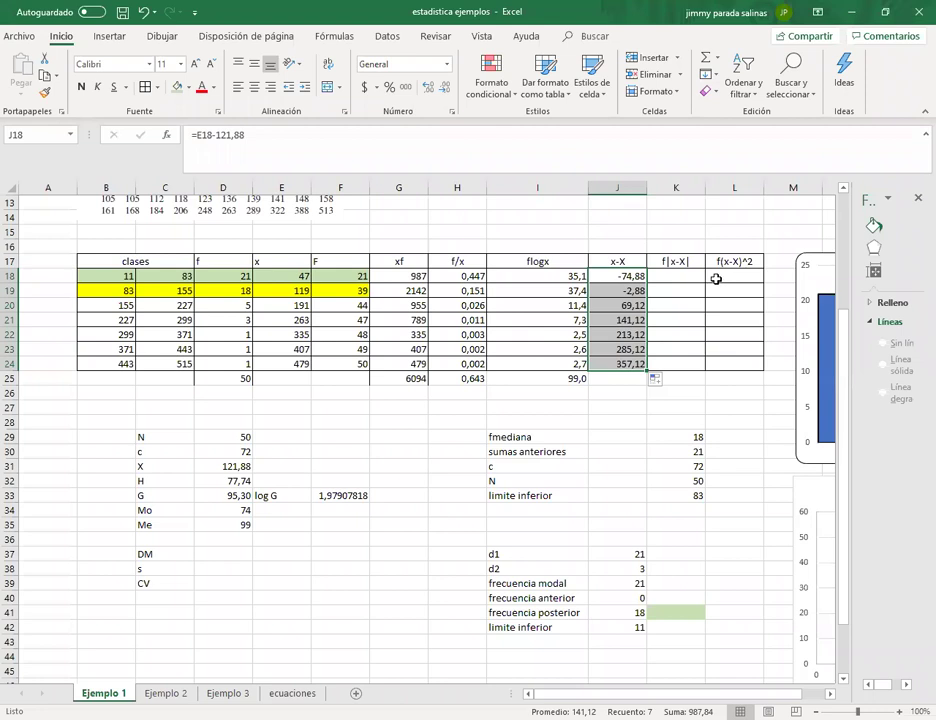
{"action": "left_click", "coordinate": [678, 278]}
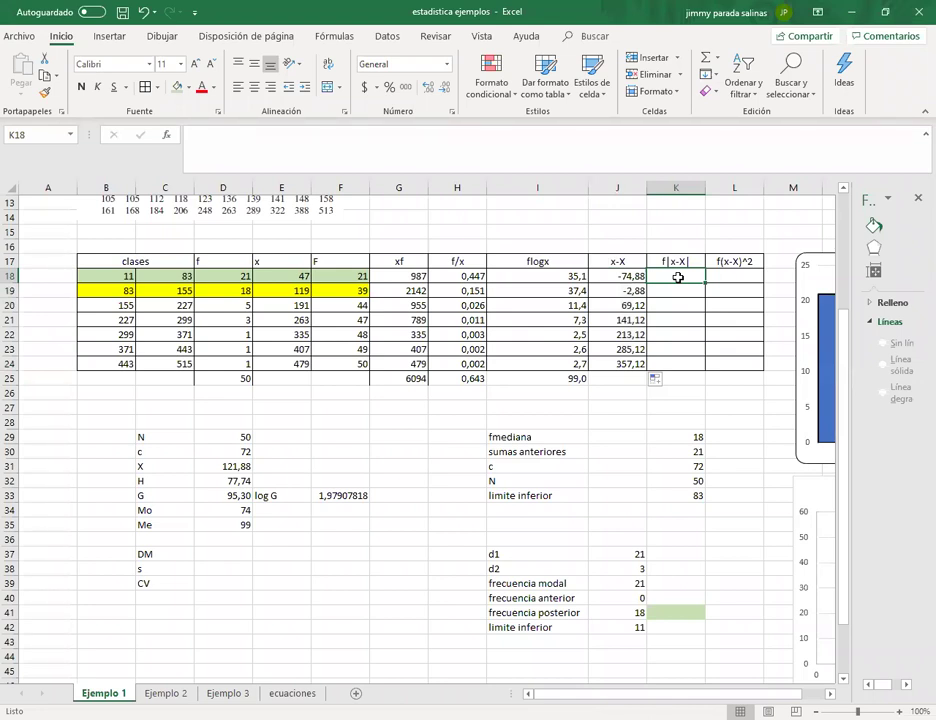
{"action": "type", "text": "="}
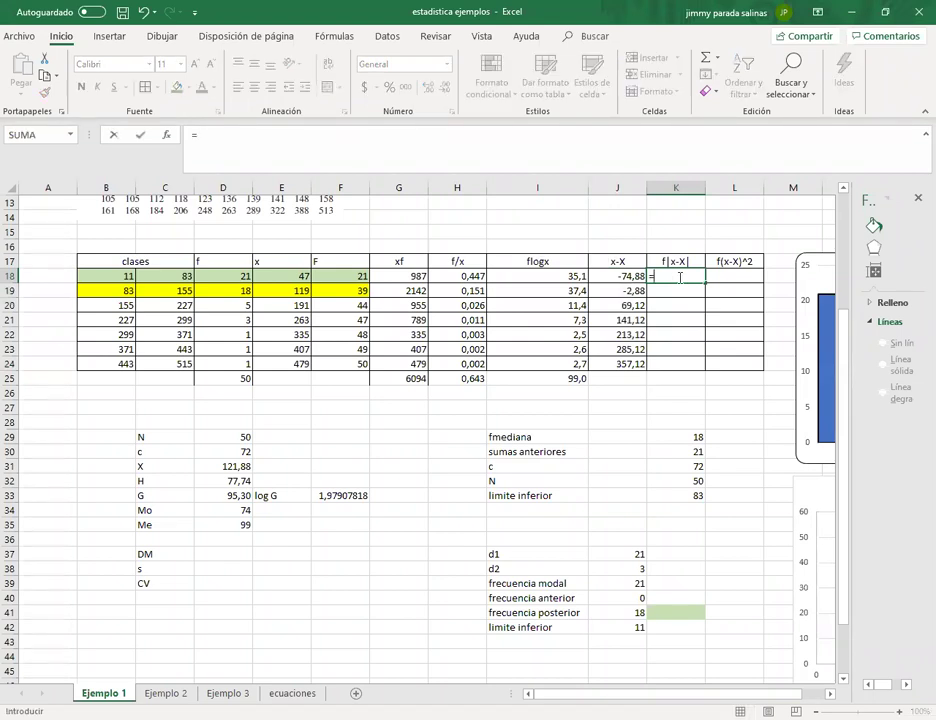
{"action": "left_click", "coordinate": [241, 277]}
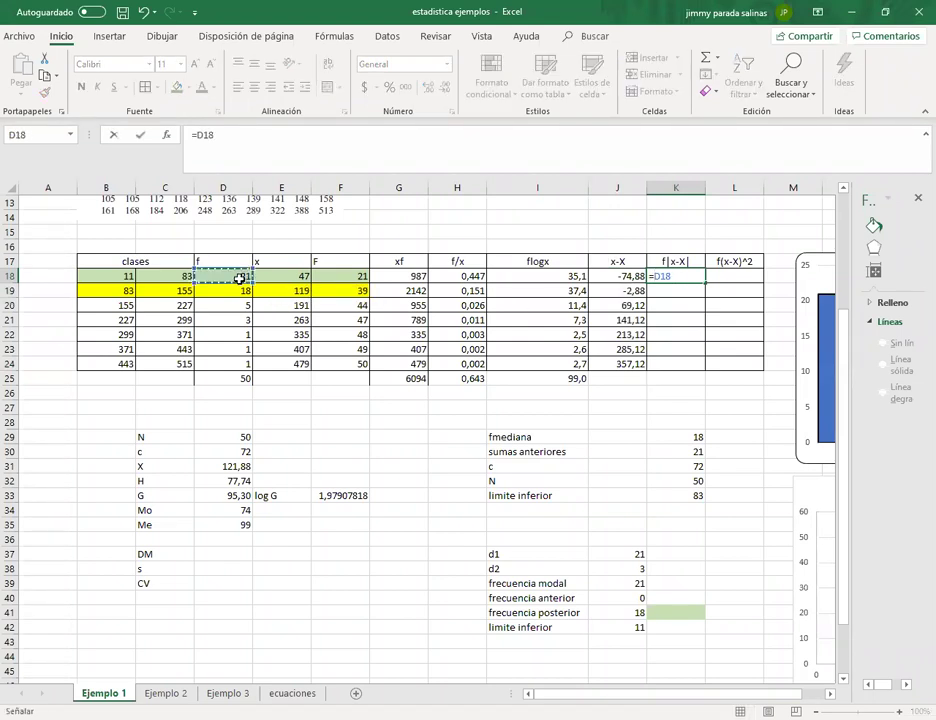
{"action": "type", "text": "*"}
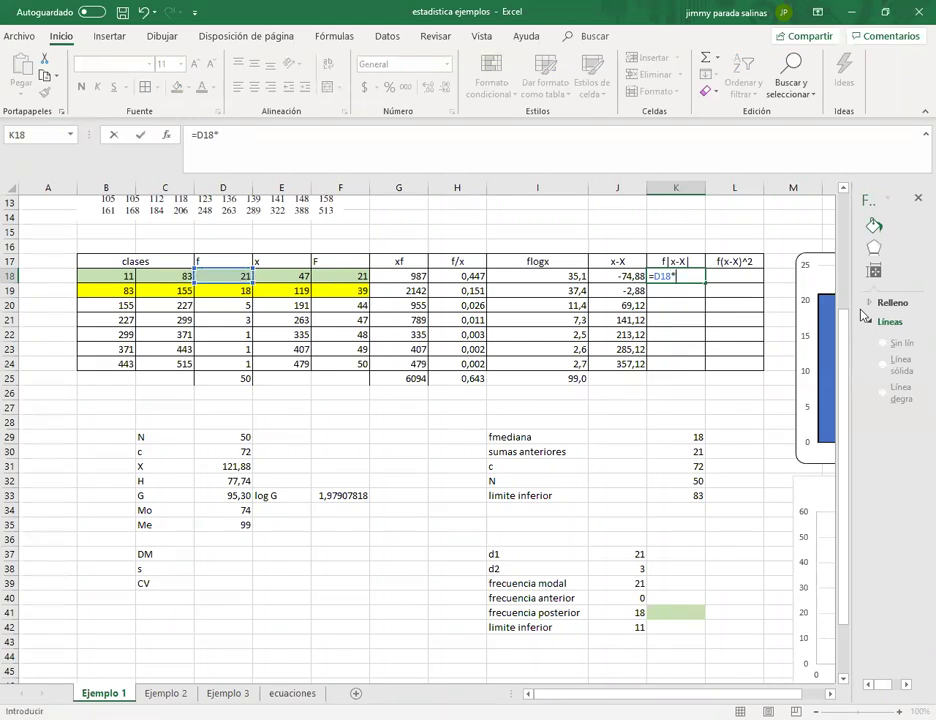
{"action": "type", "text": "ab"}
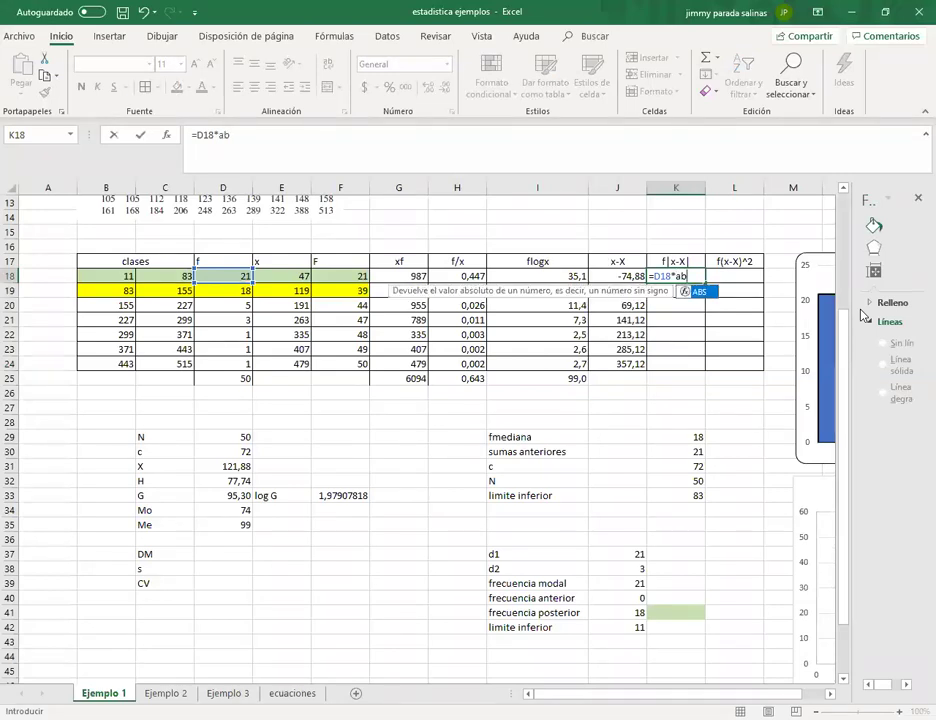
{"action": "type", "text": "s"}
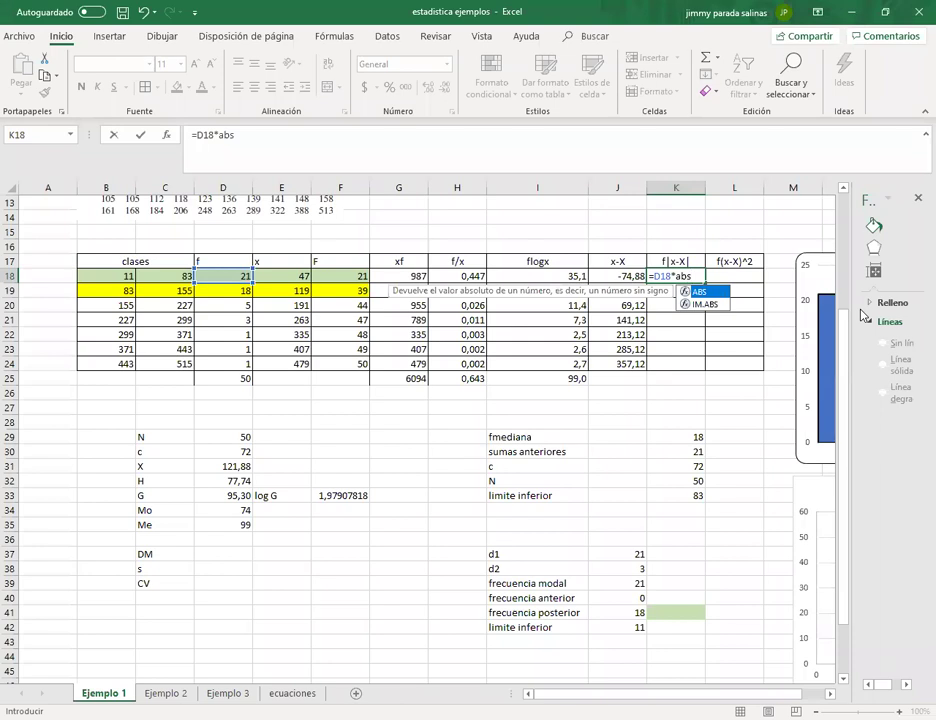
{"action": "type", "text": "("}
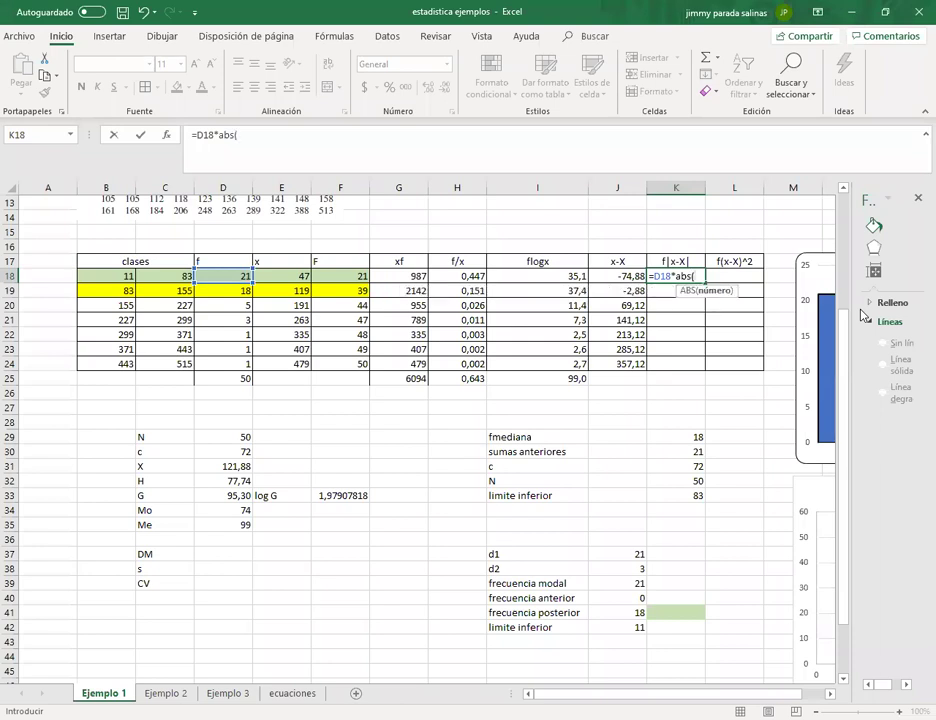
{"action": "left_click", "coordinate": [631, 274]}
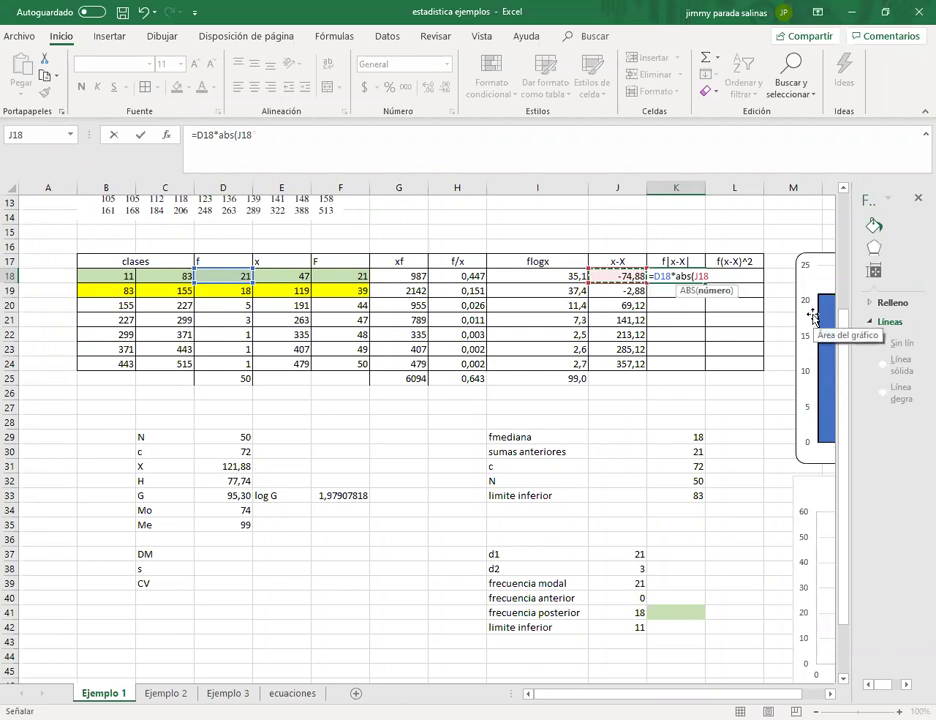
{"action": "type", "text": ")"}
{"action": "key", "text": "ctrl+Return"}
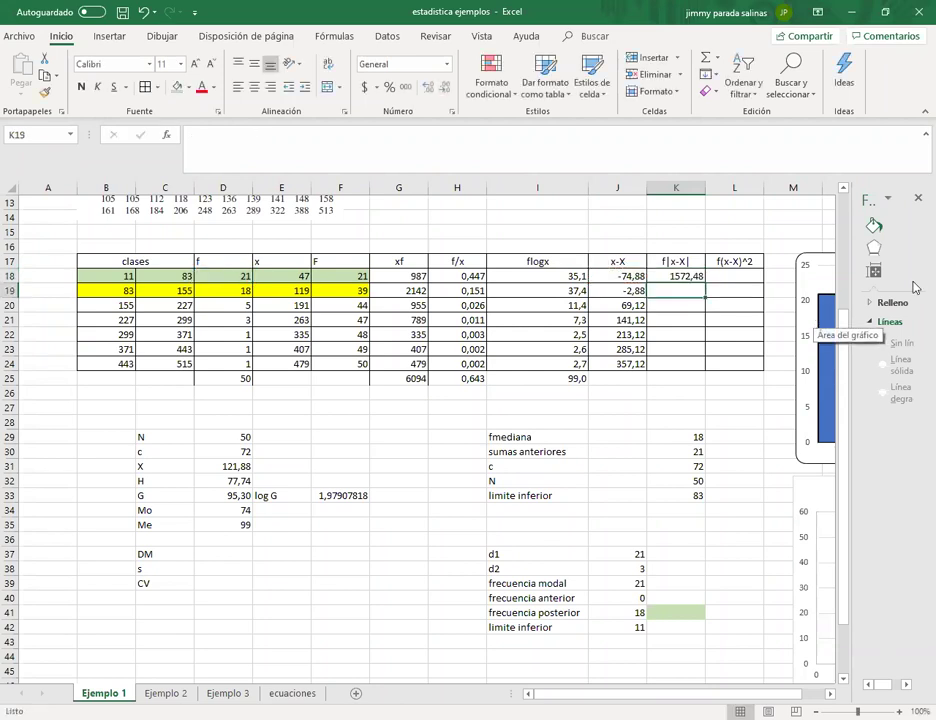
Step: Copy the f|x-X| formula down to K24 and total the column in K25 with =SUMA(K18:K24)
{"action": "left_click_drag", "start_coordinate": [706, 283], "coordinate": [708, 372]}
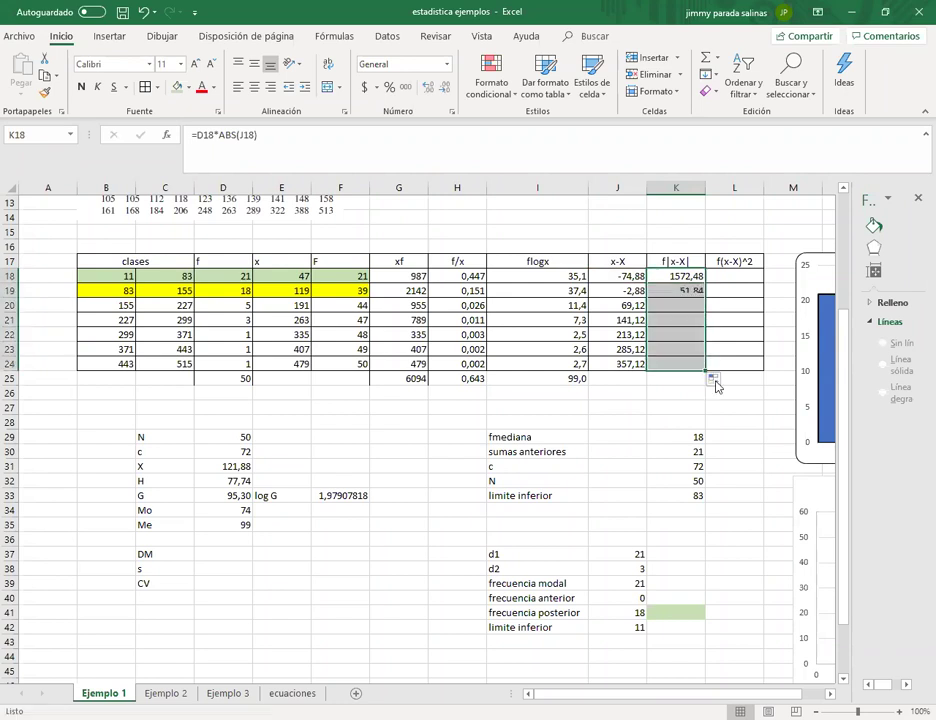
{"action": "left_click", "coordinate": [741, 398]}
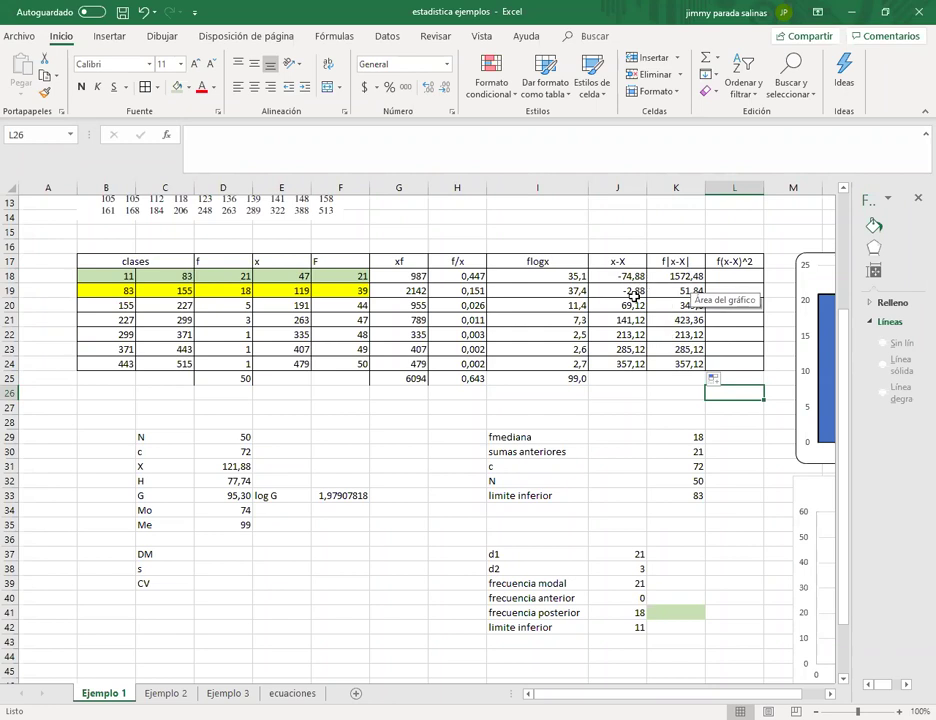
{"action": "left_click", "coordinate": [680, 379]}
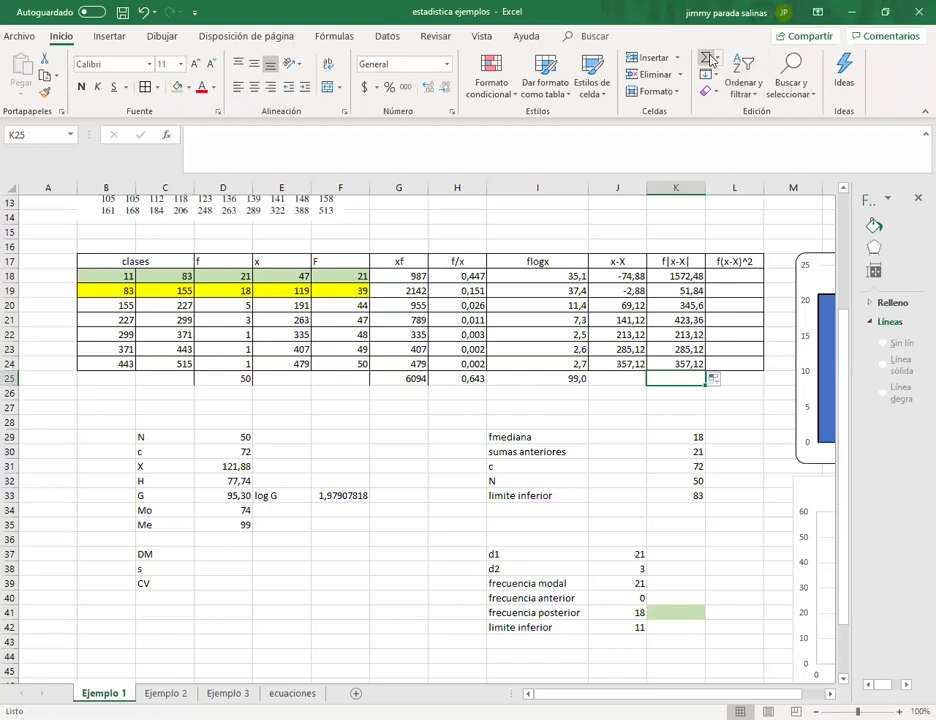
{"action": "left_click", "coordinate": [707, 58]}
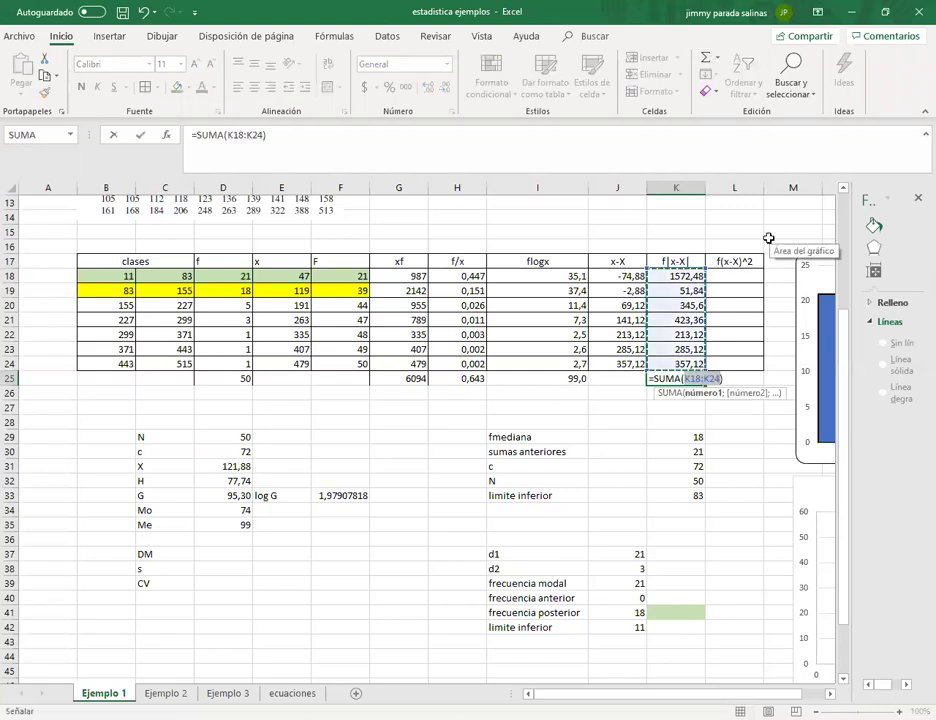
{"action": "key", "text": "Return"}
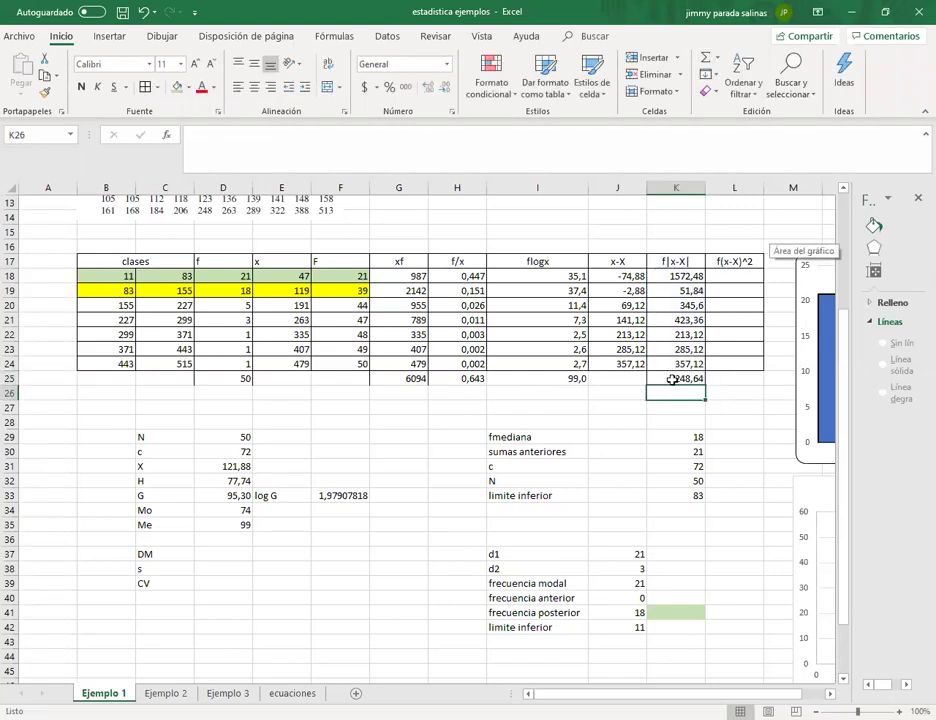
{"action": "left_click", "coordinate": [675, 379]}
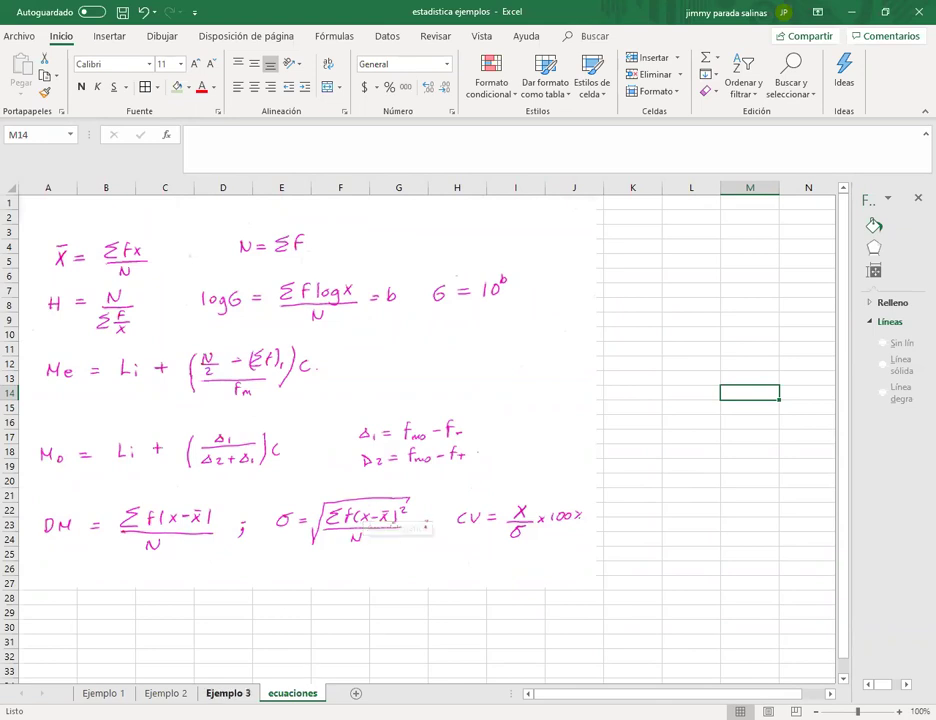
Step: Calculate the mean deviation DM in D37 of the Ejemplo 1 sheet with =K25/D29, and display it with two decimals
{"action": "left_click", "coordinate": [94, 692]}
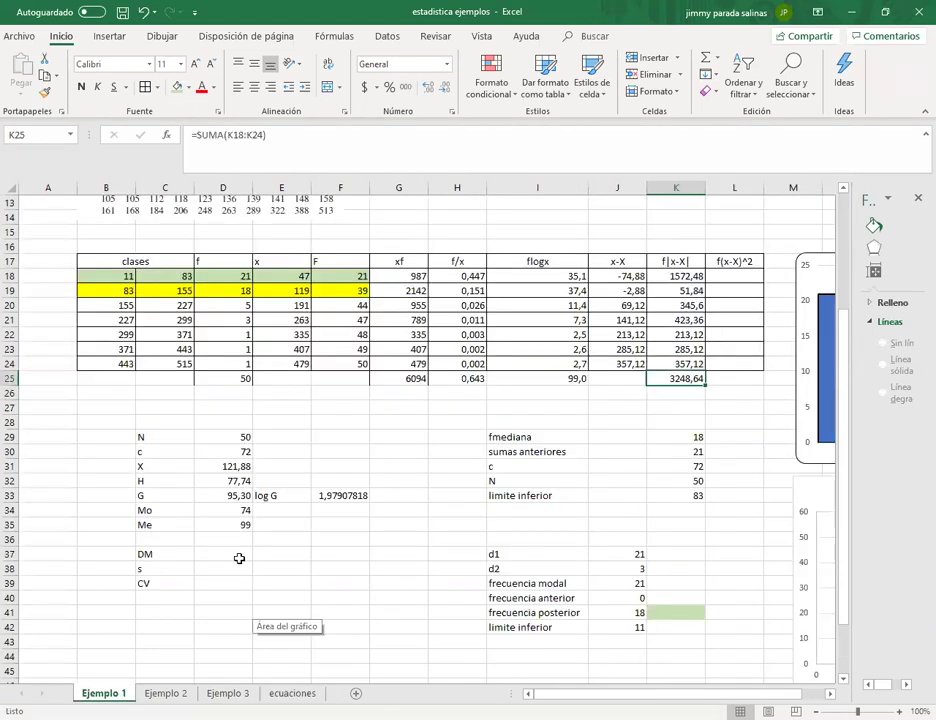
{"action": "left_click", "coordinate": [238, 557]}
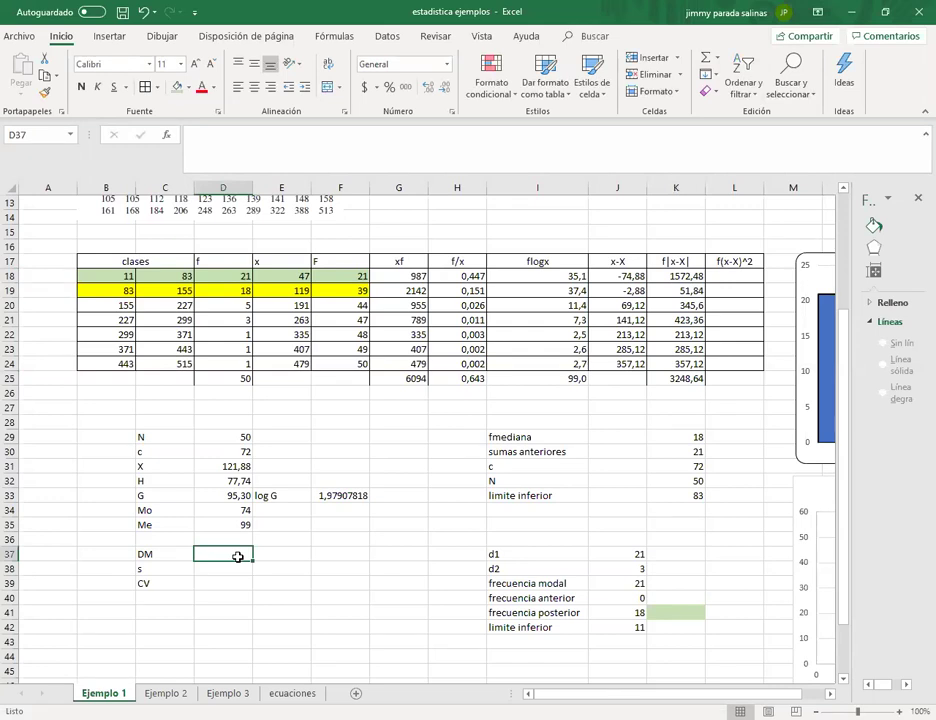
{"action": "type", "text": "="}
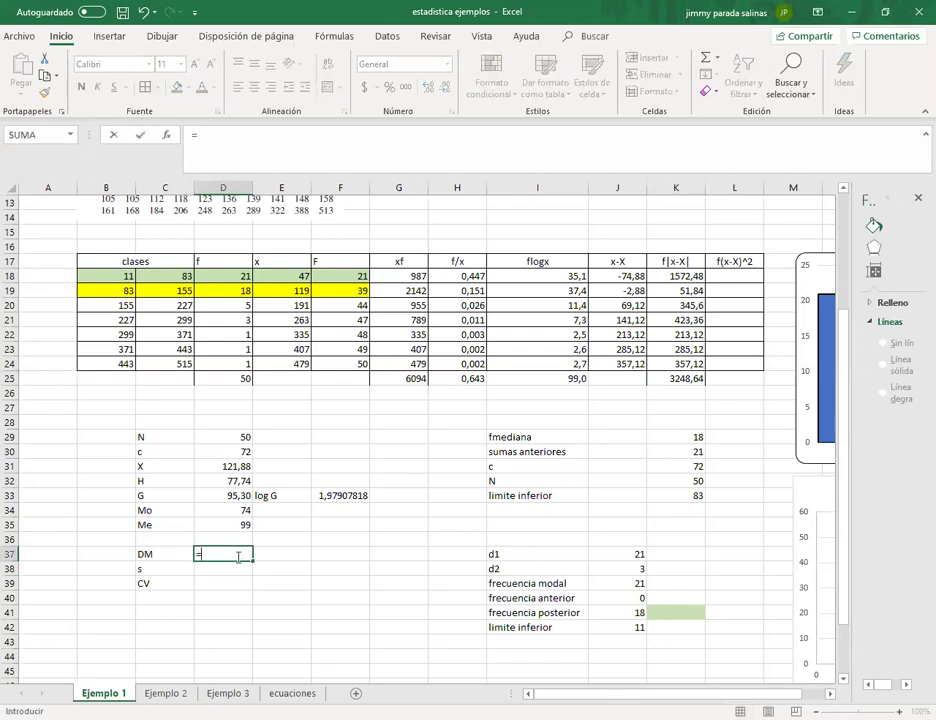
{"action": "left_click", "coordinate": [674, 377]}
{"action": "type", "text": "/"}
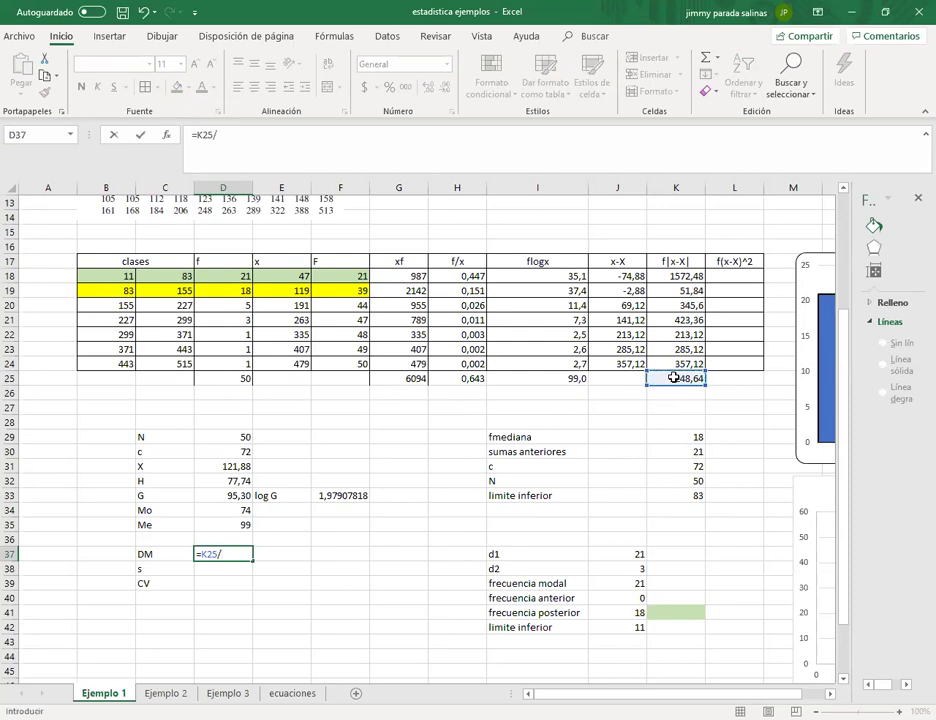
{"action": "left_click", "coordinate": [232, 437]}
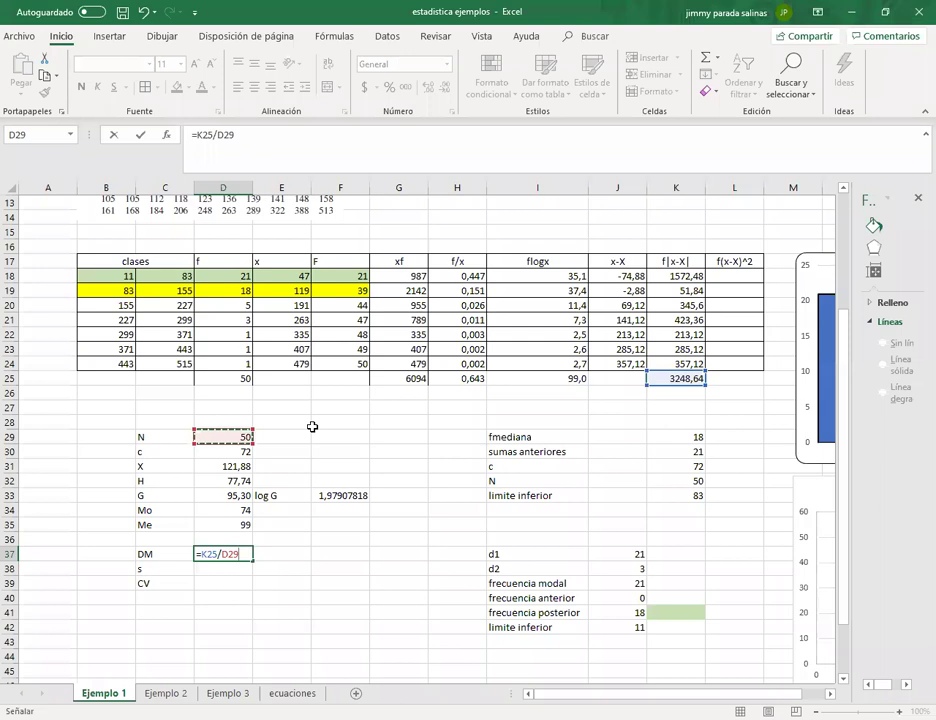
{"action": "key", "text": "Return"}
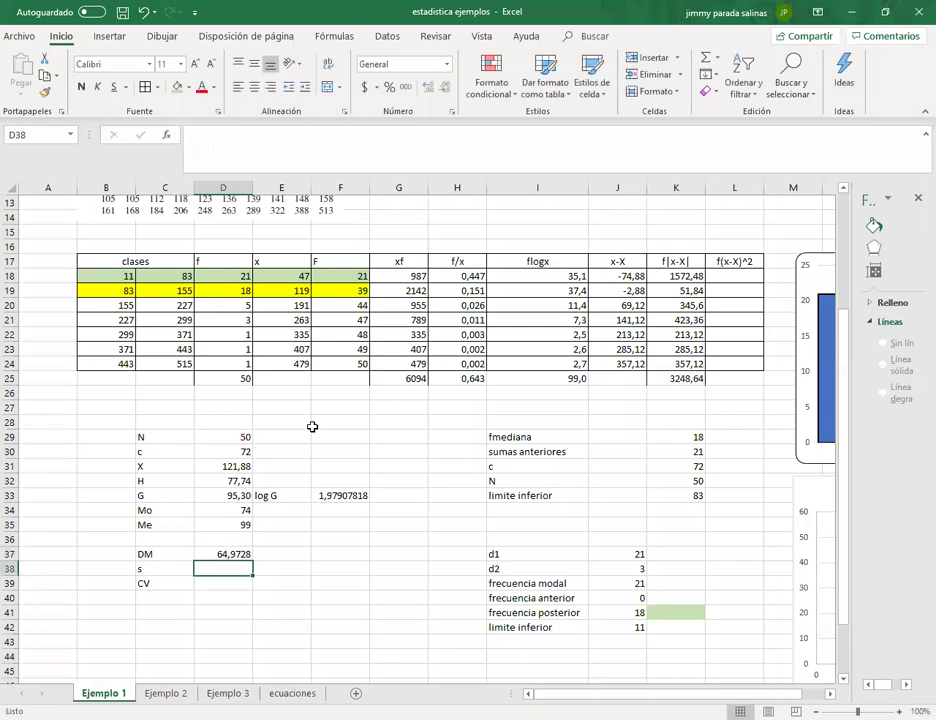
{"action": "left_click", "coordinate": [236, 553]}
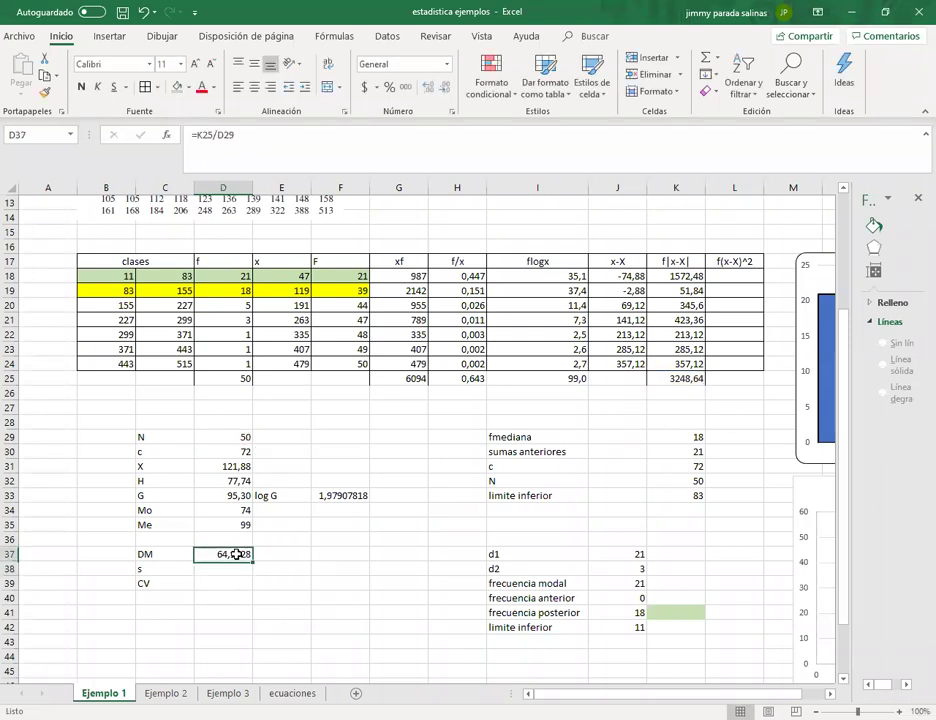
{"action": "left_click", "coordinate": [443, 87]}
{"action": "left_click", "coordinate": [443, 87]}
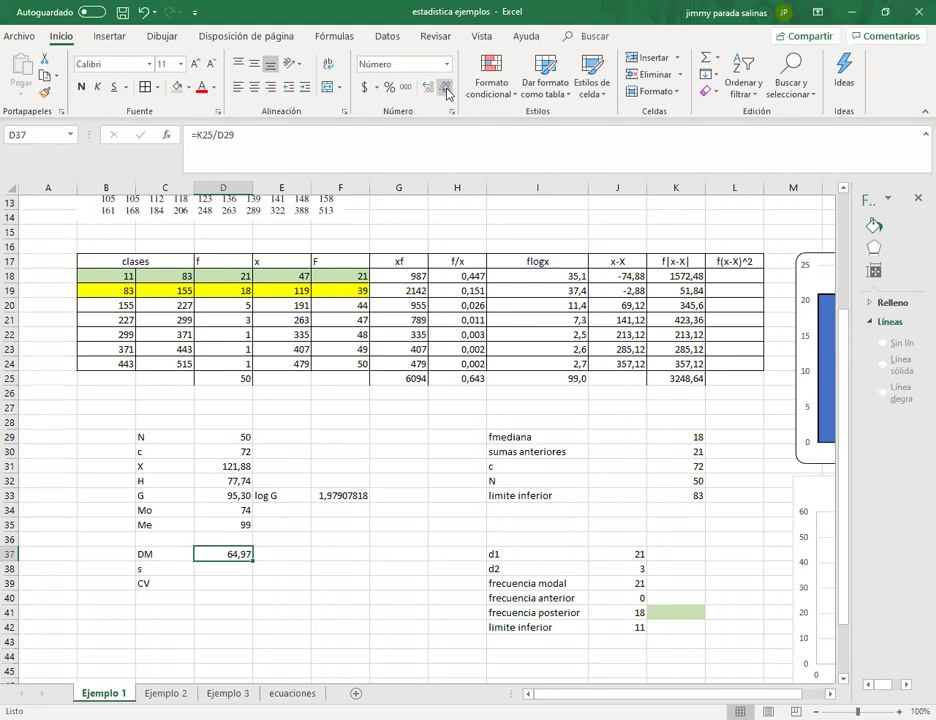
Step: Calculate the first class's f(x-X)^2 value in L18 with the formula =D18*J18^2
{"action": "left_click", "coordinate": [228, 568]}
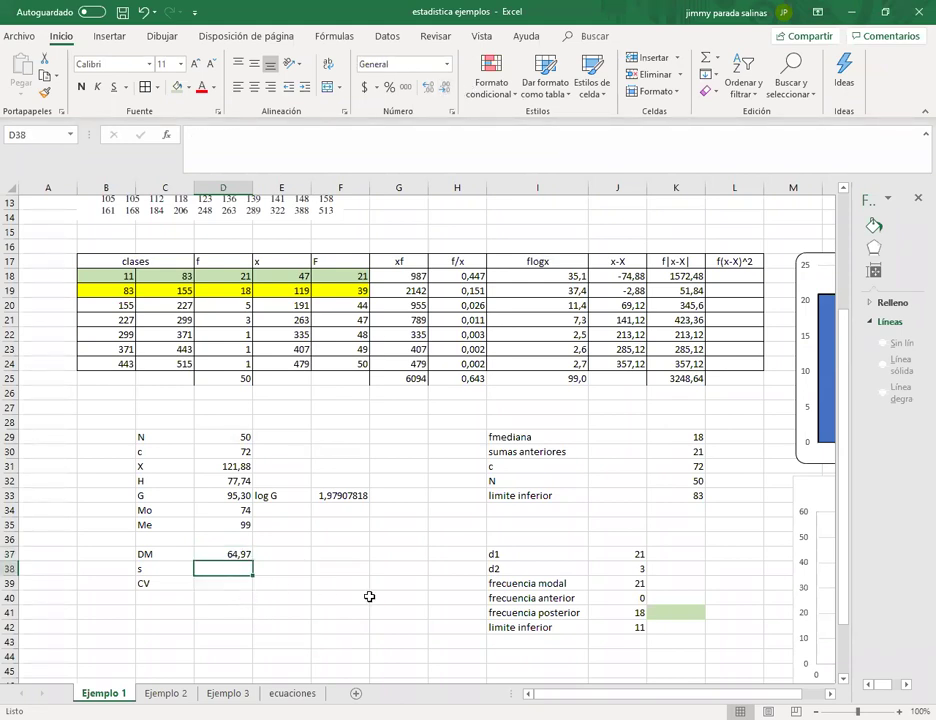
{"action": "left_click", "coordinate": [742, 276]}
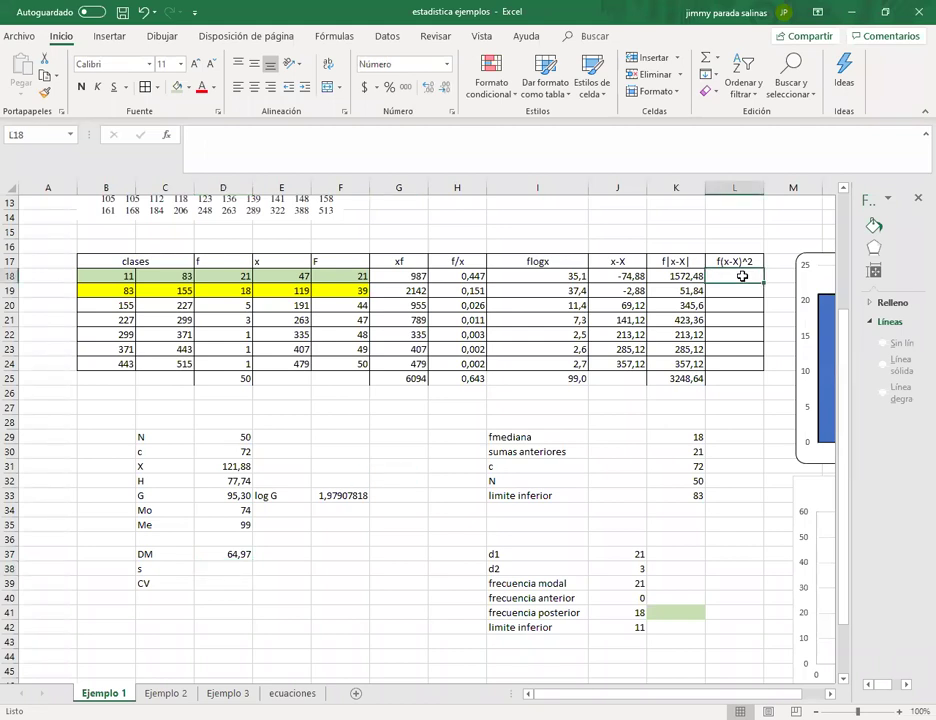
{"action": "type", "text": "="}
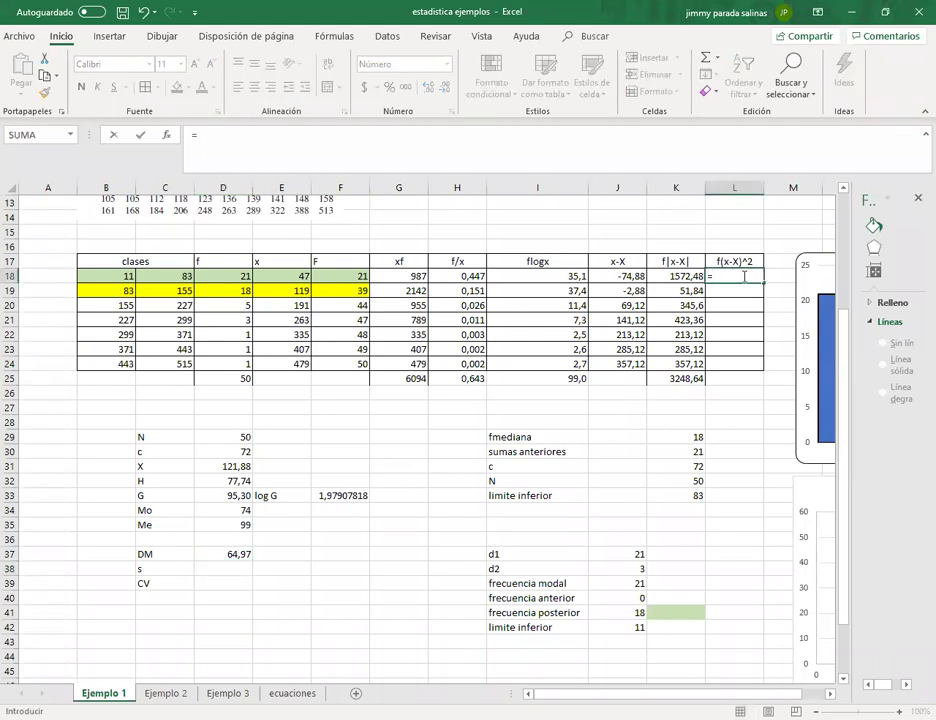
{"action": "left_click", "coordinate": [238, 276]}
{"action": "type", "text": "*"}
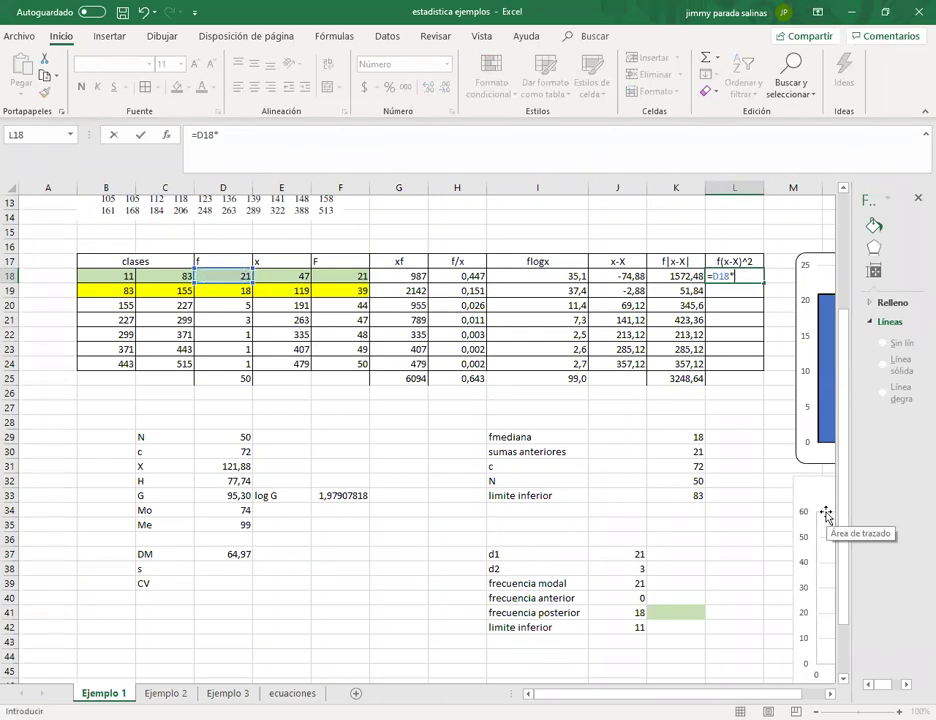
{"action": "left_click", "coordinate": [624, 276]}
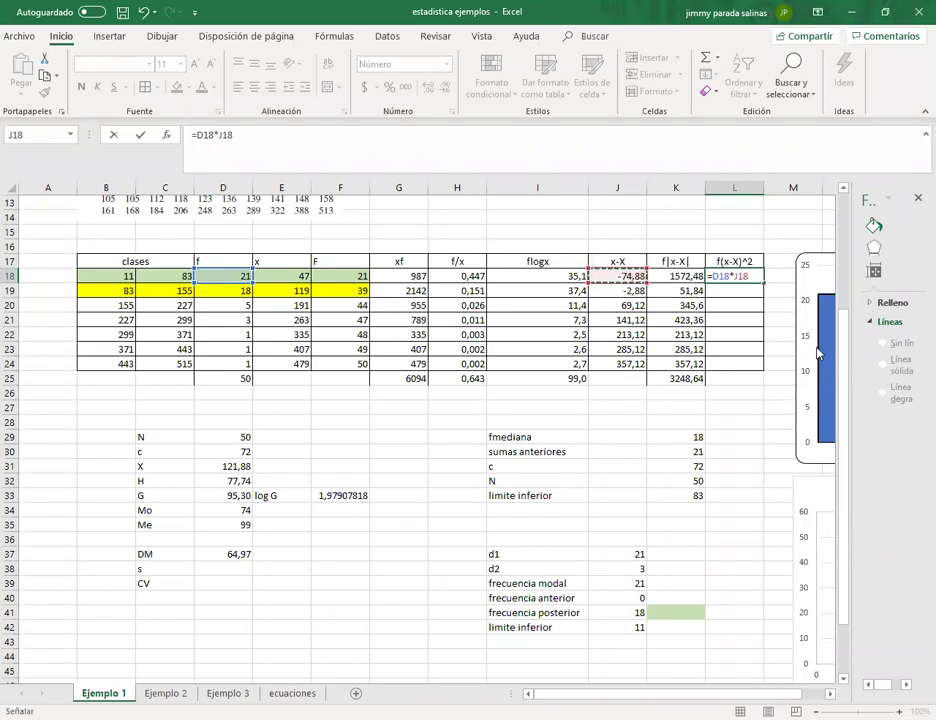
{"action": "type", "text": "^^"}
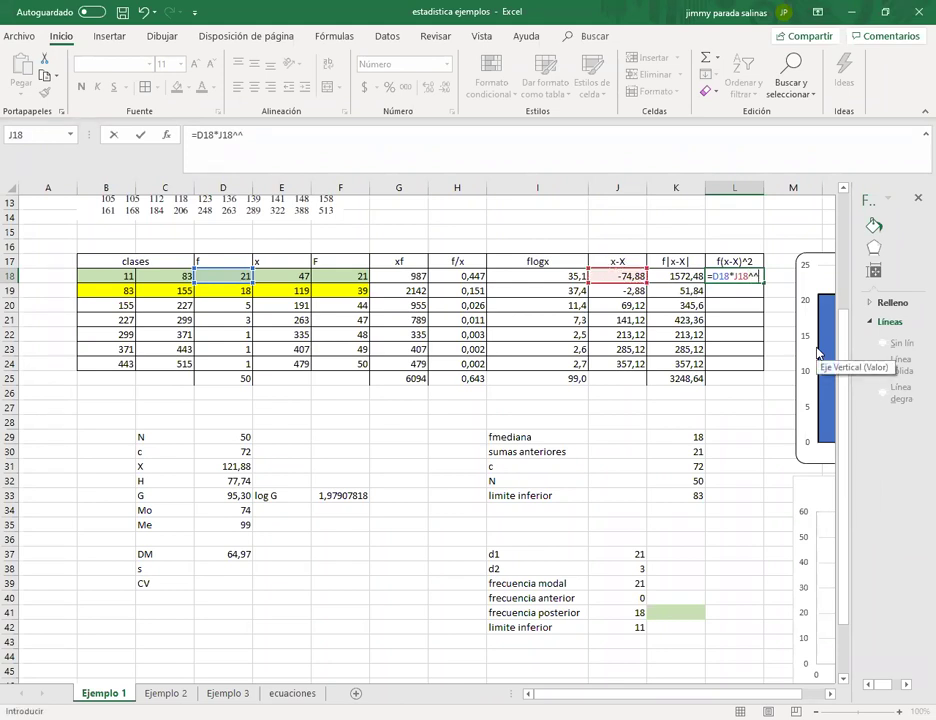
{"action": "key", "text": "BackSpace"}
{"action": "type", "text": "2"}
{"action": "key", "text": "Return"}
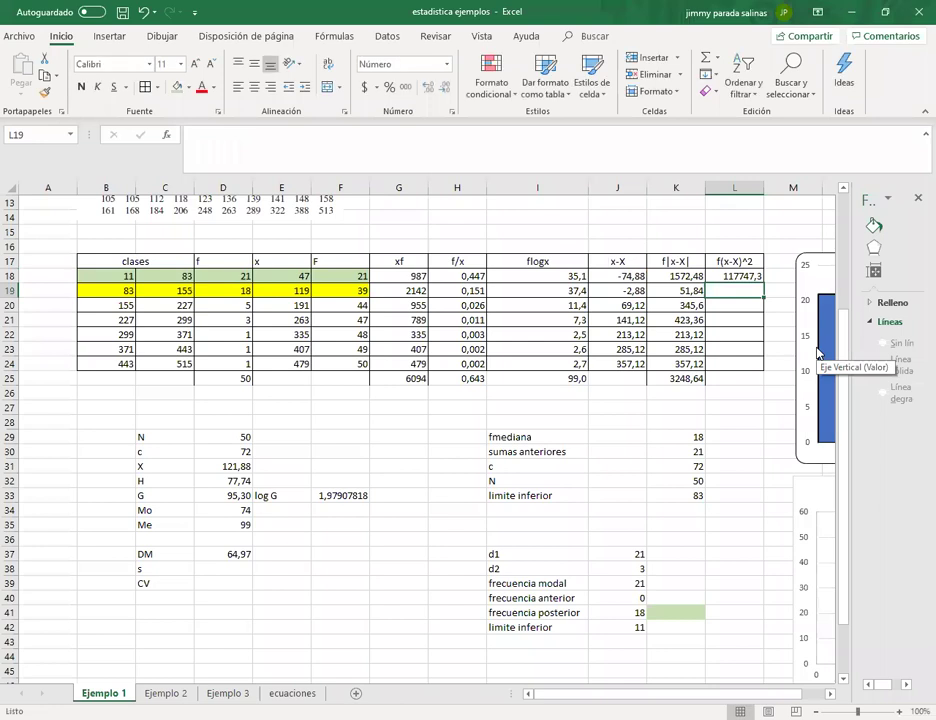
Step: Copy the f(x-X)^2 formula from L18 down to L24 and total the column in L25
{"action": "left_click", "coordinate": [755, 277]}
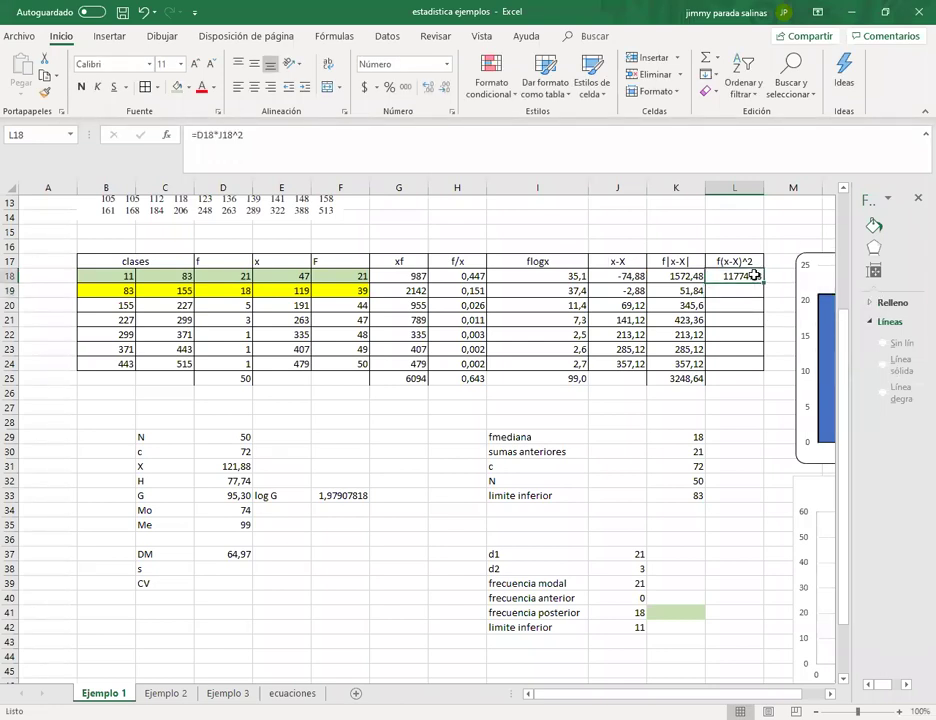
{"action": "left_click_drag", "start_coordinate": [767, 284], "coordinate": [768, 371]}
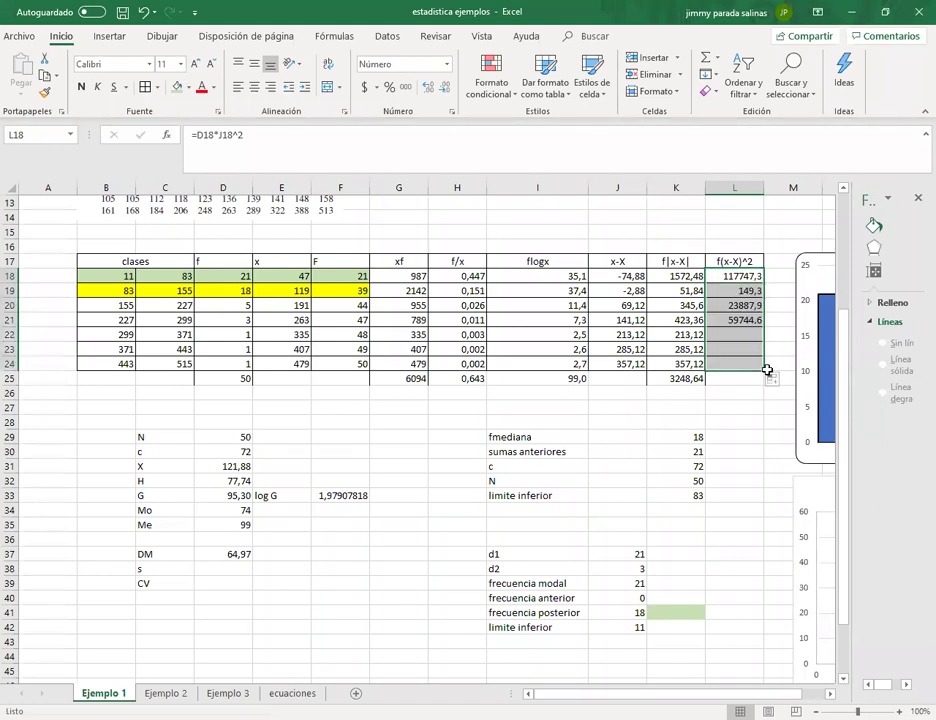
{"action": "left_click", "coordinate": [740, 379]}
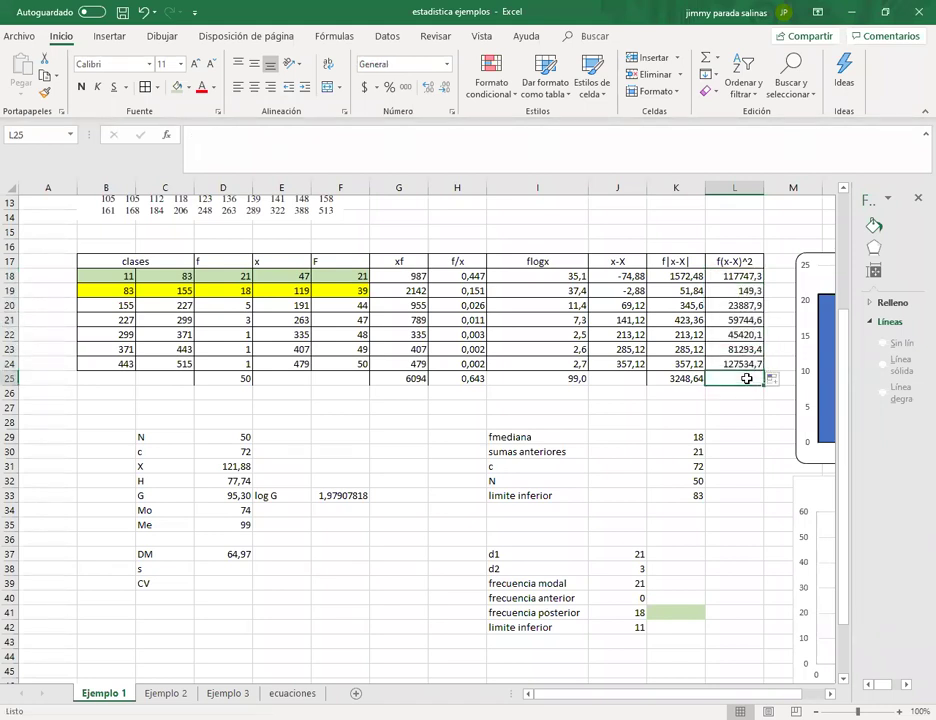
{"action": "left_click", "coordinate": [706, 58]}
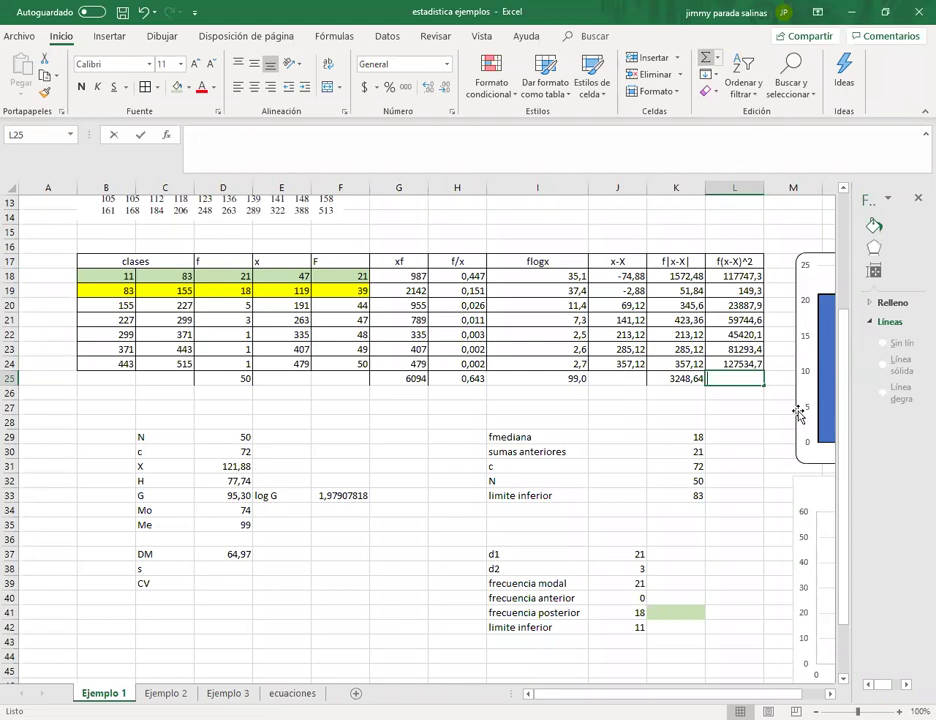
{"action": "key", "text": "Return"}
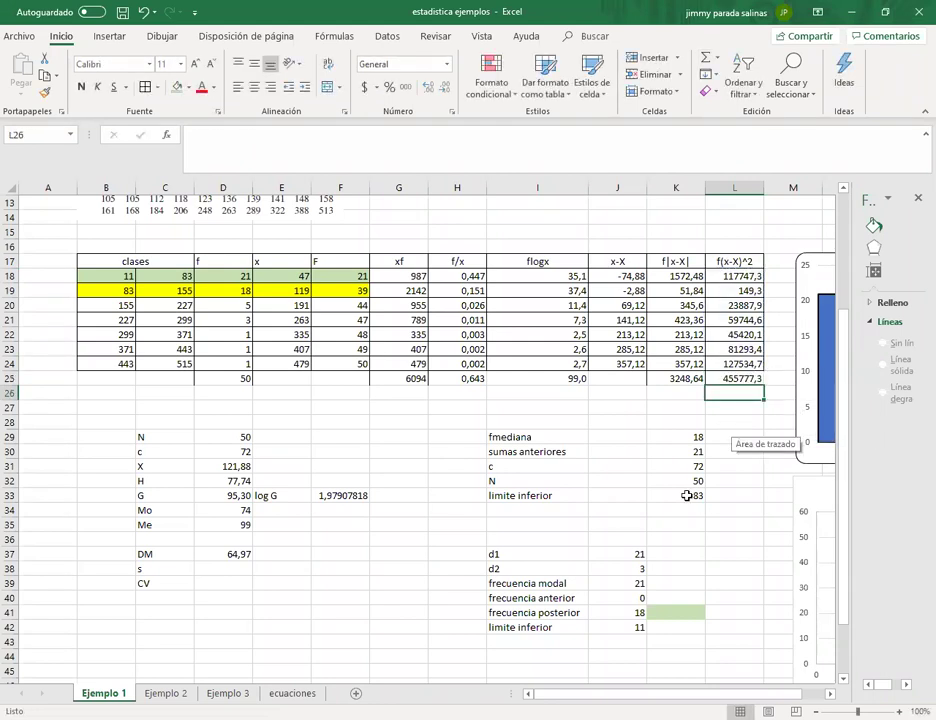
{"action": "left_click", "coordinate": [236, 569]}
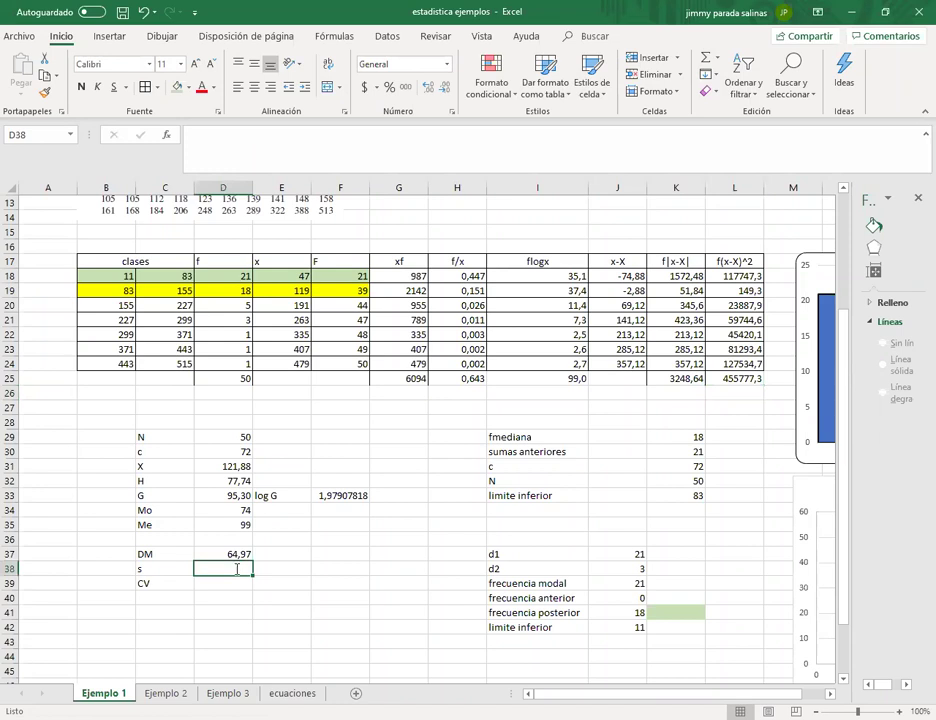
{"action": "type", "text": "="}
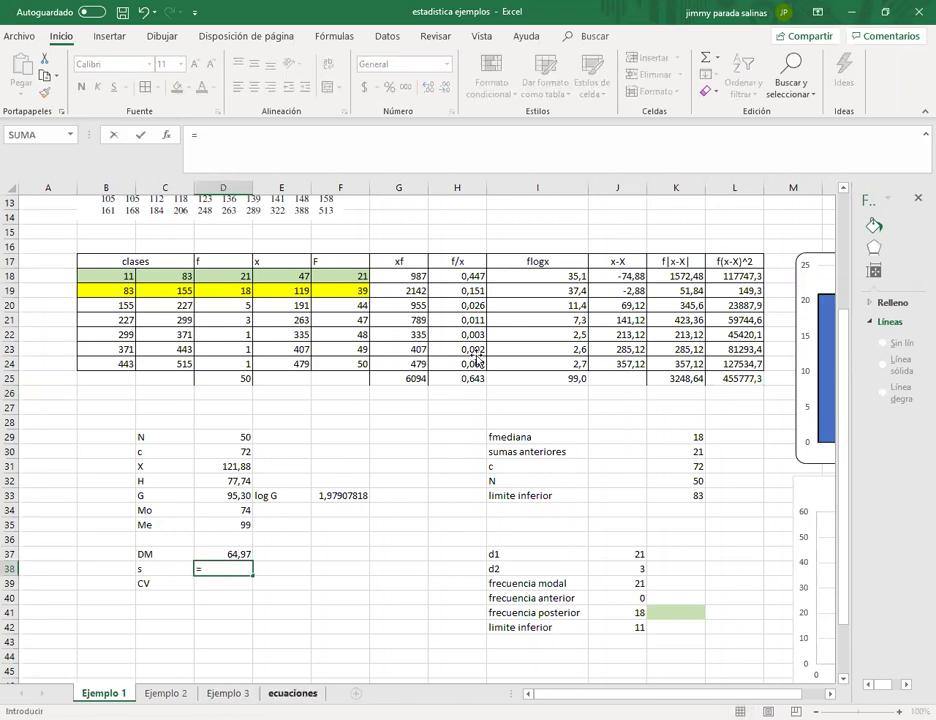
{"action": "left_click", "coordinate": [292, 693]}
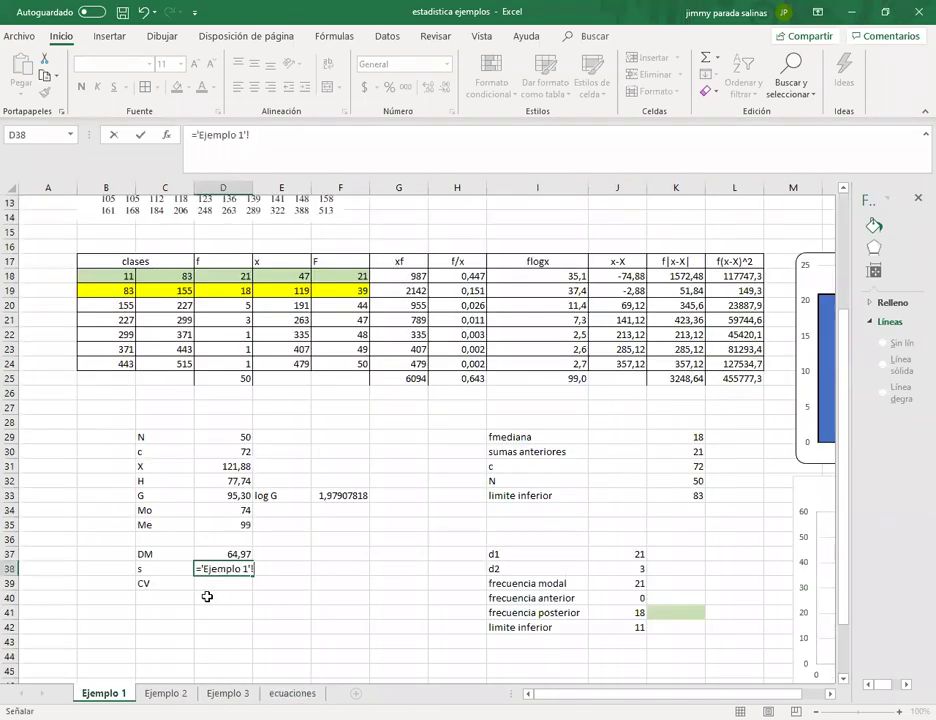
{"action": "key", "text": "BackSpace"}
{"action": "key", "text": "BackSpace"}
{"action": "key", "text": "BackSpace"}
{"action": "key", "text": "BackSpace"}
{"action": "key", "text": "BackSpace"}
{"action": "key", "text": "BackSpace"}
{"action": "key", "text": "BackSpace"}
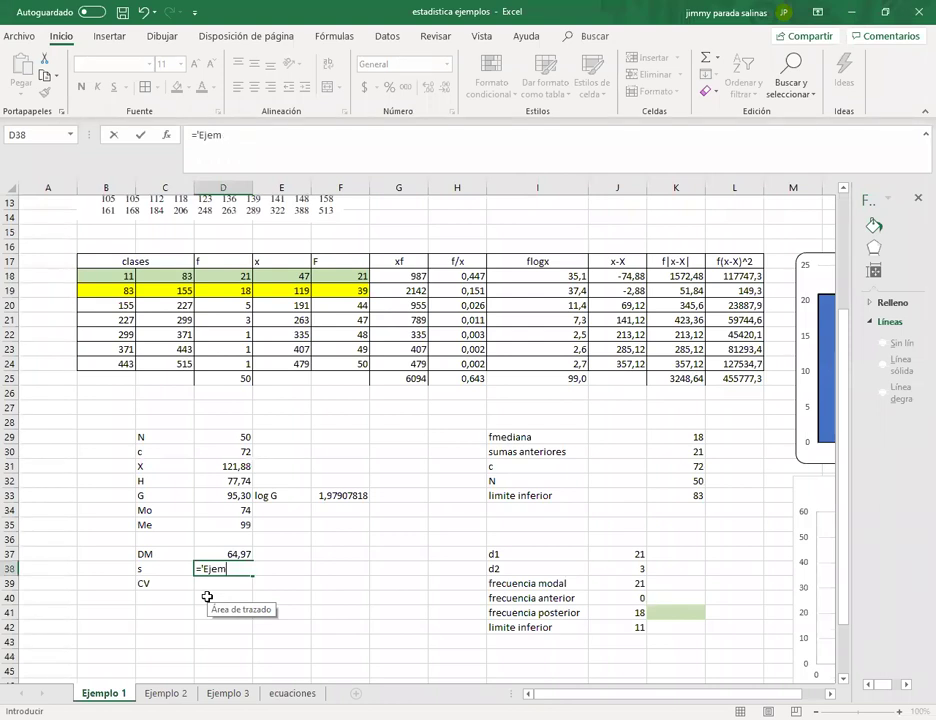
{"action": "key", "text": "BackSpace"}
{"action": "key", "text": "BackSpace"}
{"action": "key", "text": "BackSpace"}
{"action": "key", "text": "BackSpace"}
{"action": "key", "text": "BackSpace"}
{"action": "key", "text": "BackSpace"}
Step: Calculate the standard deviation s in D38 with the formula =RAIZ(L25/D29)
{"action": "type", "text": "="}
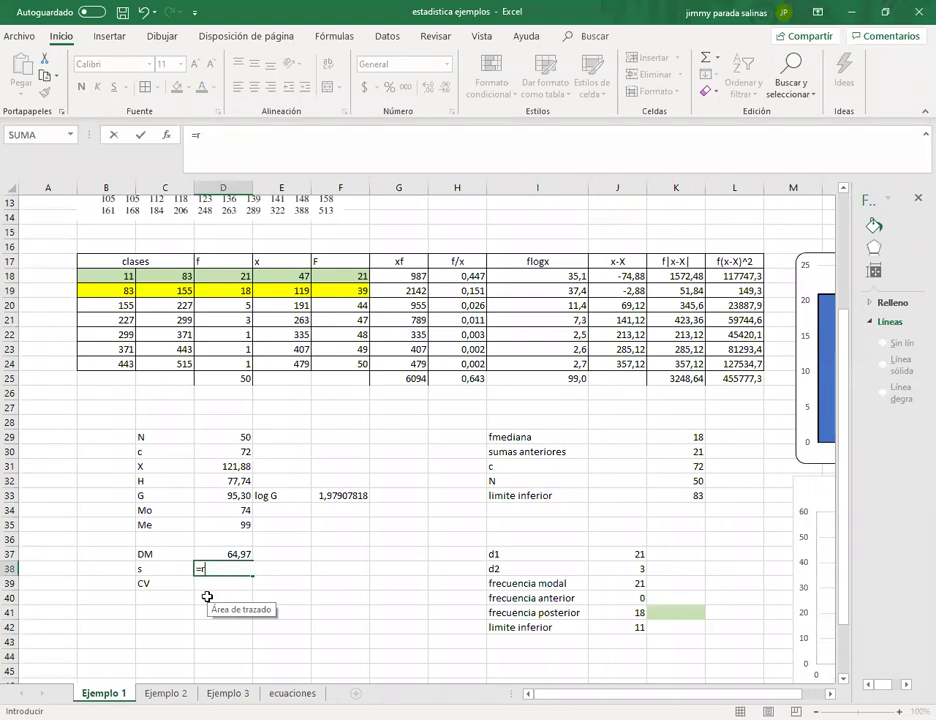
{"action": "type", "text": "rai"}
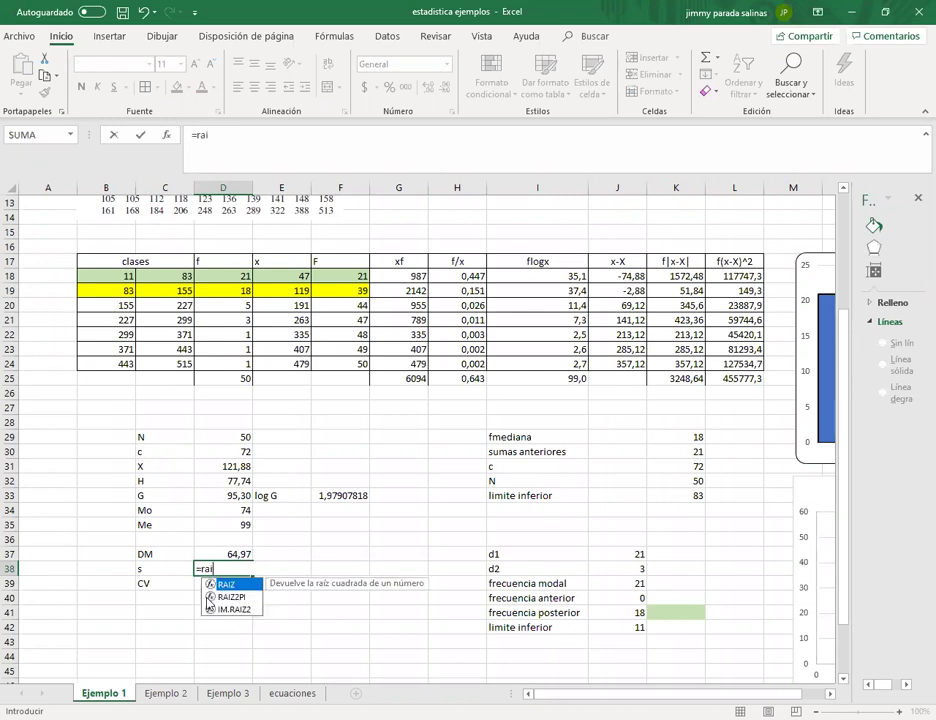
{"action": "key", "text": "Return"}
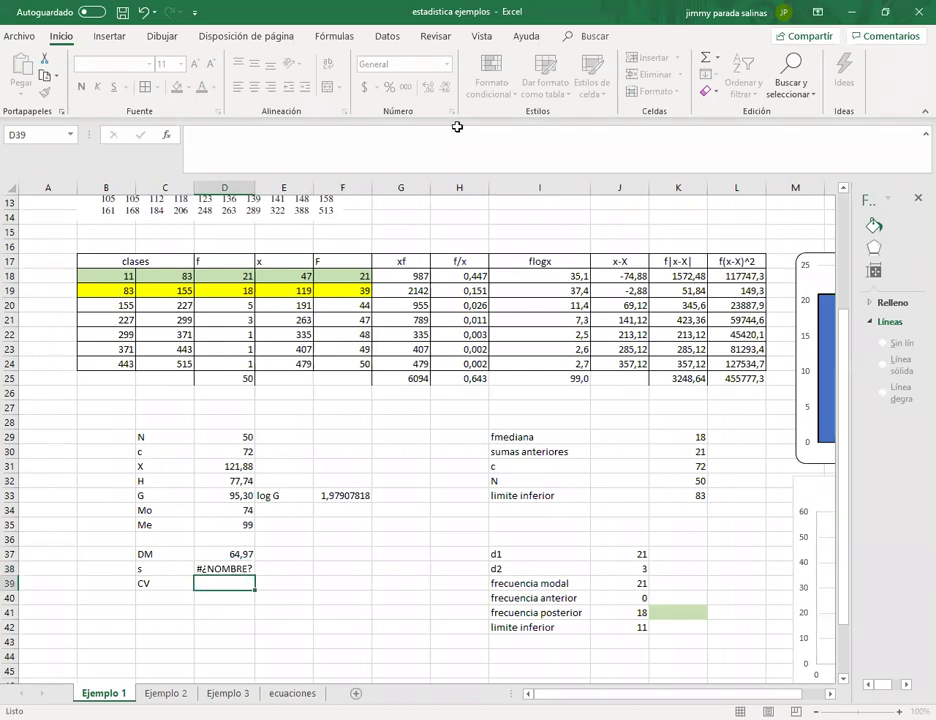
{"action": "double_click", "coordinate": [224, 570]}
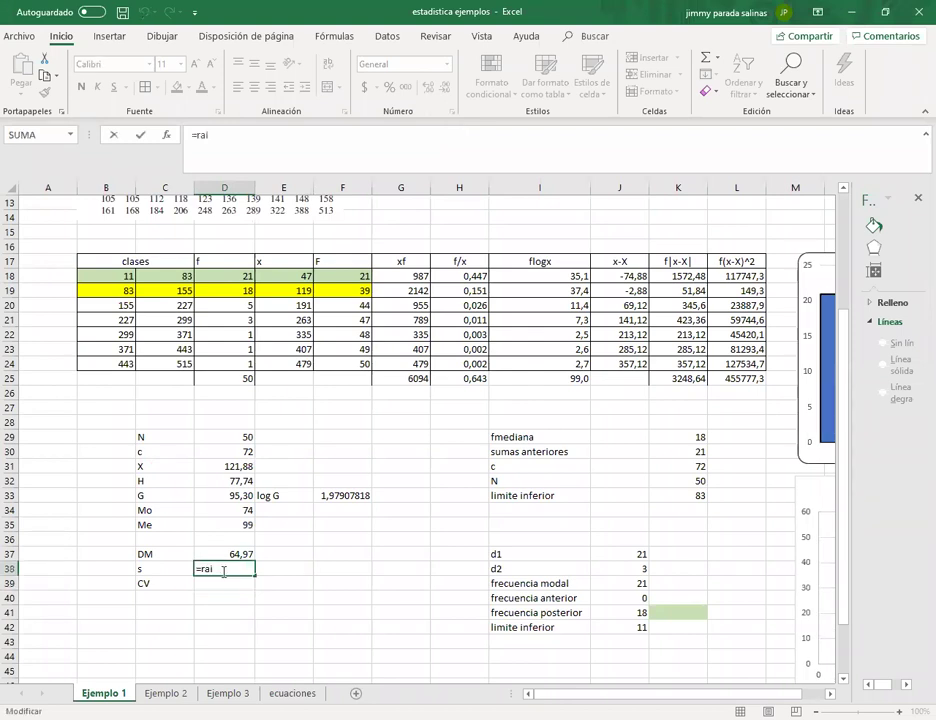
{"action": "type", "text": "z("}
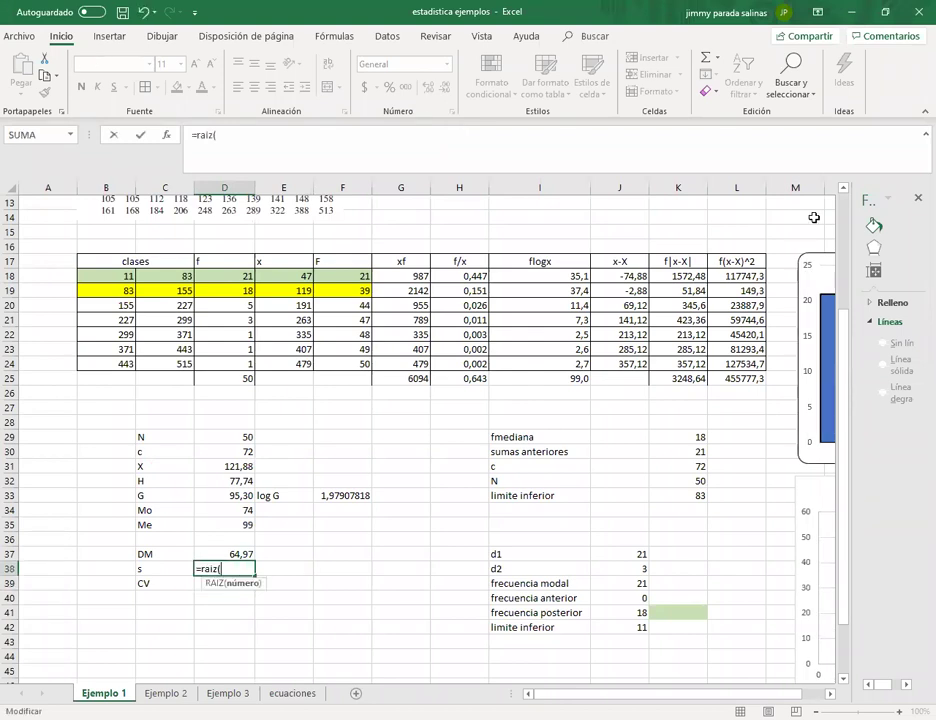
{"action": "left_click", "coordinate": [736, 380]}
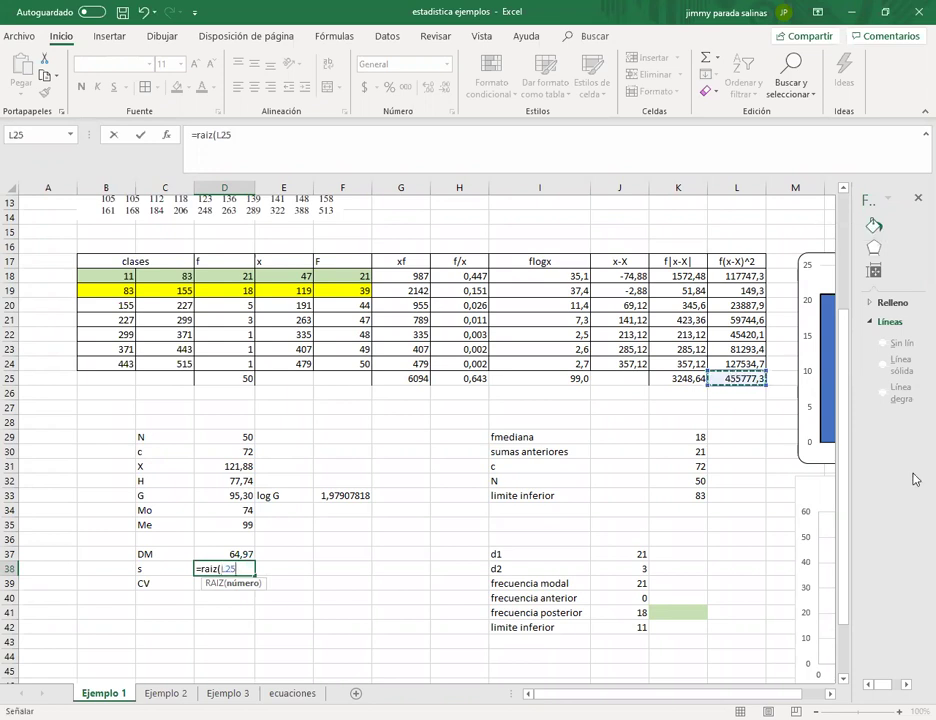
{"action": "type", "text": "/"}
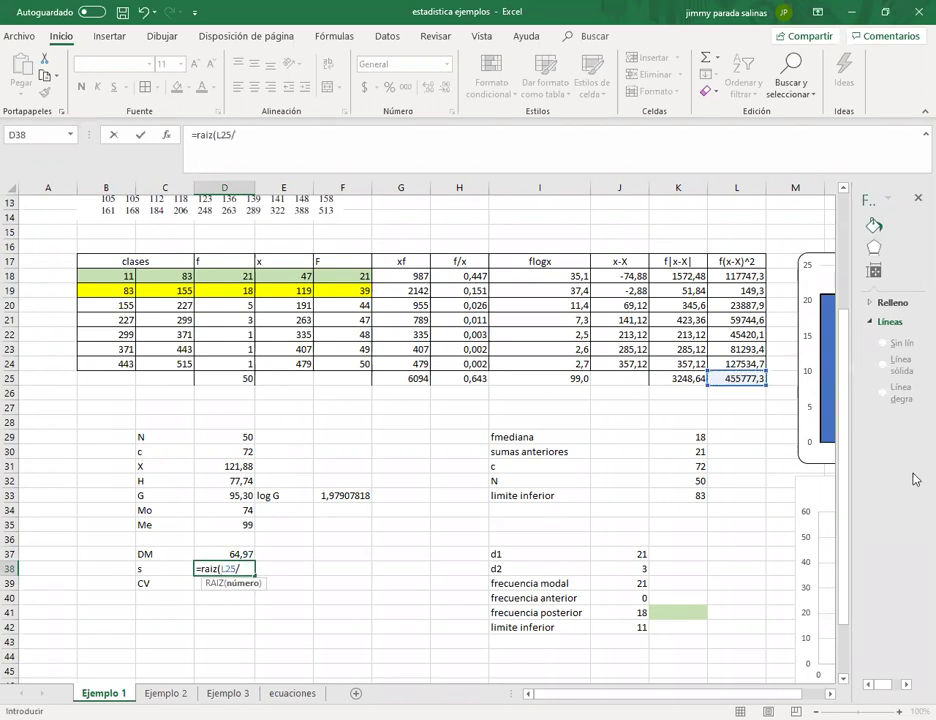
{"action": "type", "text": "n"}
{"action": "key", "text": "BackSpace"}
{"action": "left_click", "coordinate": [240, 438]}
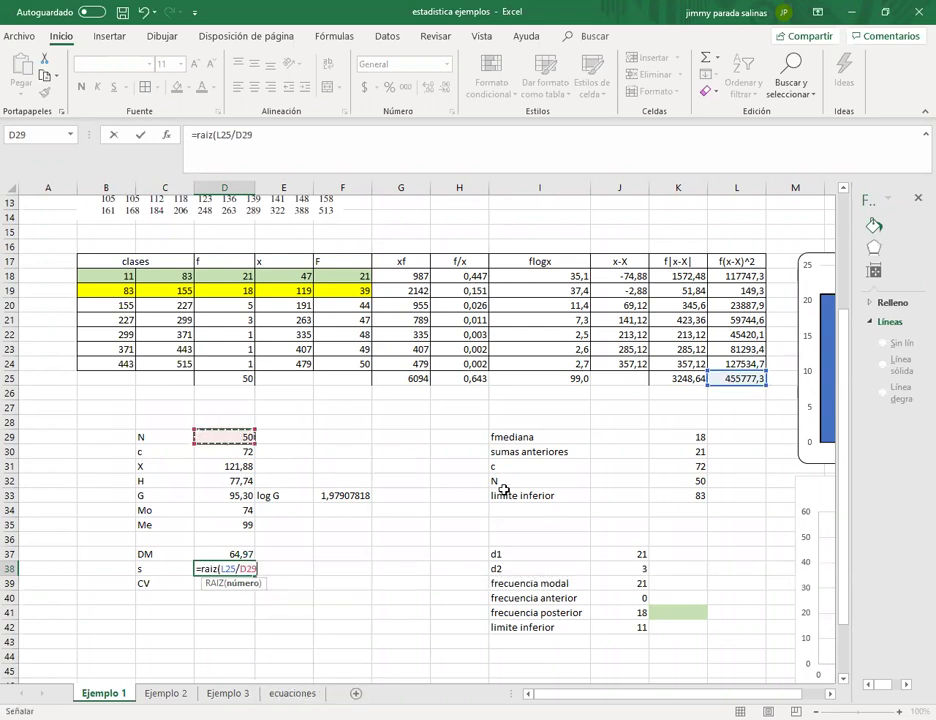
{"action": "type", "text": ")"}
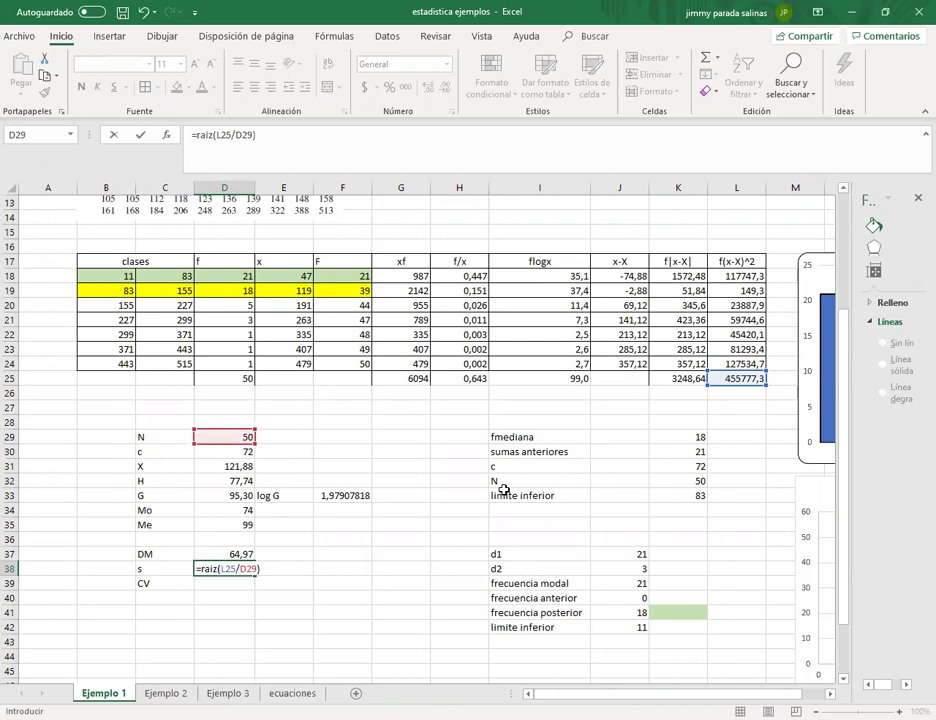
{"action": "key", "text": "Return"}
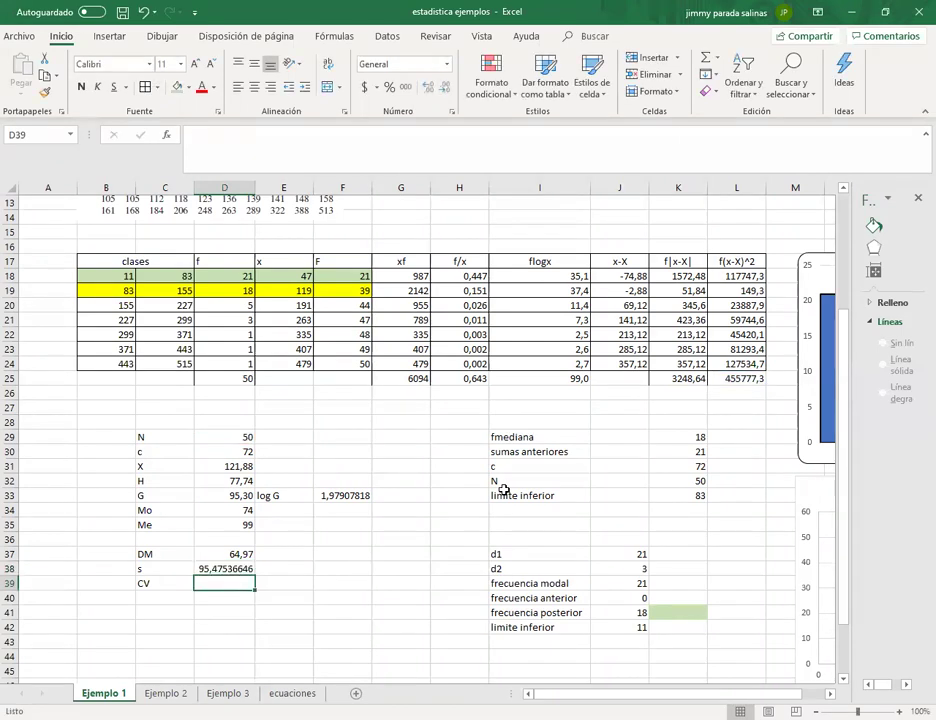
Step: Display the standard deviation s in D38 with two decimals
{"action": "left_click", "coordinate": [243, 569]}
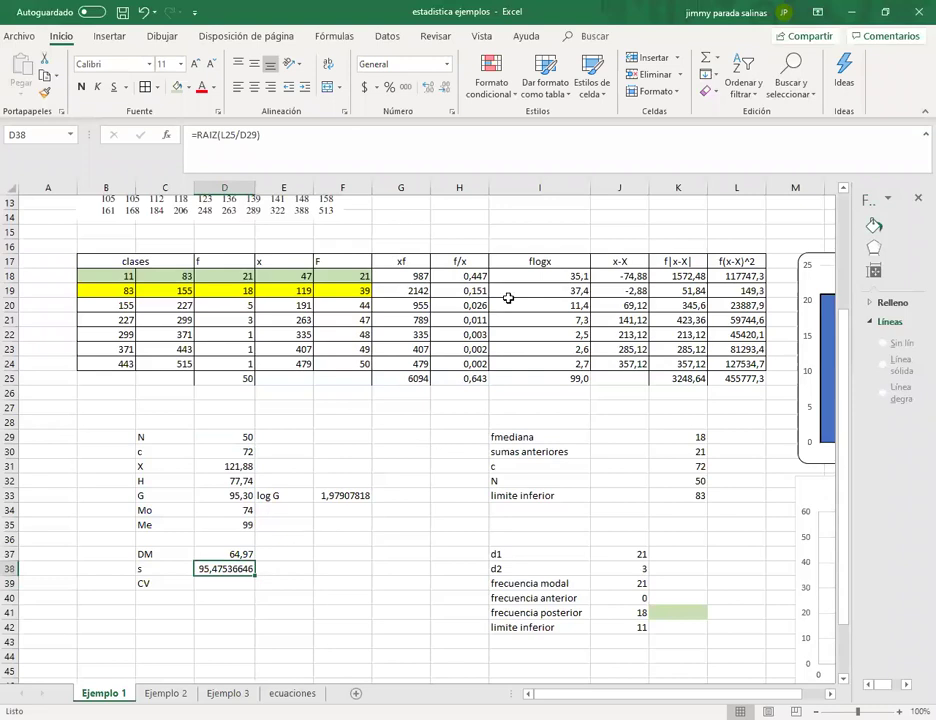
{"action": "left_click", "coordinate": [445, 88]}
{"action": "left_click", "coordinate": [445, 88]}
{"action": "left_click", "coordinate": [445, 88]}
{"action": "left_click", "coordinate": [445, 88]}
{"action": "left_click", "coordinate": [445, 88]}
{"action": "left_click", "coordinate": [445, 88]}
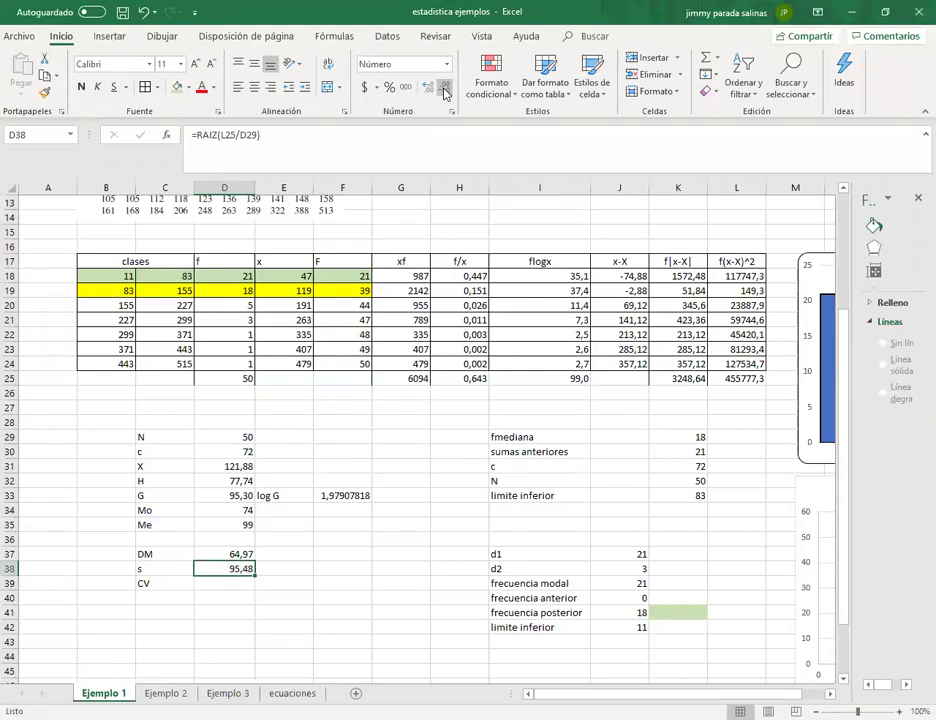
Step: Calculate the coefficient of variation CV in D39 with the formula =D38/D31
{"action": "left_click", "coordinate": [244, 586]}
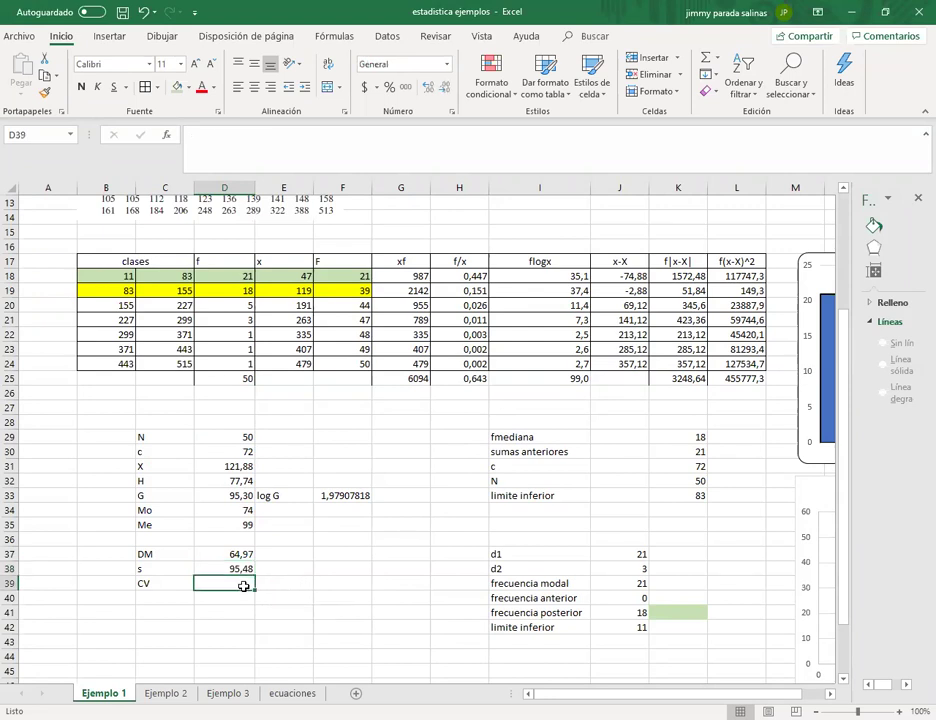
{"action": "type", "text": "="}
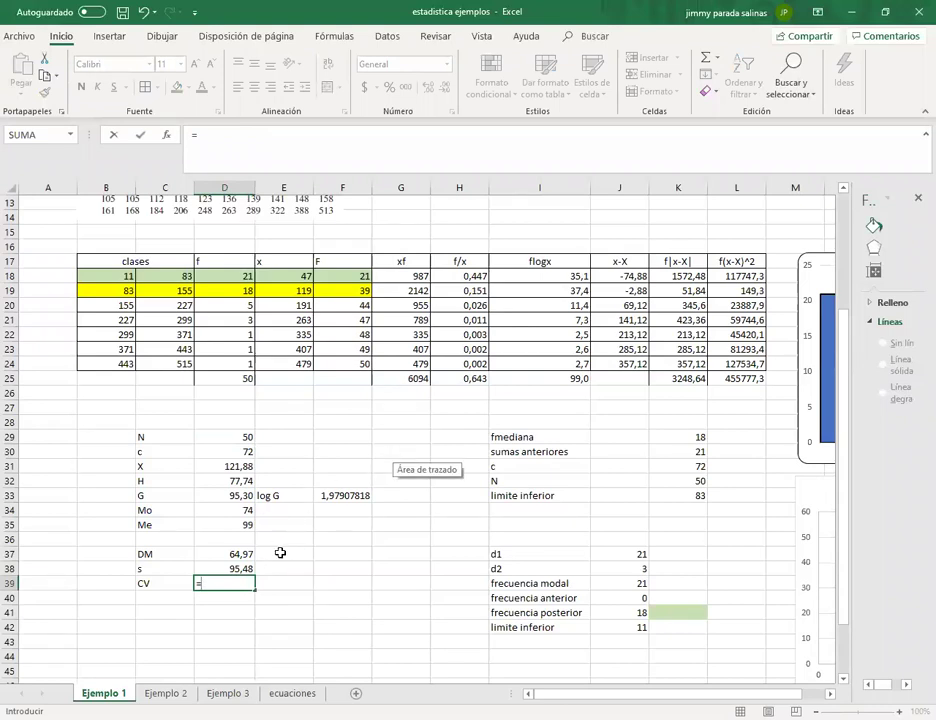
{"action": "left_click", "coordinate": [242, 568]}
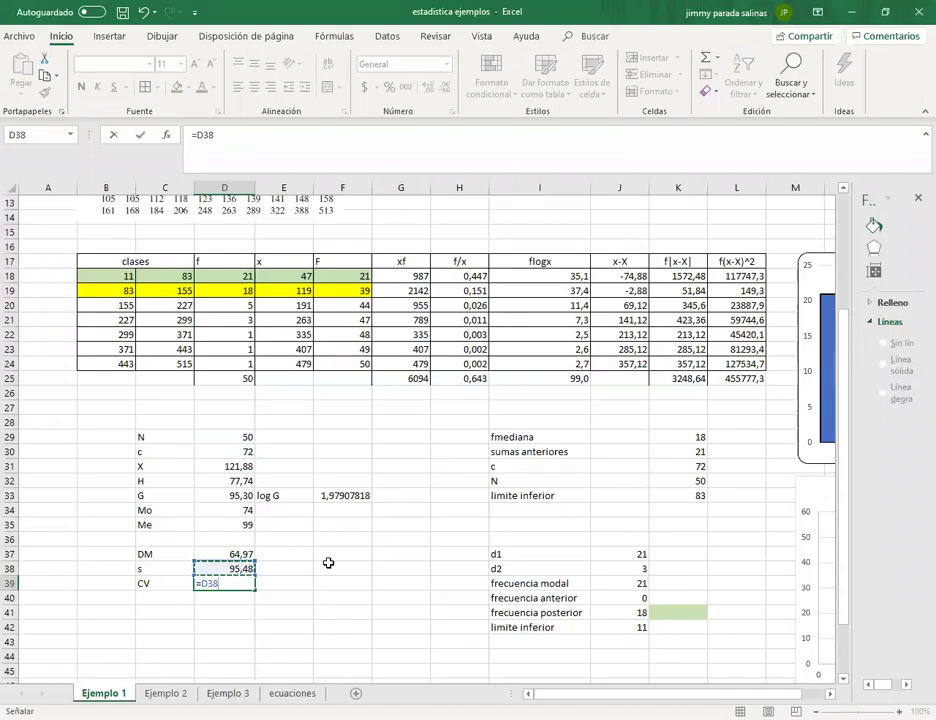
{"action": "type", "text": "/"}
{"action": "left_click", "coordinate": [244, 467]}
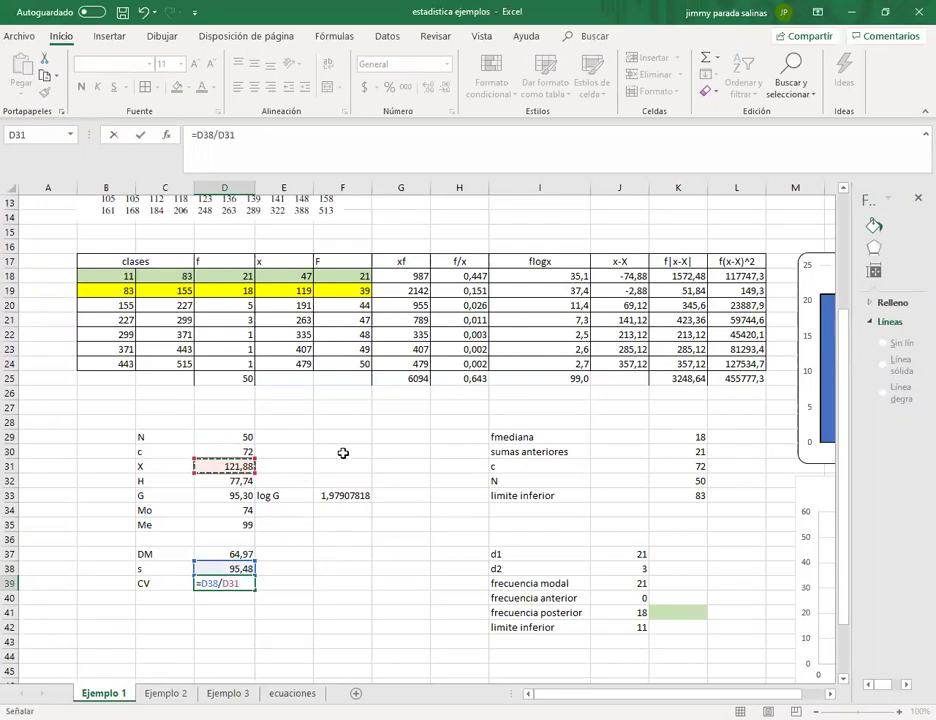
{"action": "key", "text": "Return"}
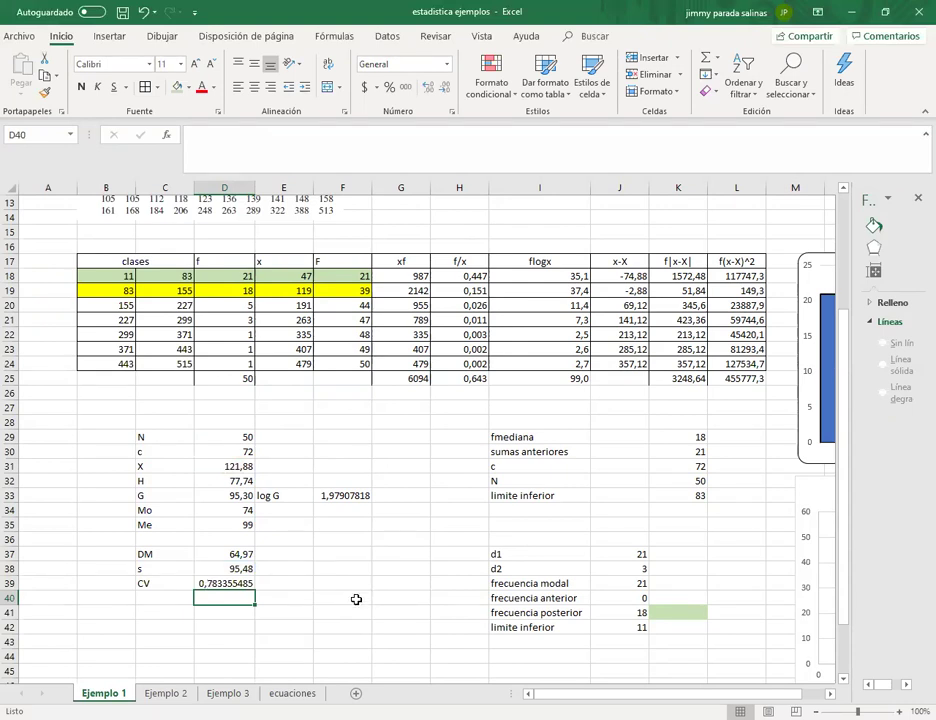
Step: Display the coefficient of variation in D39 with two decimals
{"action": "left_click", "coordinate": [244, 585]}
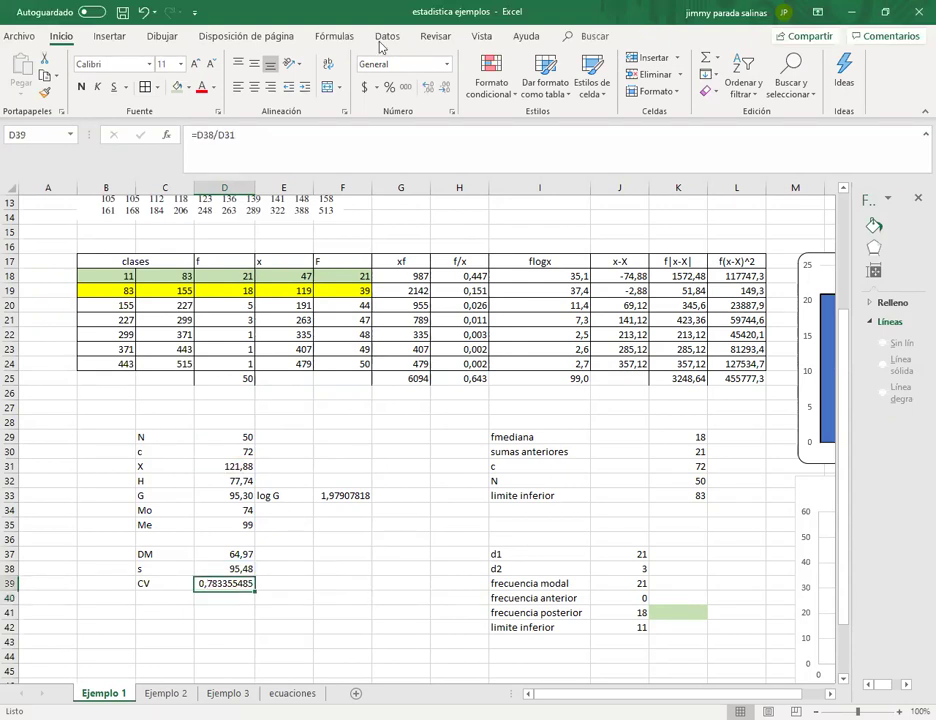
{"action": "left_click", "coordinate": [445, 90]}
{"action": "left_click", "coordinate": [445, 90]}
{"action": "left_click", "coordinate": [445, 90]}
{"action": "left_click", "coordinate": [445, 90]}
{"action": "left_click", "coordinate": [445, 90]}
{"action": "left_click", "coordinate": [445, 90]}
{"action": "left_click", "coordinate": [445, 90]}
{"action": "left_click", "coordinate": [293, 597]}
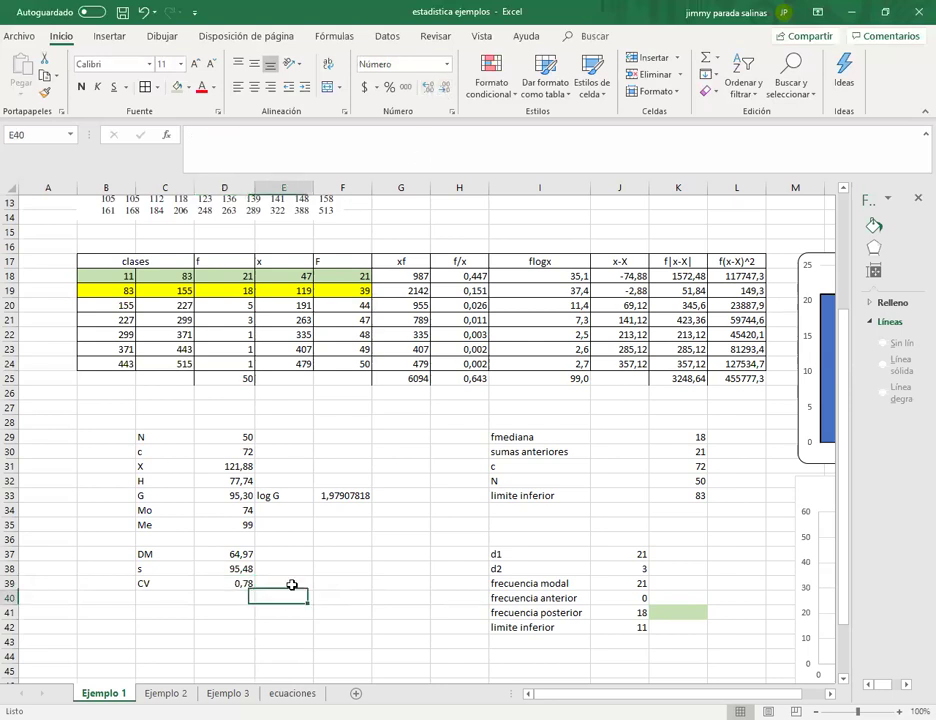
Step: Calculate the coefficient of variation as a percentage in E39 with the formula =D39*100
{"action": "left_click", "coordinate": [293, 580]}
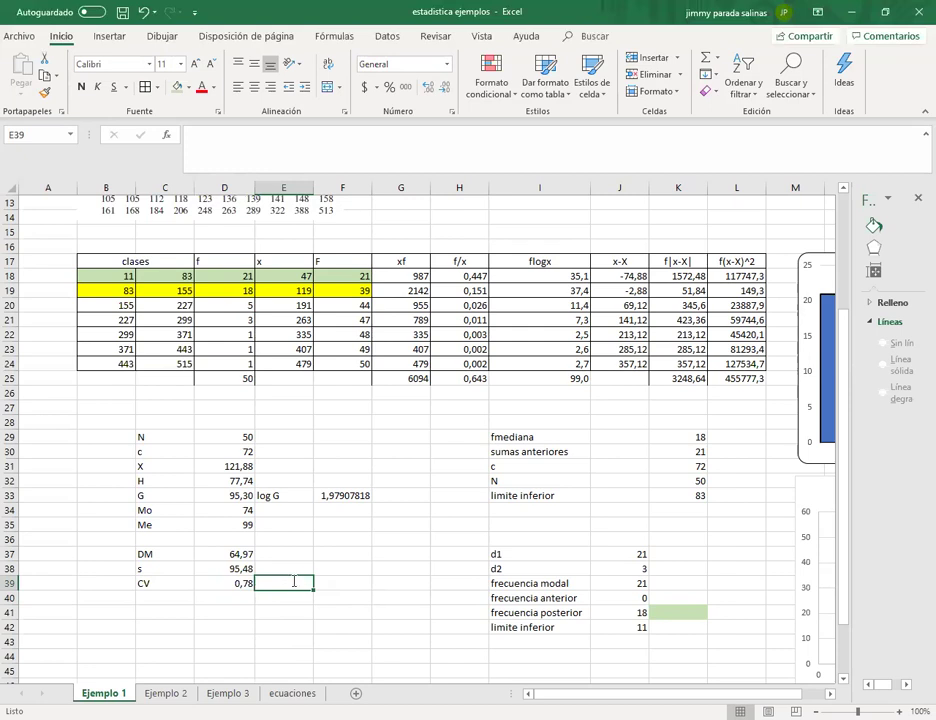
{"action": "type", "text": "="}
{"action": "left_click", "coordinate": [224, 583]}
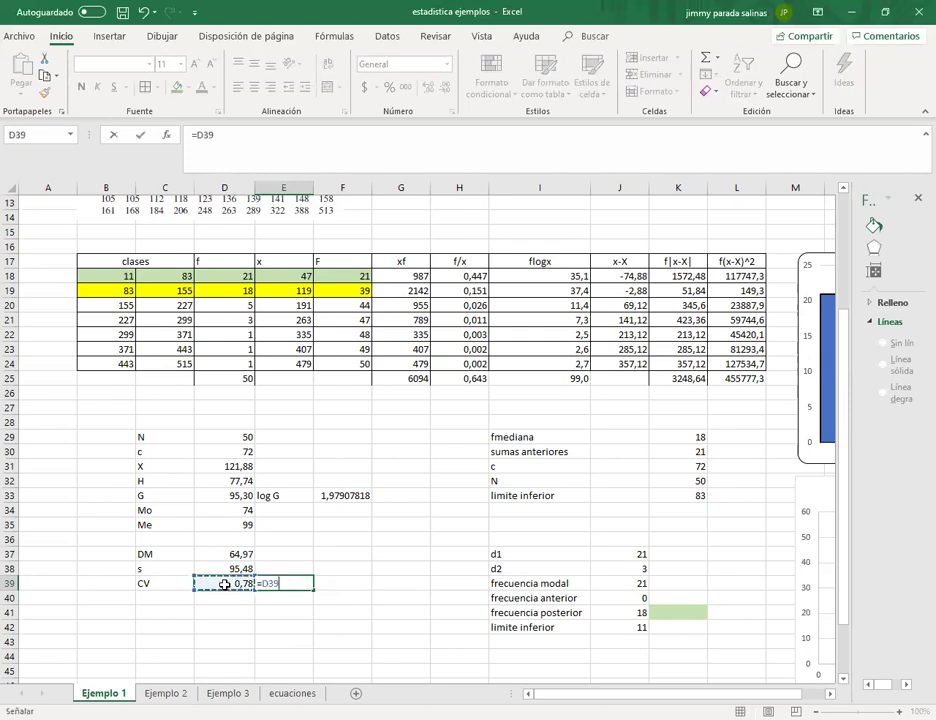
{"action": "type", "text": "*100"}
{"action": "key", "text": "Return"}
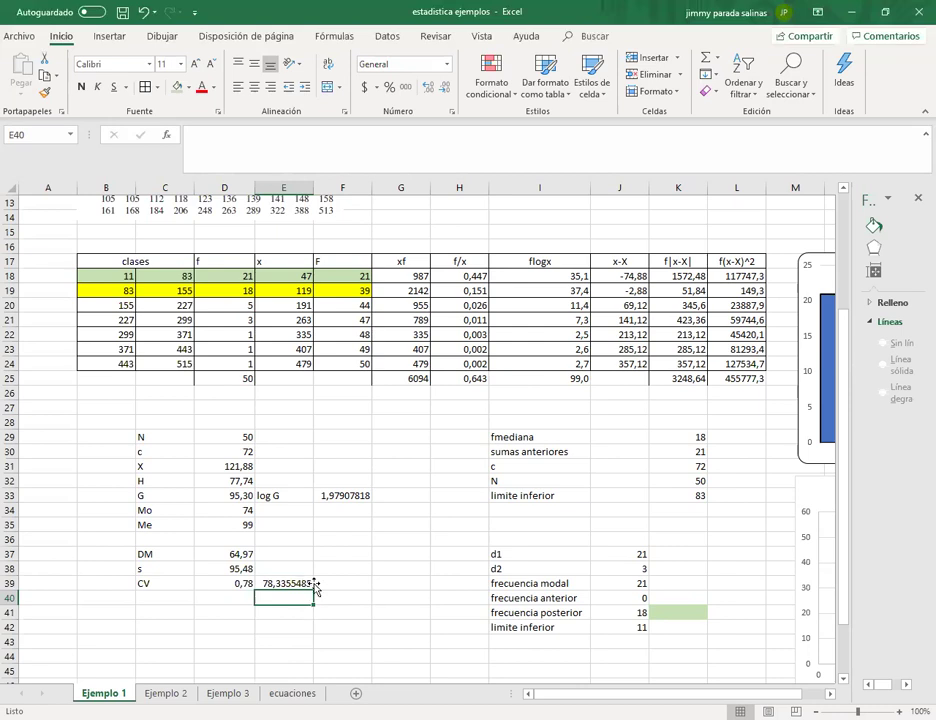
Step: Display the percentage coefficient of variation in E39 with one decimal
{"action": "key", "text": "Up"}
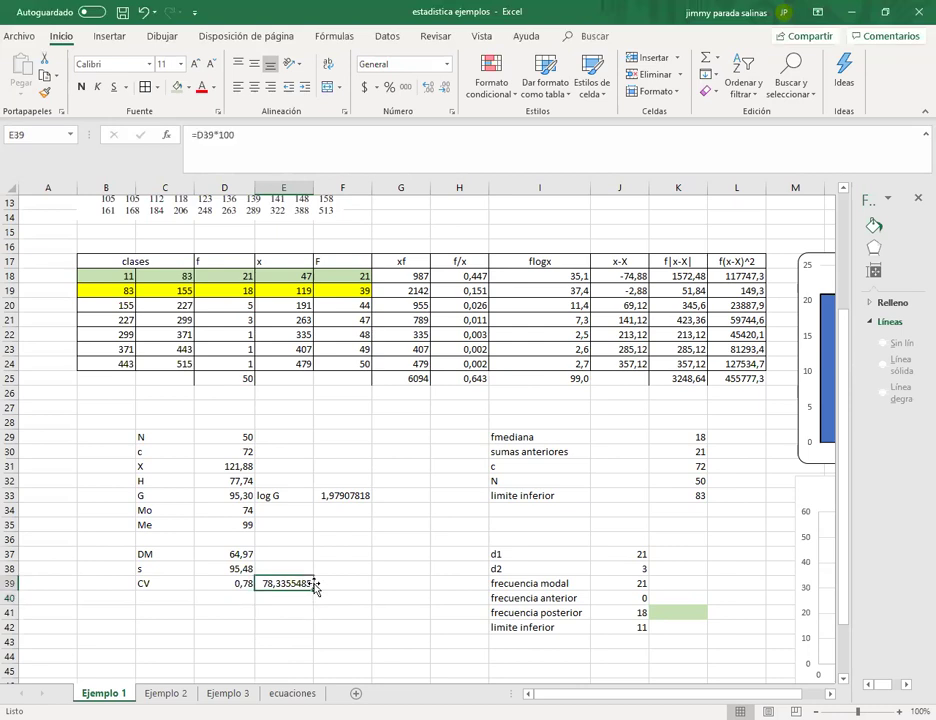
{"action": "left_click", "coordinate": [445, 90]}
{"action": "left_click", "coordinate": [445, 90]}
{"action": "left_click", "coordinate": [445, 90]}
{"action": "left_click", "coordinate": [445, 90]}
{"action": "left_click", "coordinate": [445, 90]}
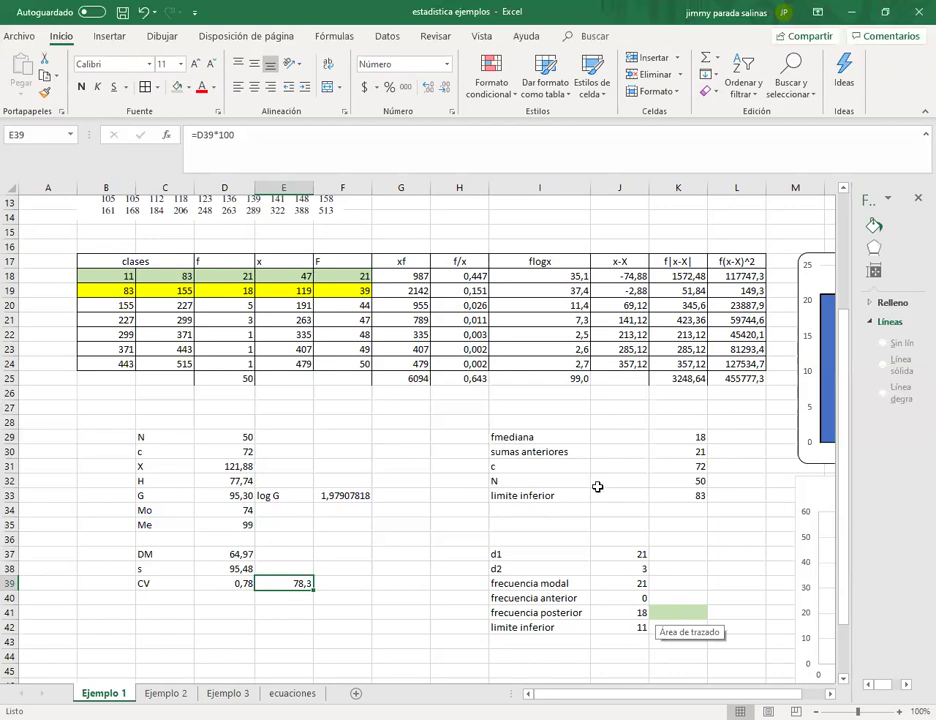
Step: Delete the frecuencia column series from the frequency histogram chart beside the table
{"action": "left_click_drag", "start_coordinate": [653, 693], "coordinate": [703, 686]}
{"action": "left_click", "coordinate": [775, 388]}
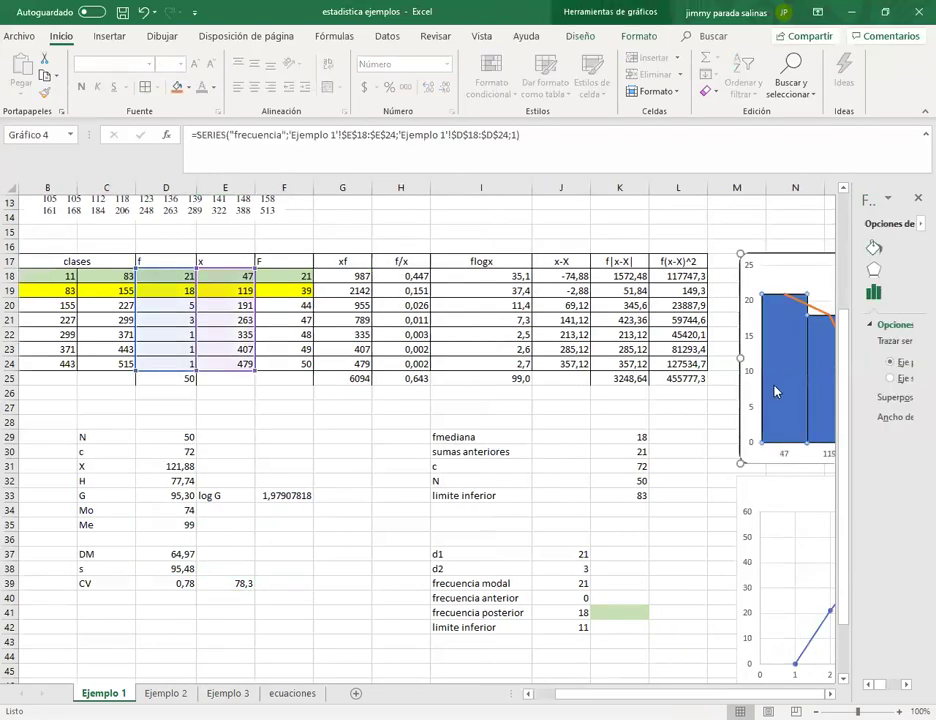
{"action": "key", "text": "Delete"}
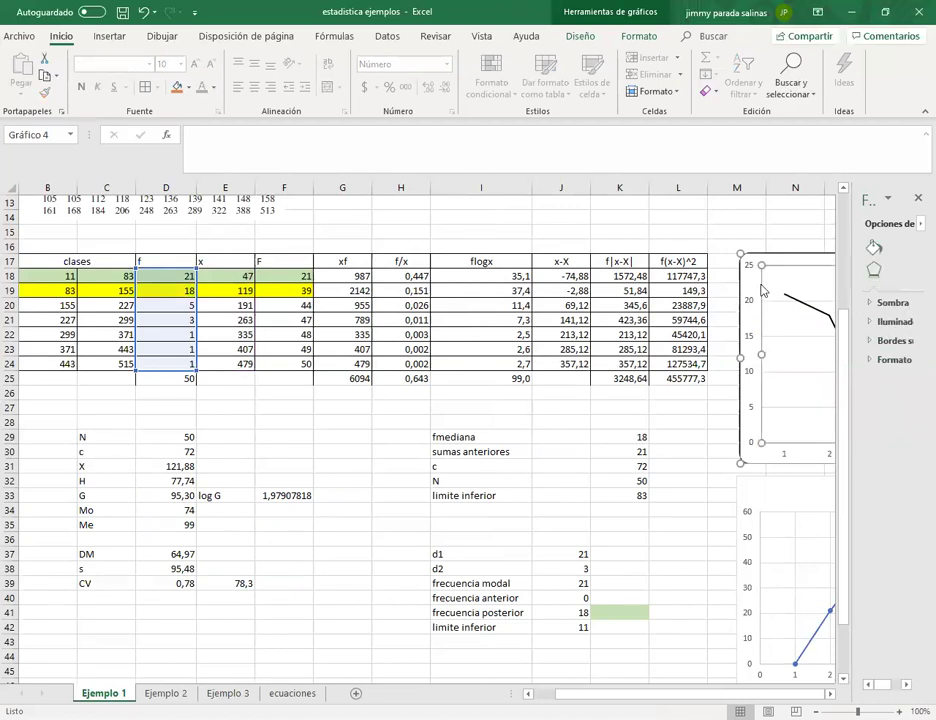
Step: Cut the frequency line chart and the cumulative frequency chart beside the table from the sheet
{"action": "right_click", "coordinate": [760, 284]}
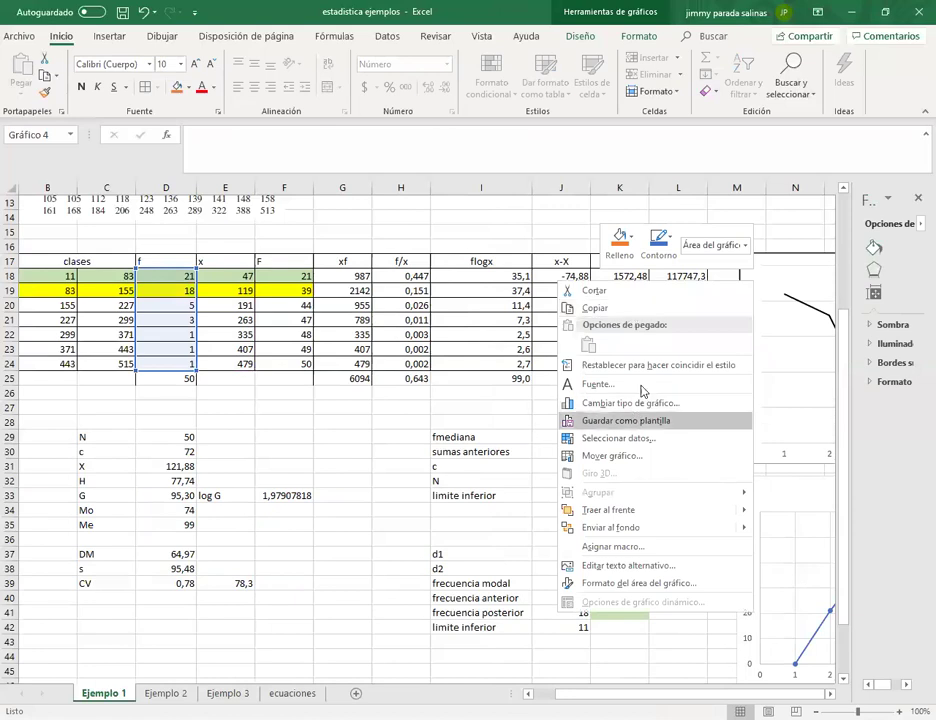
{"action": "left_click", "coordinate": [645, 291]}
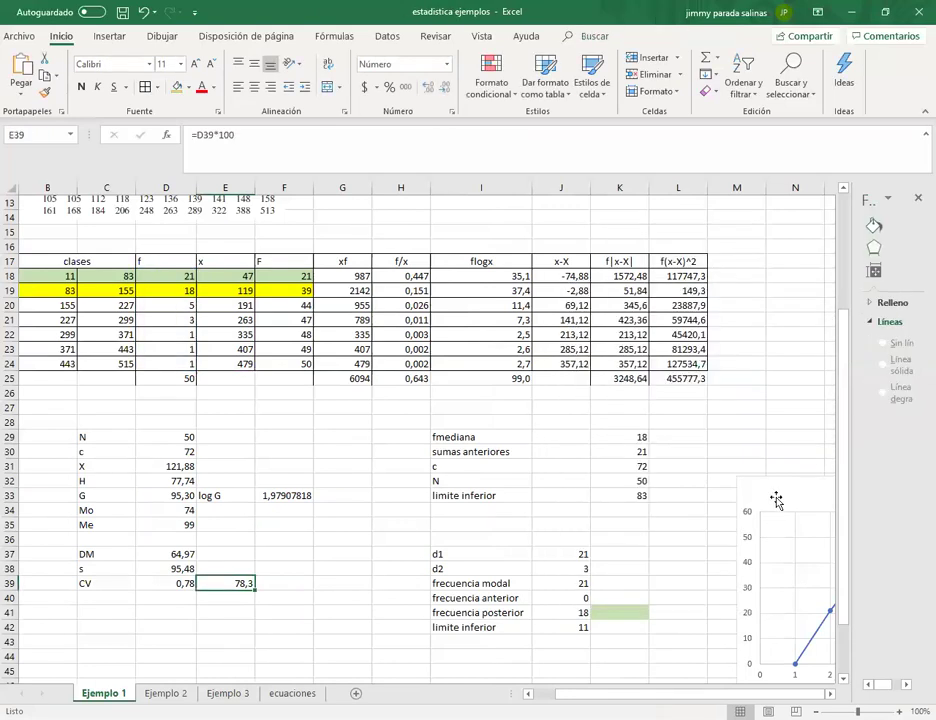
{"action": "left_click", "coordinate": [776, 497]}
{"action": "right_click", "coordinate": [776, 497]}
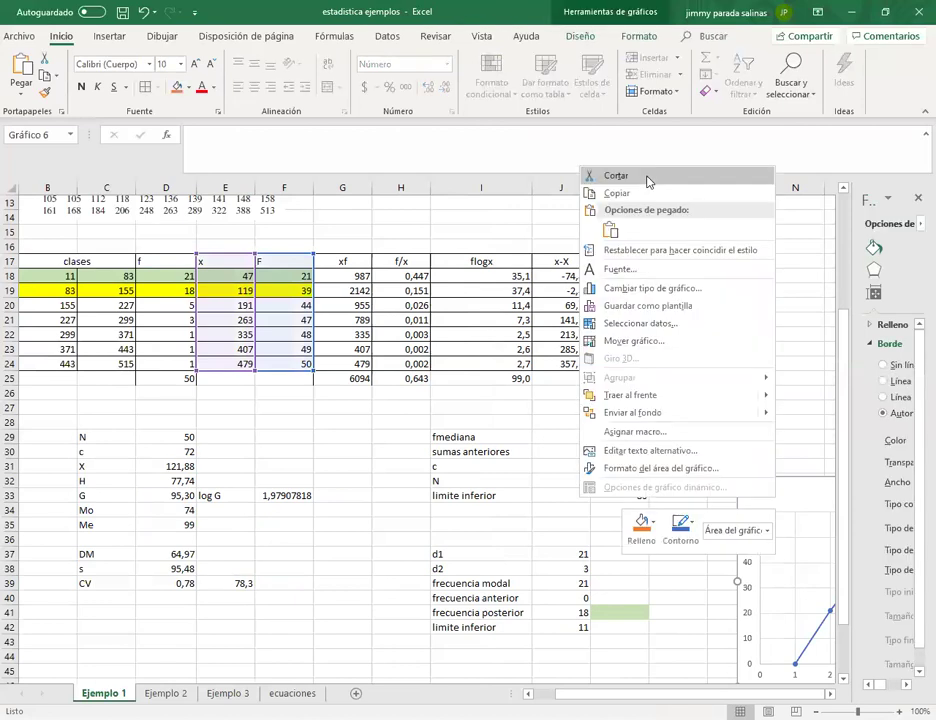
{"action": "left_click", "coordinate": [647, 179]}
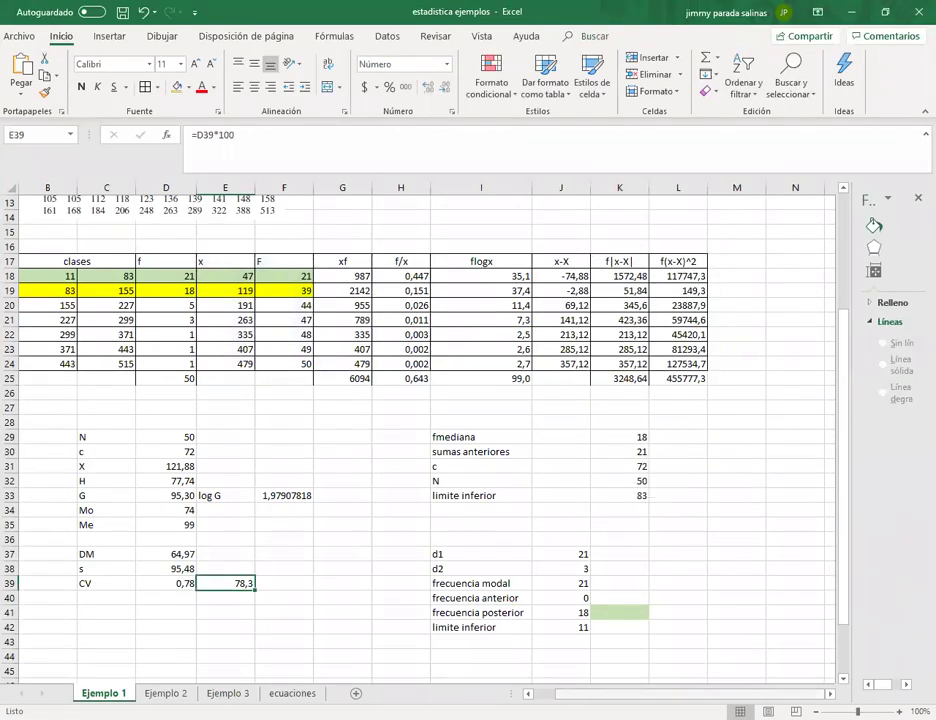
Step: Replace the column headers in F17 and D17 of the frequency table with 0
{"action": "scroll", "coordinate": [625, 676], "scroll_direction": "left", "scroll_amount": 1}
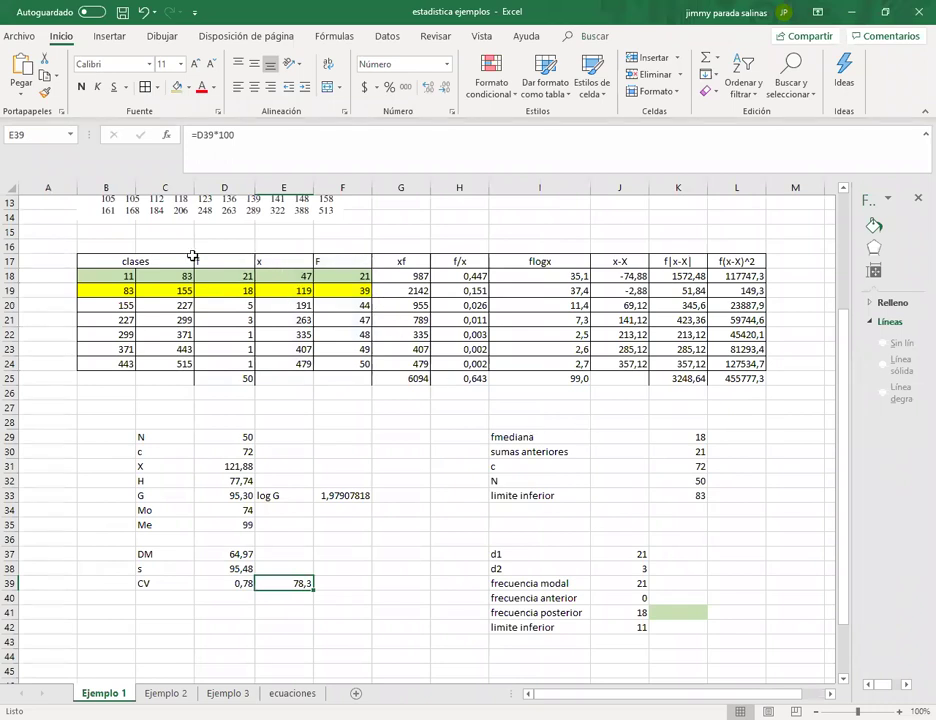
{"action": "left_click", "coordinate": [283, 259]}
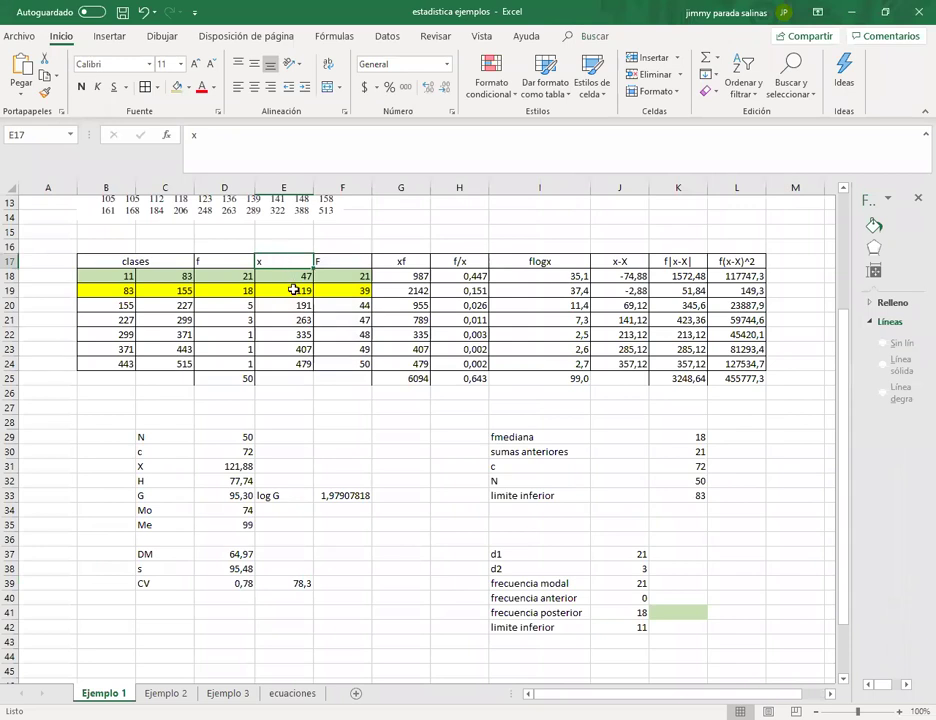
{"action": "left_click", "coordinate": [345, 261]}
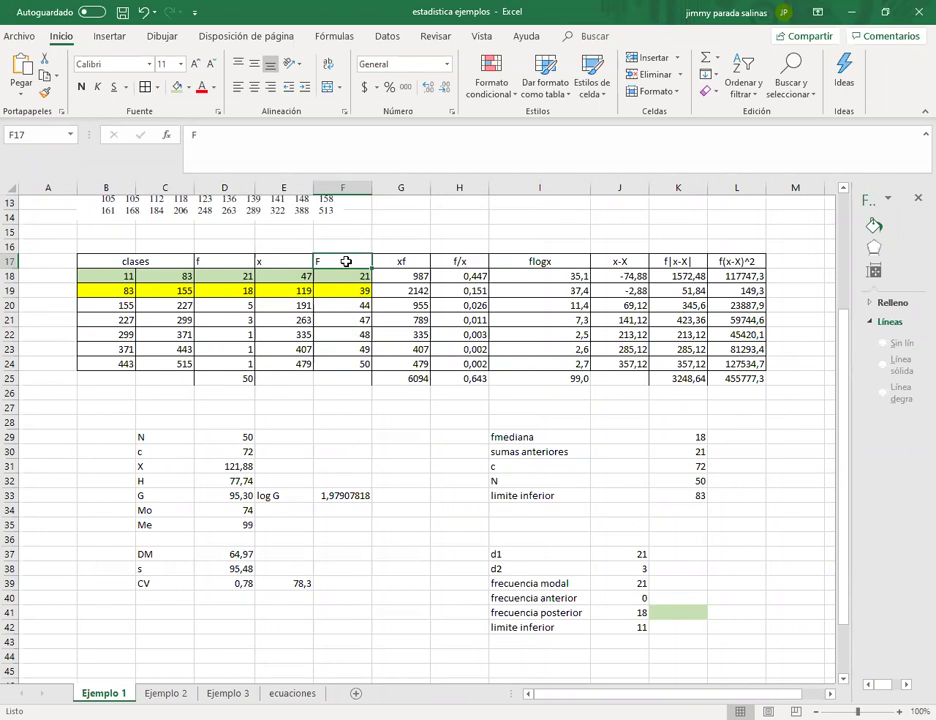
{"action": "type", "text": "0"}
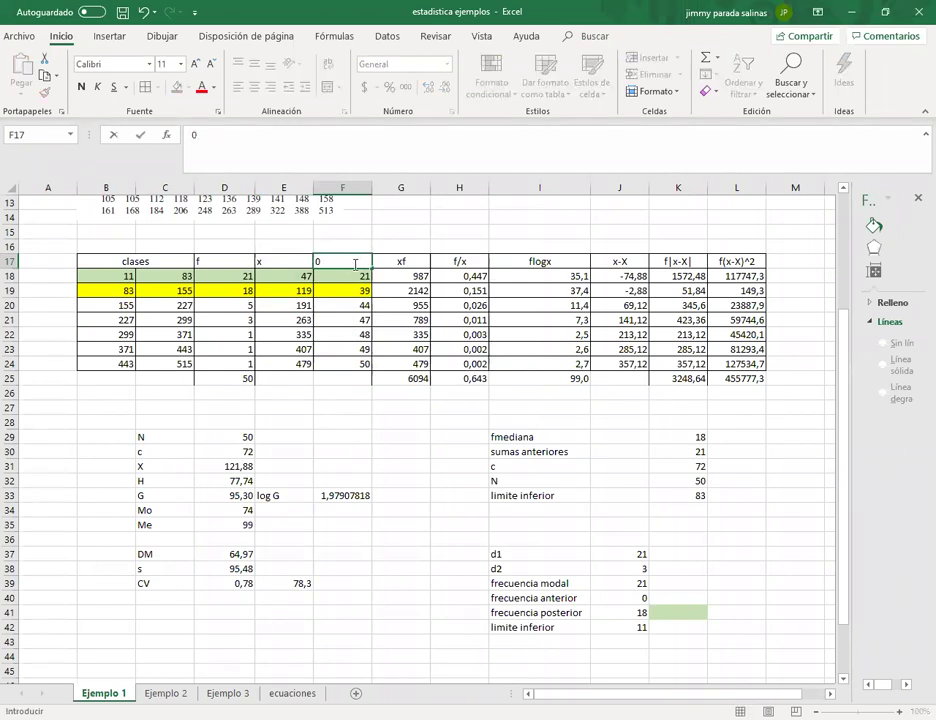
{"action": "left_click", "coordinate": [241, 259]}
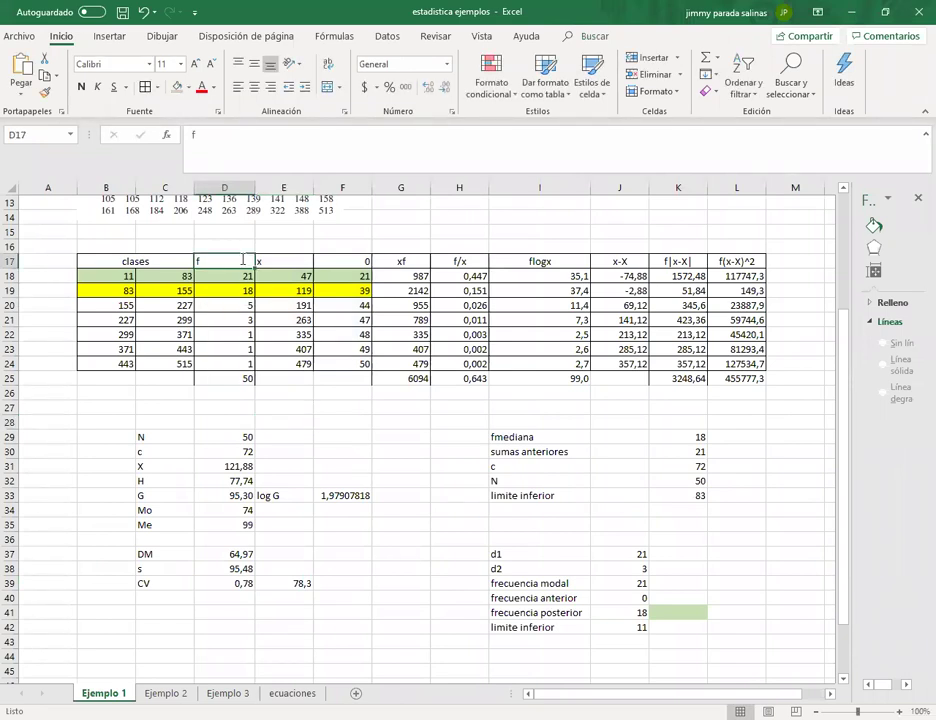
{"action": "type", "text": "0"}
Step: Label the columns above the table with f in D16, x in E16 and F in F16
{"action": "left_click", "coordinate": [244, 241]}
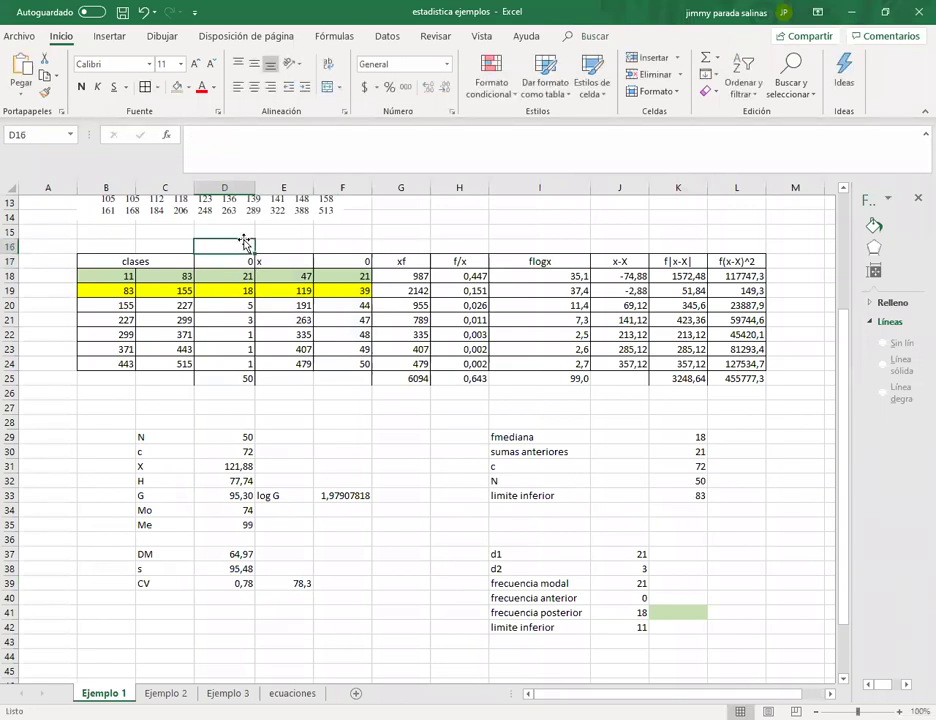
{"action": "type", "text": "f"}
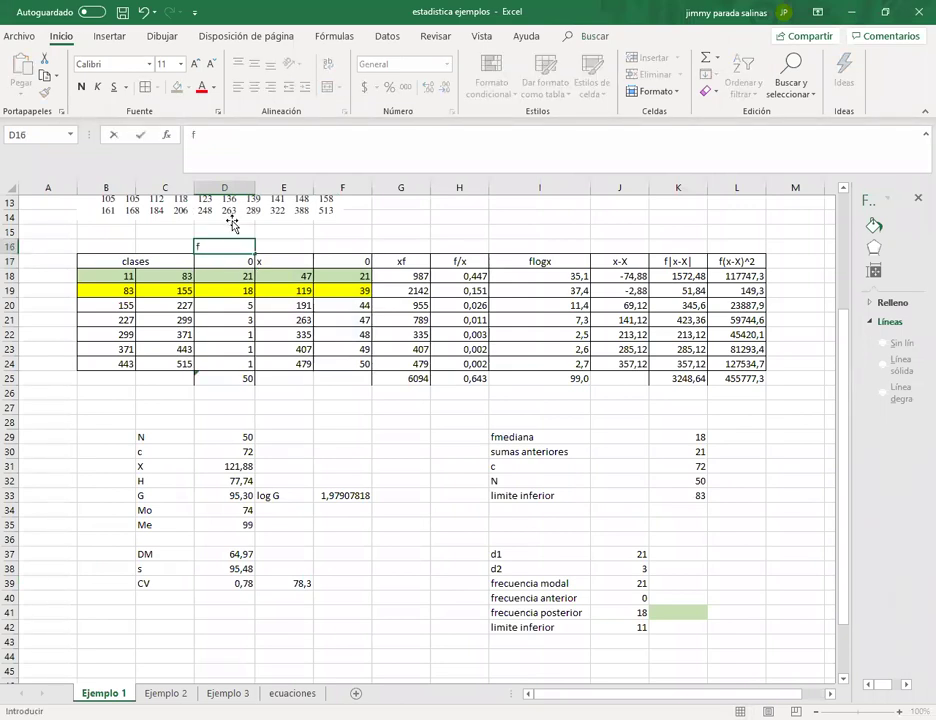
{"action": "left_click", "coordinate": [298, 248]}
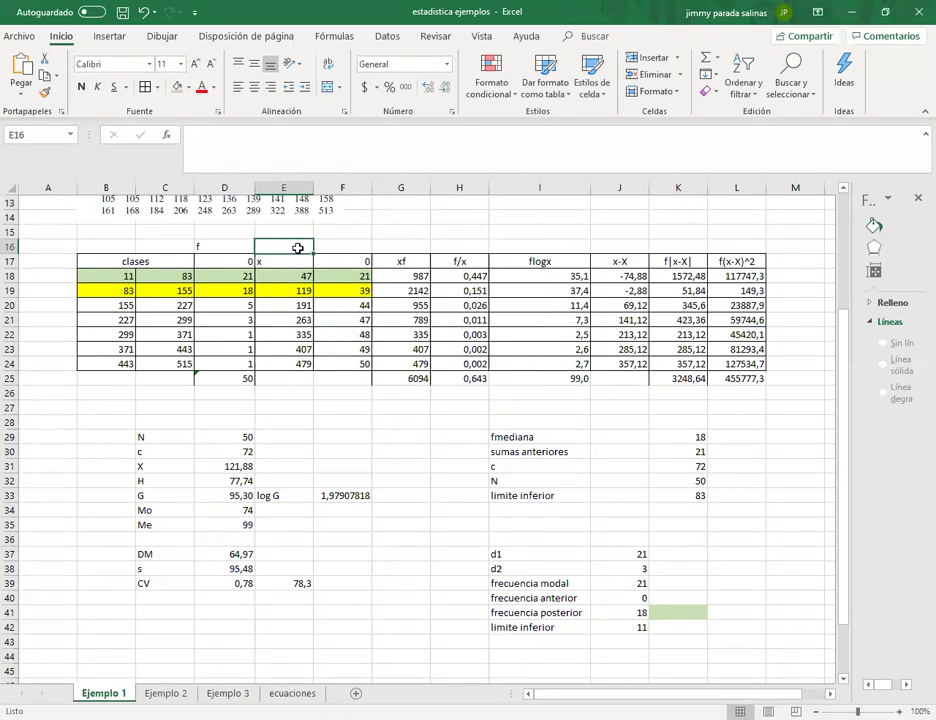
{"action": "type", "text": "x"}
{"action": "left_click", "coordinate": [356, 243]}
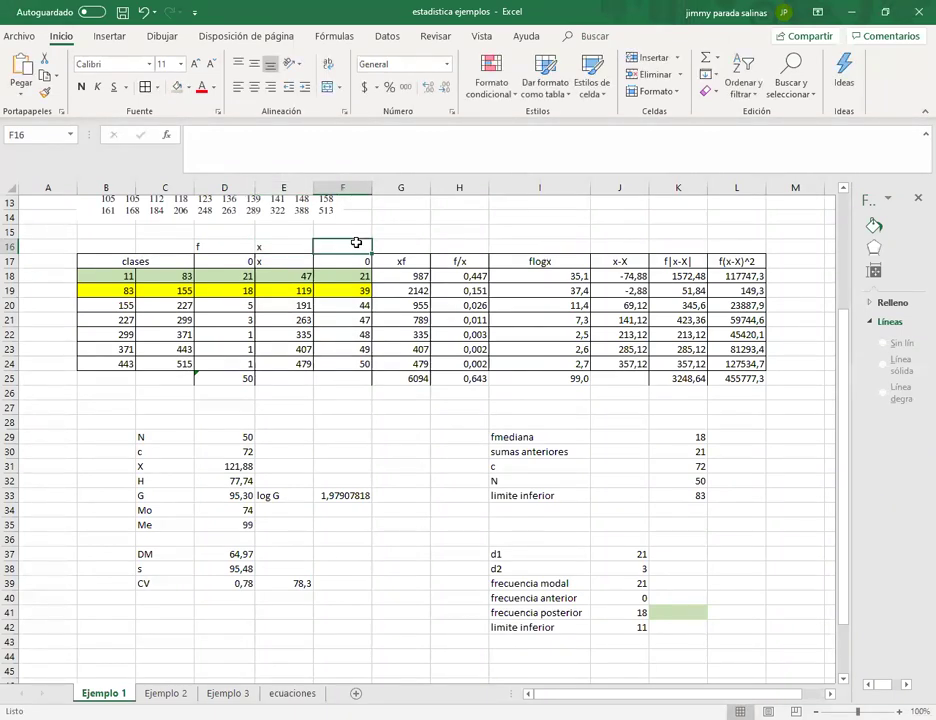
{"action": "type", "text": "F"}
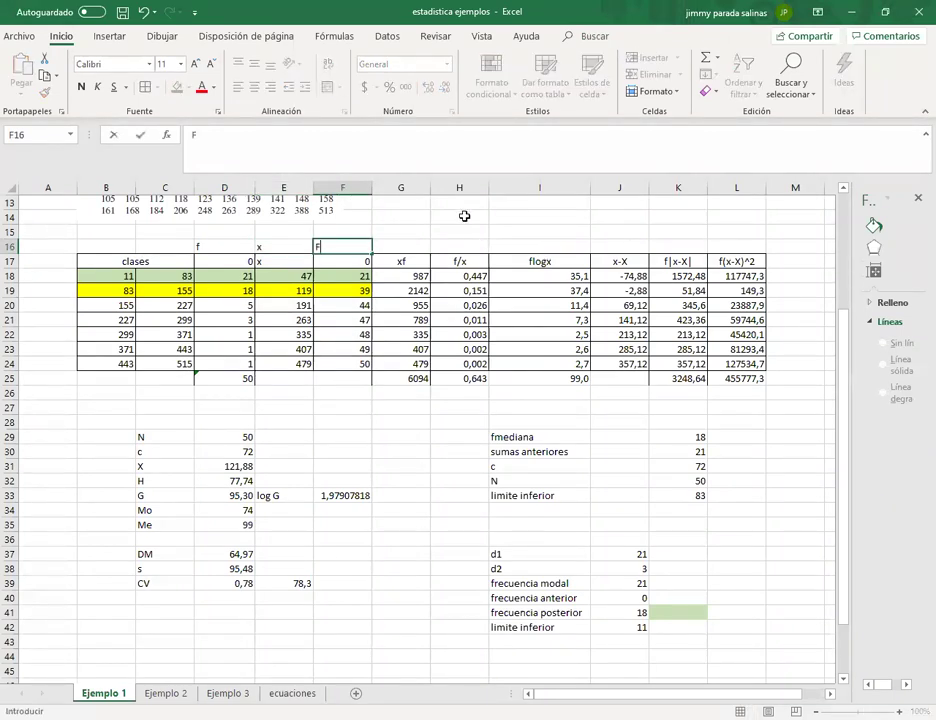
{"action": "left_click", "coordinate": [460, 216]}
Step: Replace the sum formula under the f column in D25 with 0
{"action": "left_click", "coordinate": [238, 378]}
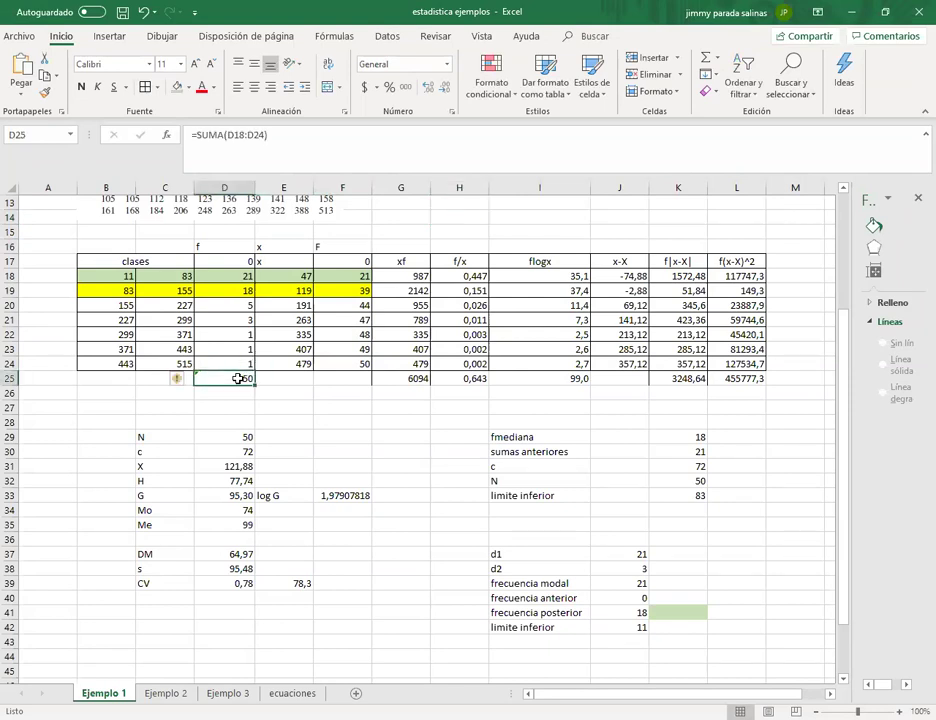
{"action": "key", "text": "Delete"}
{"action": "left_click", "coordinate": [332, 479]}
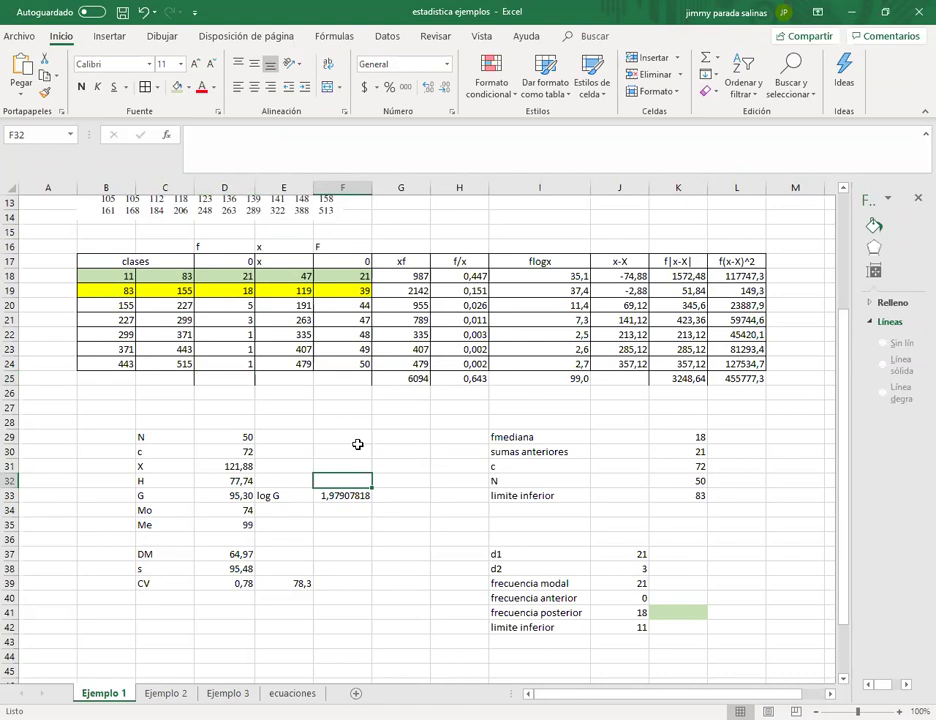
{"action": "left_click", "coordinate": [243, 380]}
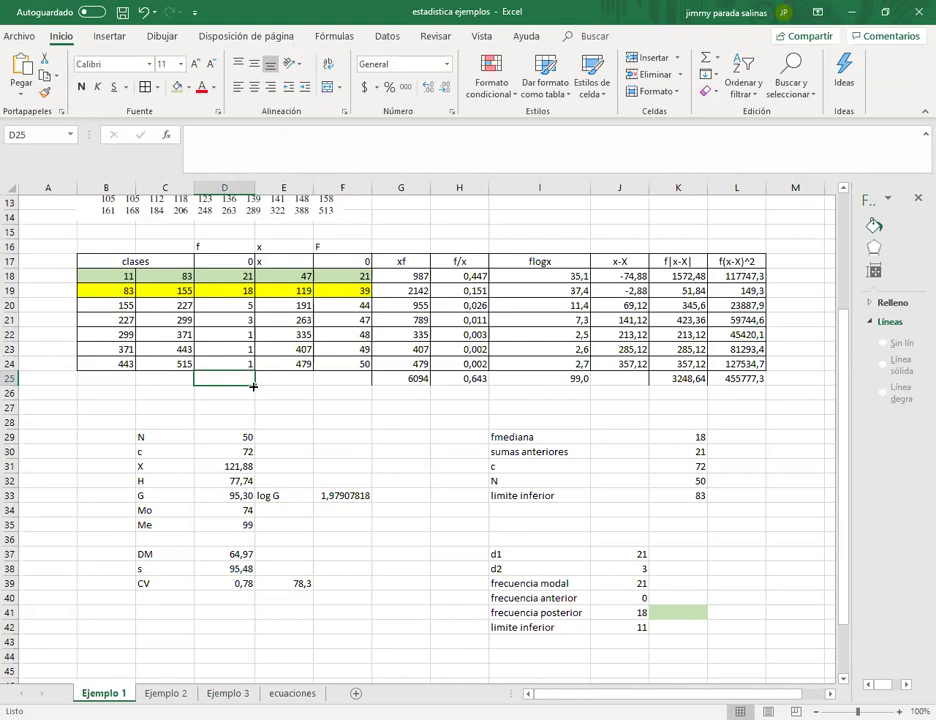
{"action": "type", "text": "0"}
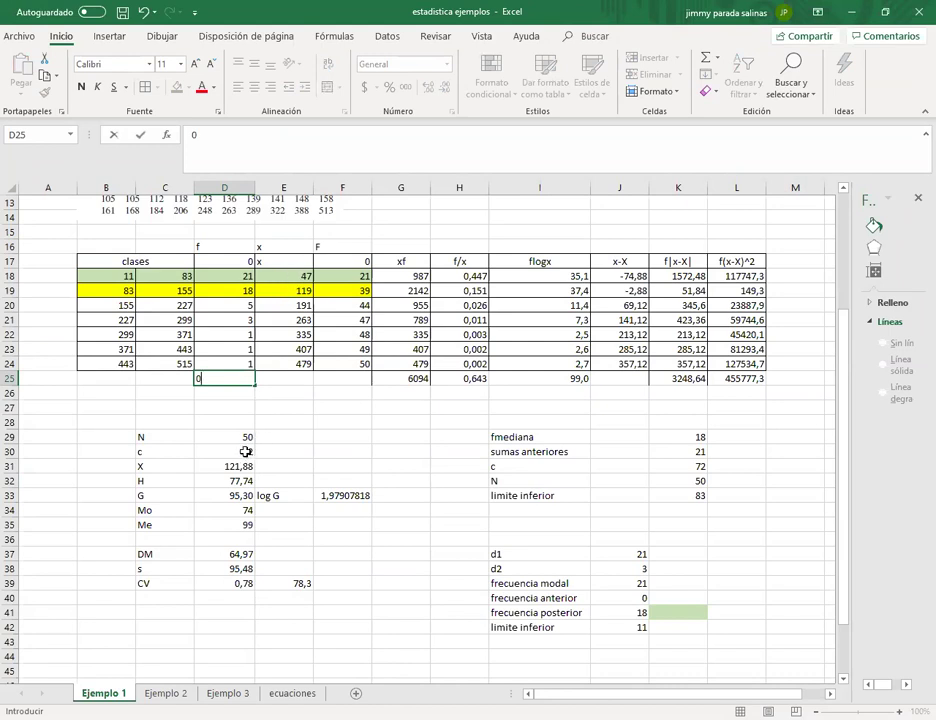
Step: Extend the x column with the class marks -25 in E17 and 551 in E25
{"action": "left_click", "coordinate": [303, 276]}
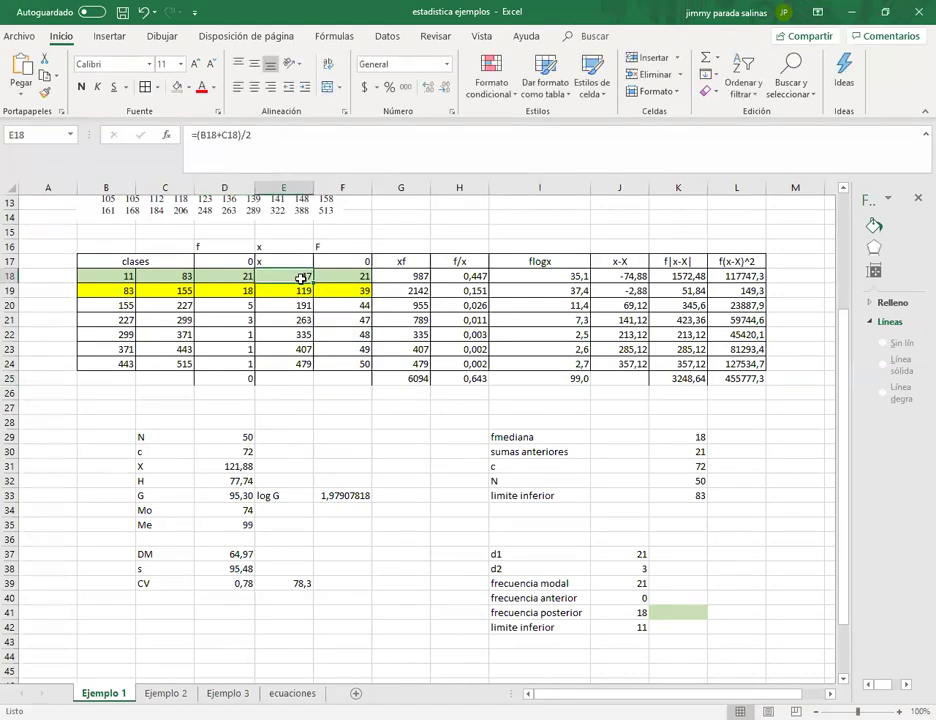
{"action": "left_click", "coordinate": [296, 260]}
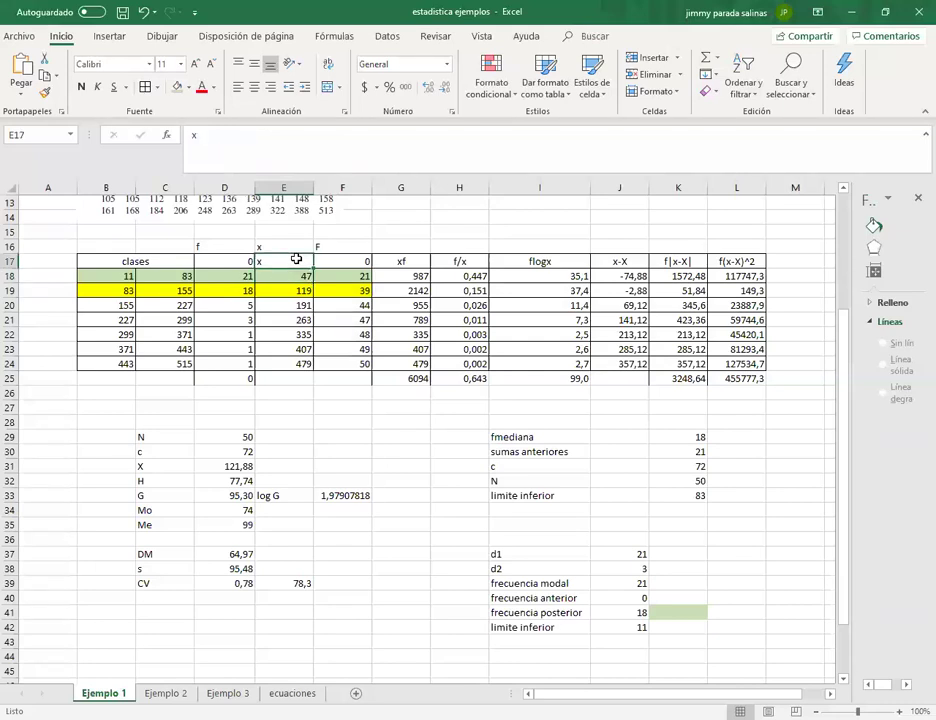
{"action": "type", "text": "-25"}
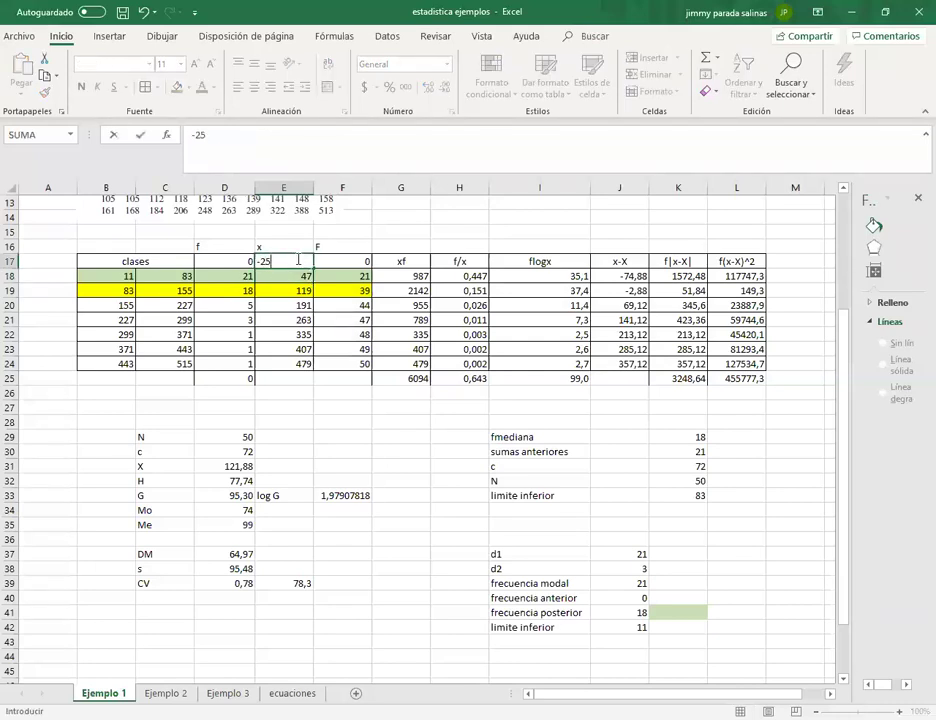
{"action": "key", "text": "Return"}
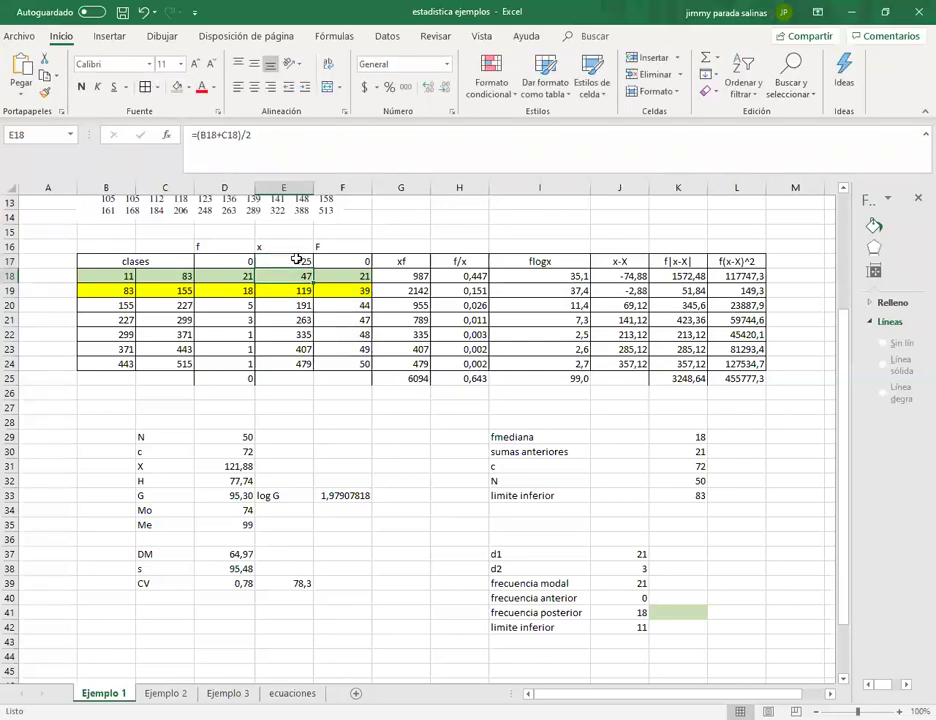
{"action": "left_click", "coordinate": [299, 380]}
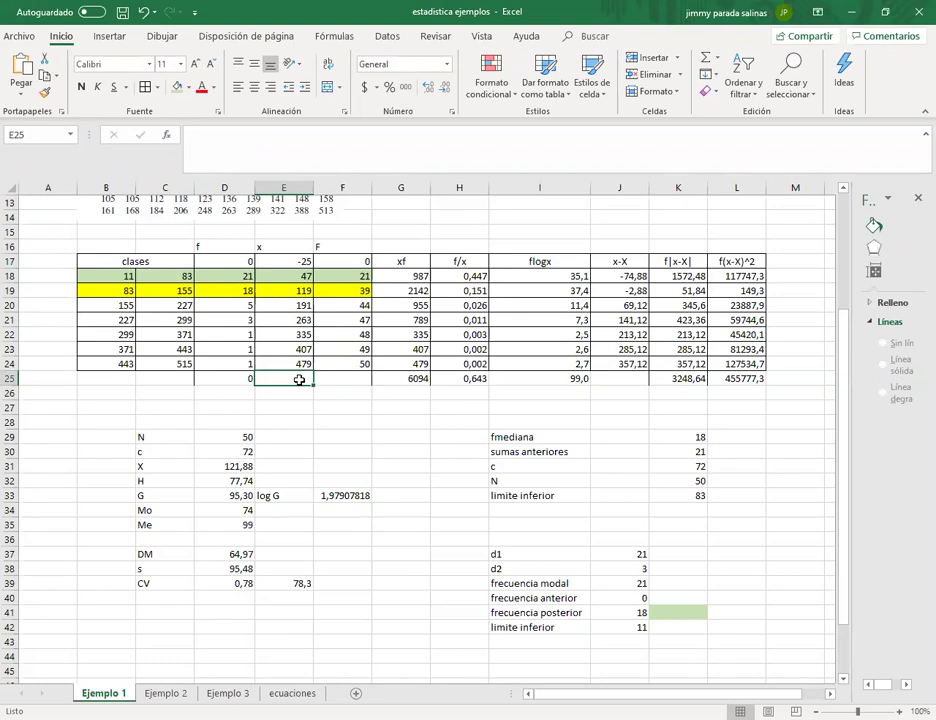
{"action": "type", "text": "551"}
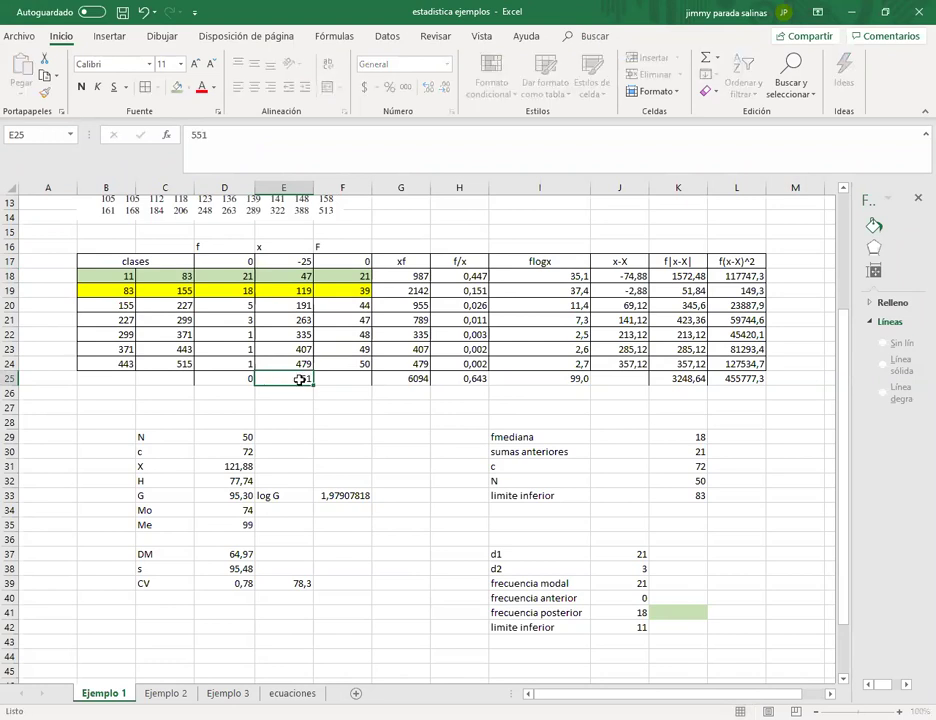
{"action": "key", "text": "Return"}
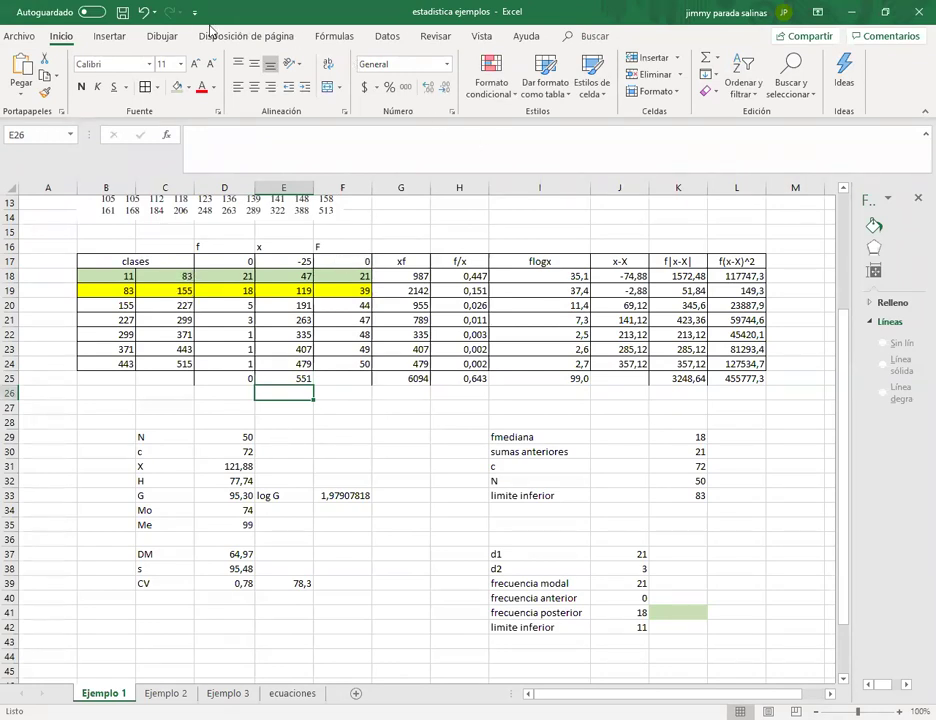
{"action": "left_click", "coordinate": [109, 36]}
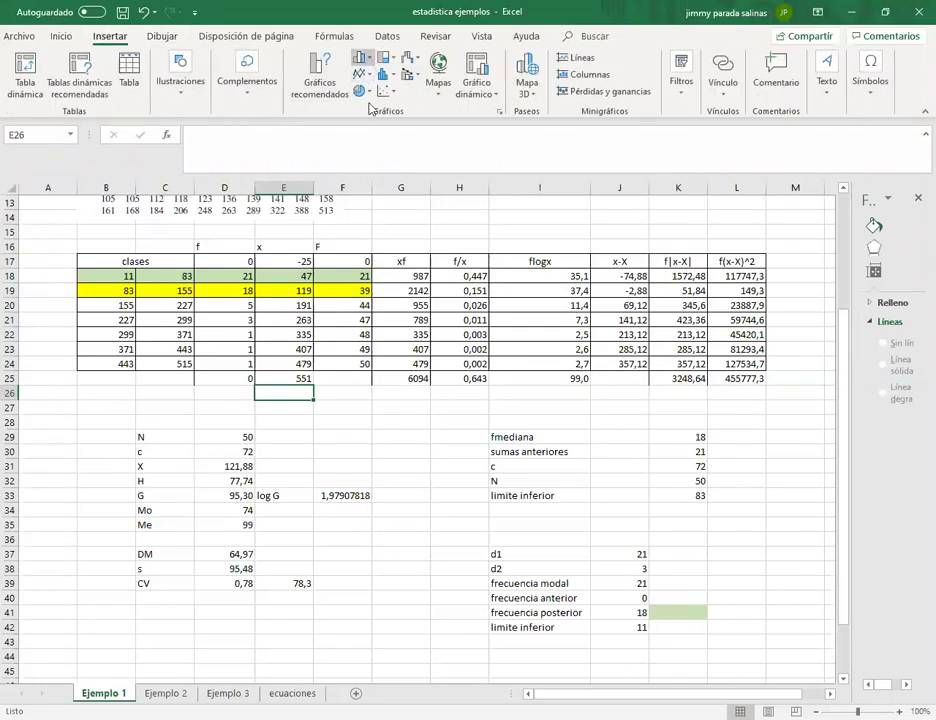
{"action": "left_click", "coordinate": [361, 57]}
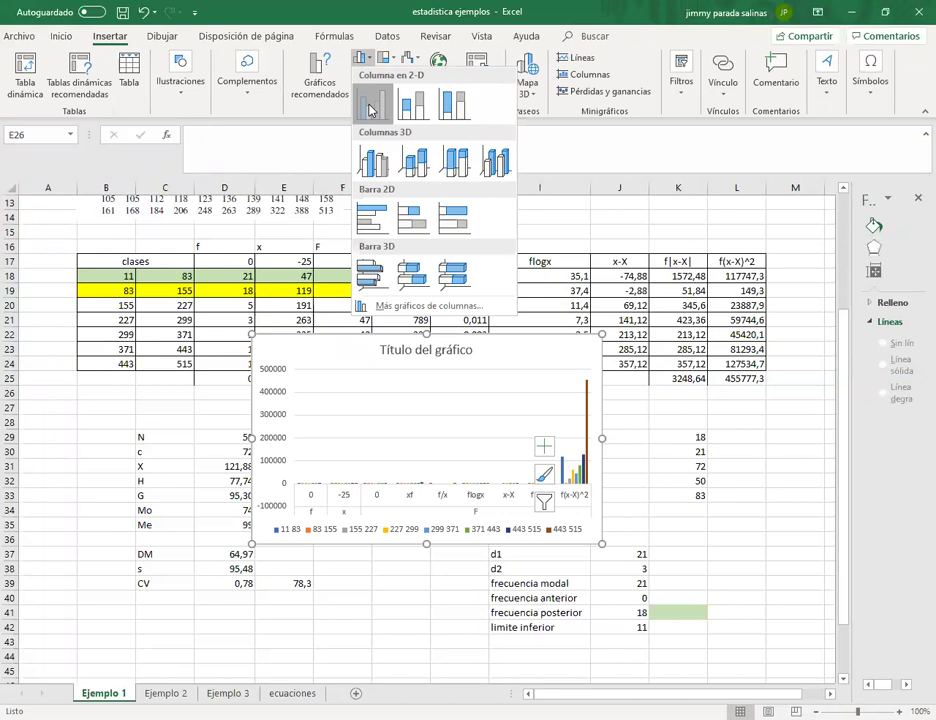
{"action": "left_click", "coordinate": [369, 108]}
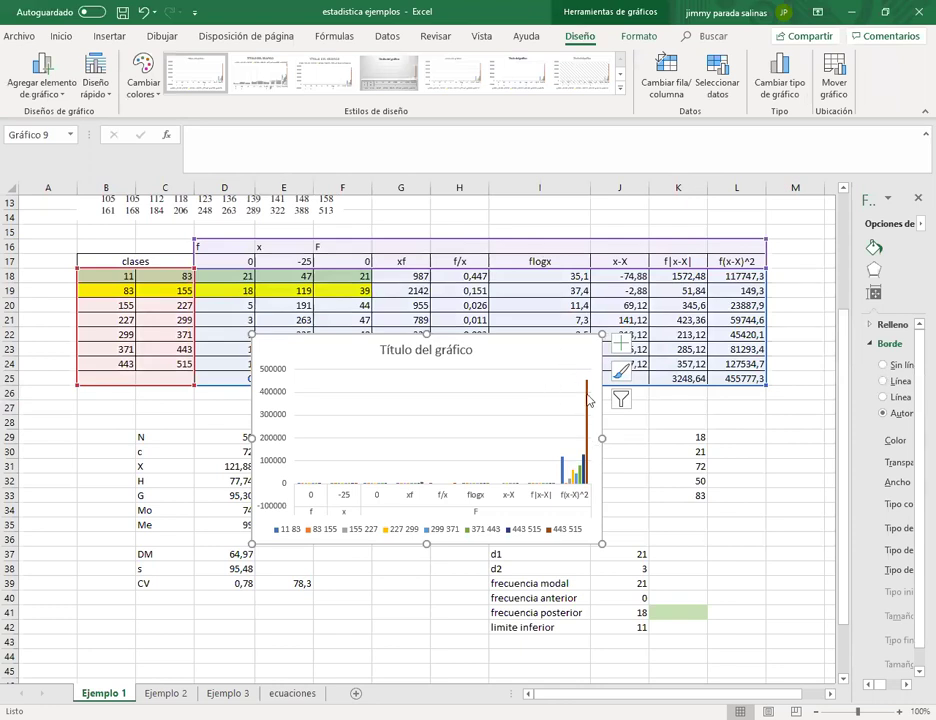
{"action": "left_click", "coordinate": [567, 352]}
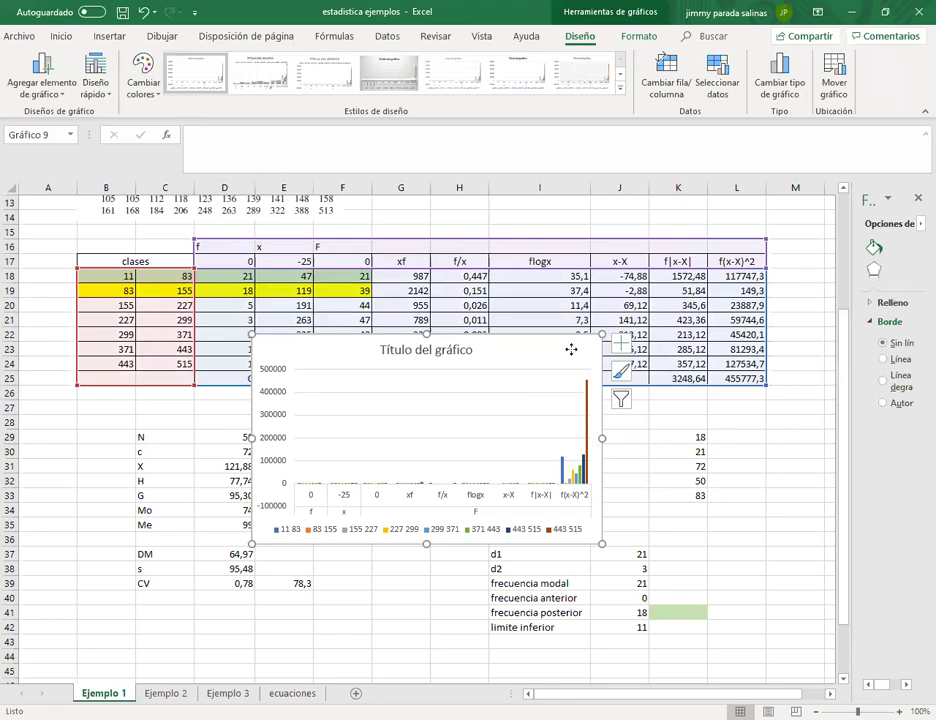
{"action": "left_click", "coordinate": [568, 349]}
{"action": "key", "text": "Delete"}
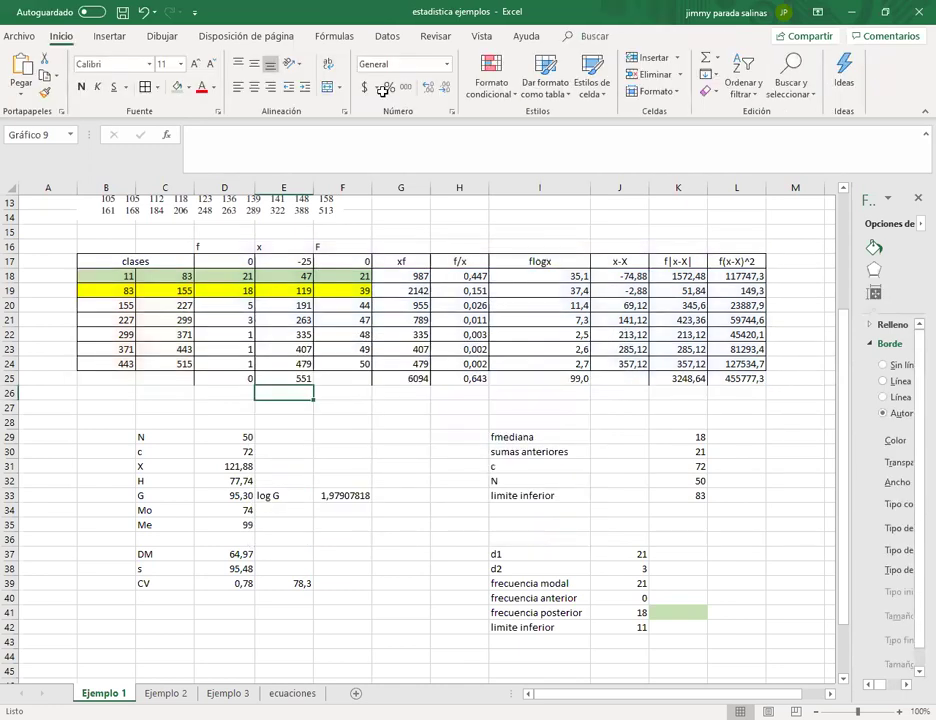
Step: Insert an empty column chart starting from the blank cell M28 and select it for chart design
{"action": "left_click", "coordinate": [795, 421]}
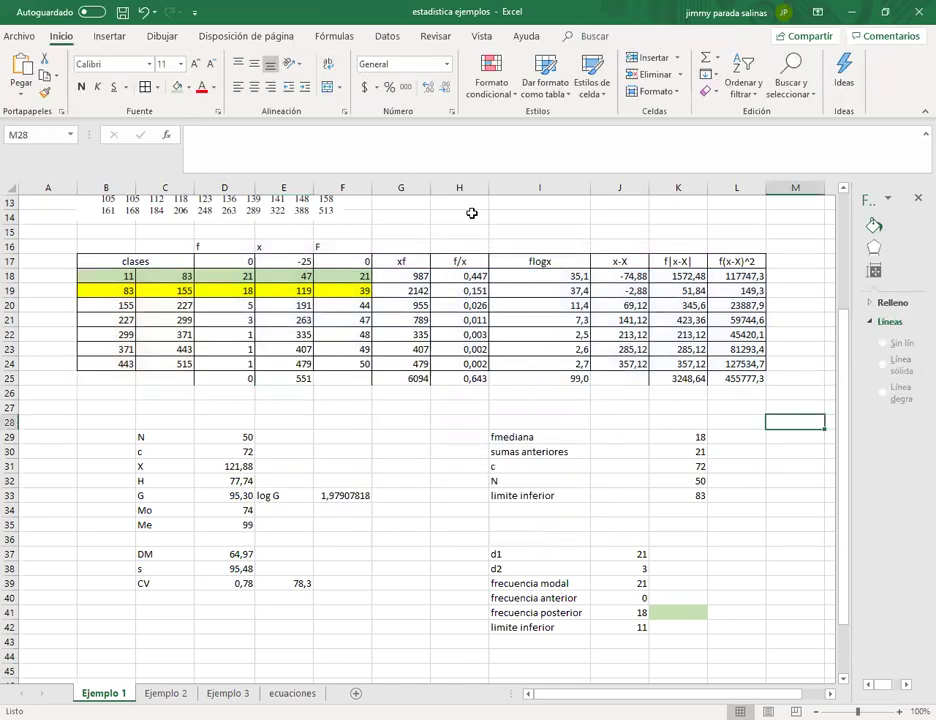
{"action": "left_click", "coordinate": [110, 37]}
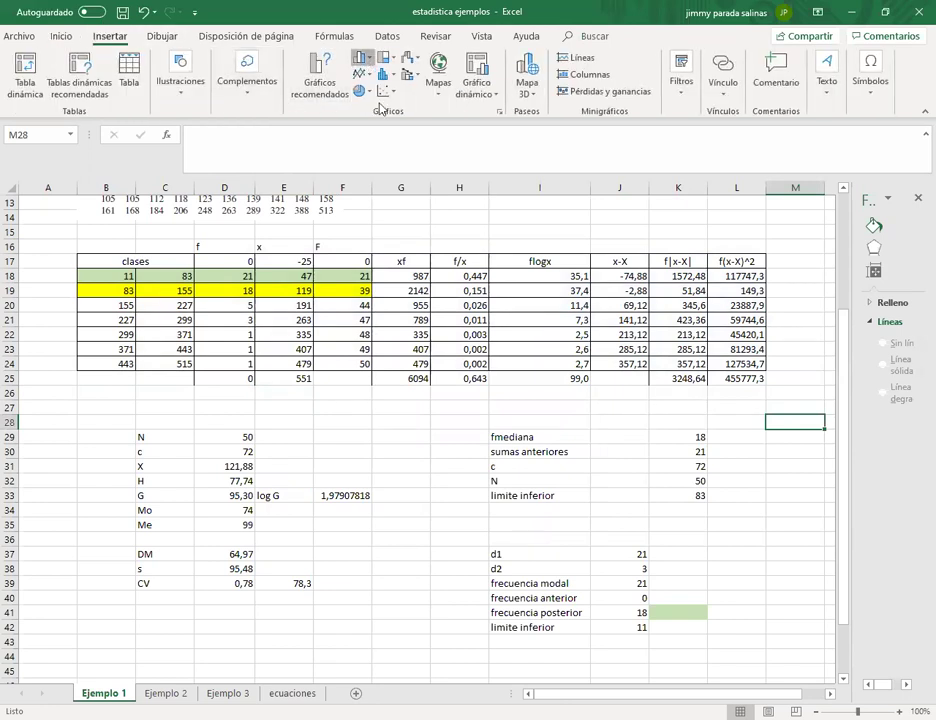
{"action": "key", "text": "alt+F1"}
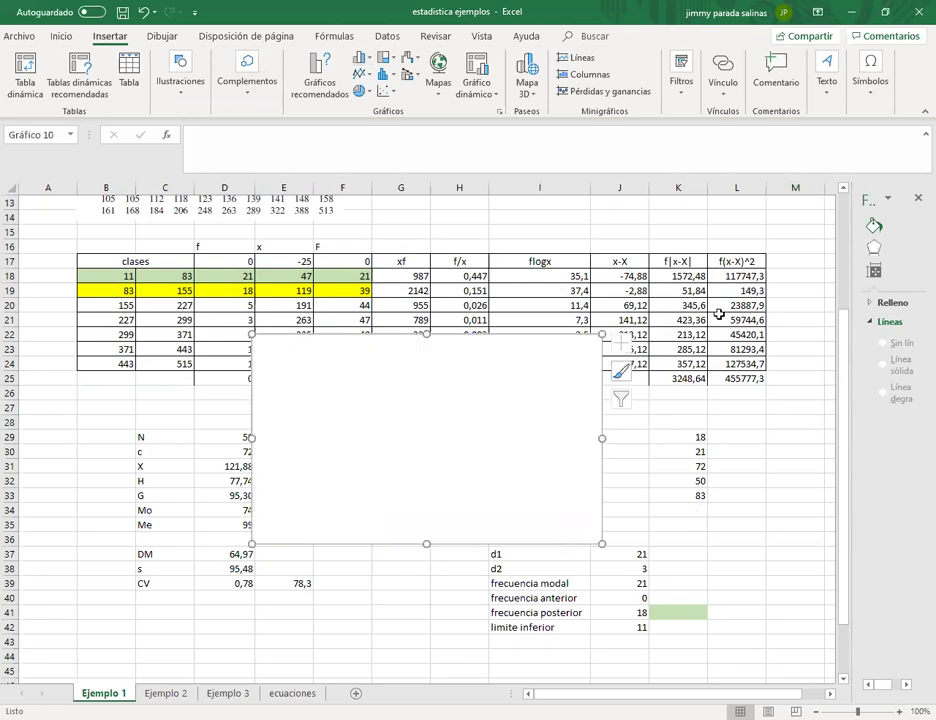
{"action": "left_click", "coordinate": [393, 39]}
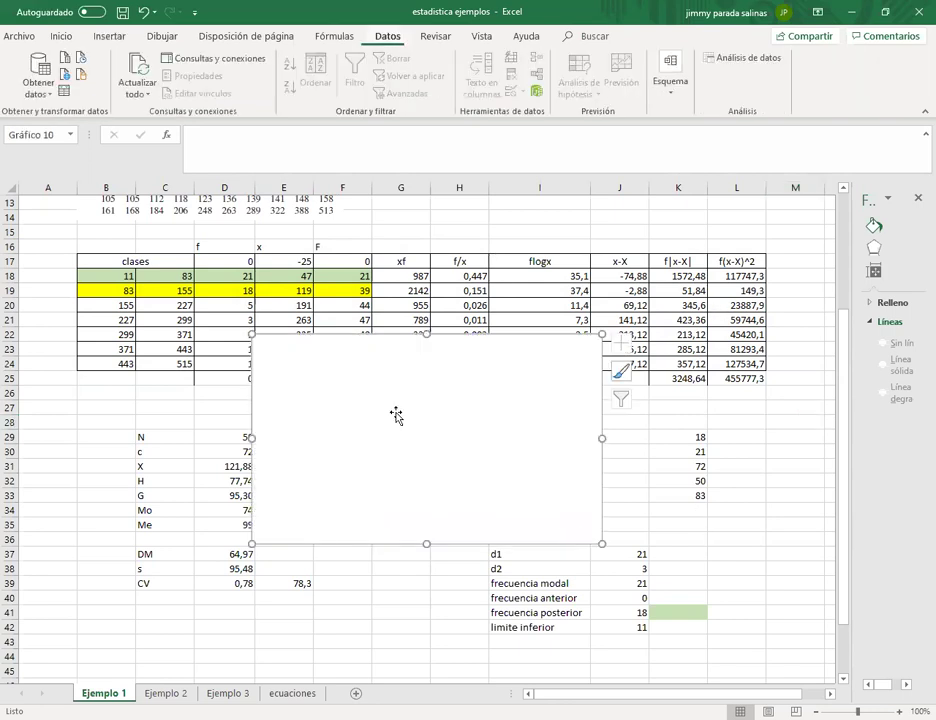
{"action": "left_click", "coordinate": [434, 385]}
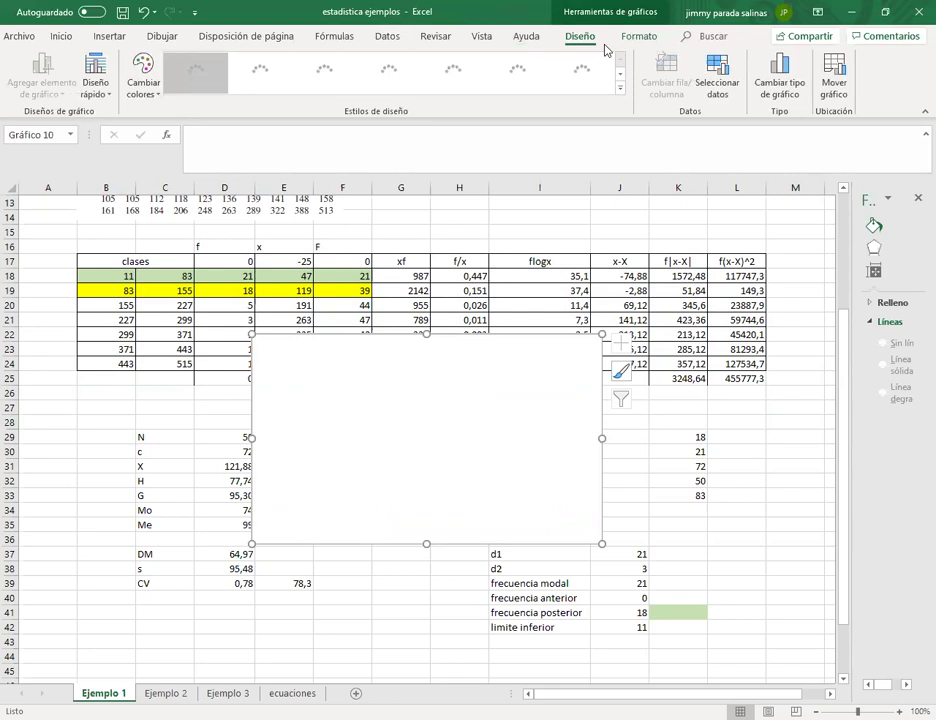
Step: Add a series named Histograma to the empty chart, using the f column values in D17:D25
{"action": "left_click", "coordinate": [726, 88]}
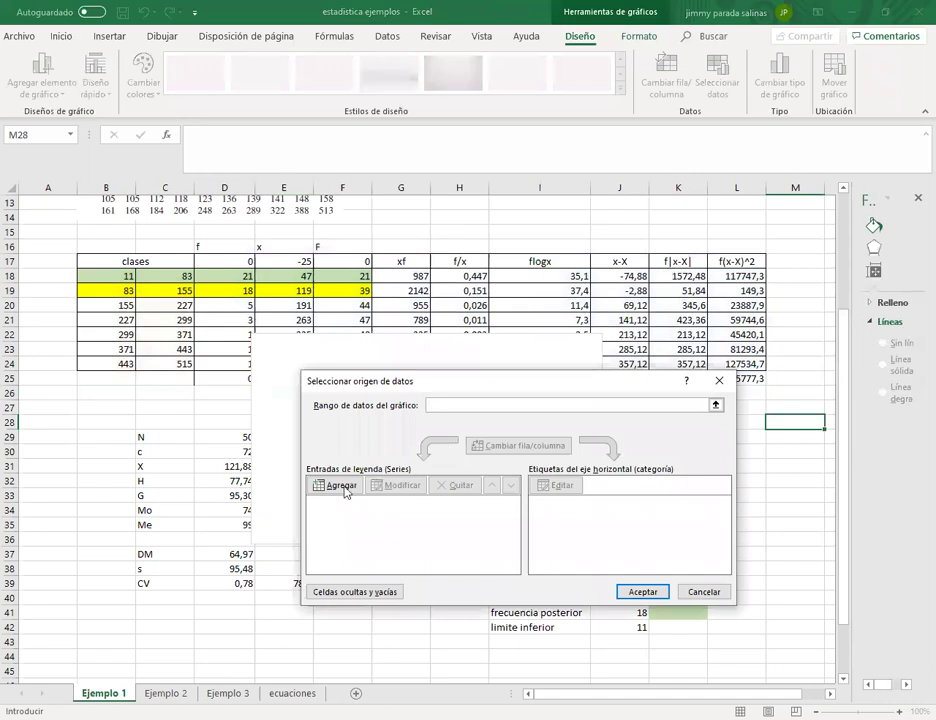
{"action": "left_click", "coordinate": [341, 486]}
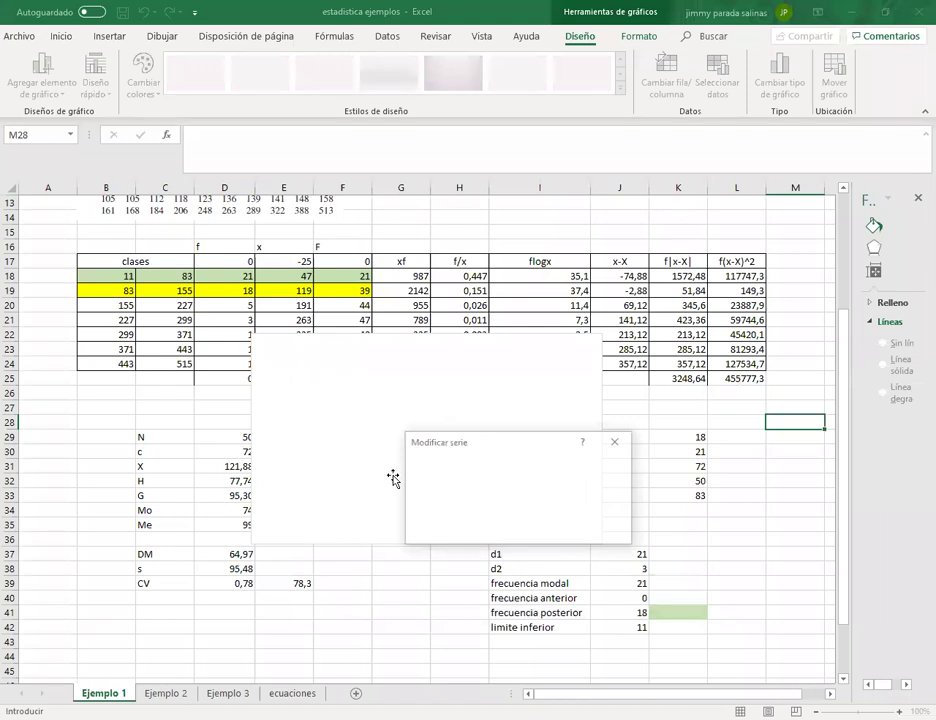
{"action": "type", "text": "Histo"}
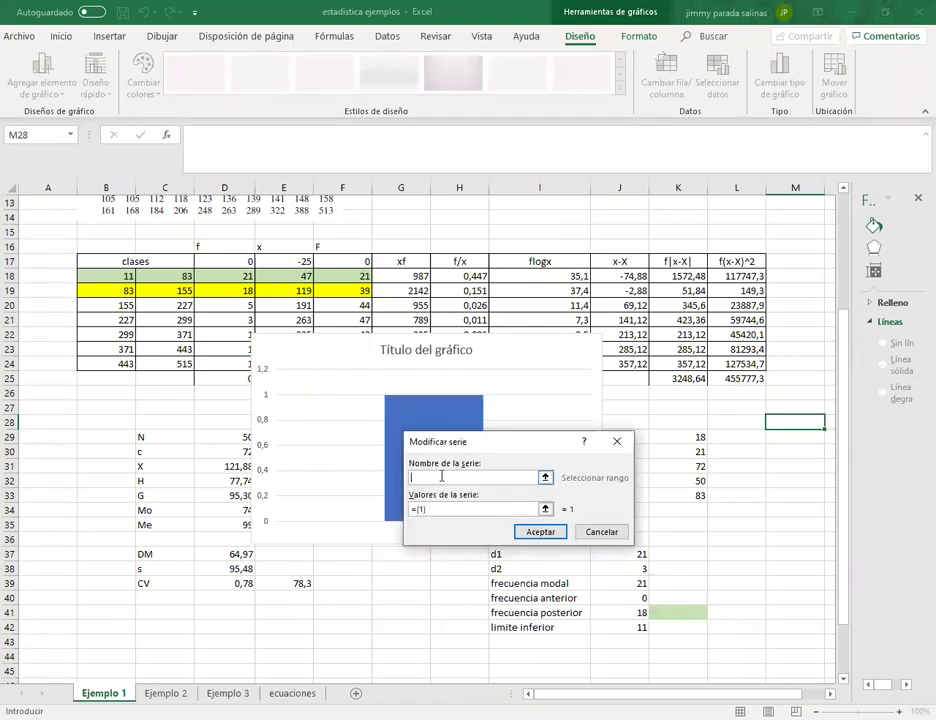
{"action": "type", "text": "grama"}
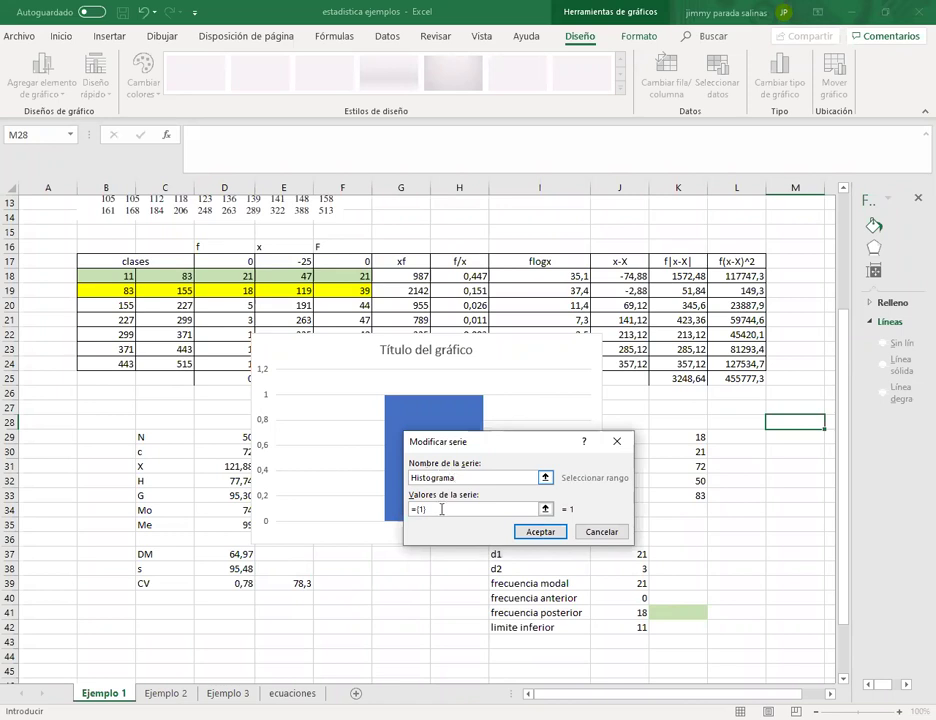
{"action": "key", "text": "Tab"}
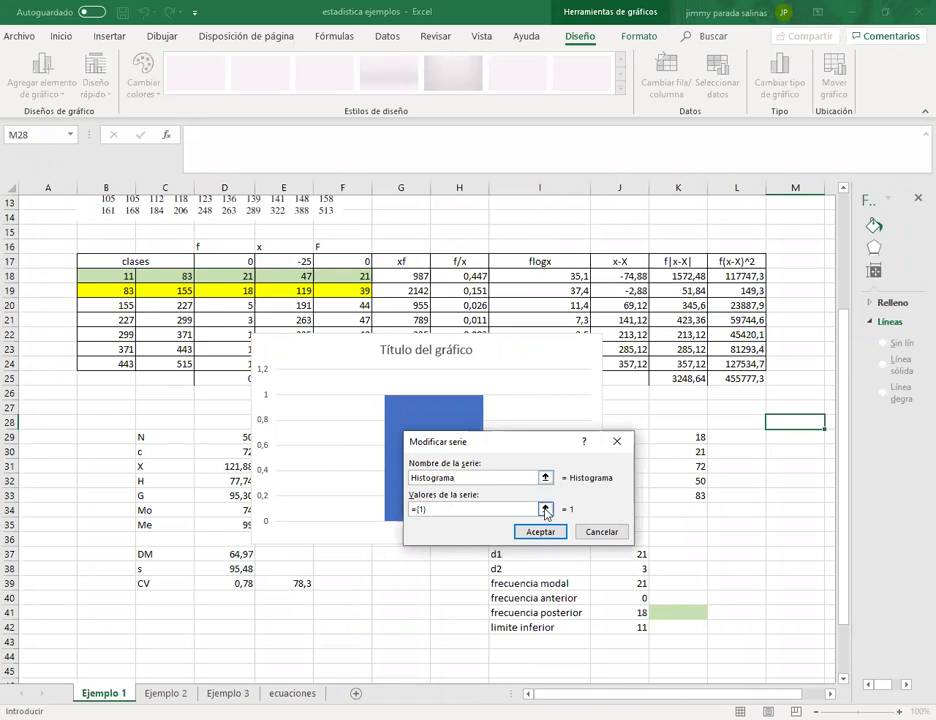
{"action": "left_click", "coordinate": [545, 509]}
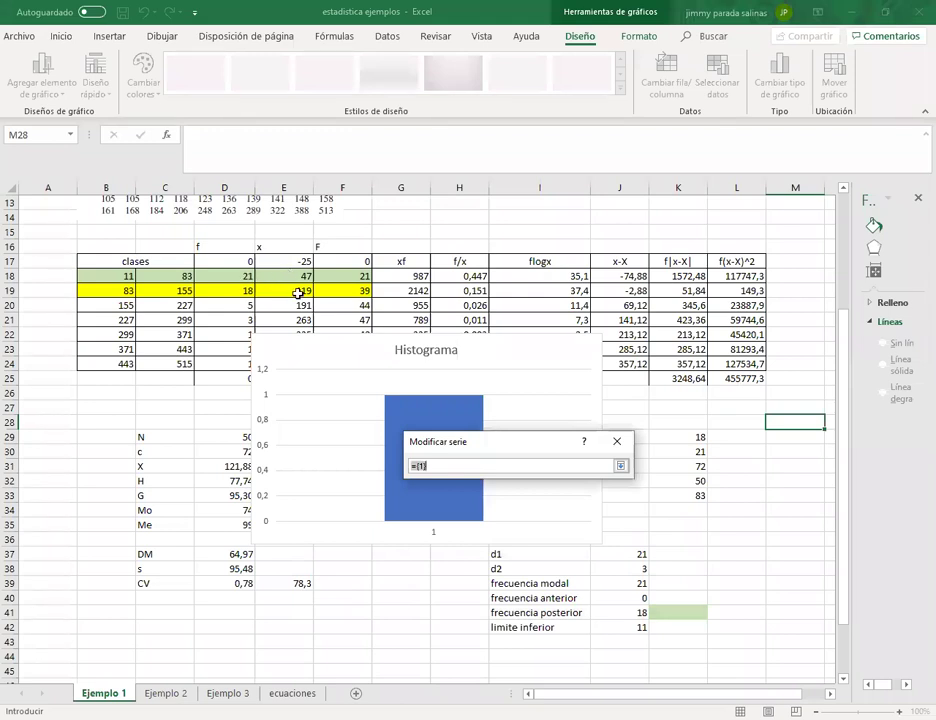
{"action": "left_click", "coordinate": [240, 261]}
{"action": "left_click_drag", "start_coordinate": [240, 261], "coordinate": [244, 378]}
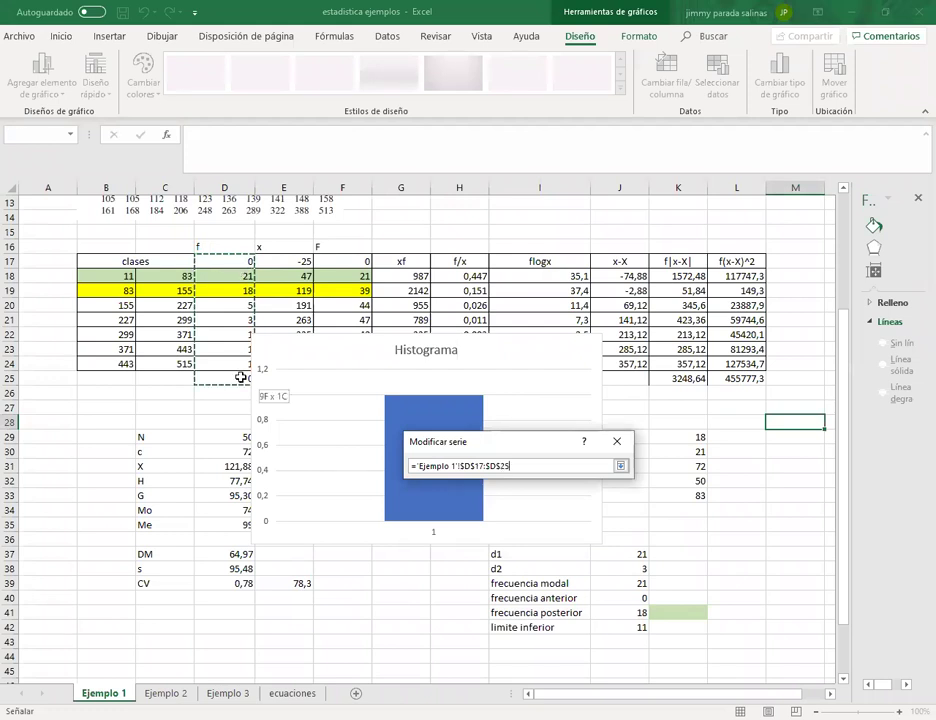
{"action": "left_click", "coordinate": [619, 466]}
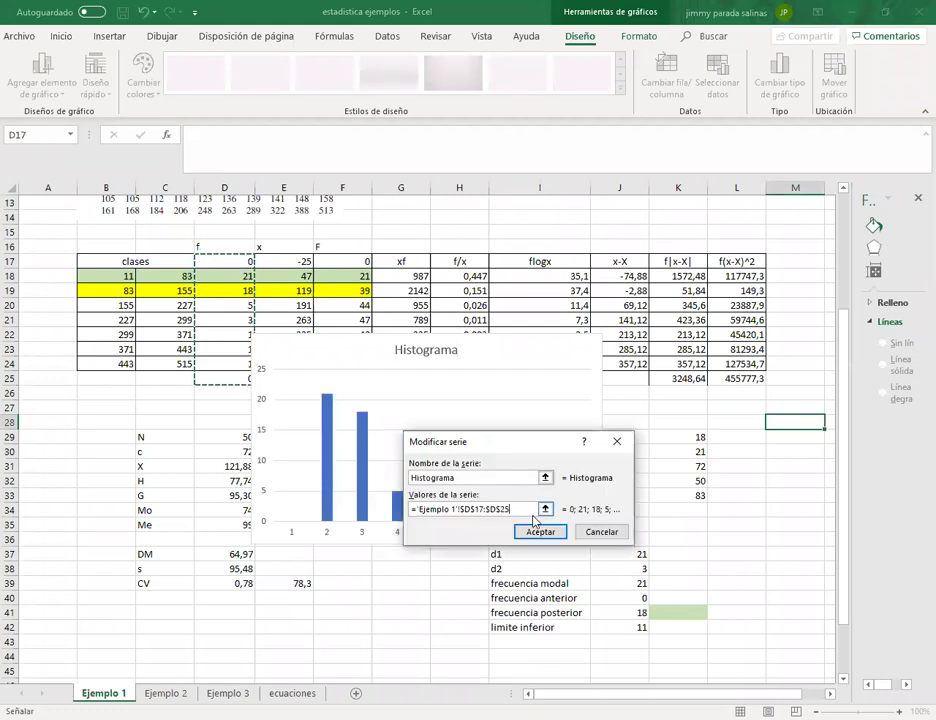
{"action": "left_click", "coordinate": [546, 533]}
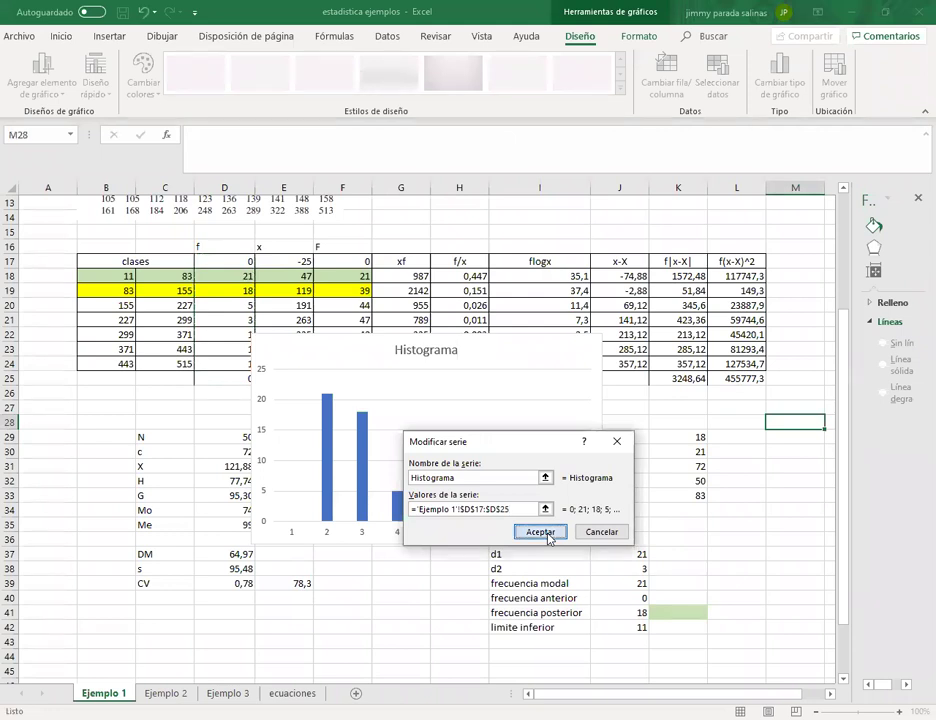
{"action": "left_click", "coordinate": [548, 537]}
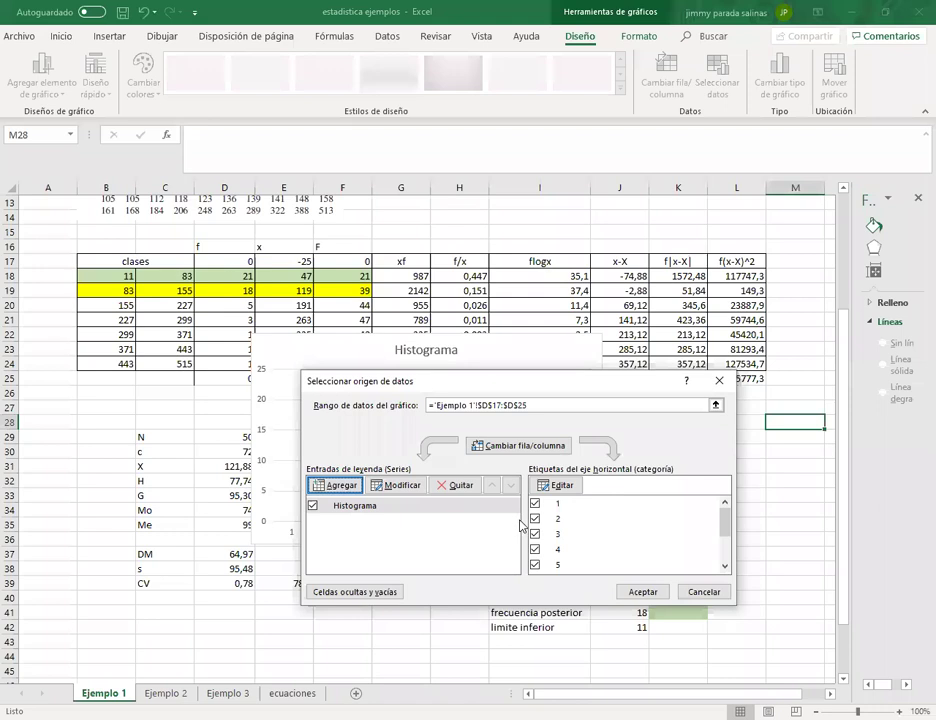
Step: Set the chart's horizontal axis labels to the x column range E17:E26 and accept the data source
{"action": "left_click", "coordinate": [556, 486]}
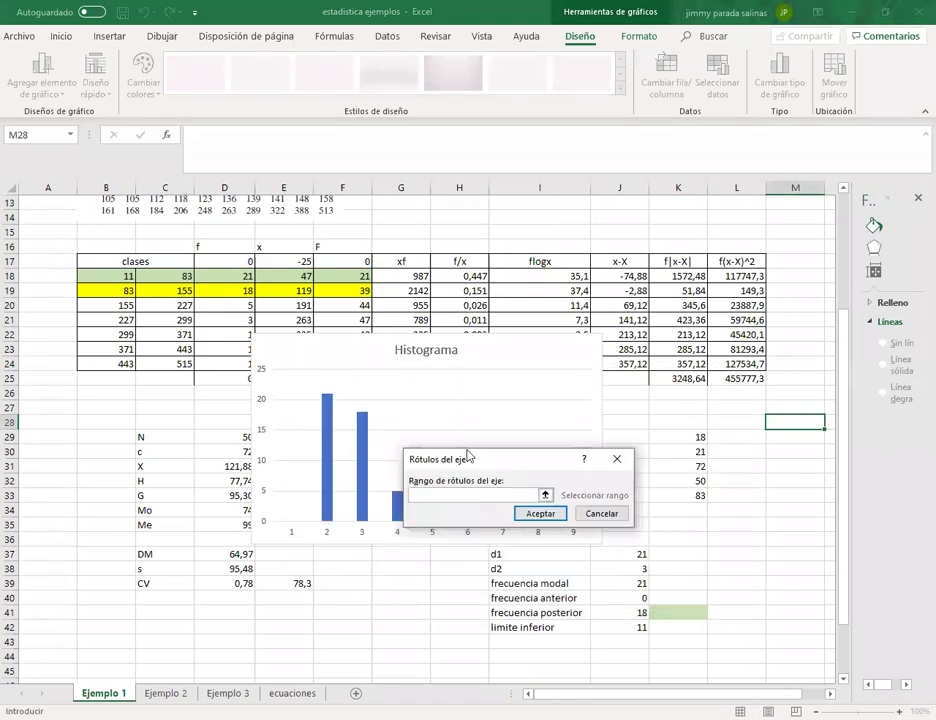
{"action": "left_click", "coordinate": [304, 261]}
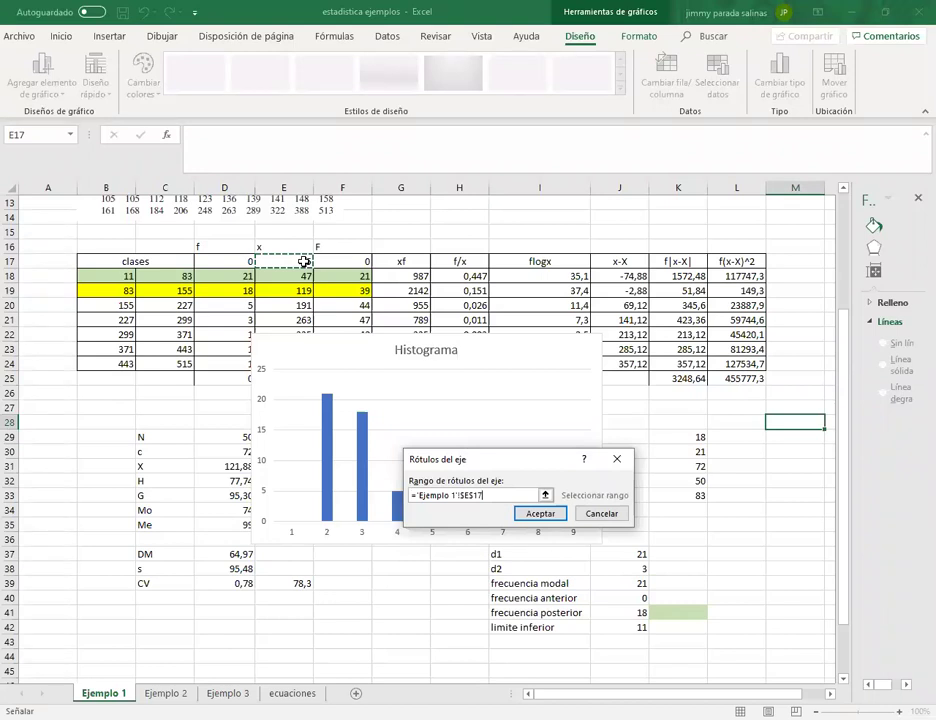
{"action": "left_click_drag", "start_coordinate": [304, 261], "coordinate": [300, 386]}
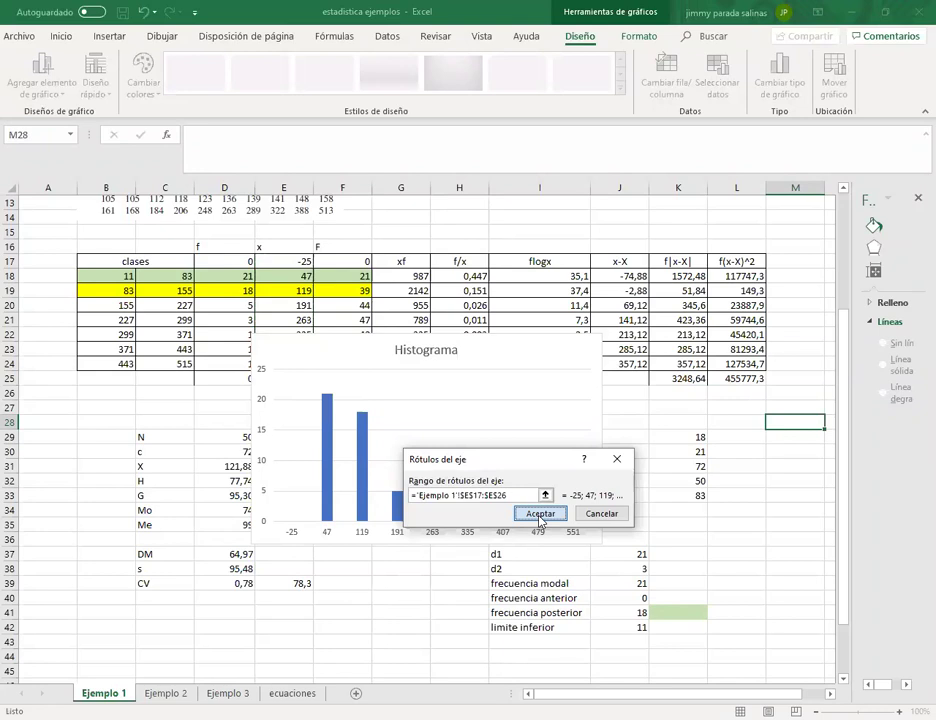
{"action": "left_click", "coordinate": [539, 512]}
{"action": "left_click", "coordinate": [641, 592]}
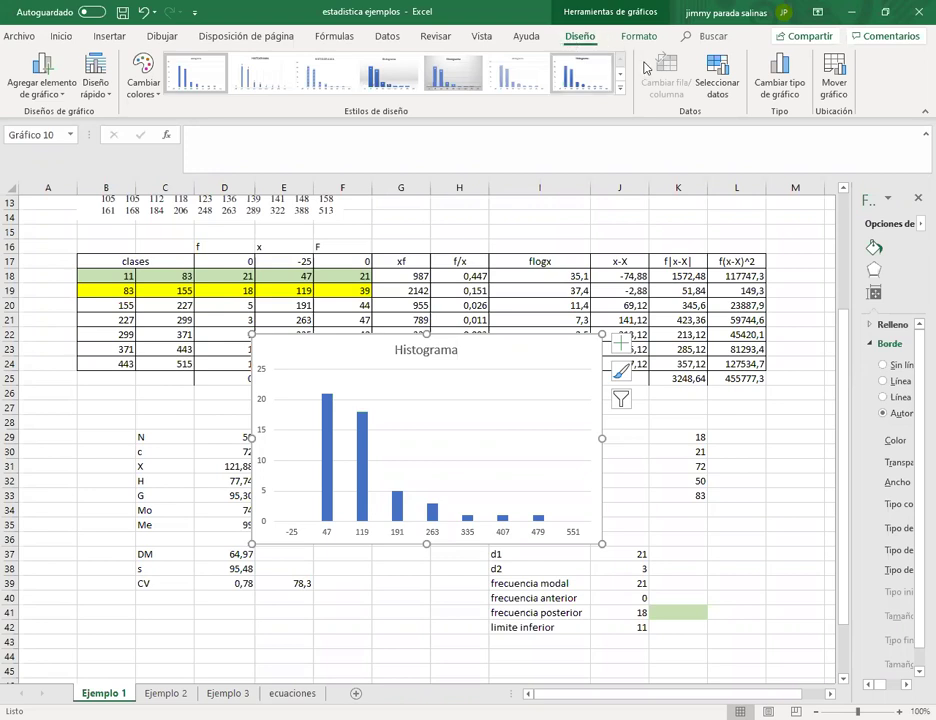
Step: Add a second chart series named "polide frecuencias" with the f column values in D17:D25
{"action": "left_click", "coordinate": [717, 78]}
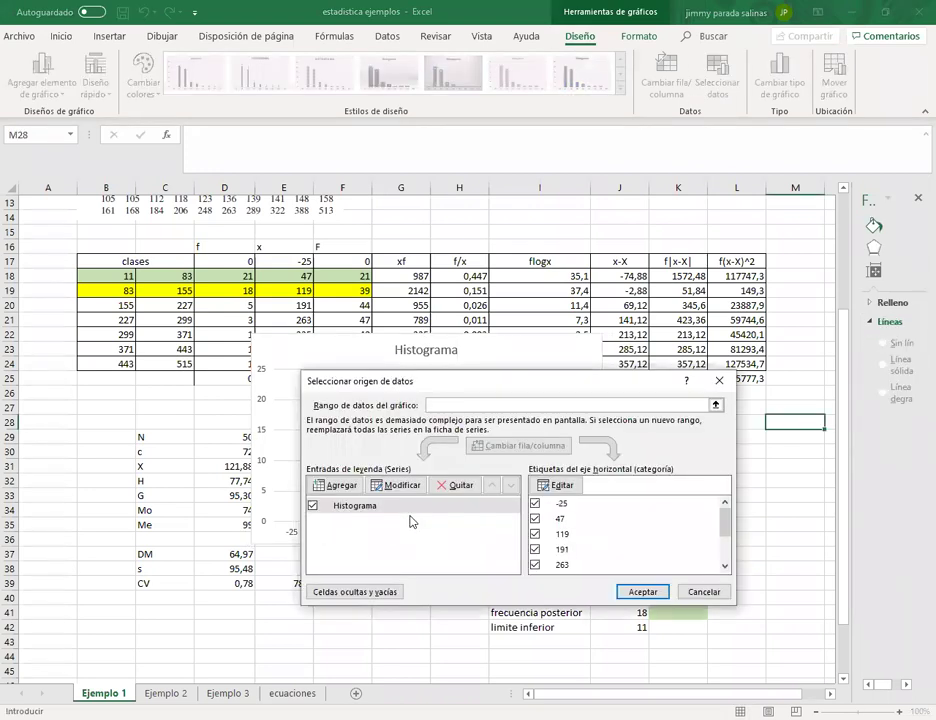
{"action": "left_click", "coordinate": [360, 484]}
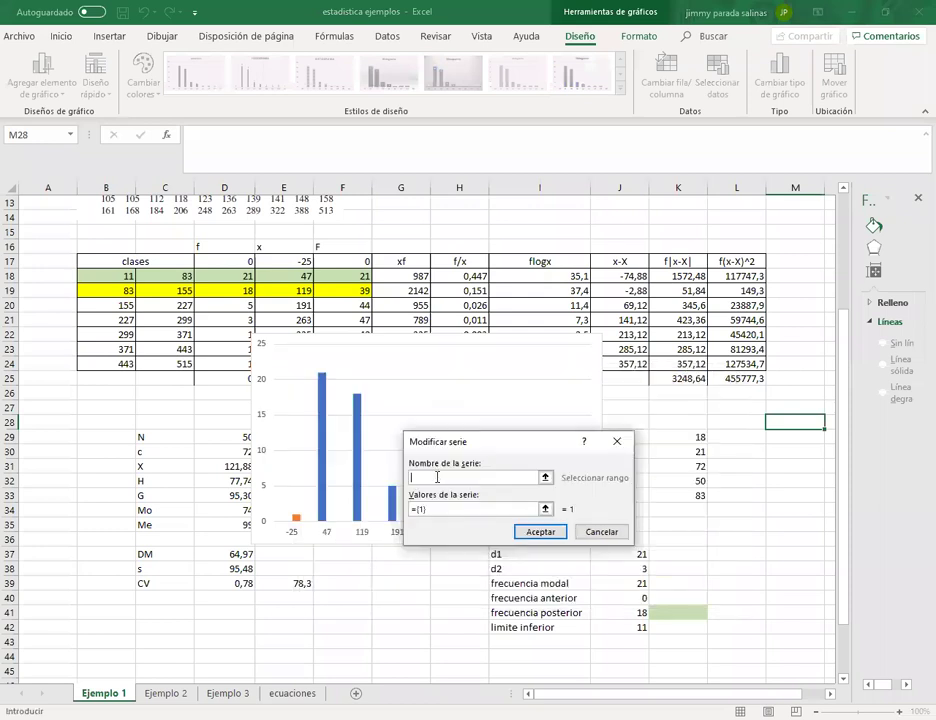
{"action": "type", "text": "poi"}
{"action": "type", "text": "i"}
{"action": "type", "text": "de f"}
{"action": "type", "text": " re"}
{"action": "type", "text": "cue"}
{"action": "type", "text": "ncias"}
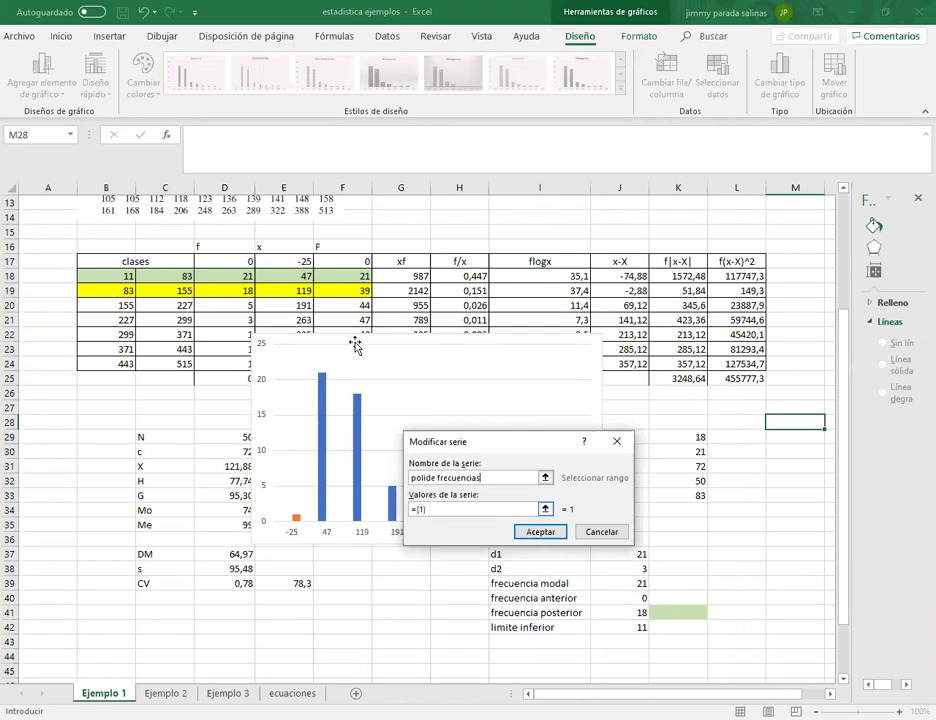
{"action": "left_click", "coordinate": [248, 263]}
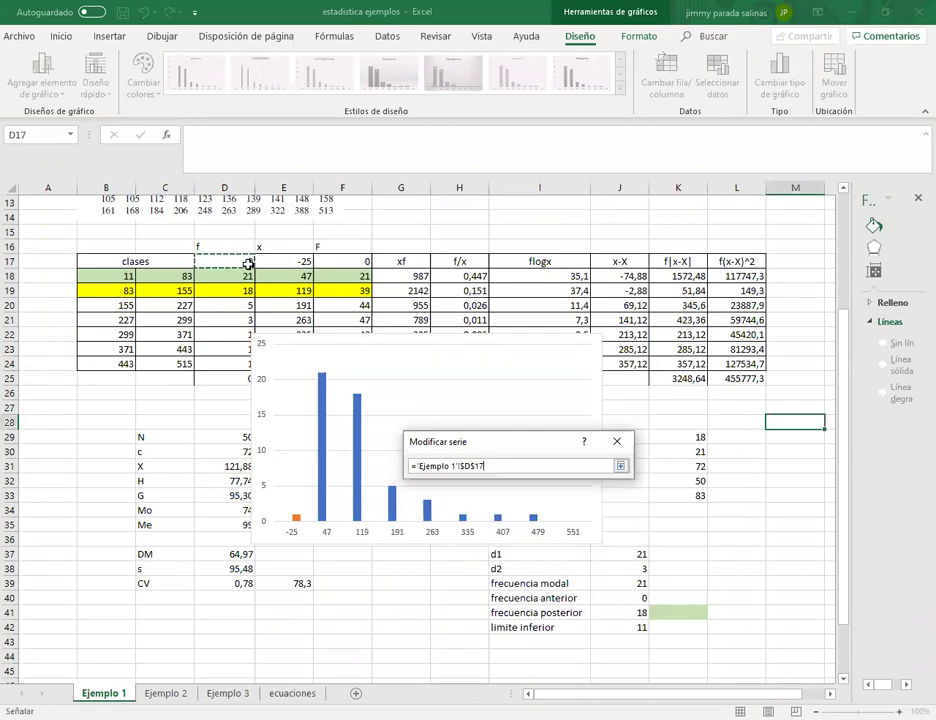
{"action": "key", "text": "ctrl+shift+Down"}
{"action": "left_click", "coordinate": [622, 466]}
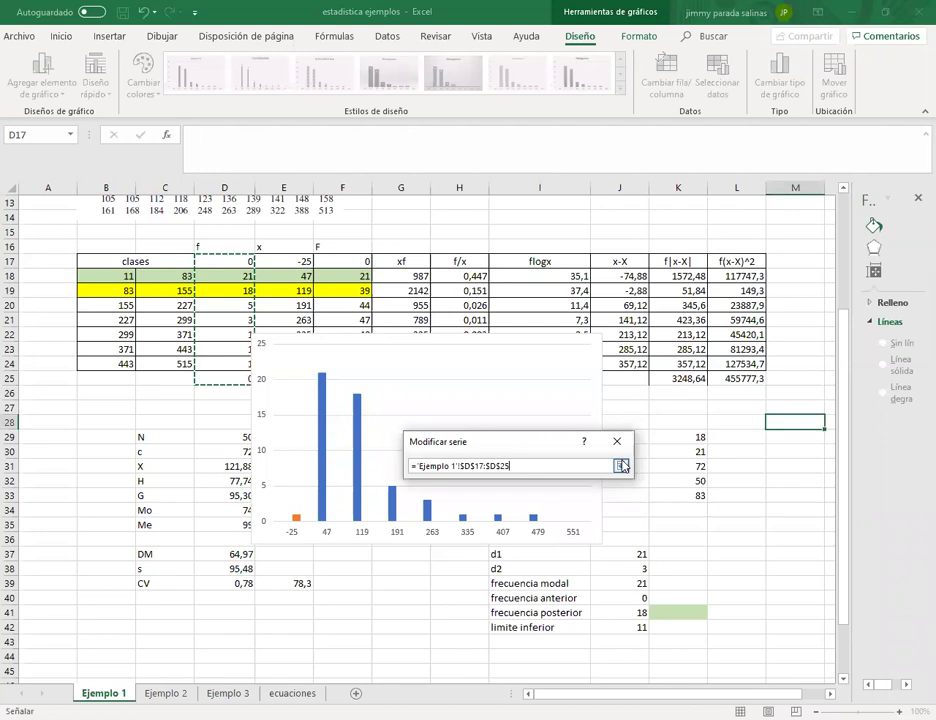
{"action": "key", "text": "Return"}
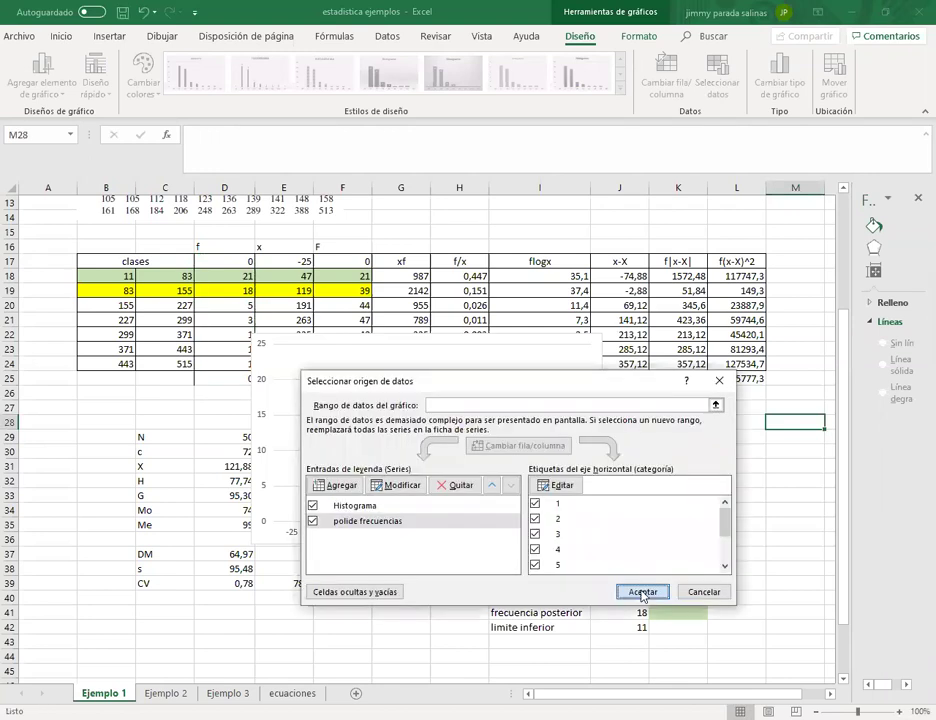
{"action": "left_click", "coordinate": [642, 592]}
Step: Change the "polide frecuencias" series to a plain 2D line so it overlays the histogram columns
{"action": "left_click", "coordinate": [333, 428]}
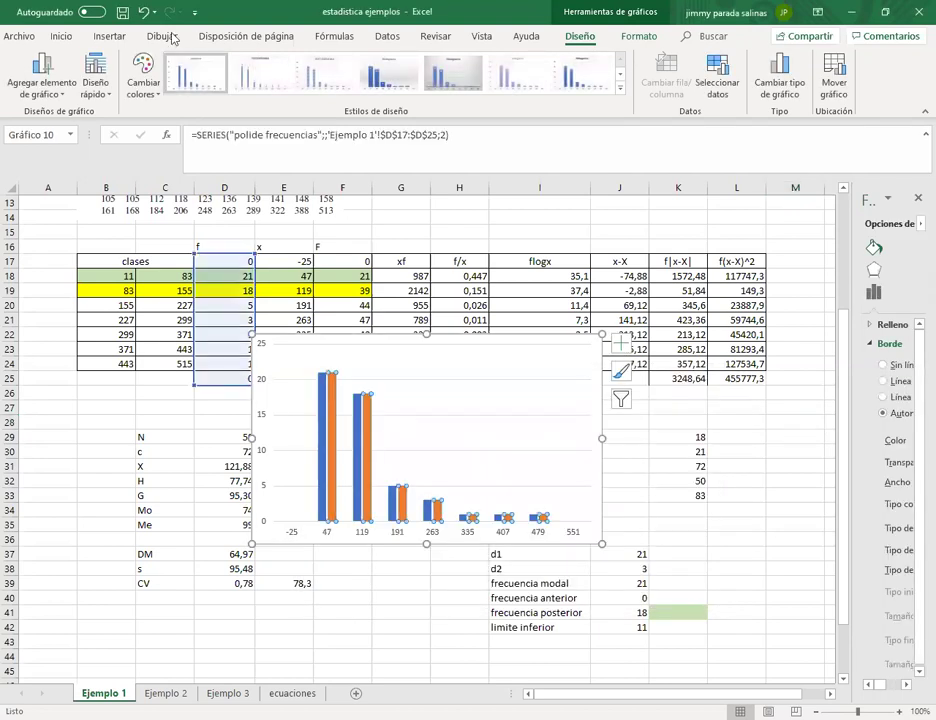
{"action": "left_click", "coordinate": [114, 37]}
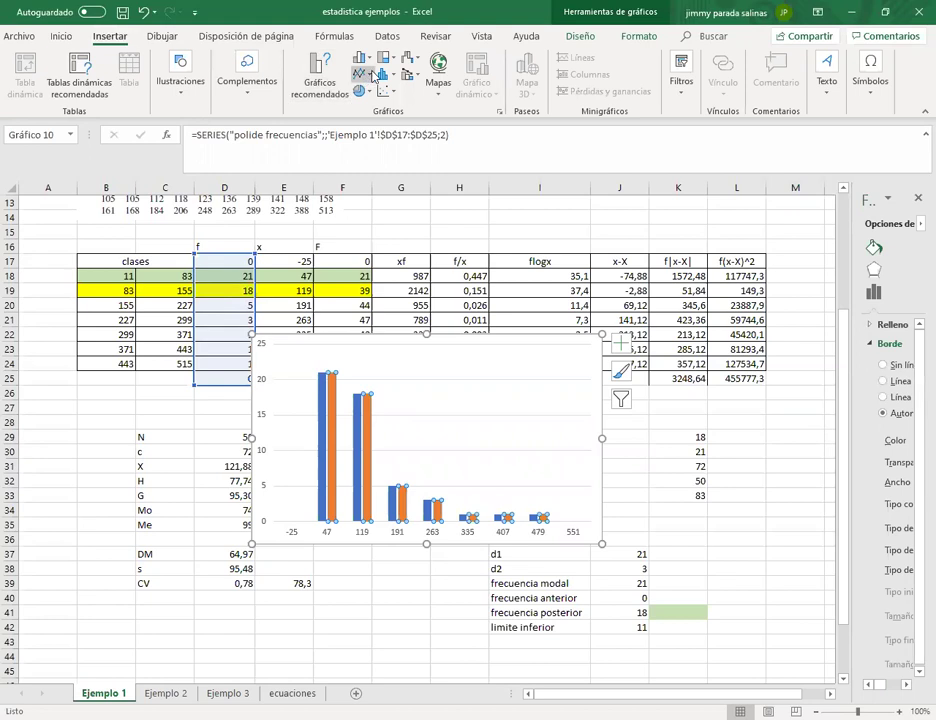
{"action": "left_click", "coordinate": [370, 75]}
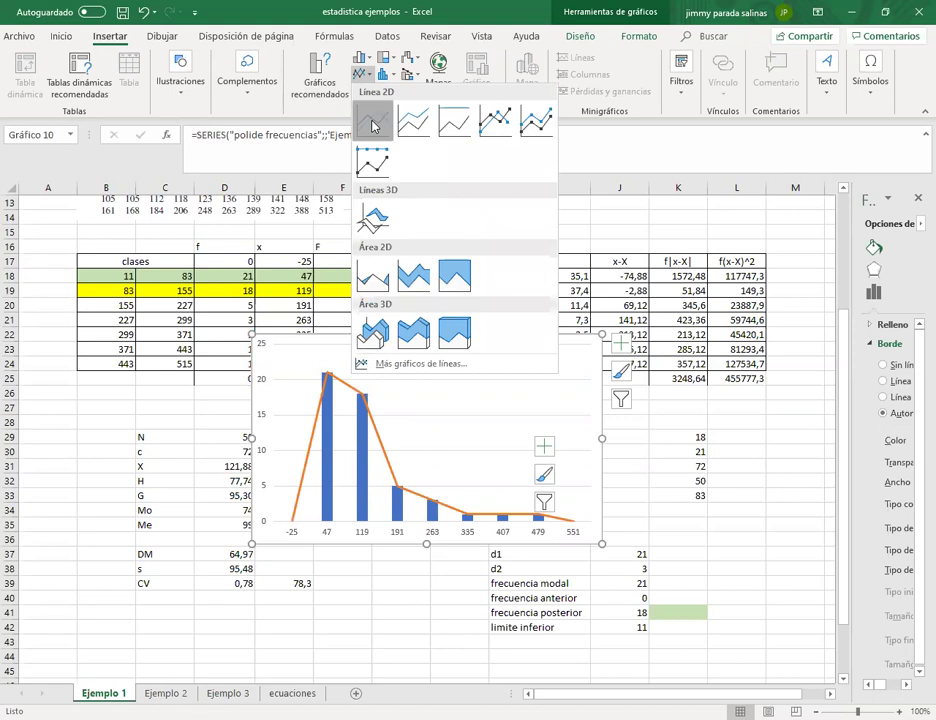
{"action": "left_click", "coordinate": [373, 126]}
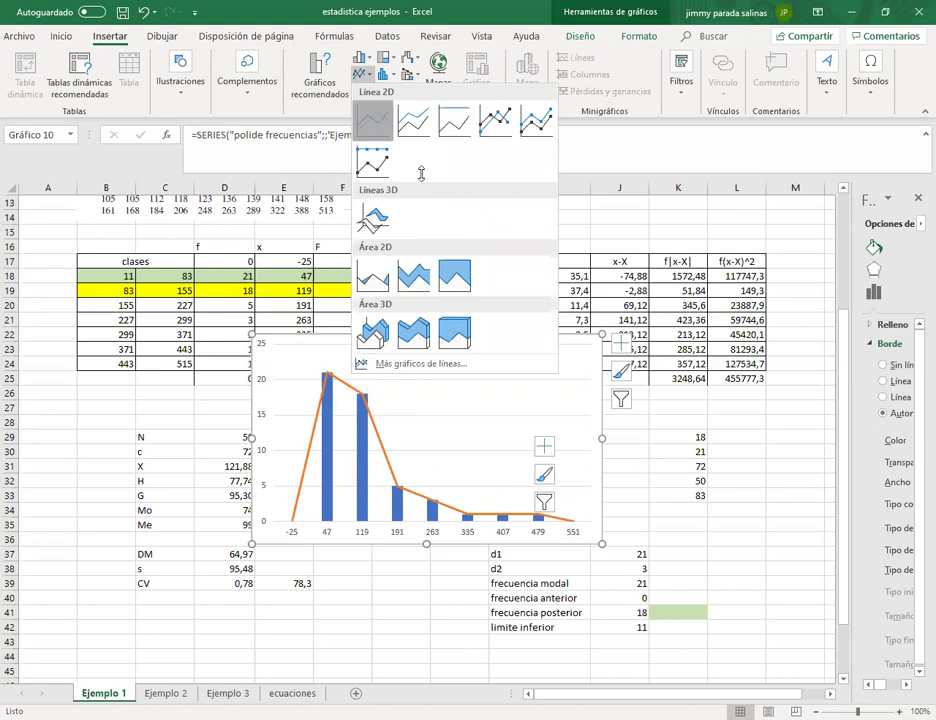
{"action": "left_click", "coordinate": [370, 75]}
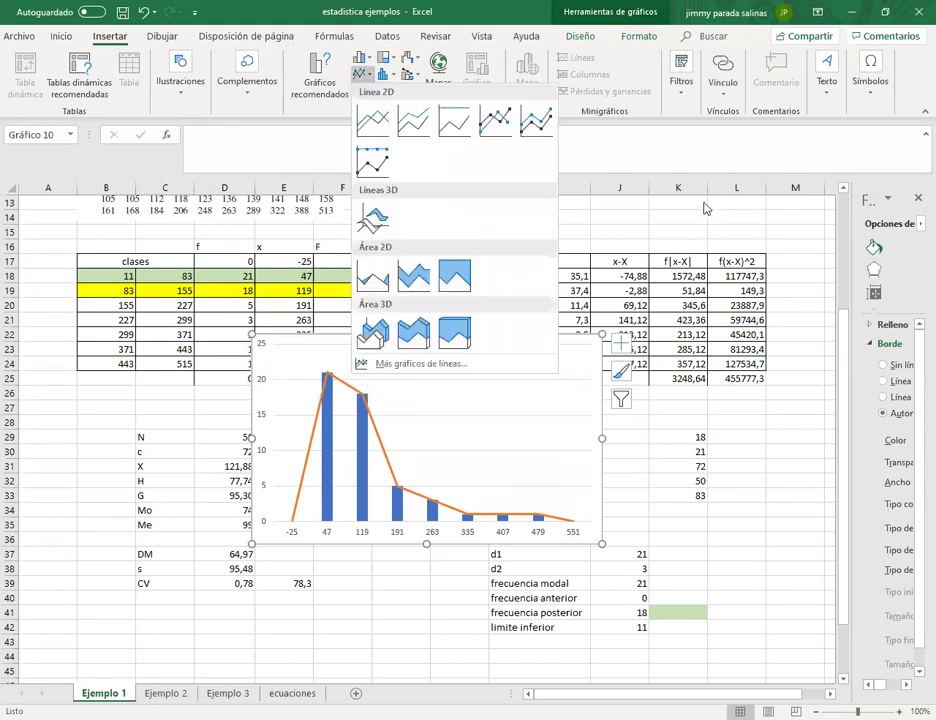
{"action": "left_click", "coordinate": [321, 610]}
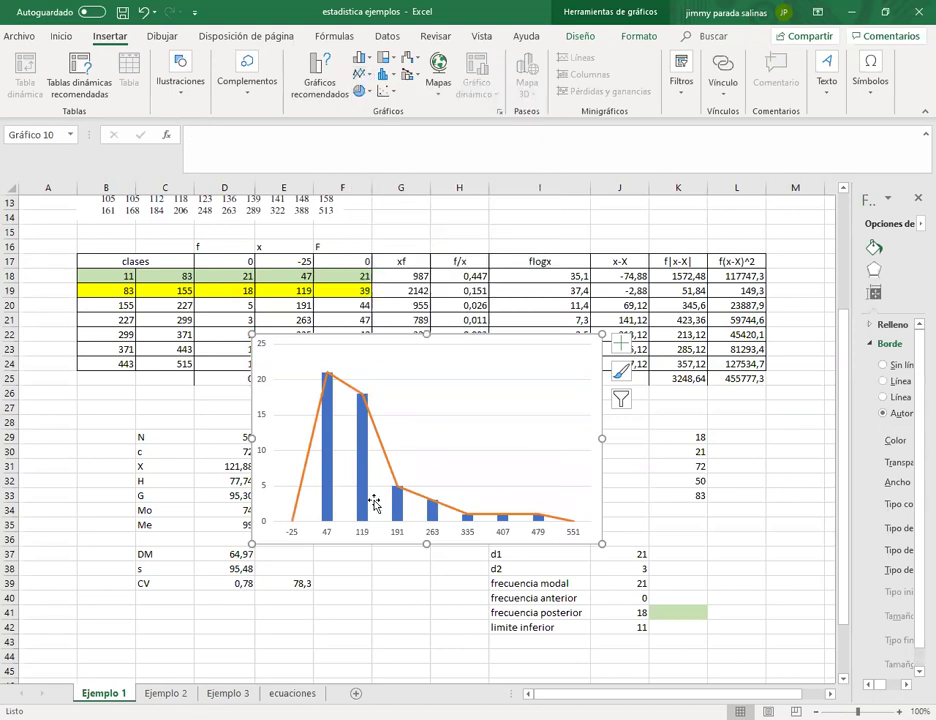
Step: Set the gap width of the Histograma series to 0%, widening the formatting pane to reach its series options
{"action": "left_click", "coordinate": [333, 466]}
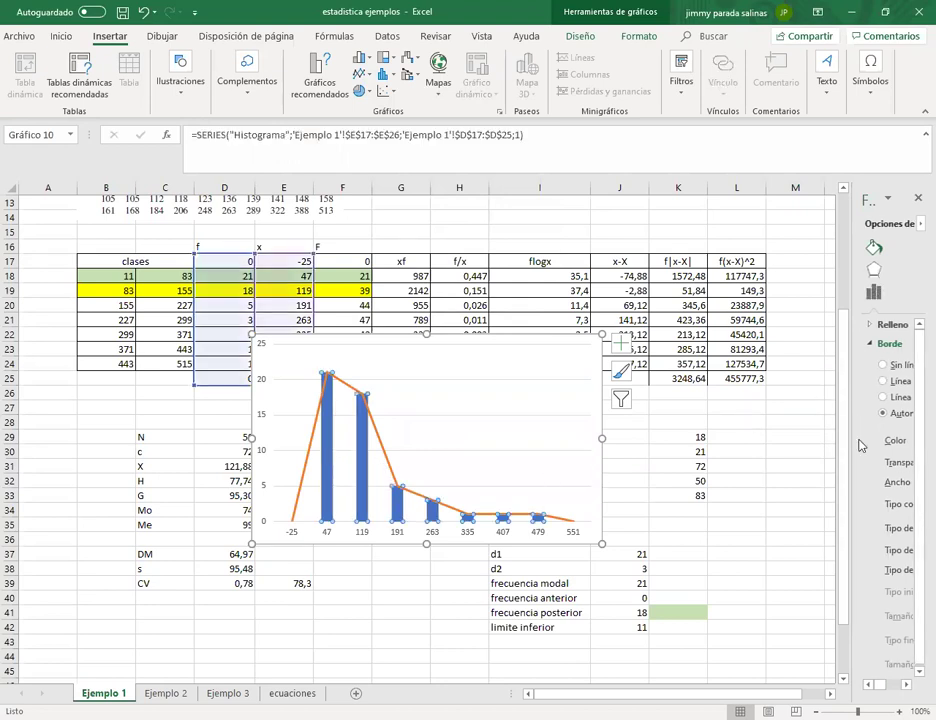
{"action": "left_click_drag", "start_coordinate": [854, 444], "coordinate": [722, 410]}
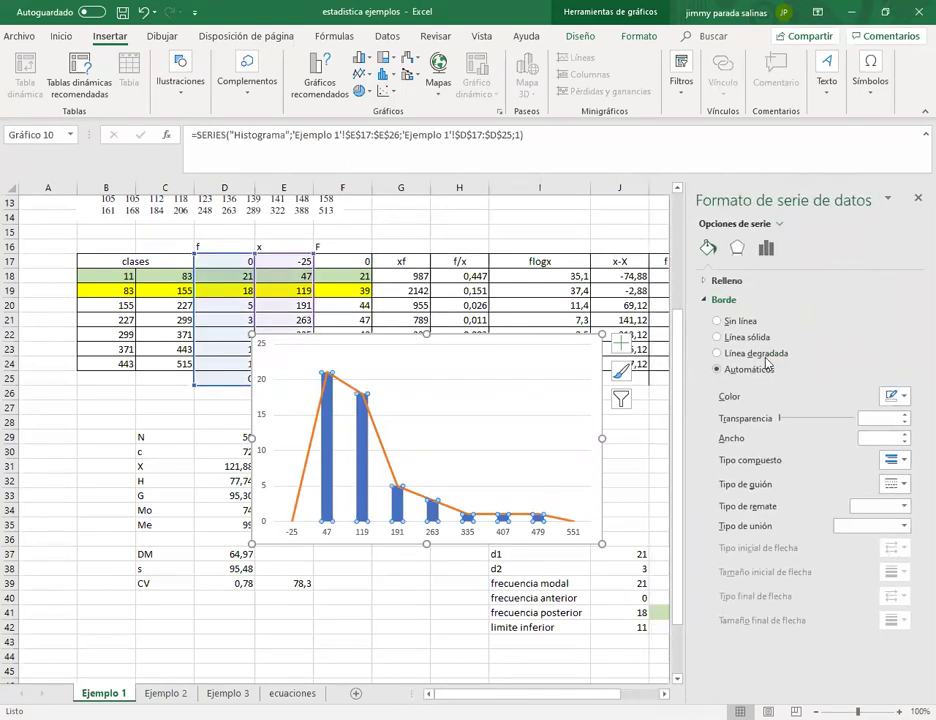
{"action": "left_click", "coordinate": [767, 250]}
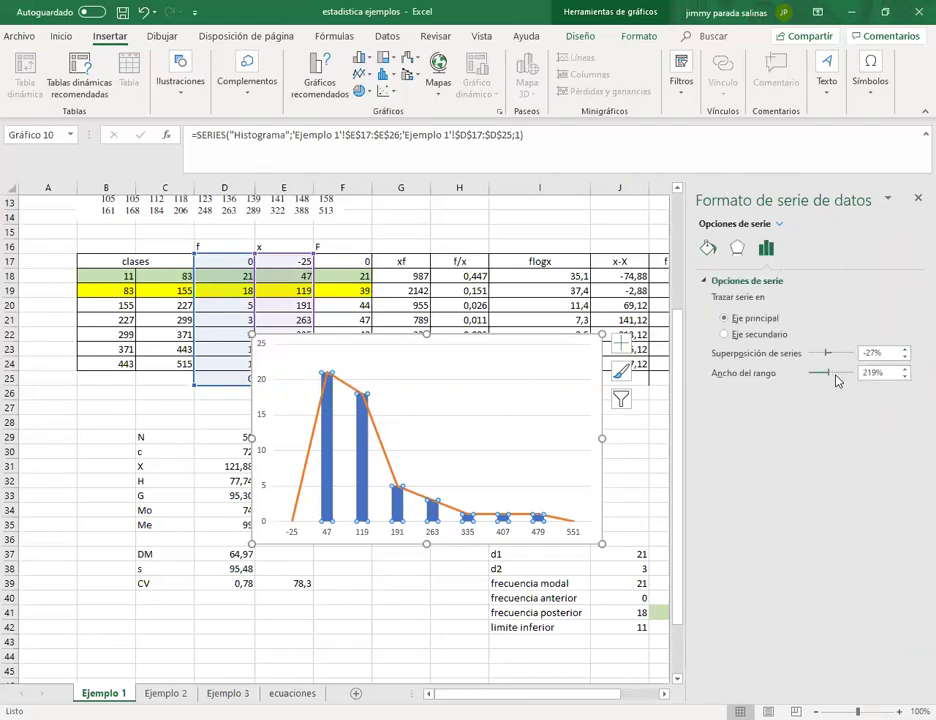
{"action": "left_click_drag", "start_coordinate": [874, 374], "coordinate": [846, 377]}
{"action": "type", "text": "0"}
{"action": "key", "text": "Return"}
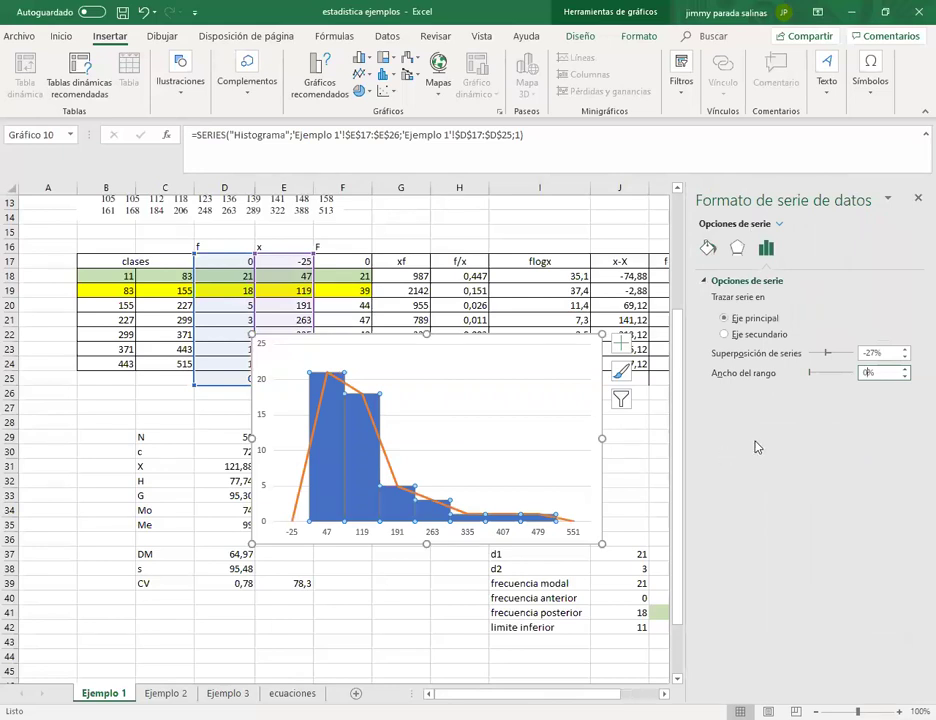
Step: Give the histogram's 47 column a solid border line with a width of 1,25 pt
{"action": "left_click", "coordinate": [728, 250]}
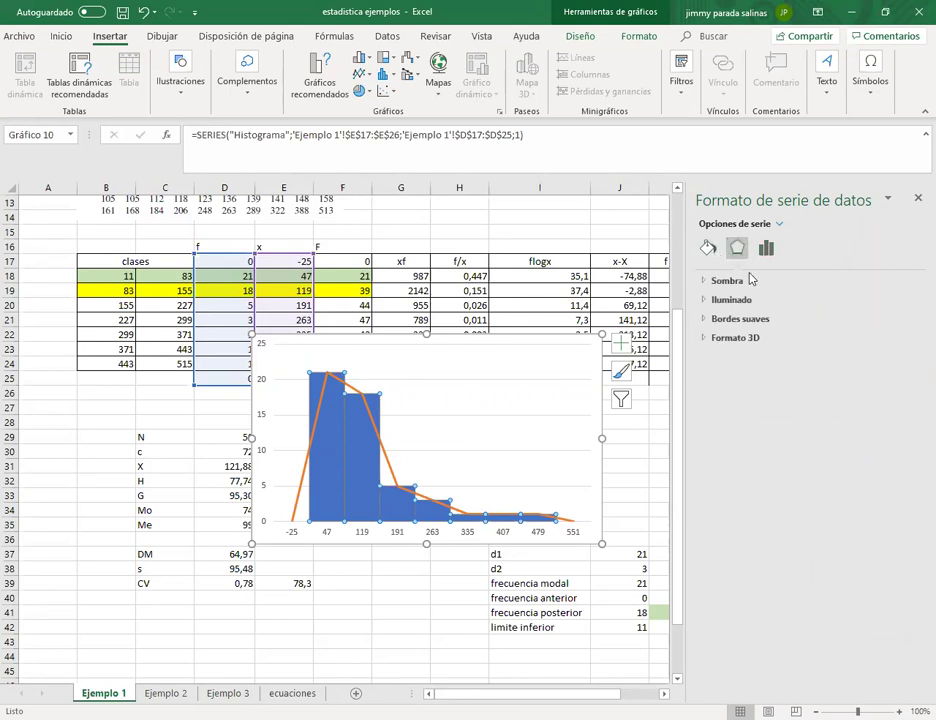
{"action": "left_click", "coordinate": [707, 248]}
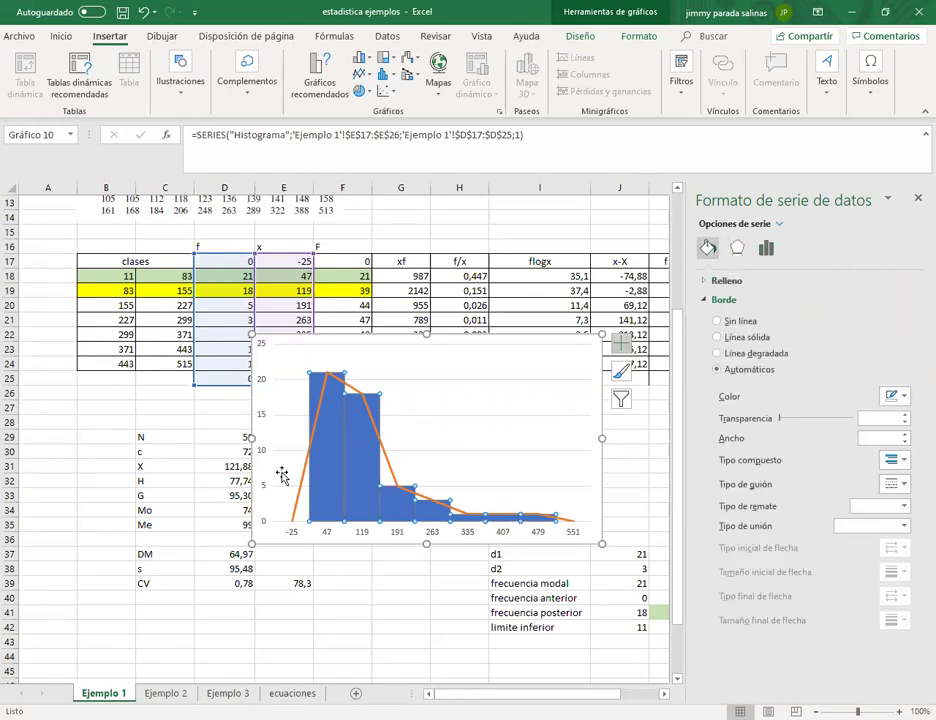
{"action": "left_click", "coordinate": [337, 465]}
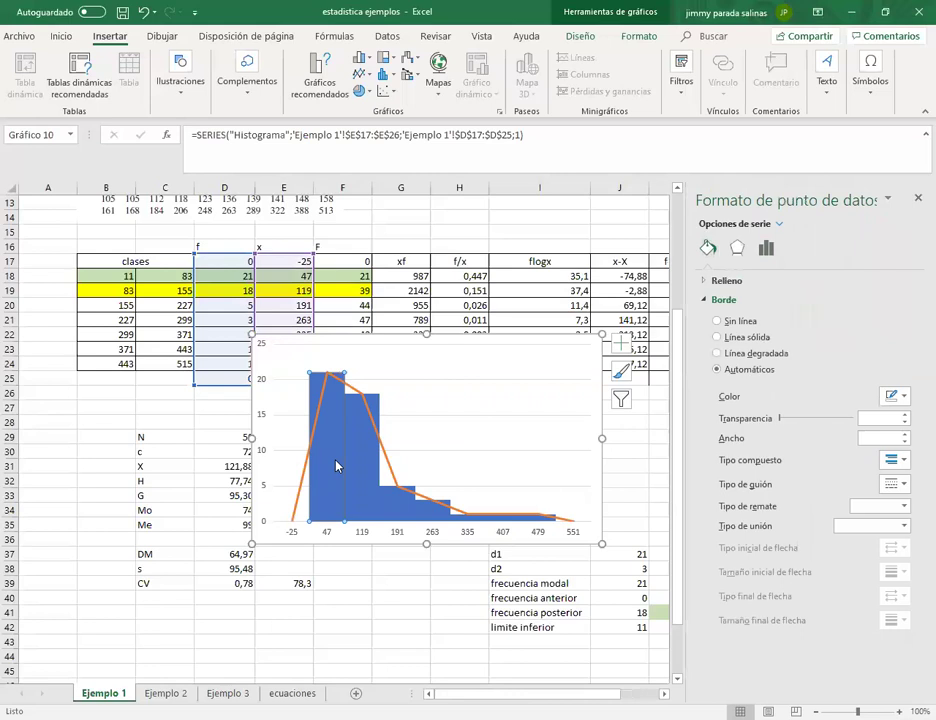
{"action": "left_click", "coordinate": [717, 337]}
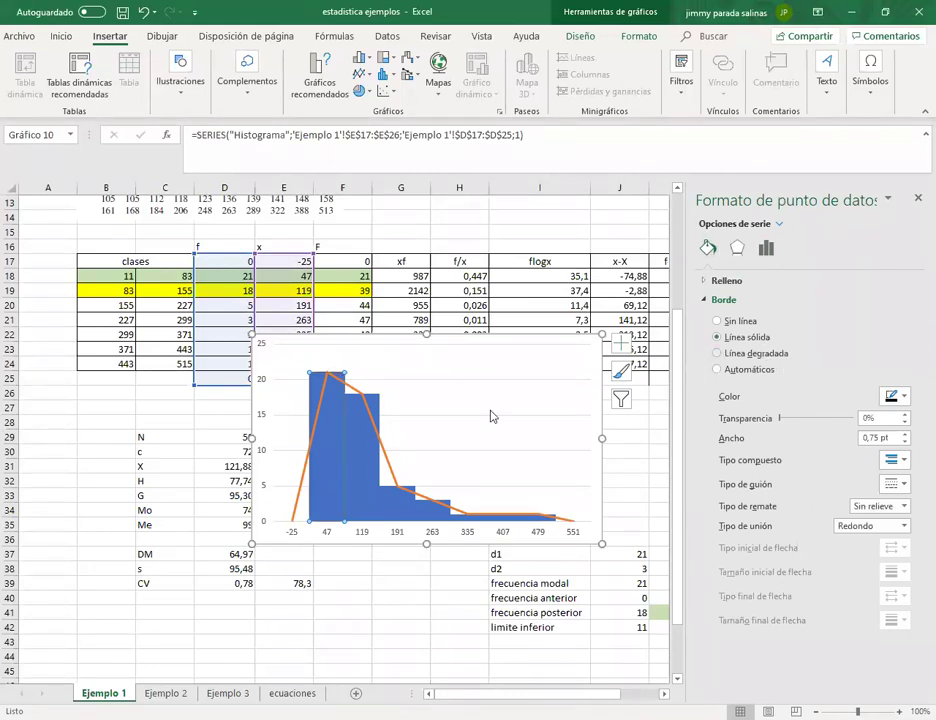
{"action": "left_click", "coordinate": [372, 474]}
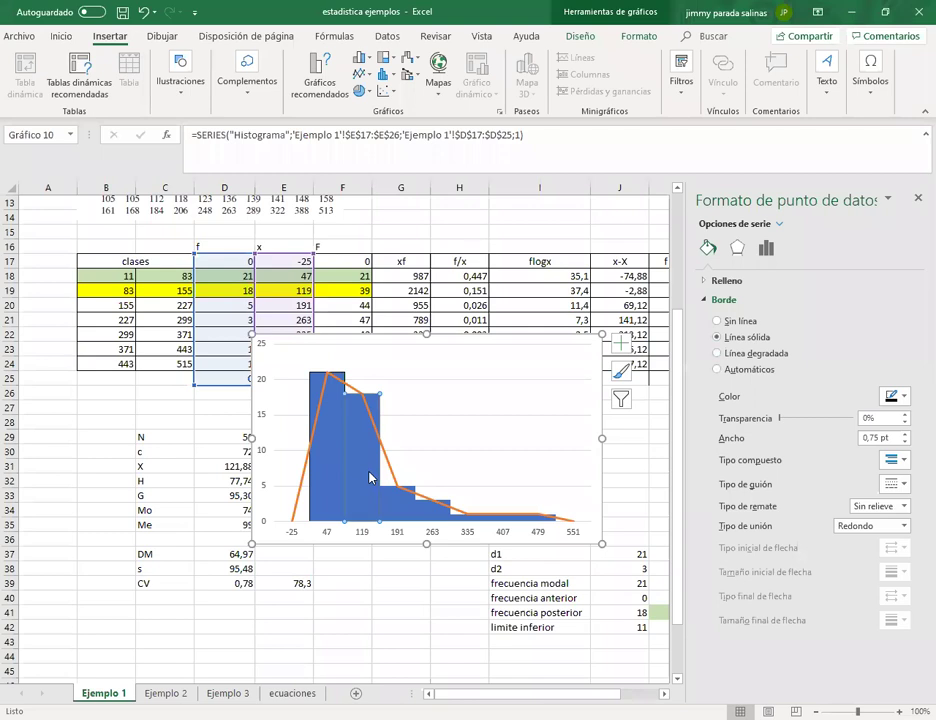
{"action": "left_click", "coordinate": [887, 397]}
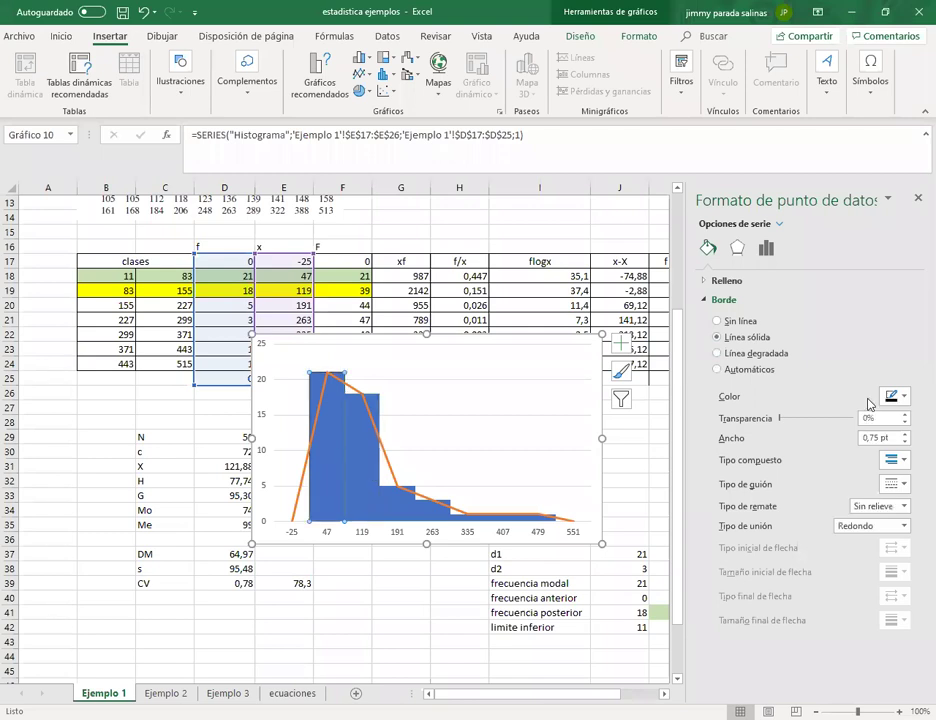
{"action": "left_click", "coordinate": [904, 434]}
{"action": "left_click", "coordinate": [904, 434]}
Step: Apply a solid border line individually to the 119, 191 and 263 columns of the histogram
{"action": "left_click", "coordinate": [388, 507]}
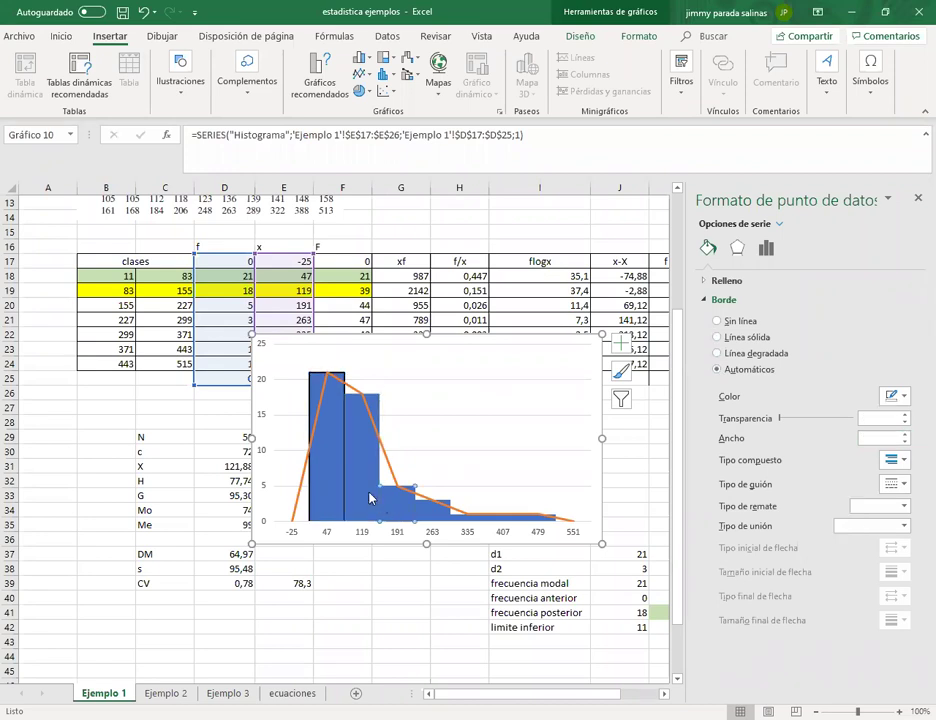
{"action": "left_click", "coordinate": [333, 484]}
{"action": "left_click", "coordinate": [367, 485]}
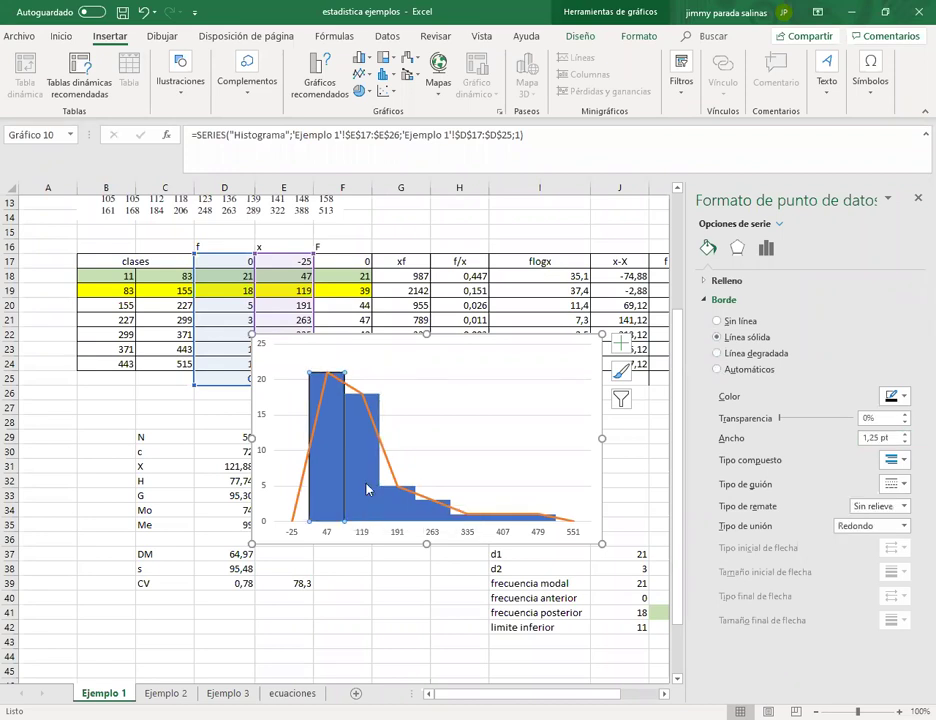
{"action": "left_click", "coordinate": [389, 506]}
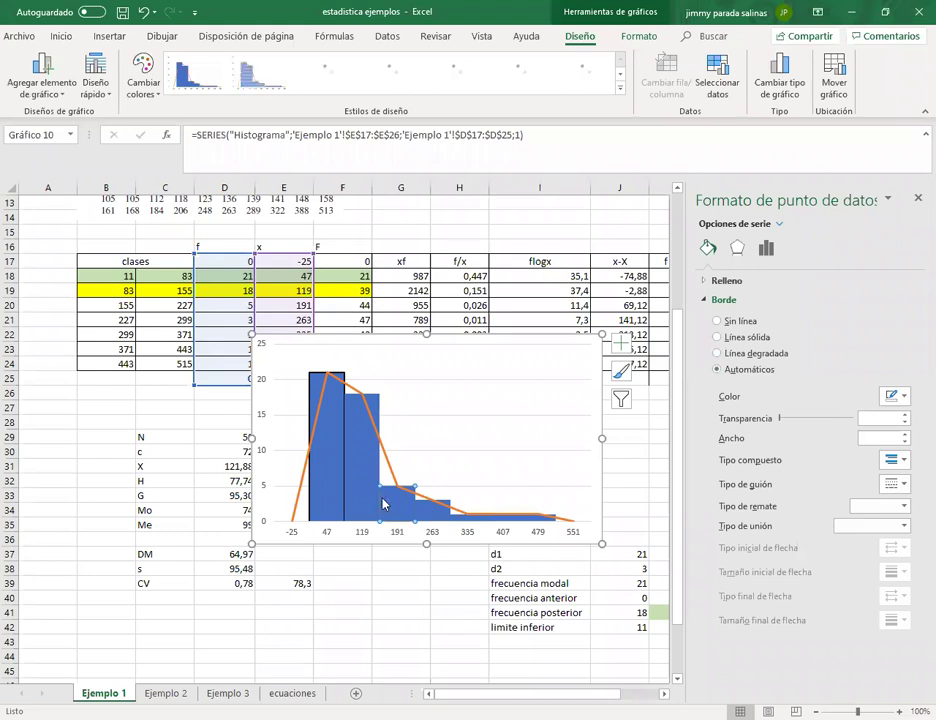
{"action": "left_click", "coordinate": [379, 497]}
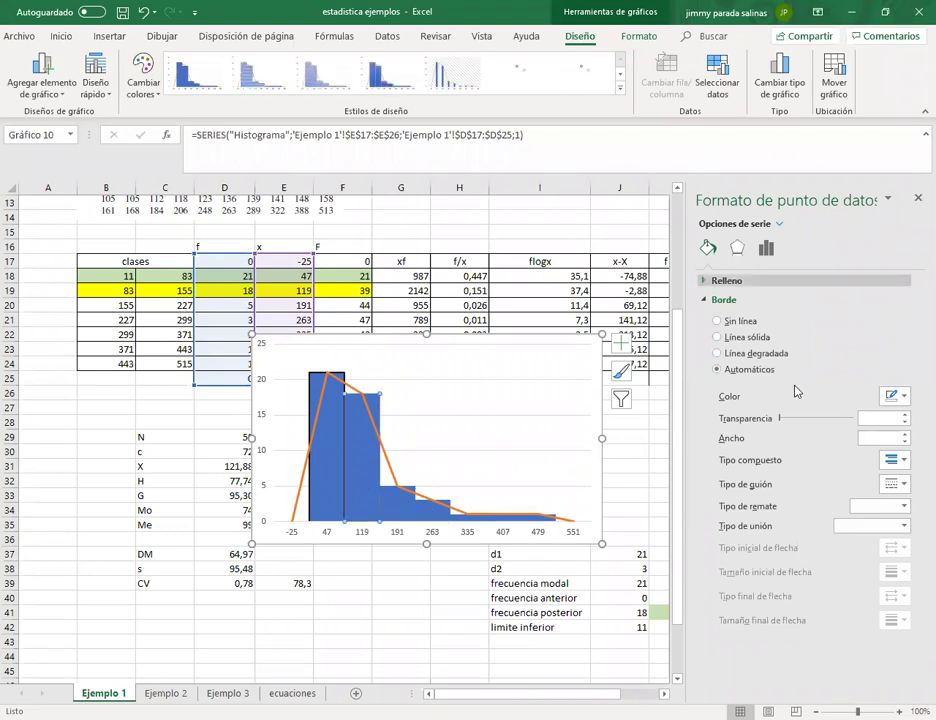
{"action": "left_click", "coordinate": [716, 338]}
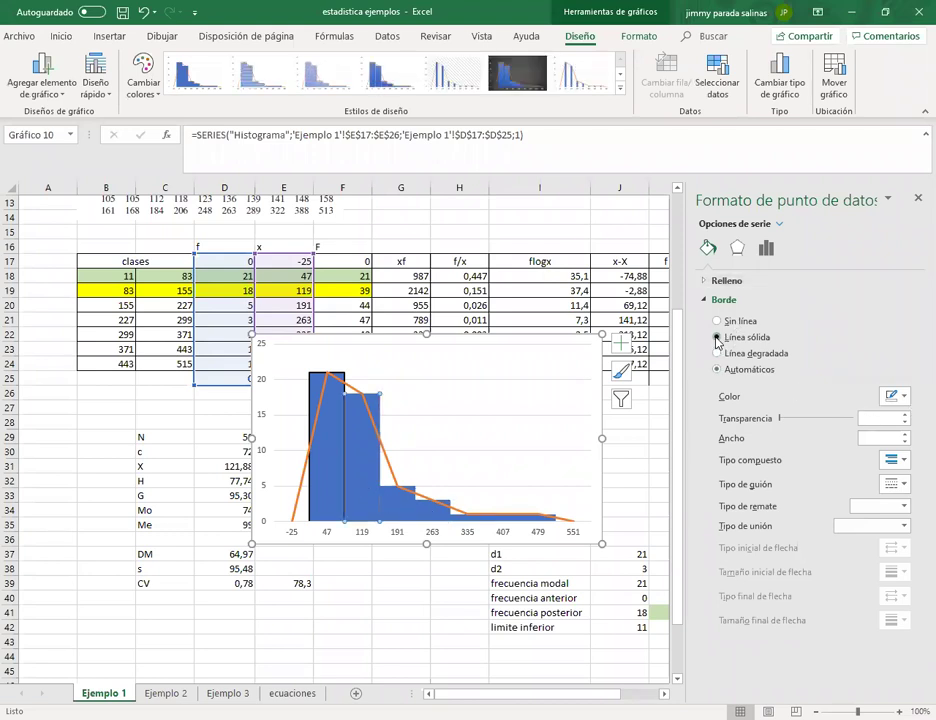
{"action": "left_click", "coordinate": [398, 503]}
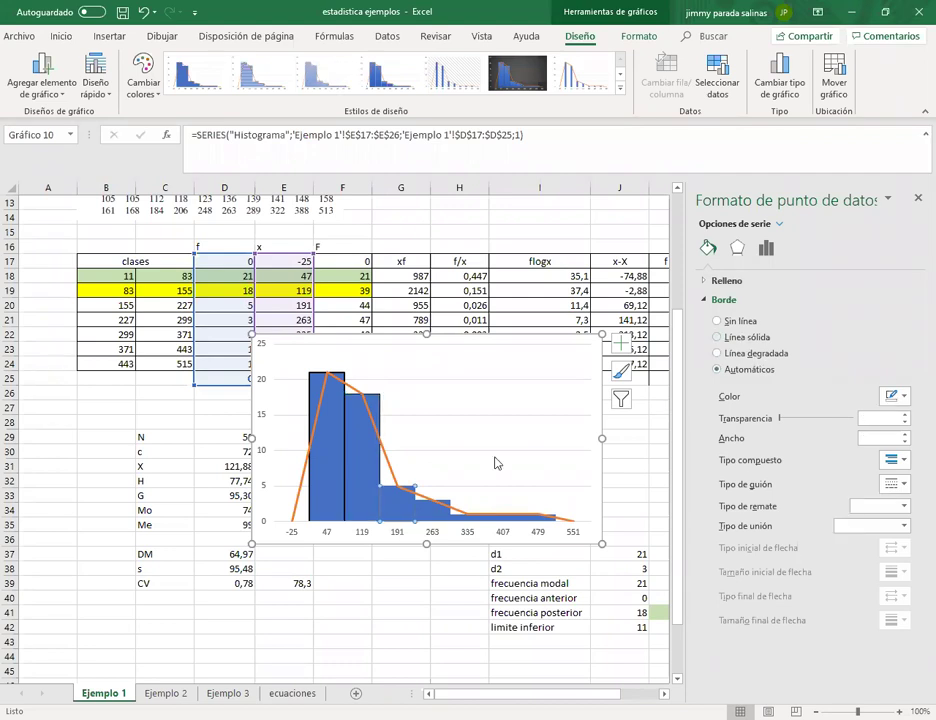
{"action": "left_click", "coordinate": [716, 338]}
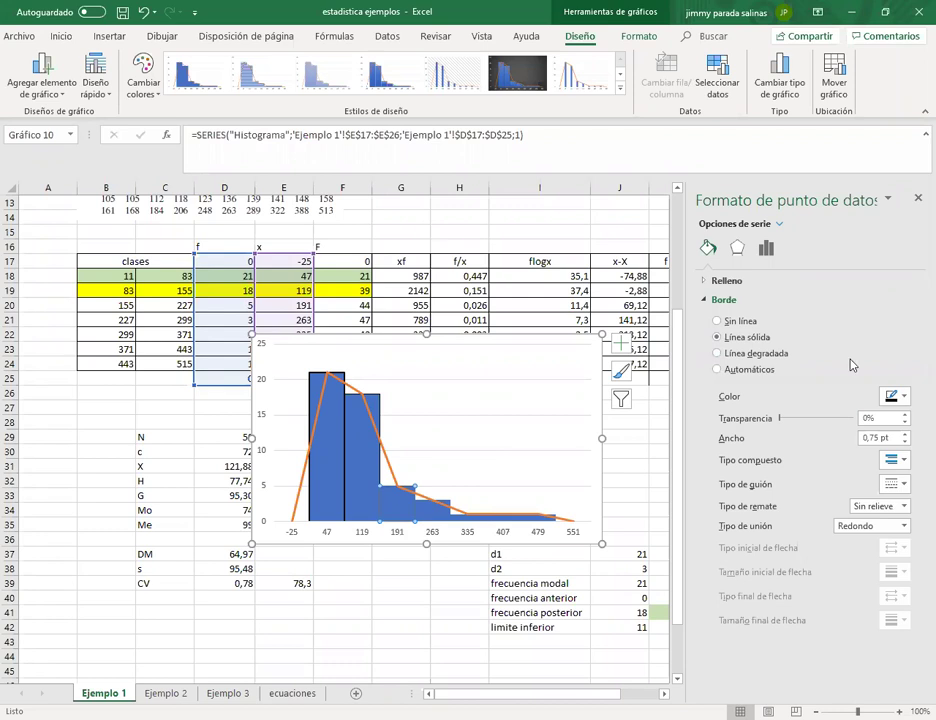
{"action": "left_click", "coordinate": [437, 503]}
{"action": "left_click", "coordinate": [729, 339]}
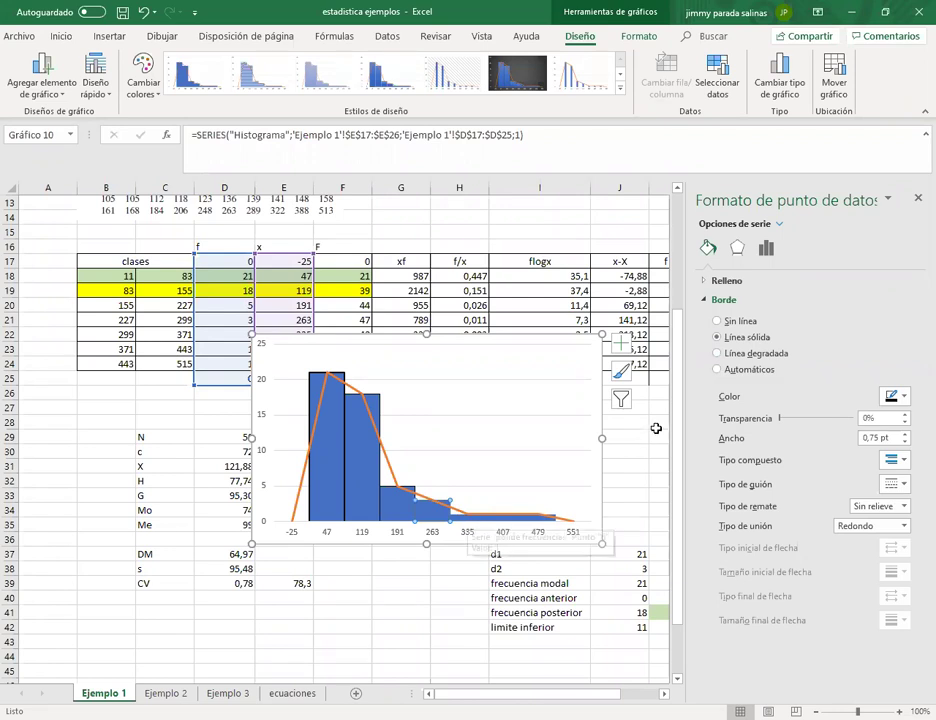
Step: Thicken the solid border line of the histogram's 119 column
{"action": "left_click", "coordinate": [352, 402]}
{"action": "left_click", "coordinate": [380, 467]}
{"action": "left_click", "coordinate": [380, 467]}
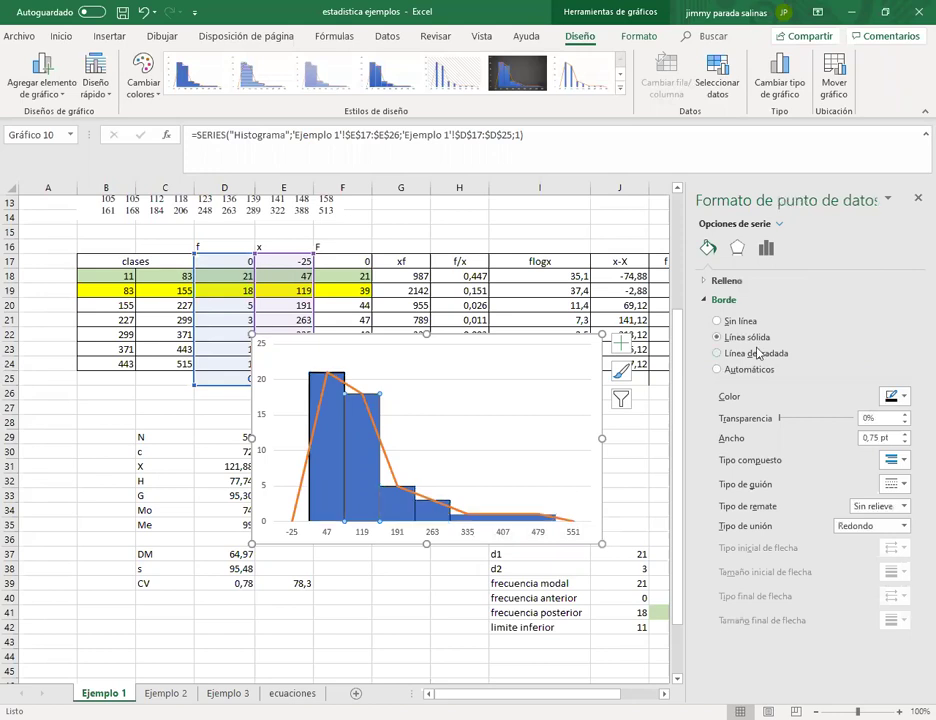
{"action": "left_click", "coordinate": [907, 434]}
{"action": "left_click", "coordinate": [907, 434]}
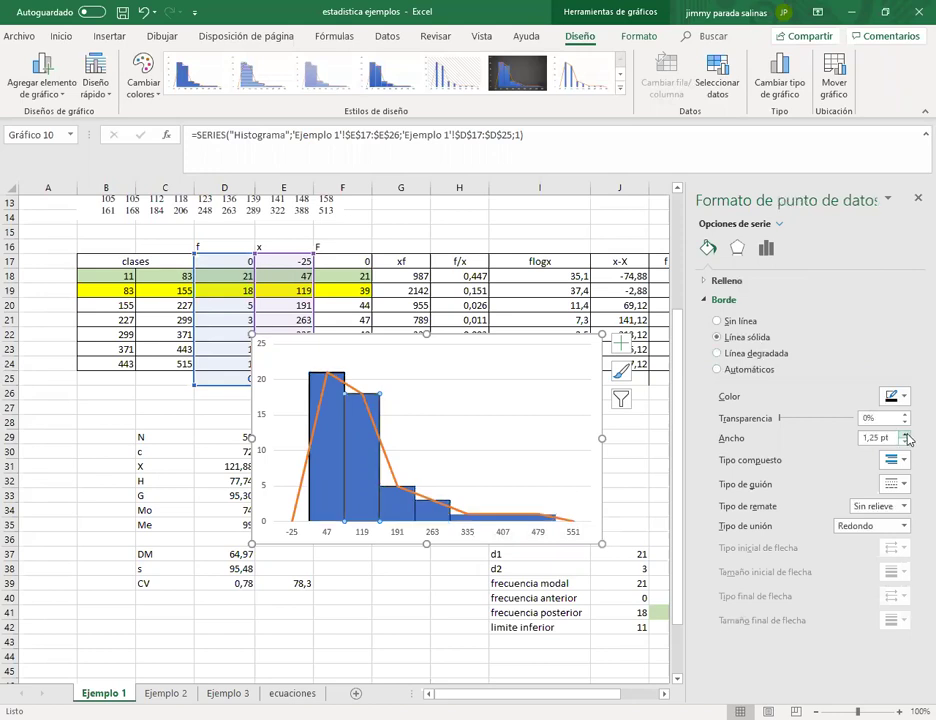
{"action": "left_click", "coordinate": [907, 434]}
Step: Narrow the formatting pane and move the histogram chart beneath the statistics block, starting at about row 40
{"action": "left_click_drag", "start_coordinate": [688, 392], "coordinate": [919, 424]}
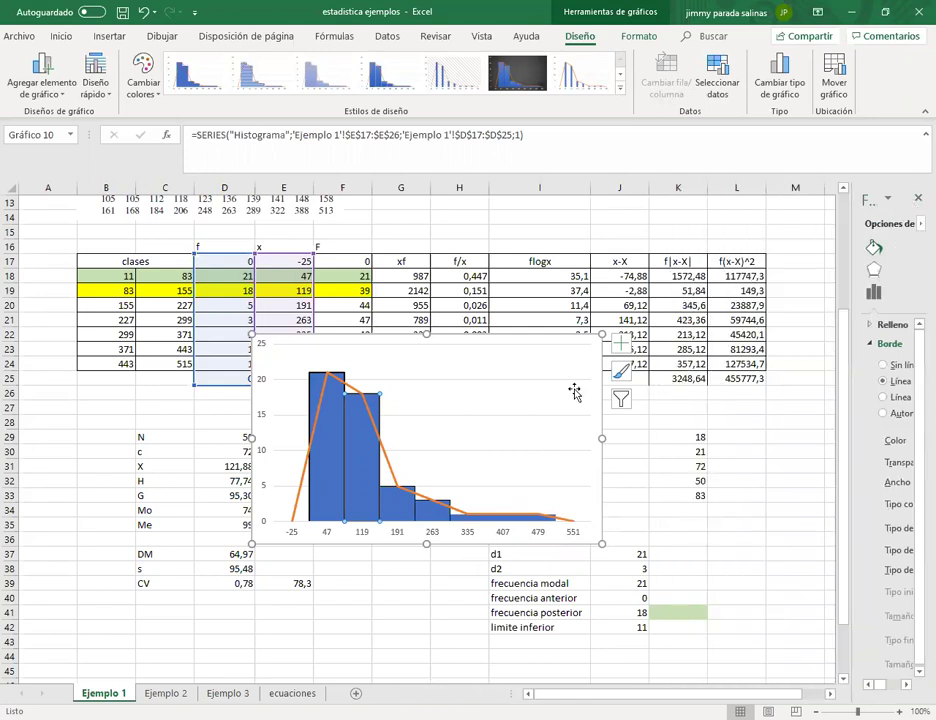
{"action": "left_click", "coordinate": [485, 430]}
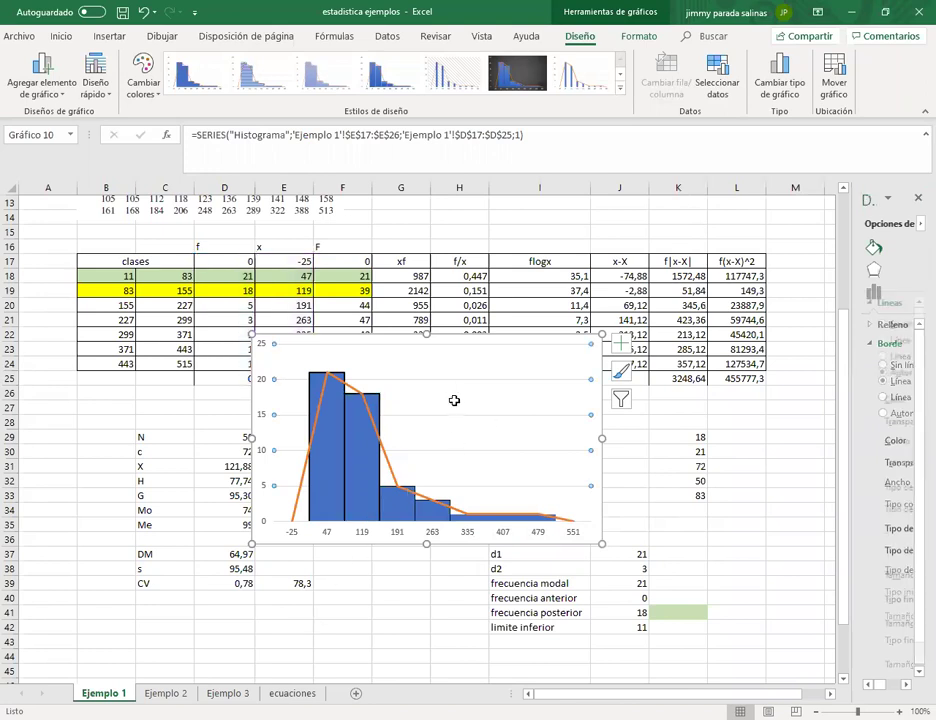
{"action": "left_click", "coordinate": [460, 367]}
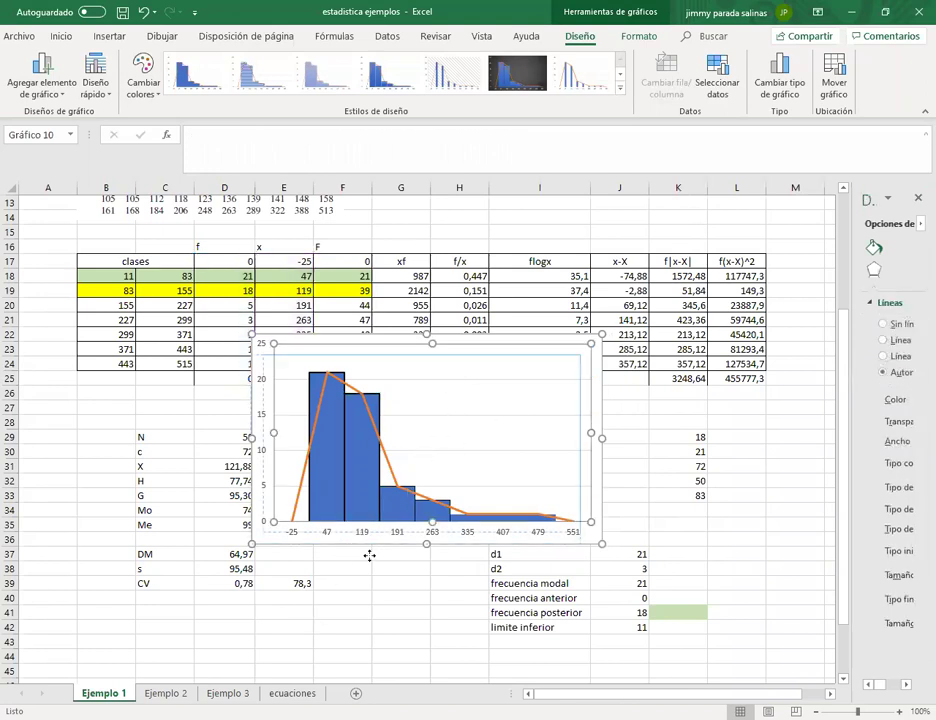
{"action": "left_click_drag", "start_coordinate": [457, 384], "coordinate": [284, 620]}
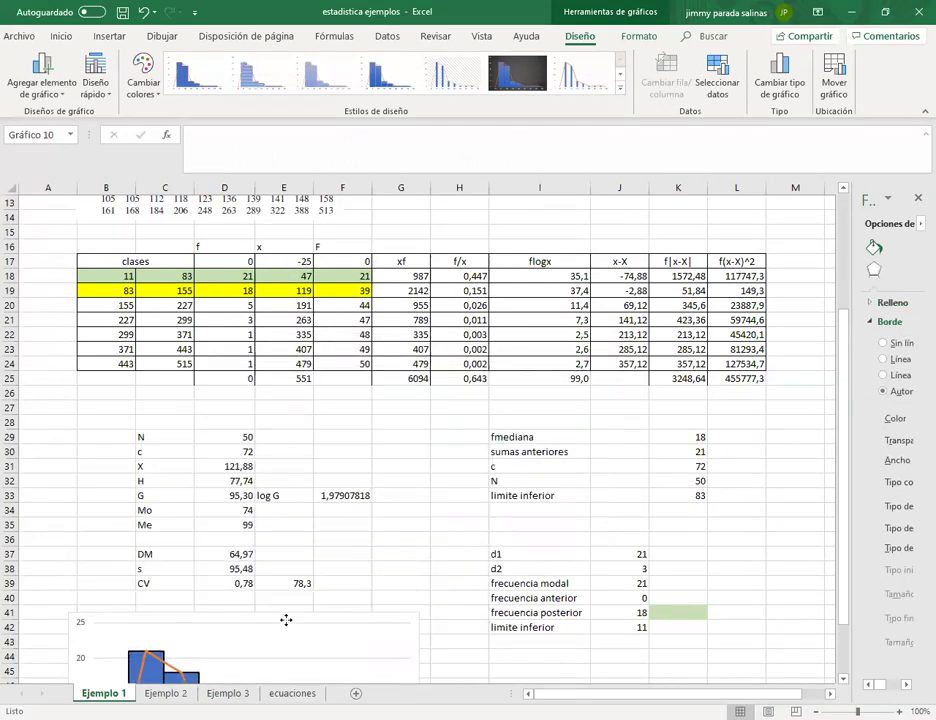
{"action": "scroll", "coordinate": [680, 453], "scroll_direction": "down", "scroll_amount": 4}
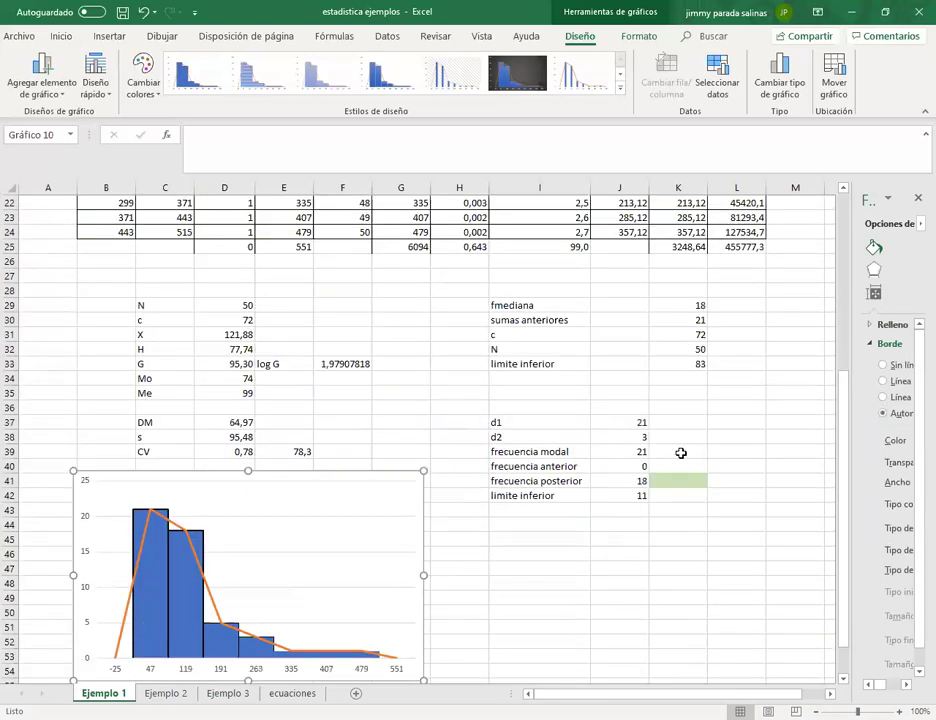
{"action": "scroll", "coordinate": [684, 452], "scroll_direction": "up", "scroll_amount": 2}
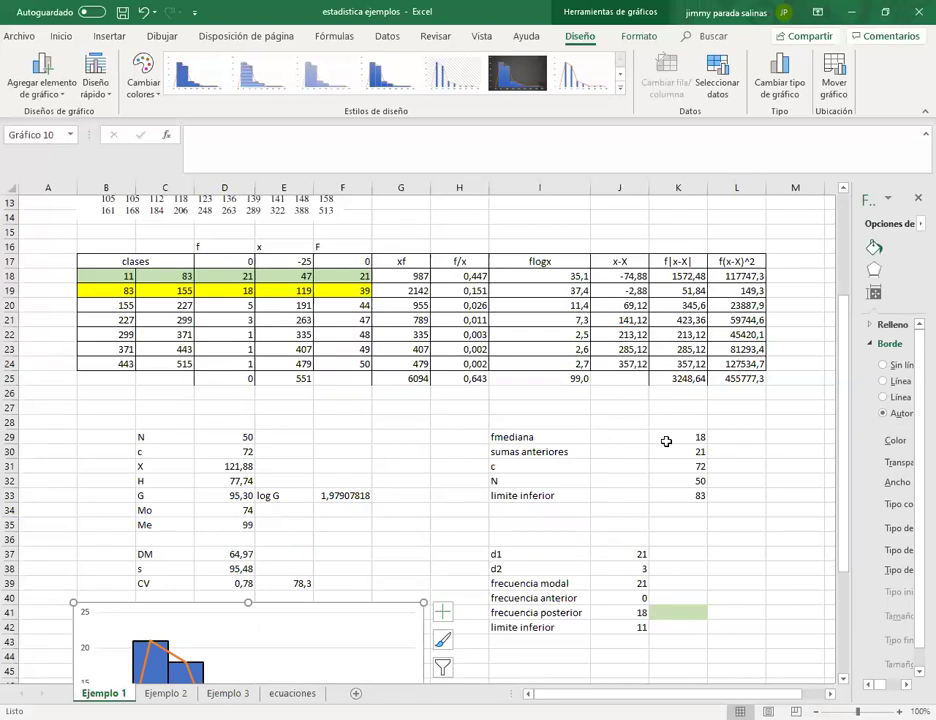
Step: Insert an empty scatter chart with only a blank cell in column M selected
{"action": "left_click", "coordinate": [800, 421]}
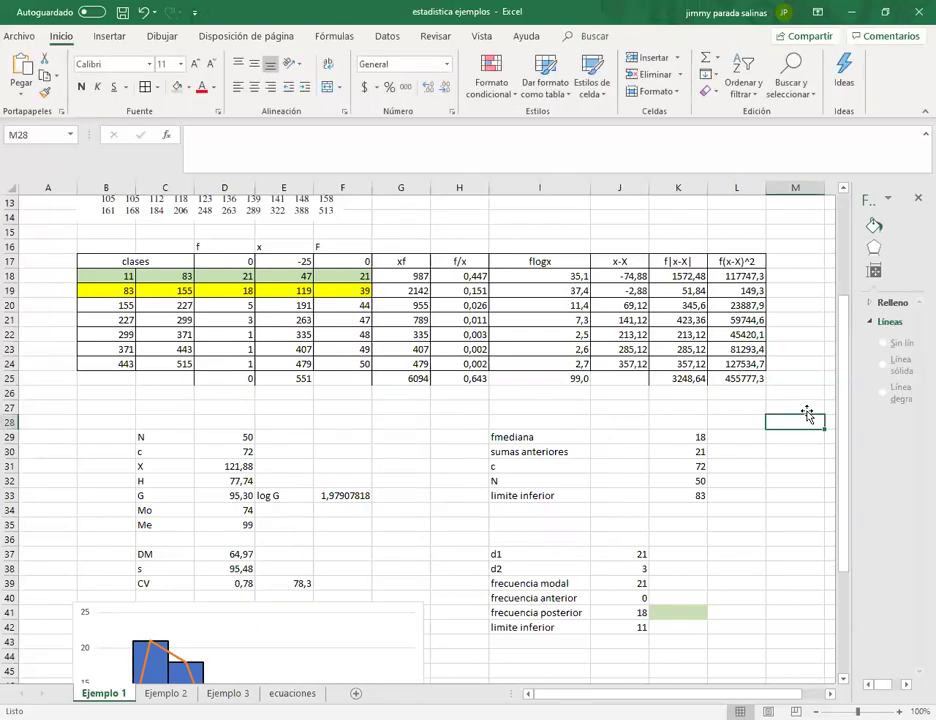
{"action": "key", "text": "Return"}
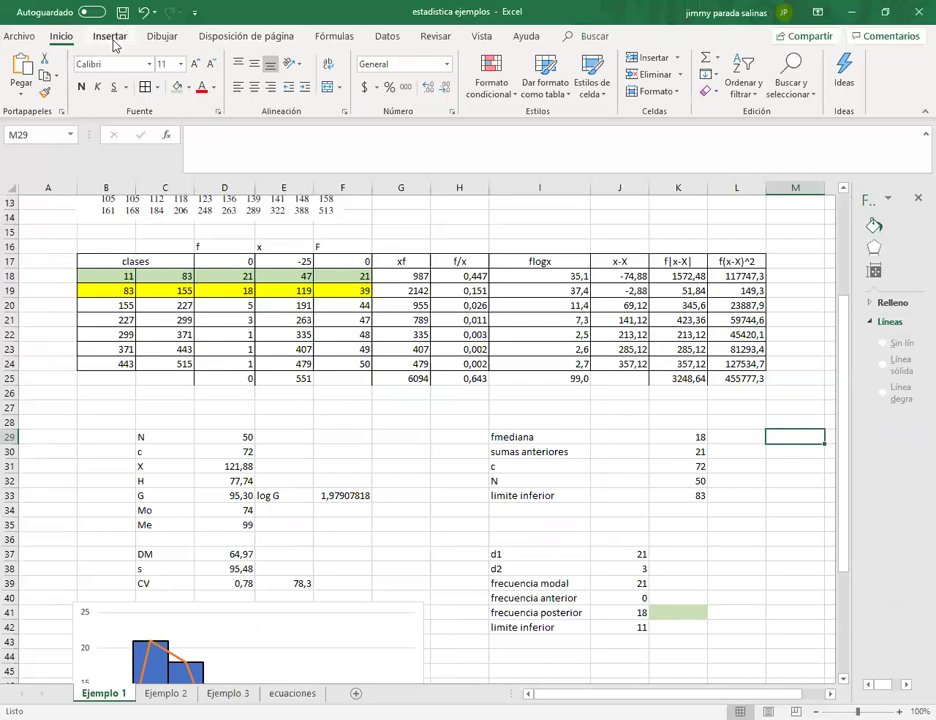
{"action": "left_click", "coordinate": [111, 38]}
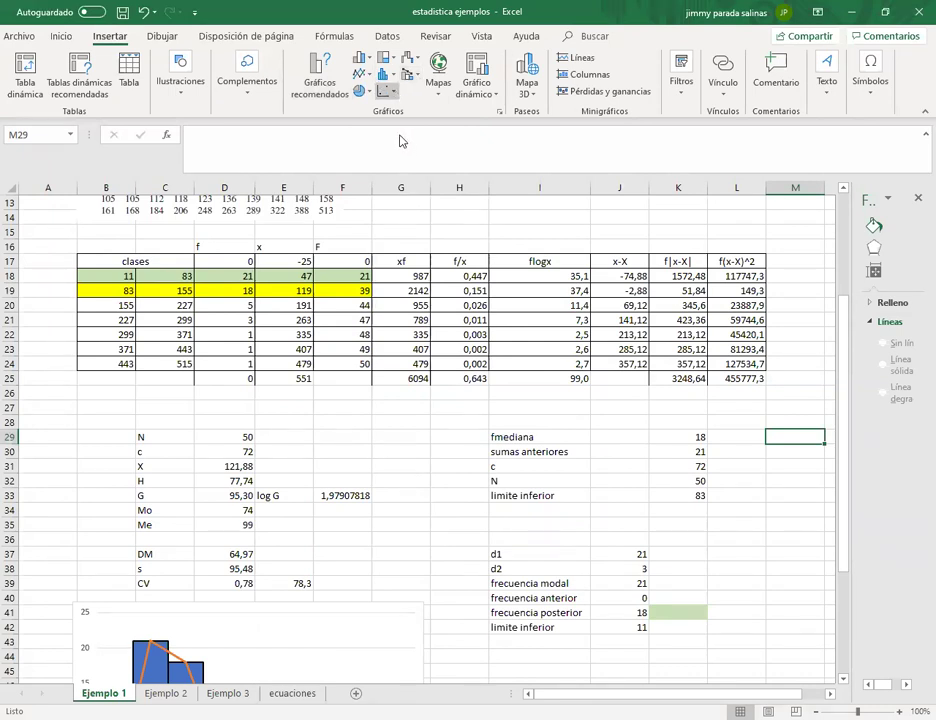
{"action": "left_click", "coordinate": [392, 92]}
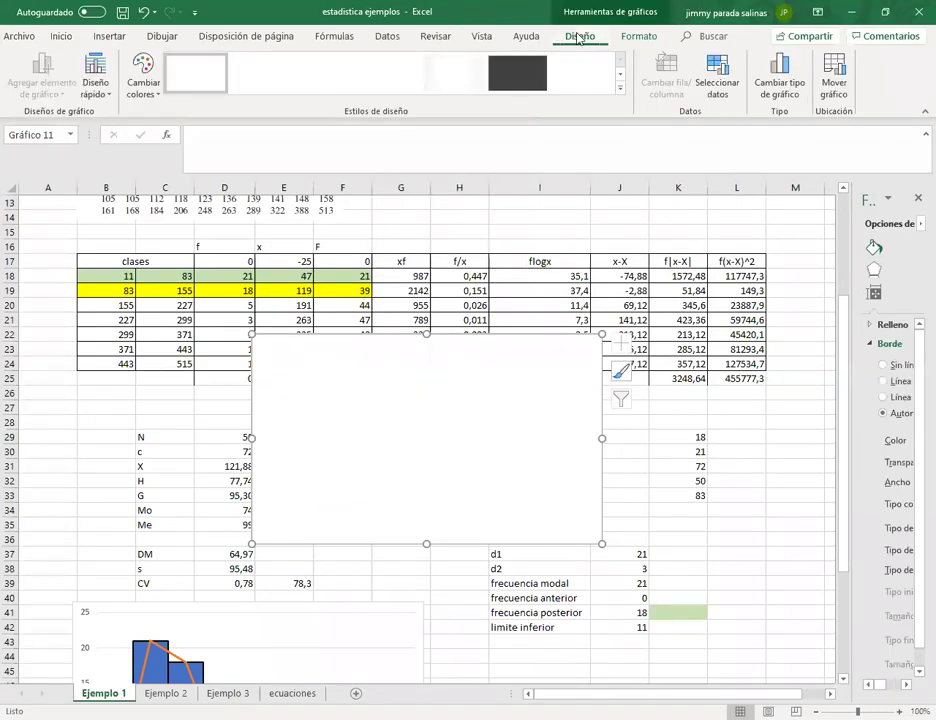
{"action": "left_click", "coordinate": [717, 84]}
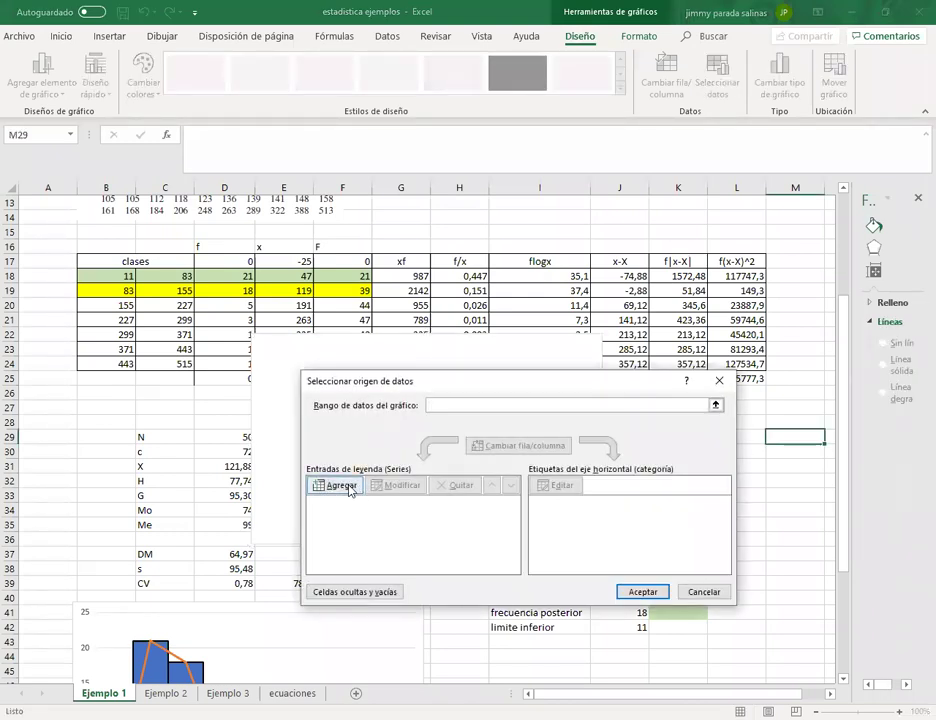
{"action": "left_click", "coordinate": [333, 485]}
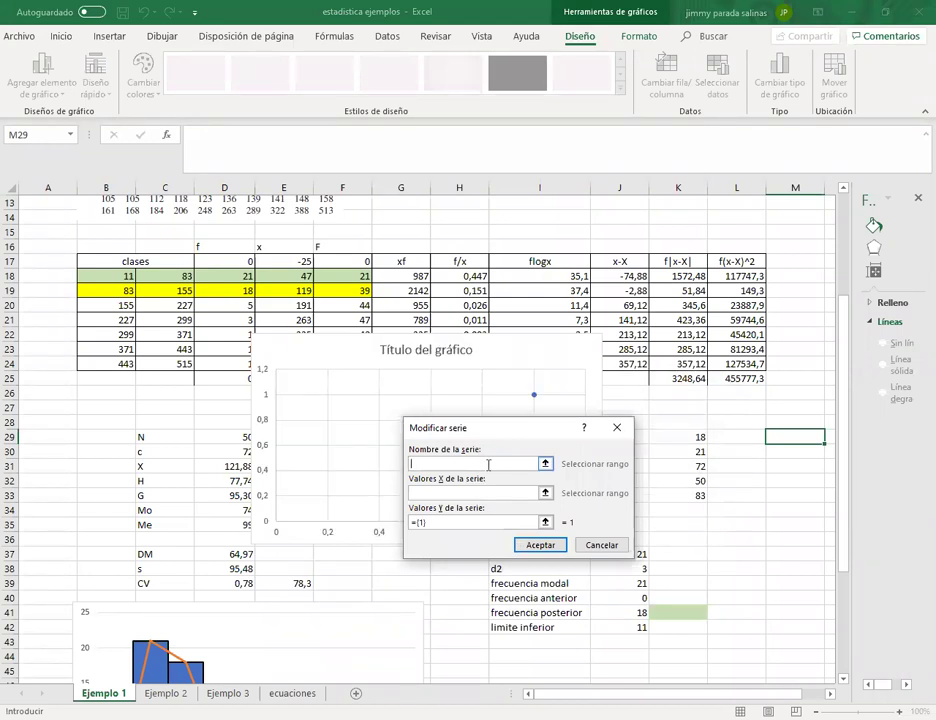
{"action": "type", "text": "Ojiva"}
{"action": "left_click", "coordinate": [481, 491]}
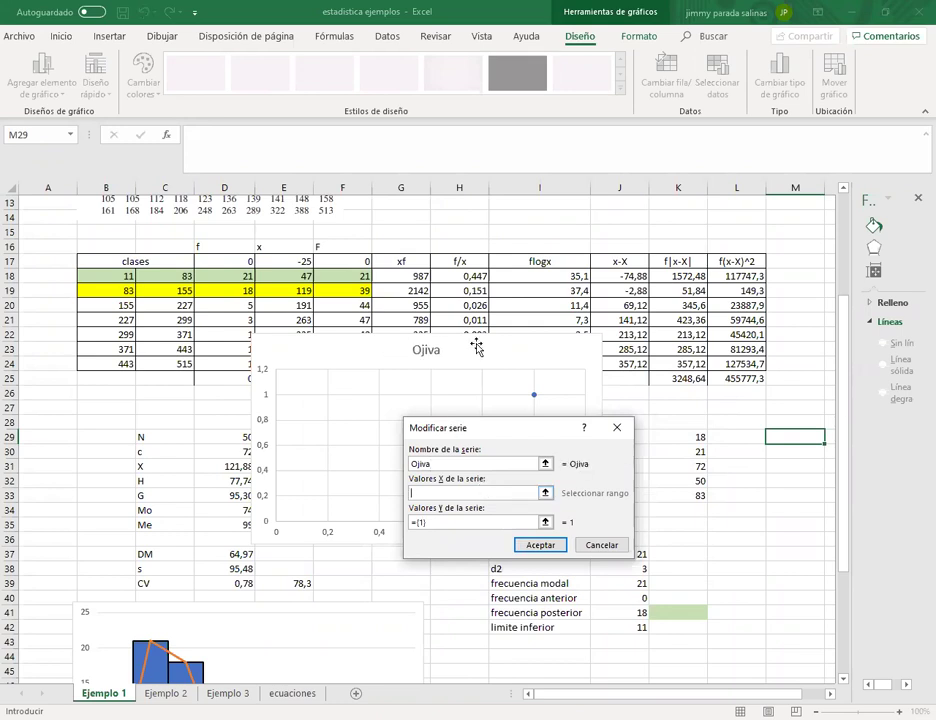
{"action": "left_click", "coordinate": [303, 263]}
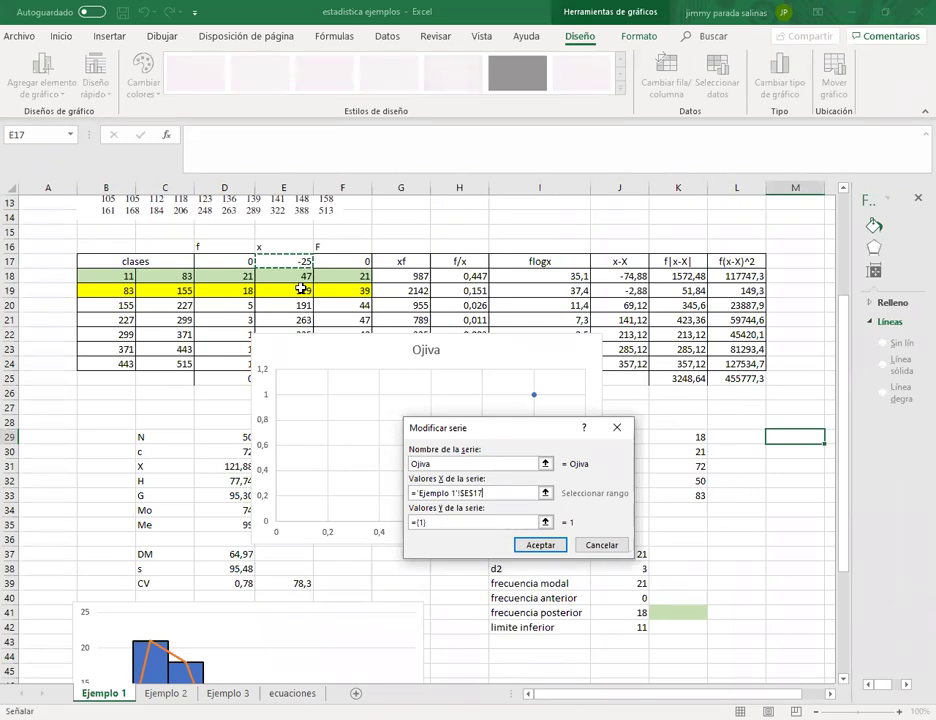
{"action": "left_click_drag", "start_coordinate": [301, 289], "coordinate": [292, 372]}
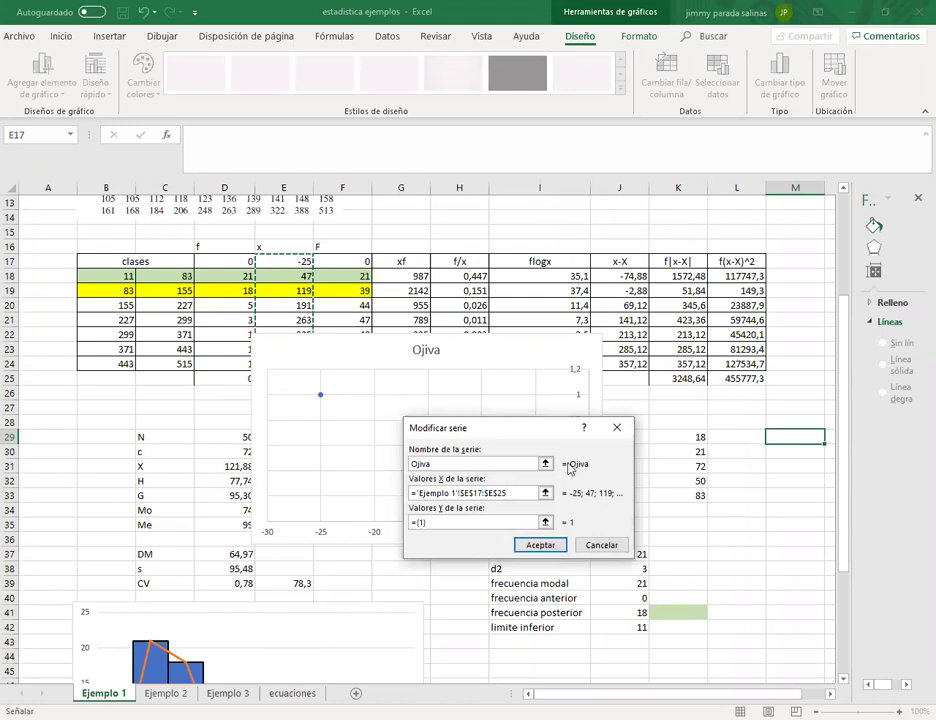
{"action": "key", "text": "Return"}
{"action": "left_click", "coordinate": [358, 428]}
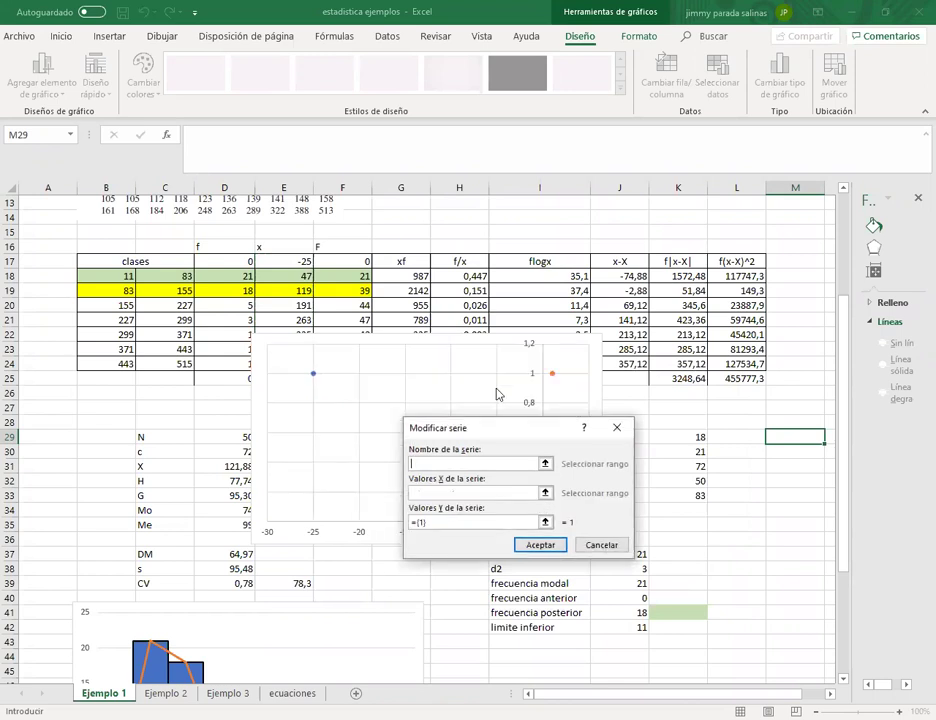
{"action": "key", "text": "Escape"}
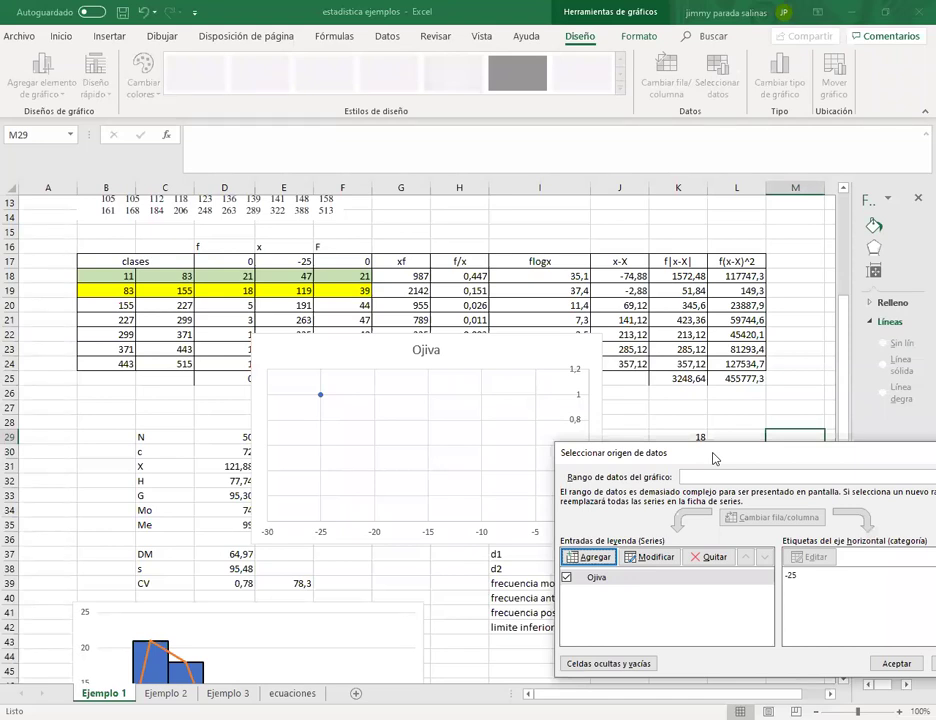
Step: Move the empty scatter chart beneath the frequency table's flogx to f(x-X)^2 columns and add a data series named "ojiva"
{"action": "left_click_drag", "start_coordinate": [472, 349], "coordinate": [685, 395]}
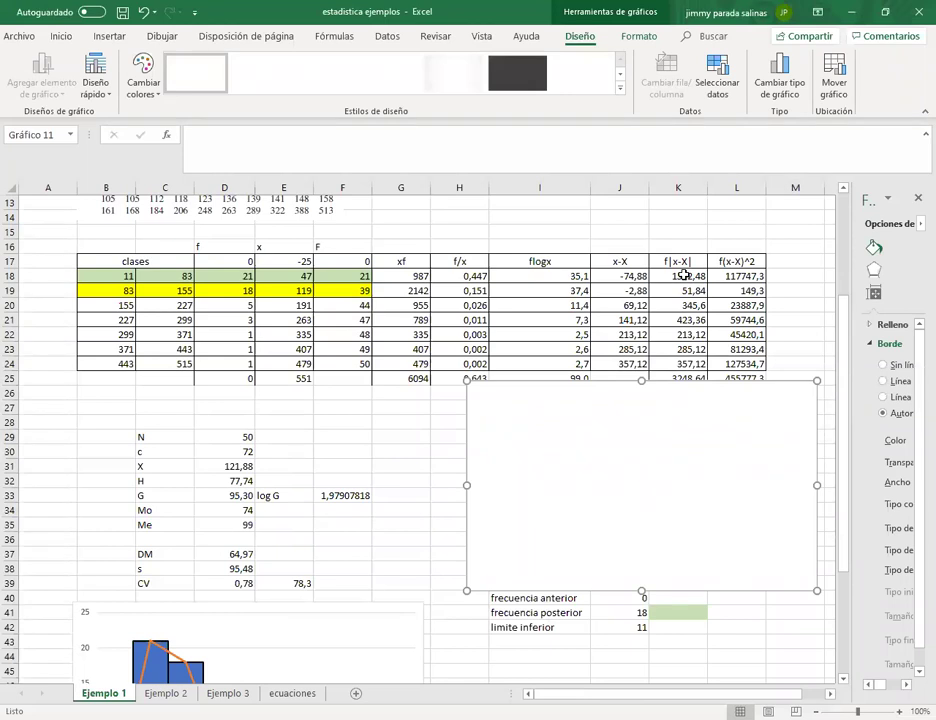
{"action": "left_click", "coordinate": [718, 80]}
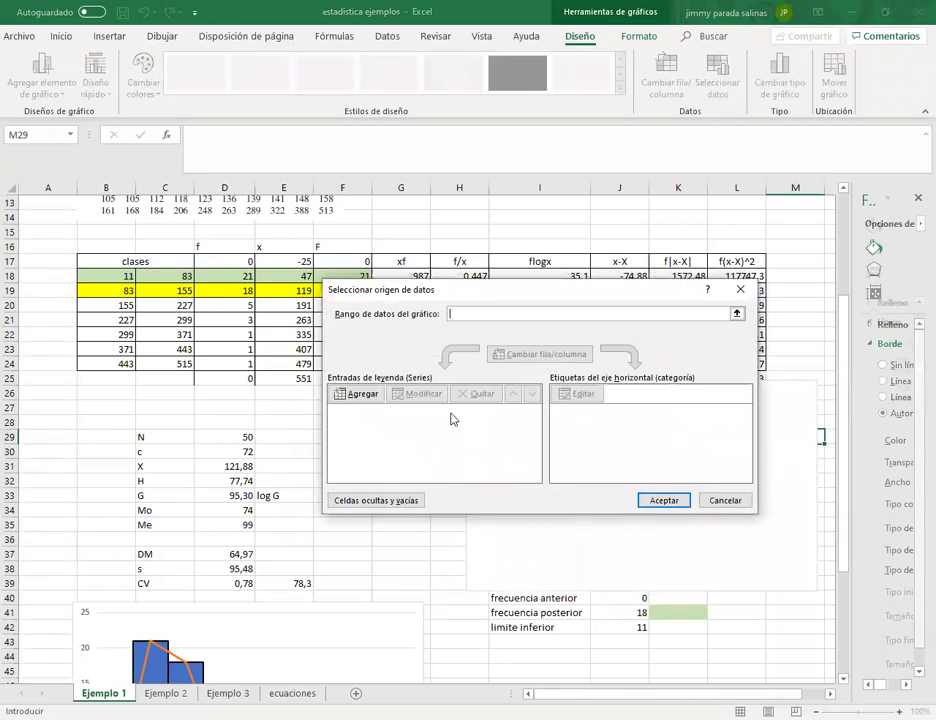
{"action": "left_click", "coordinate": [356, 393]}
{"action": "type", "text": "ojiva"}
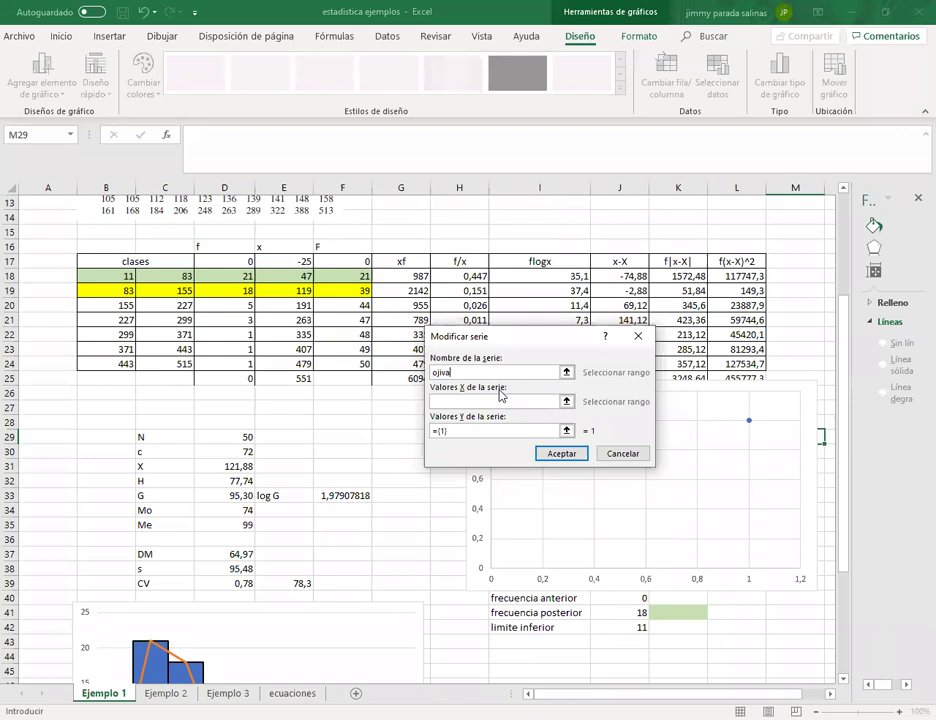
Step: Set the ojiva series' X values to E17:E24 and its Y values to F17:F24, and apply the data source
{"action": "left_click", "coordinate": [500, 398]}
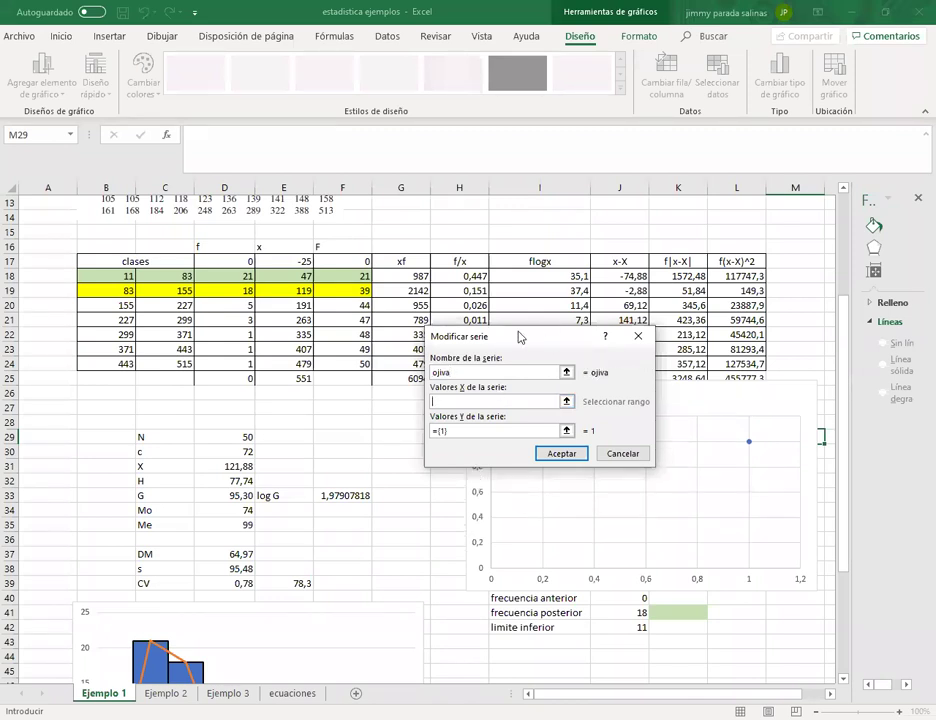
{"action": "left_click", "coordinate": [305, 260]}
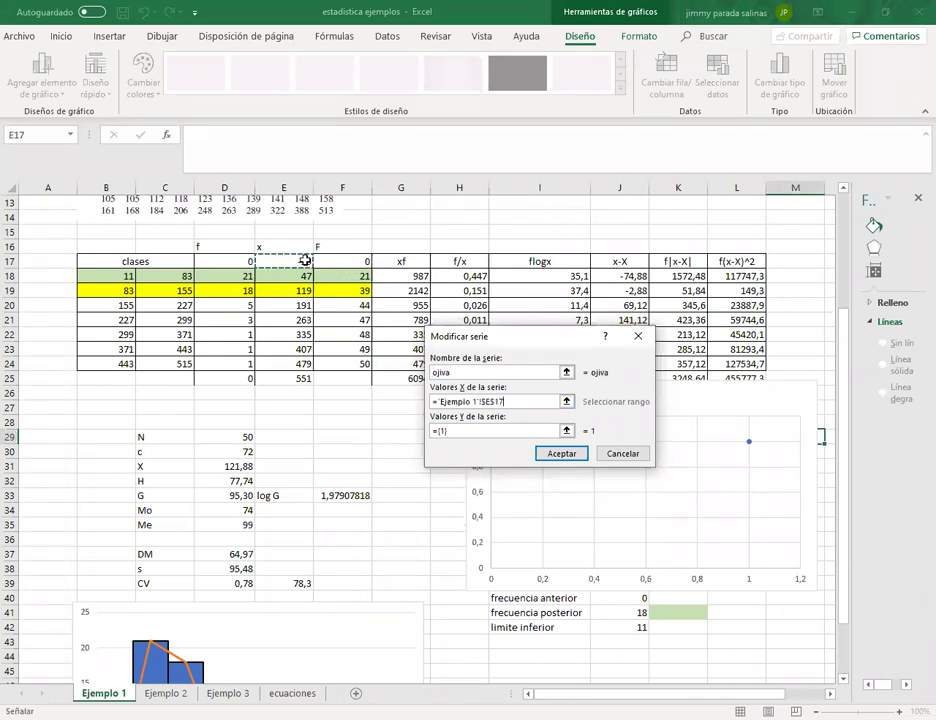
{"action": "left_click_drag", "start_coordinate": [305, 260], "coordinate": [310, 362]}
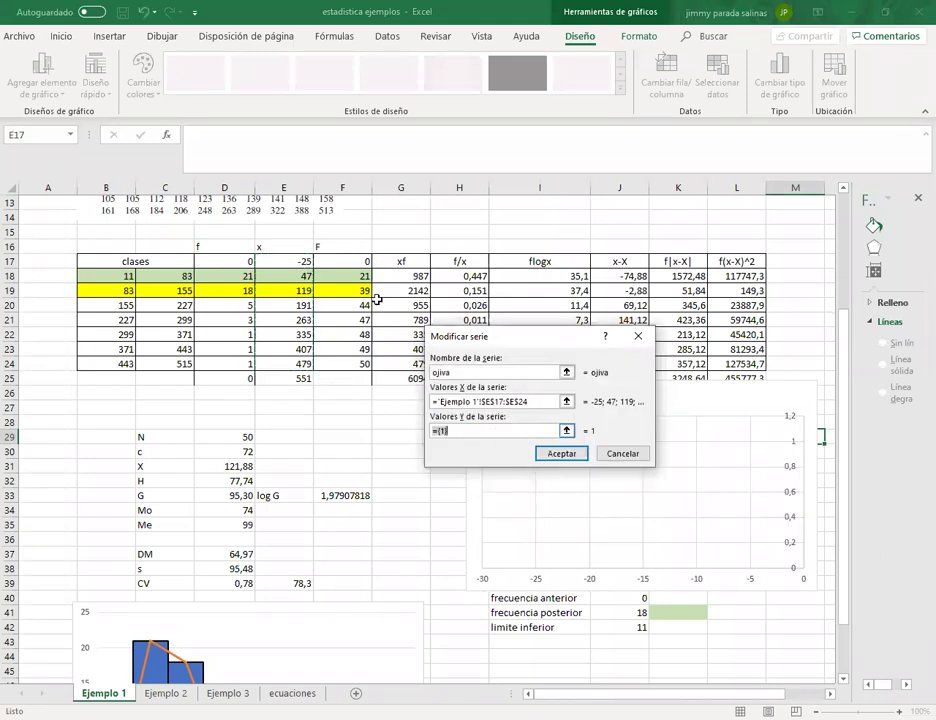
{"action": "left_click", "coordinate": [567, 430]}
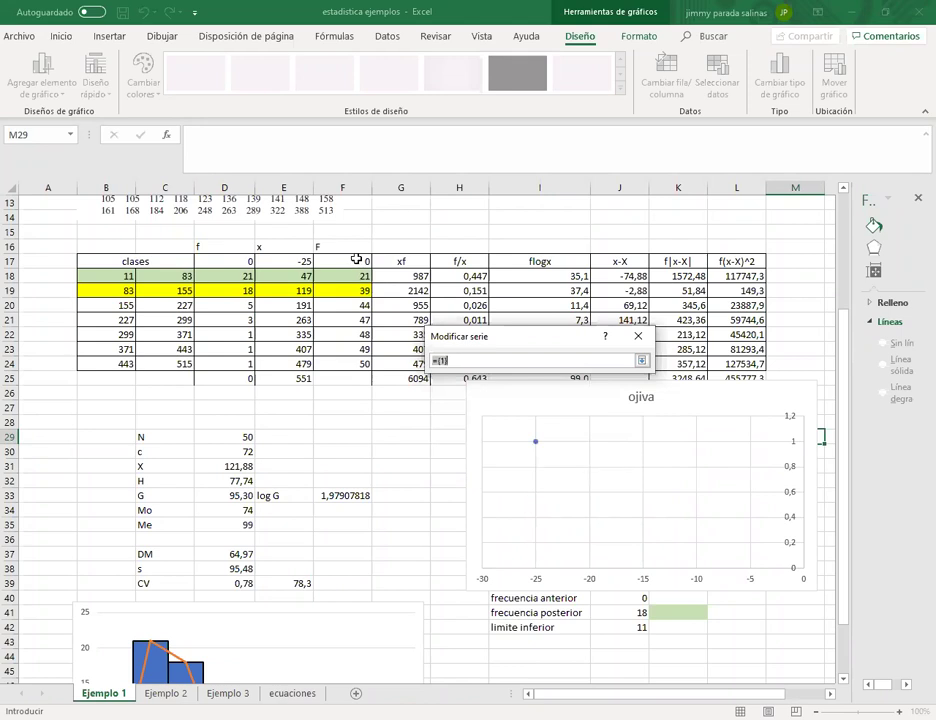
{"action": "left_click_drag", "start_coordinate": [356, 259], "coordinate": [357, 364]}
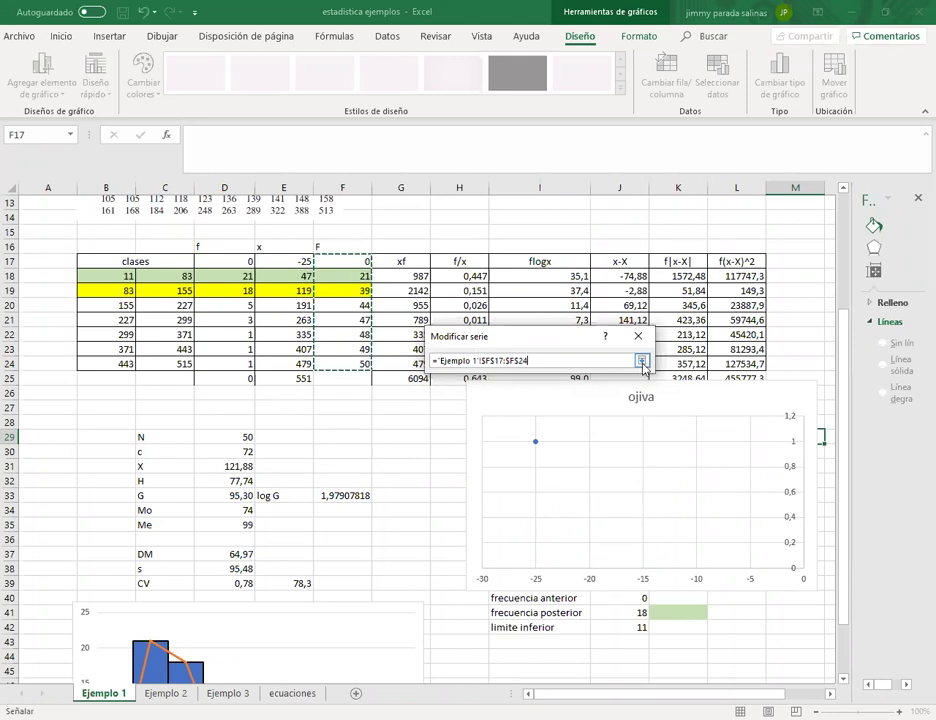
{"action": "left_click", "coordinate": [641, 360]}
{"action": "left_click", "coordinate": [574, 458]}
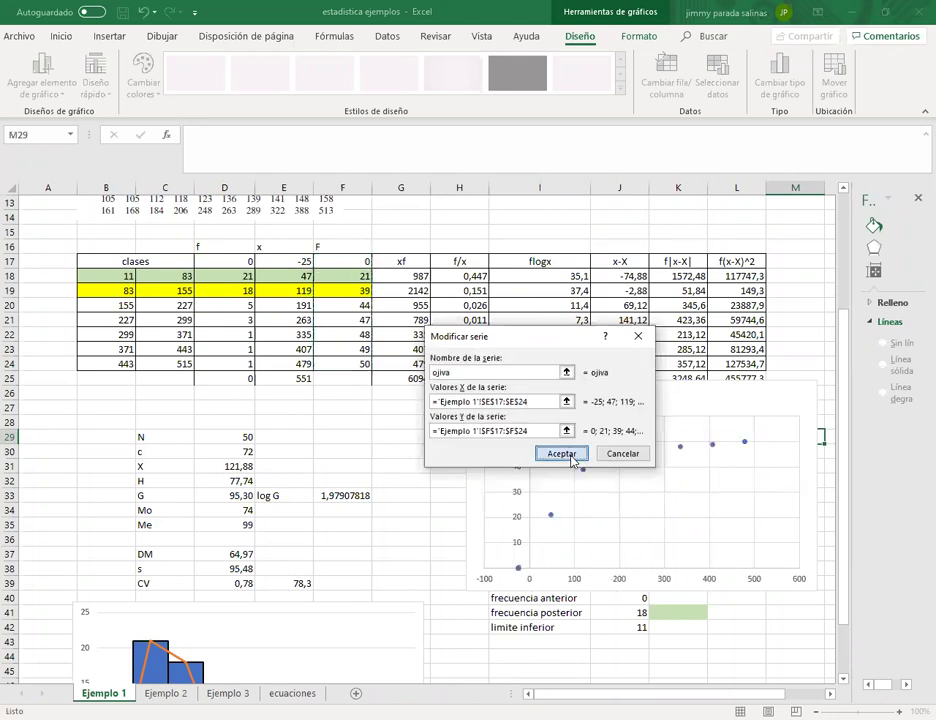
{"action": "left_click", "coordinate": [667, 500]}
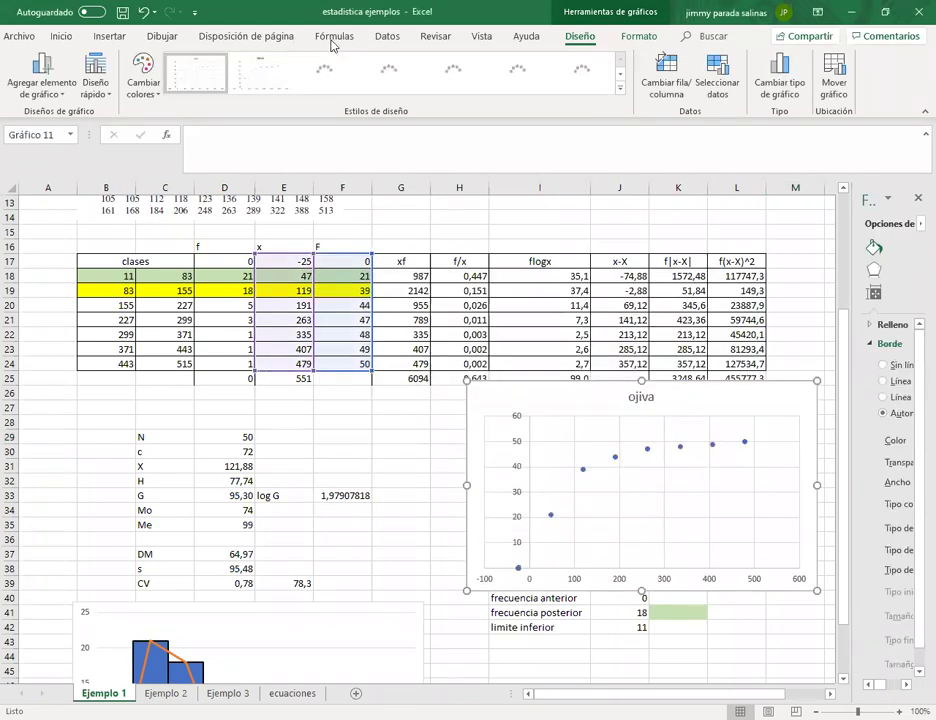
Step: Change the ojiva series to a scatter chart with straight lines and markers
{"action": "left_click", "coordinate": [583, 468]}
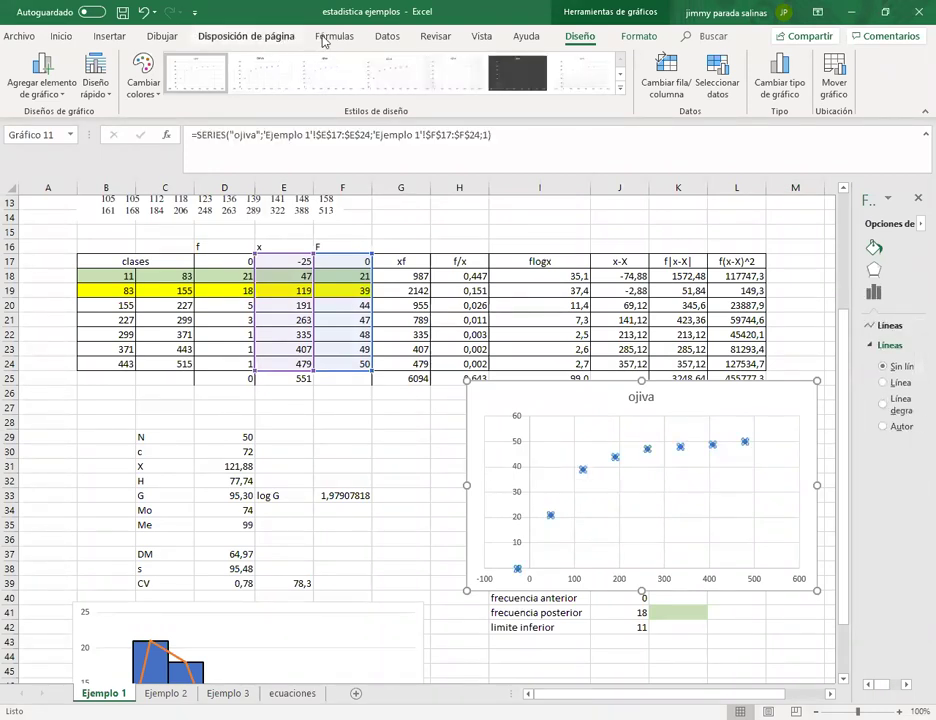
{"action": "left_click", "coordinate": [245, 36]}
{"action": "left_click", "coordinate": [350, 37]}
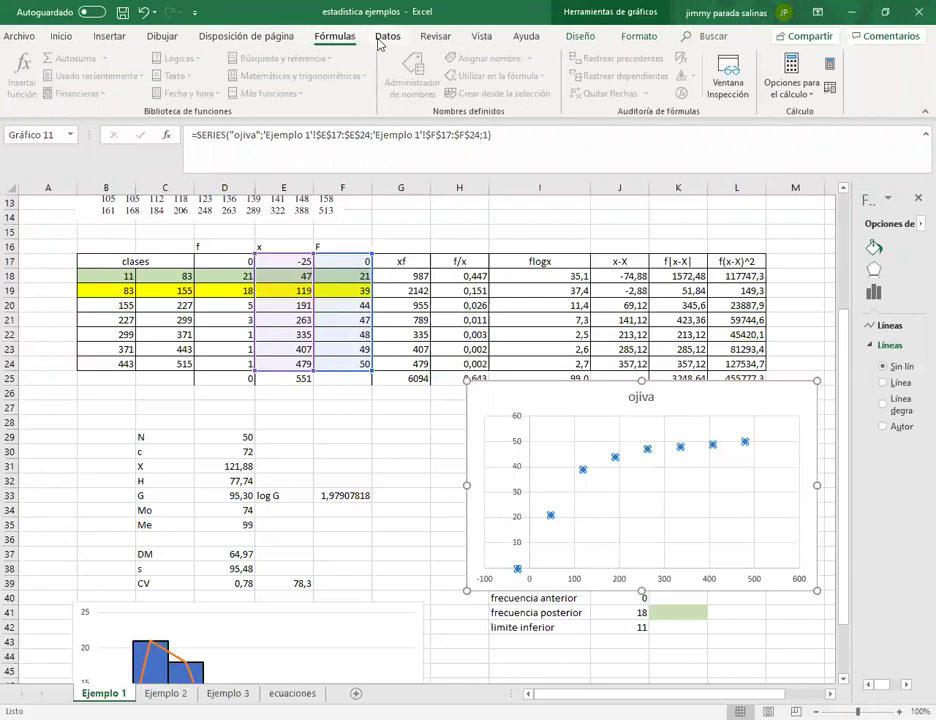
{"action": "left_click", "coordinate": [384, 38]}
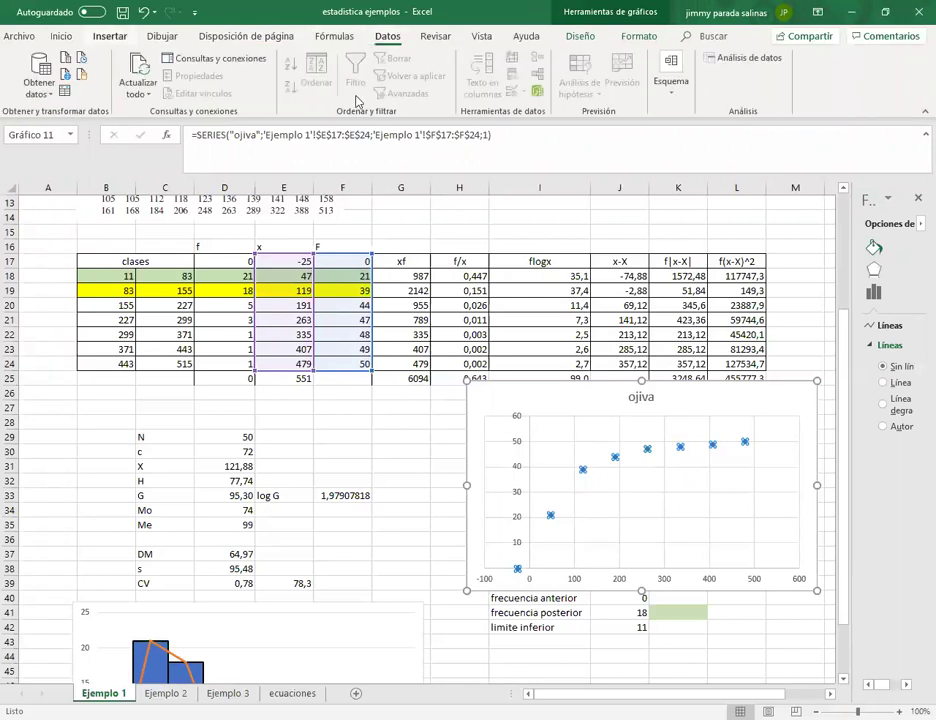
{"action": "left_click", "coordinate": [110, 36]}
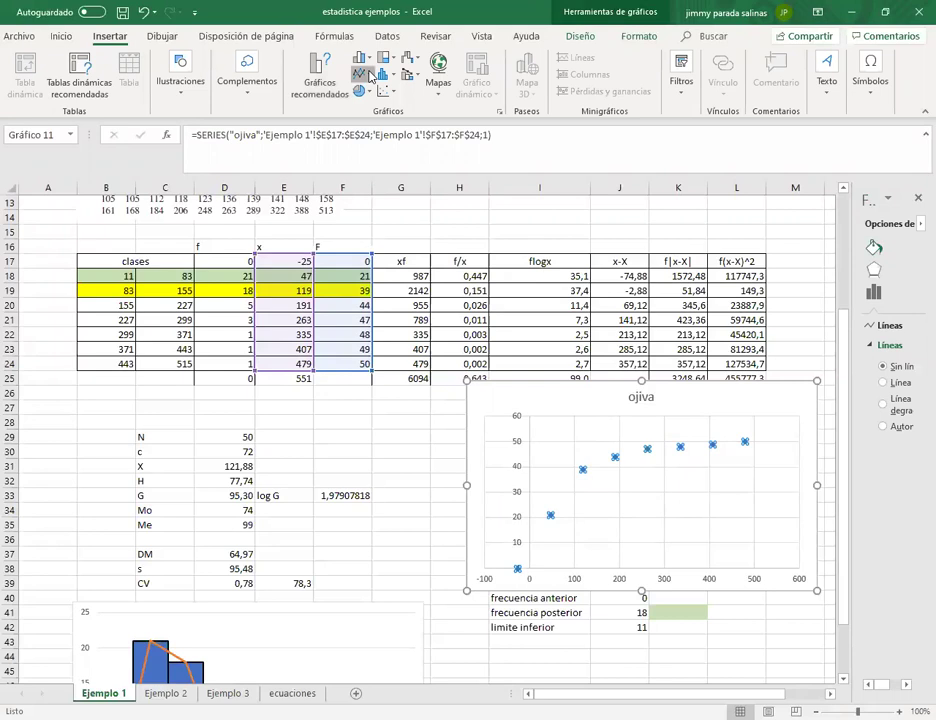
{"action": "left_click", "coordinate": [372, 76]}
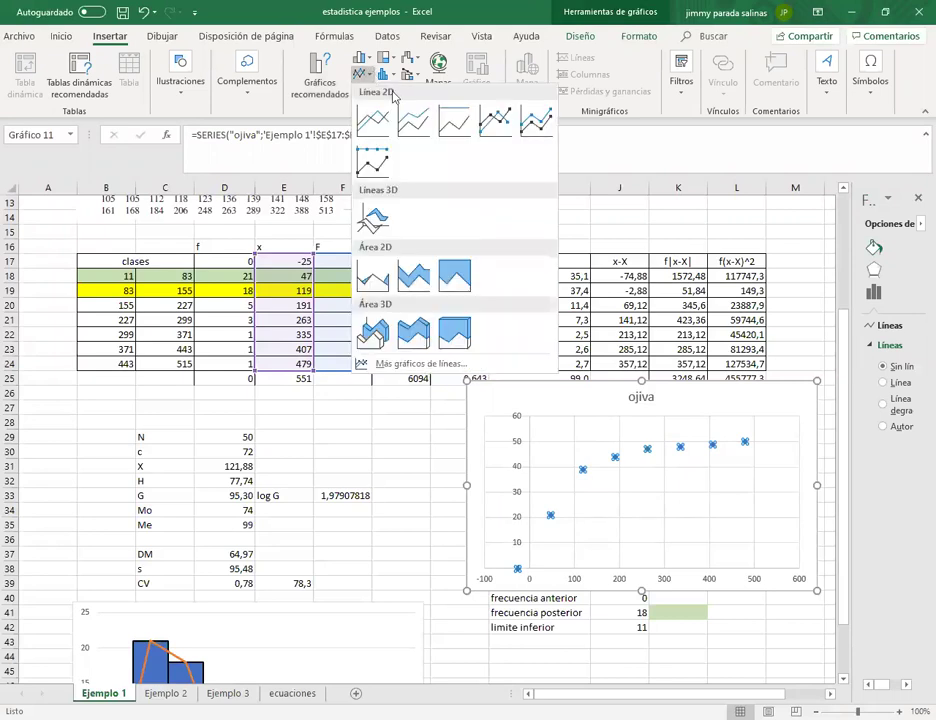
{"action": "left_click", "coordinate": [393, 94]}
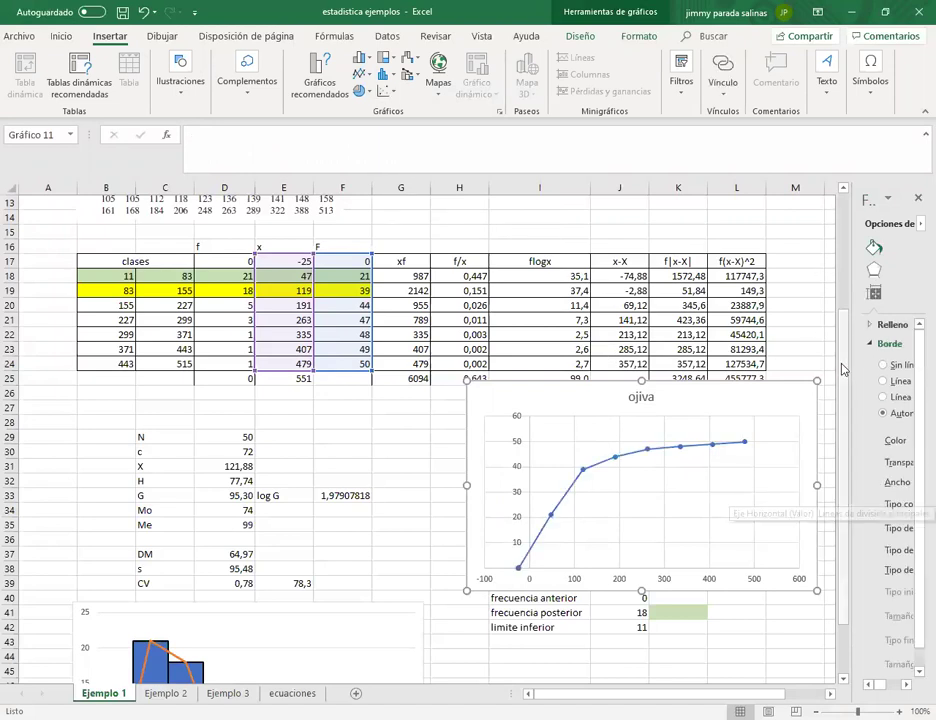
Step: Move the ojiva chart beneath the limite inferior row, starting at row 43, and place the histogram beside it at the same row
{"action": "scroll", "coordinate": [677, 386], "scroll_direction": "down", "scroll_amount": 2}
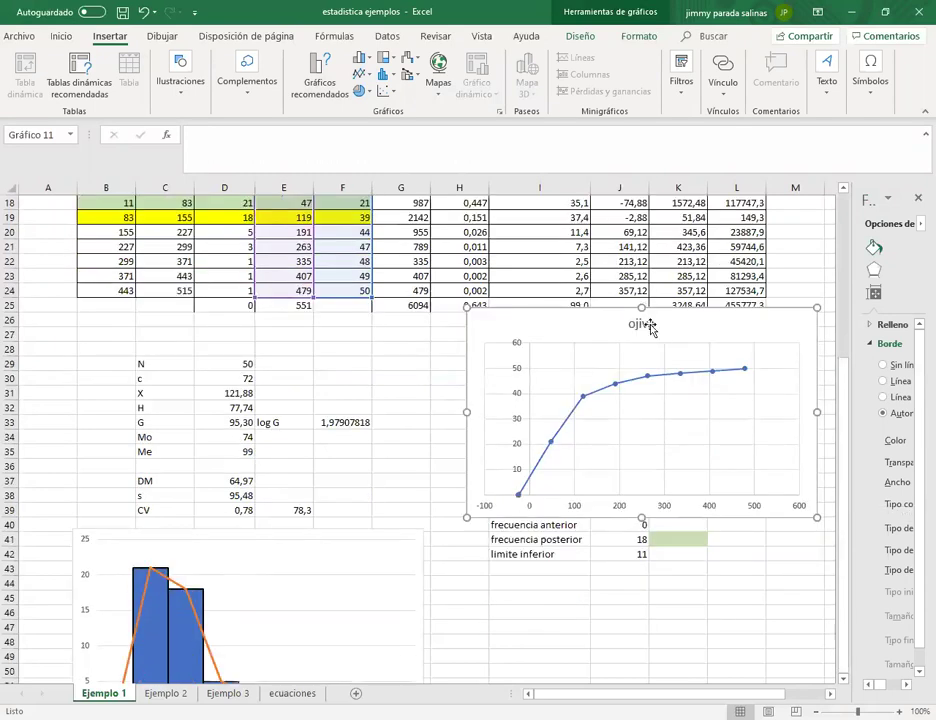
{"action": "left_click_drag", "start_coordinate": [611, 567], "coordinate": [602, 583]}
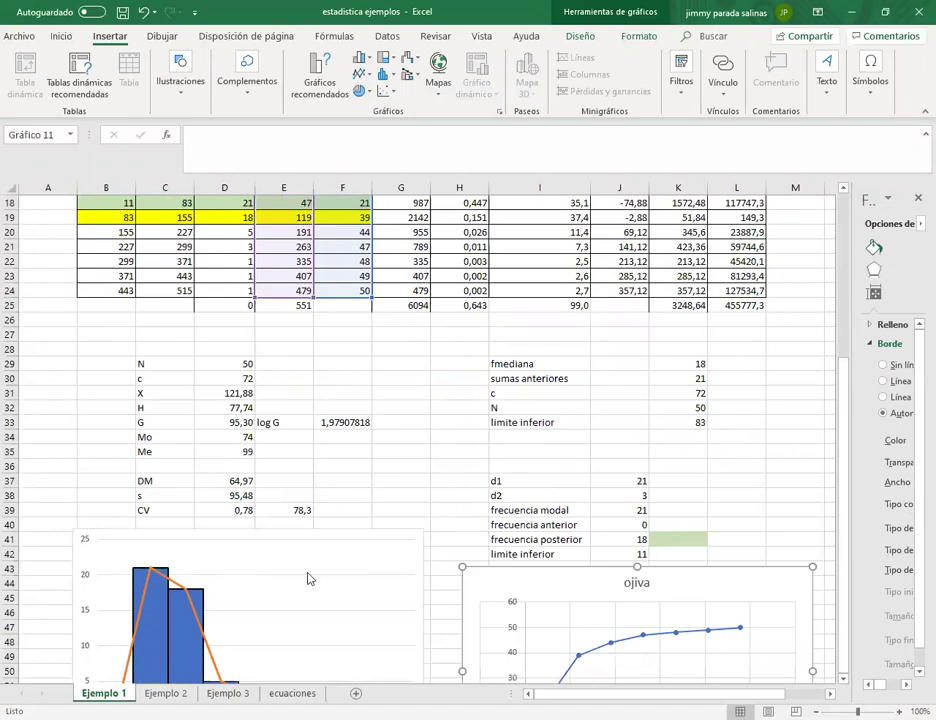
{"action": "left_click", "coordinate": [309, 600]}
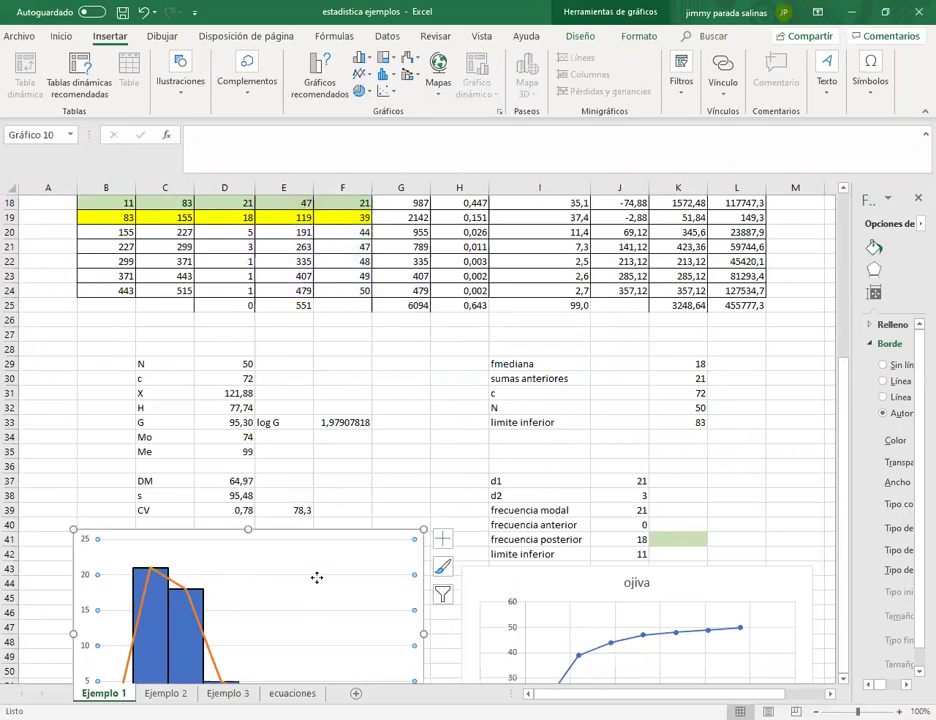
{"action": "left_click", "coordinate": [326, 541]}
{"action": "left_click_drag", "start_coordinate": [326, 541], "coordinate": [703, 433]}
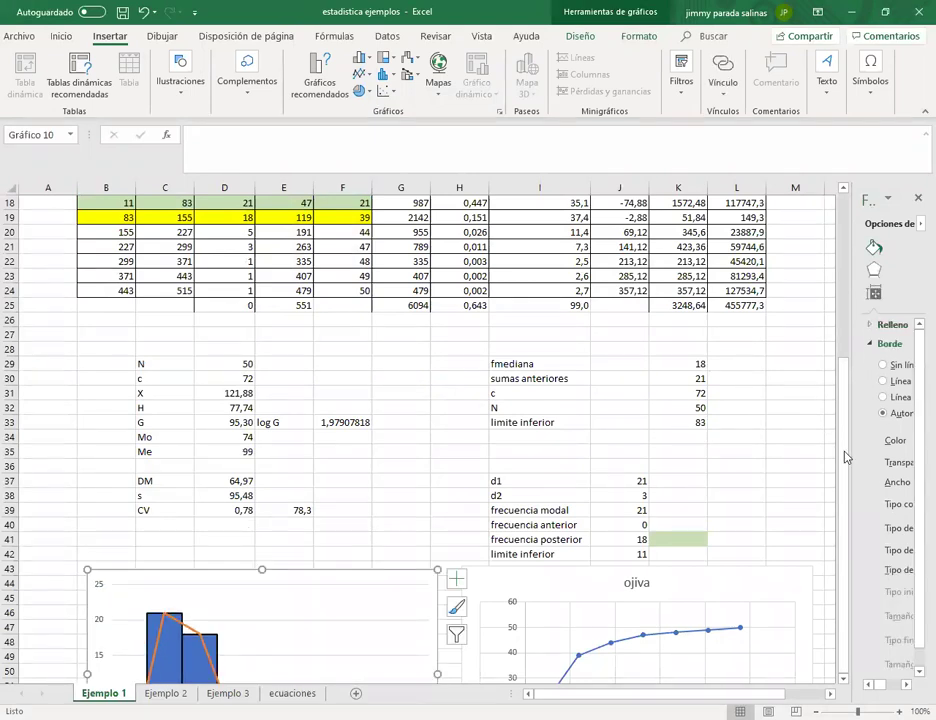
Step: Review the histogram and ojiva charts, the table headings from xf to f(x-X)^2, and the formula totalling the f|x-X| column
{"action": "left_click_drag", "start_coordinate": [916, 392], "coordinate": [916, 432]}
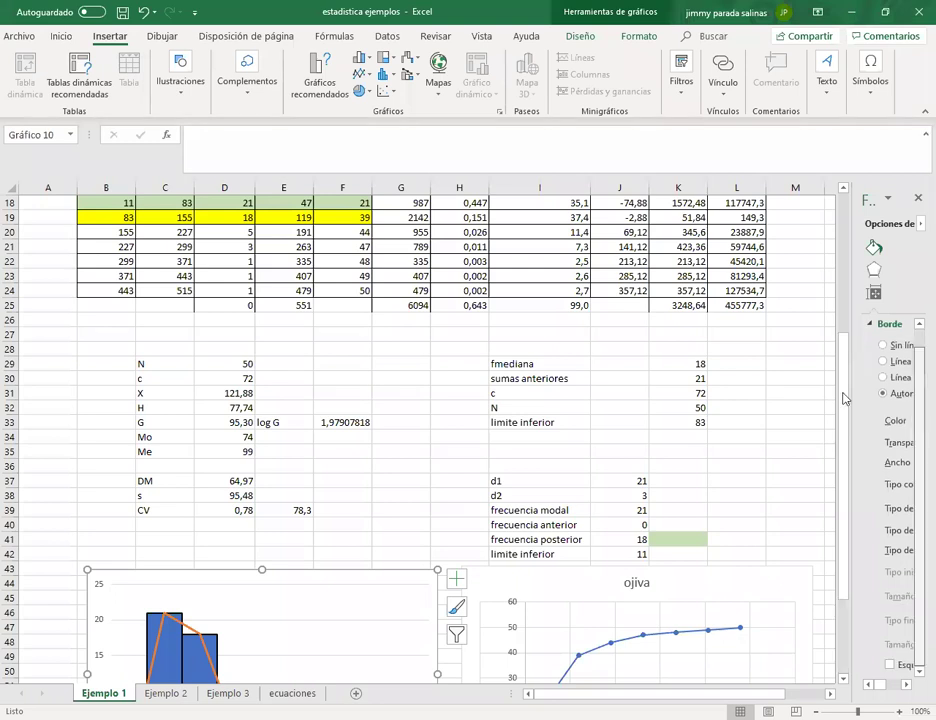
{"action": "left_click", "coordinate": [843, 679]}
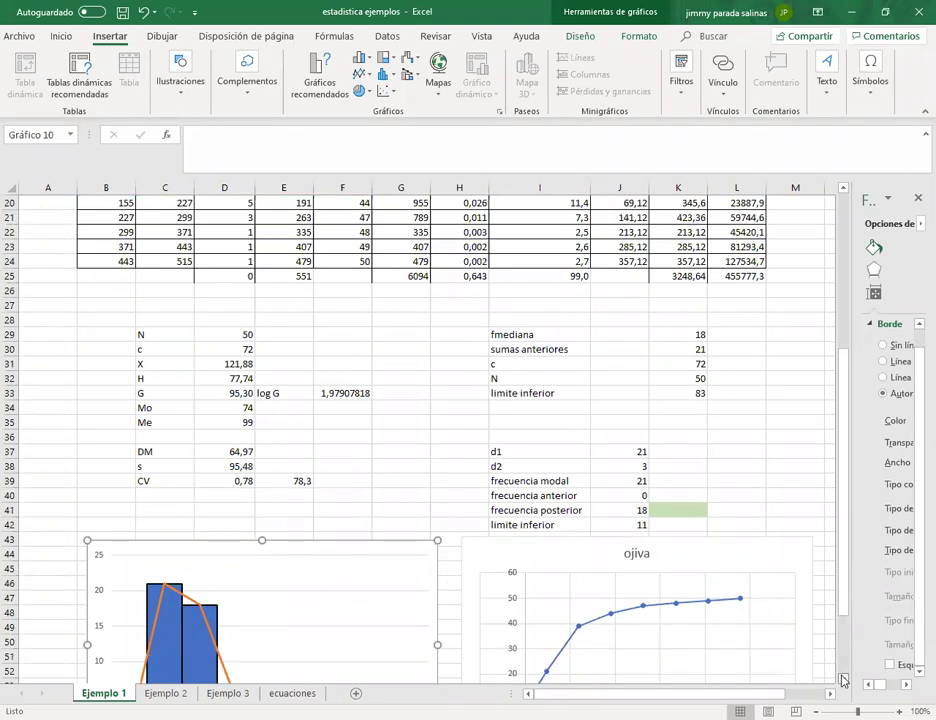
{"action": "scroll", "coordinate": [292, 512], "scroll_direction": "down", "scroll_amount": 3}
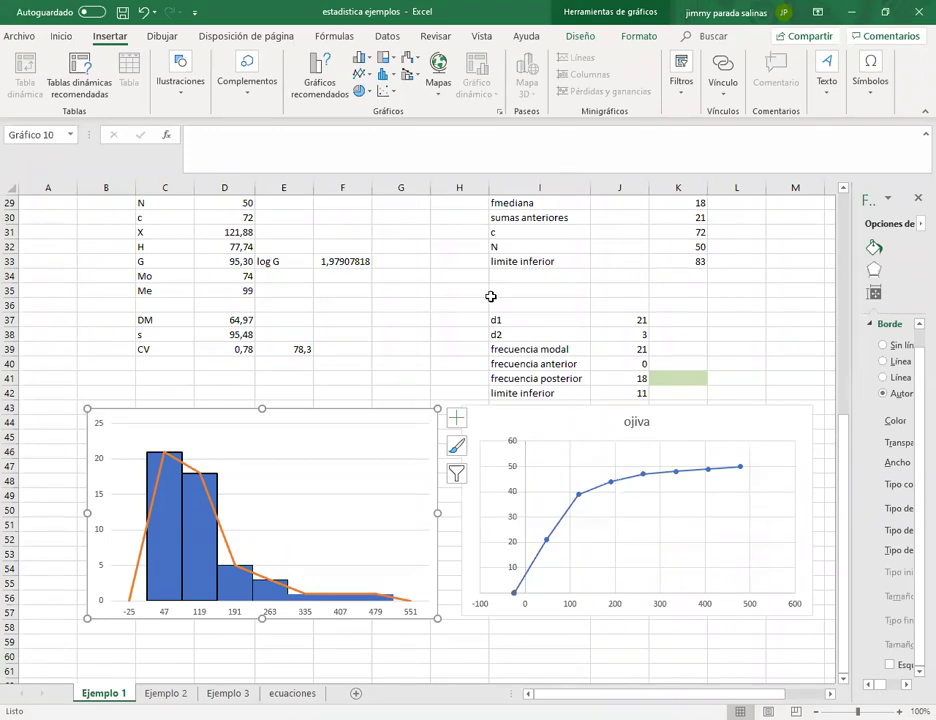
{"action": "scroll", "coordinate": [478, 304], "scroll_direction": "up", "scroll_amount": 3}
{"action": "scroll", "coordinate": [478, 304], "scroll_direction": "up", "scroll_amount": 5}
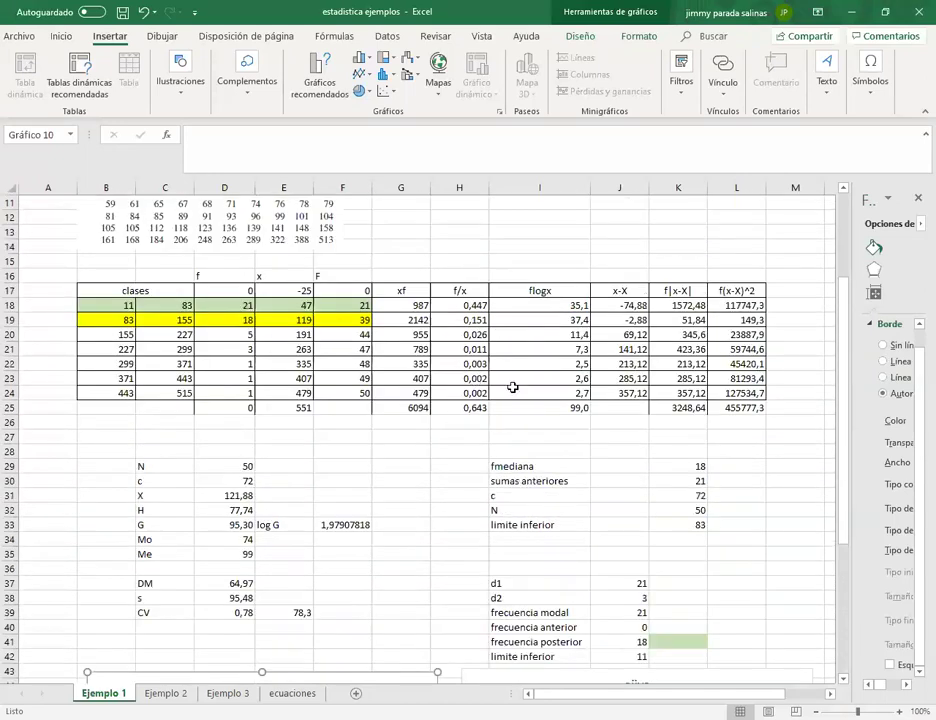
{"action": "scroll", "coordinate": [540, 385], "scroll_direction": "down", "scroll_amount": 1}
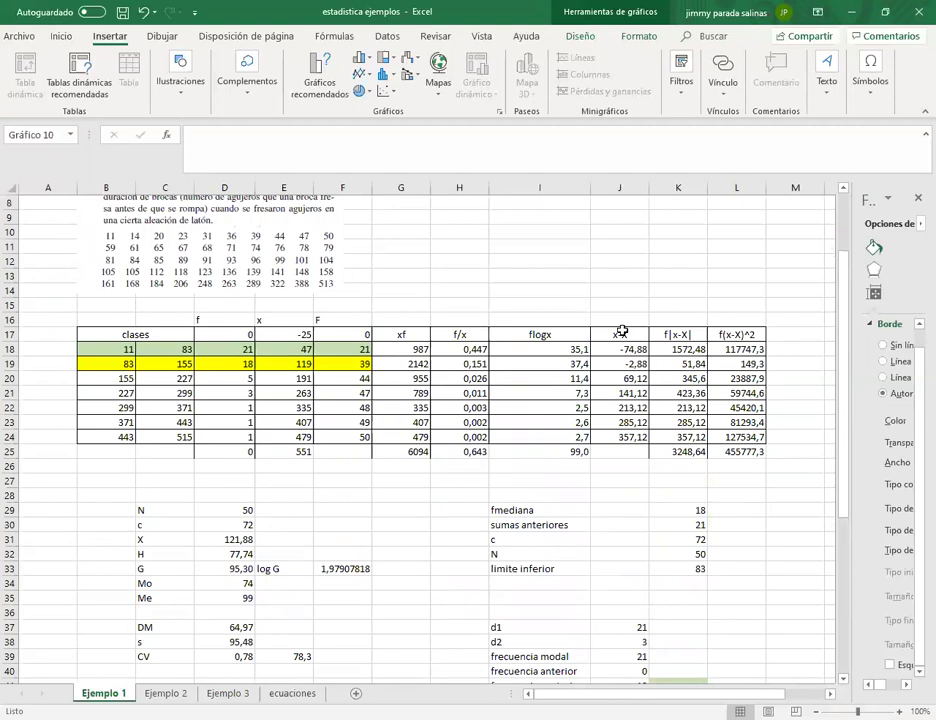
{"action": "left_click_drag", "start_coordinate": [400, 334], "coordinate": [740, 334]}
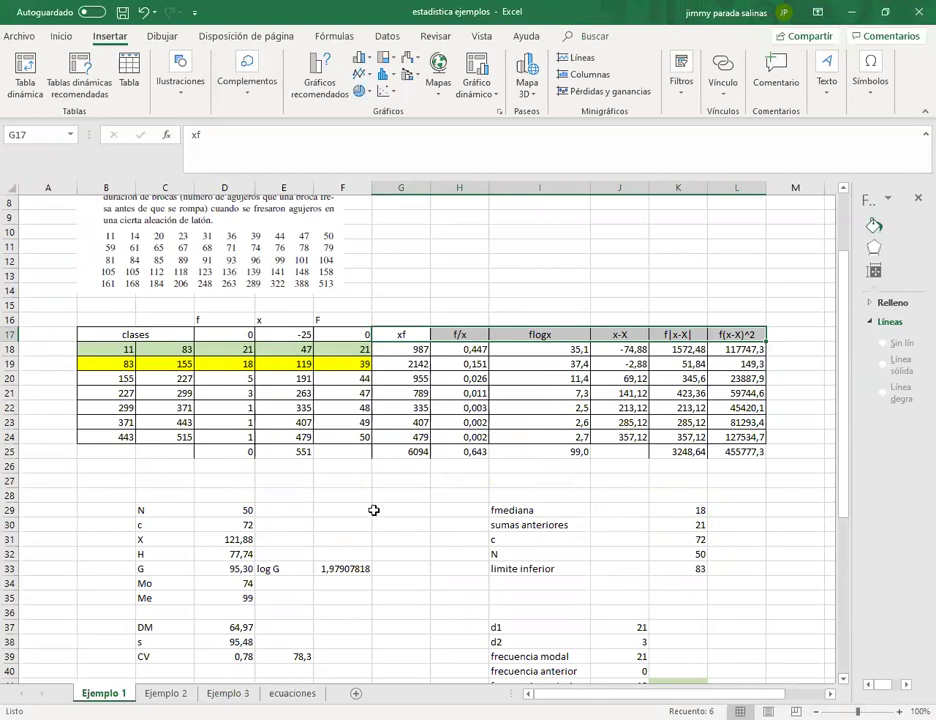
{"action": "scroll", "coordinate": [375, 510], "scroll_direction": "down", "scroll_amount": 1}
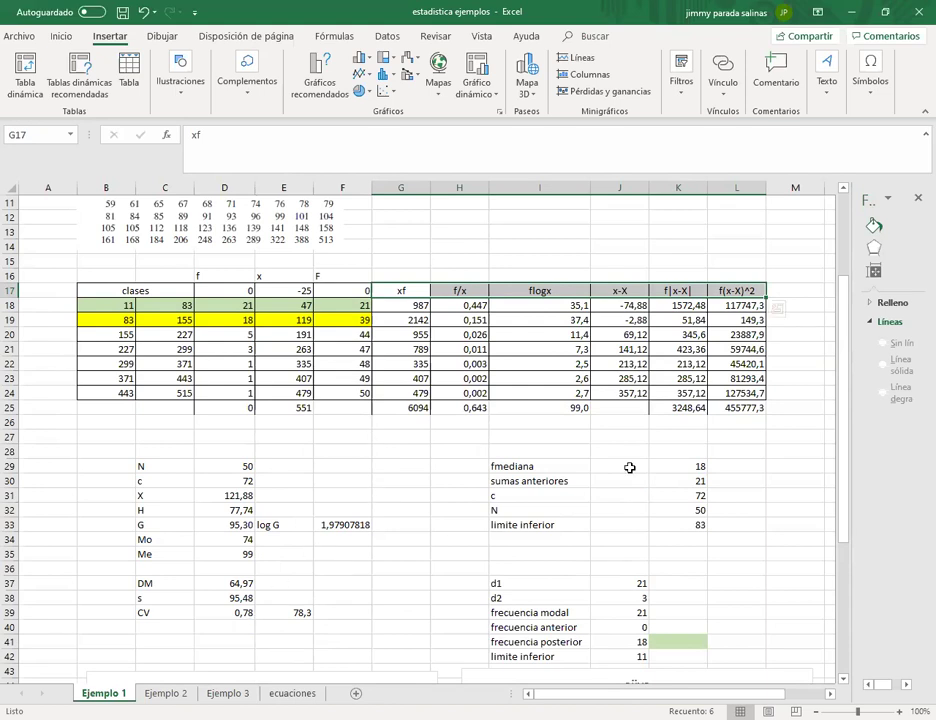
{"action": "left_click", "coordinate": [691, 407]}
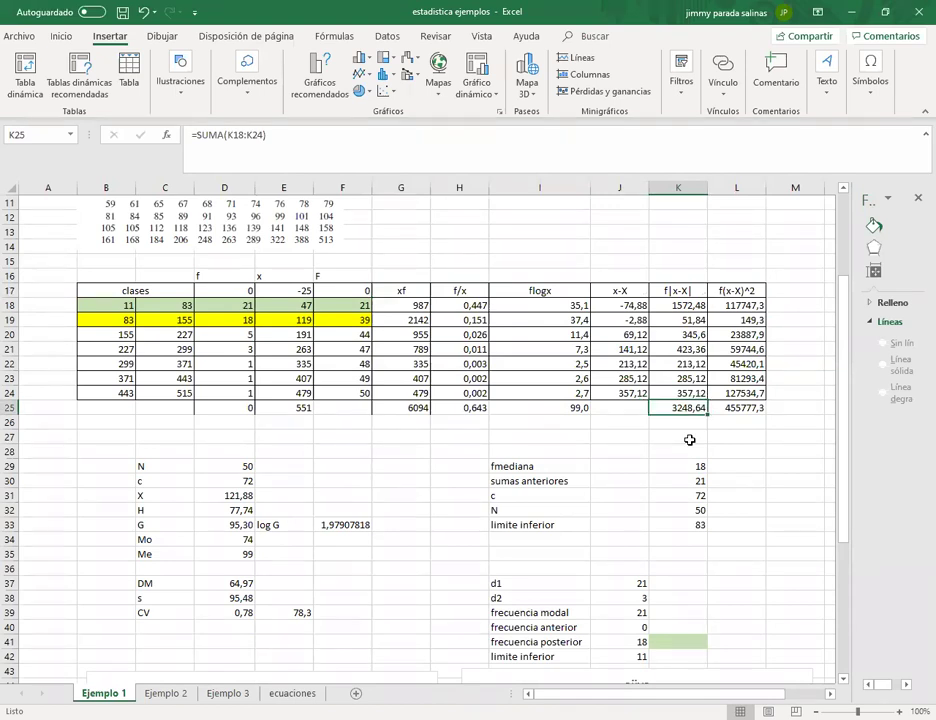